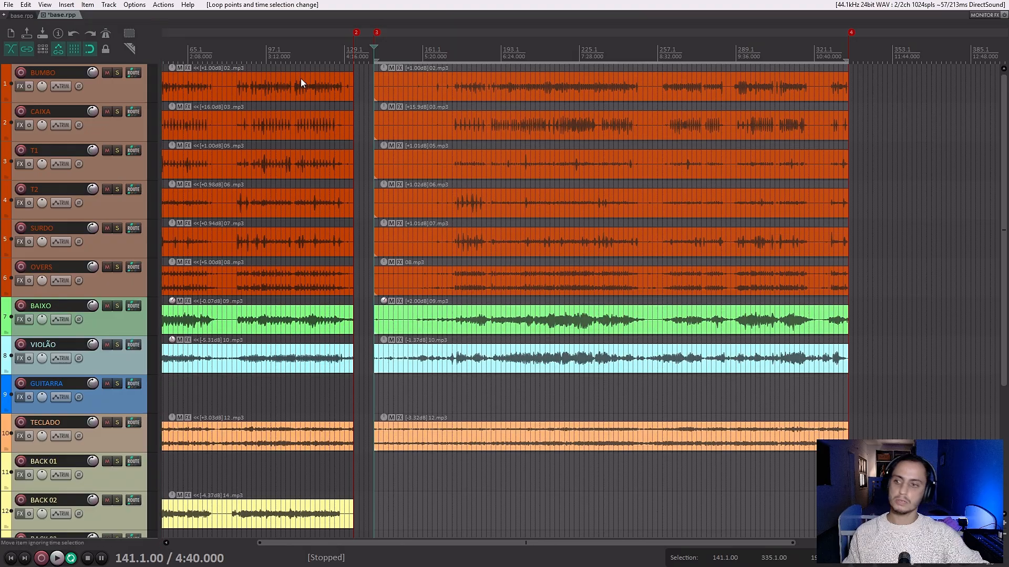
Split the T2 item after marker 3 at bar 211 and about bar 227, and delete the piece between the cuts.
left_click(541, 208)
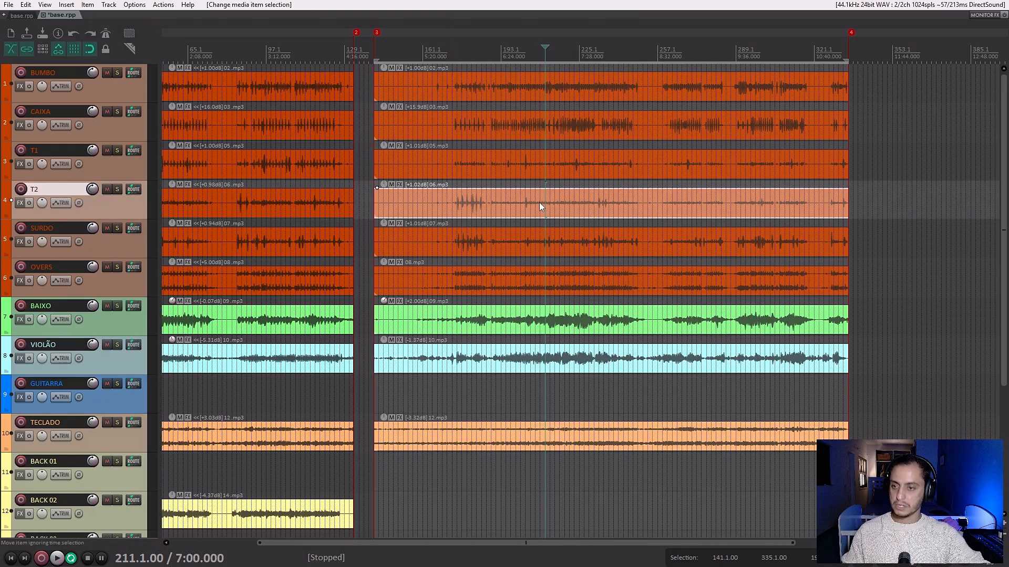
key("s")
left_click(584, 205)
key("s")
left_click(564, 201)
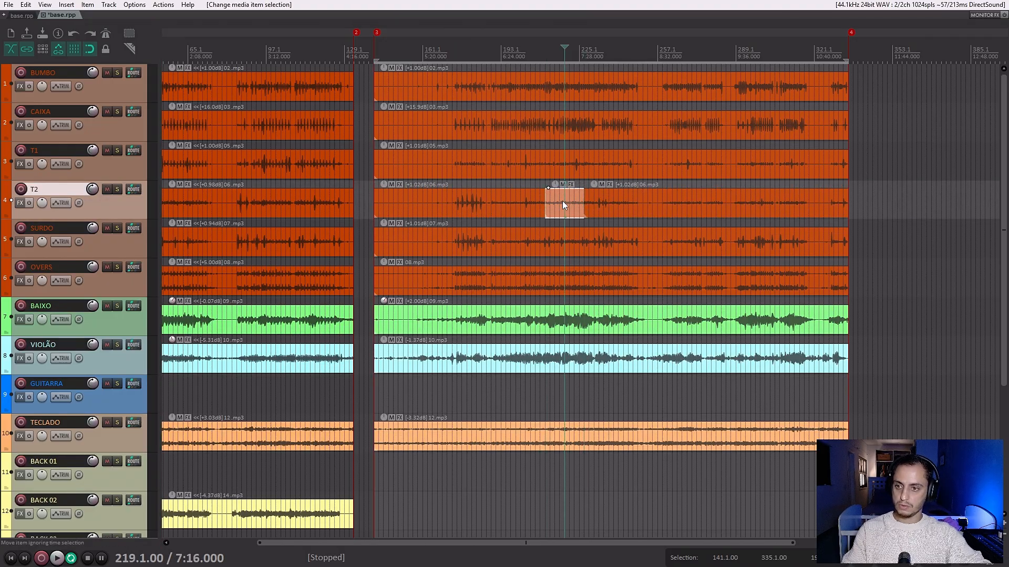
key("Delete")
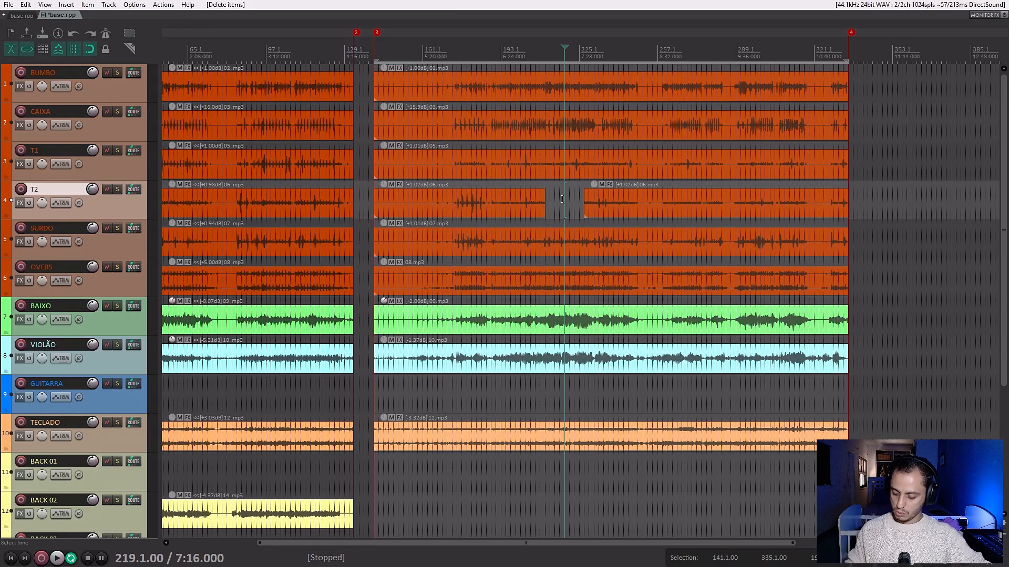
Undo the deletion and both splits on the T2 item.
key("ctrl+z")
key("ctrl+z")
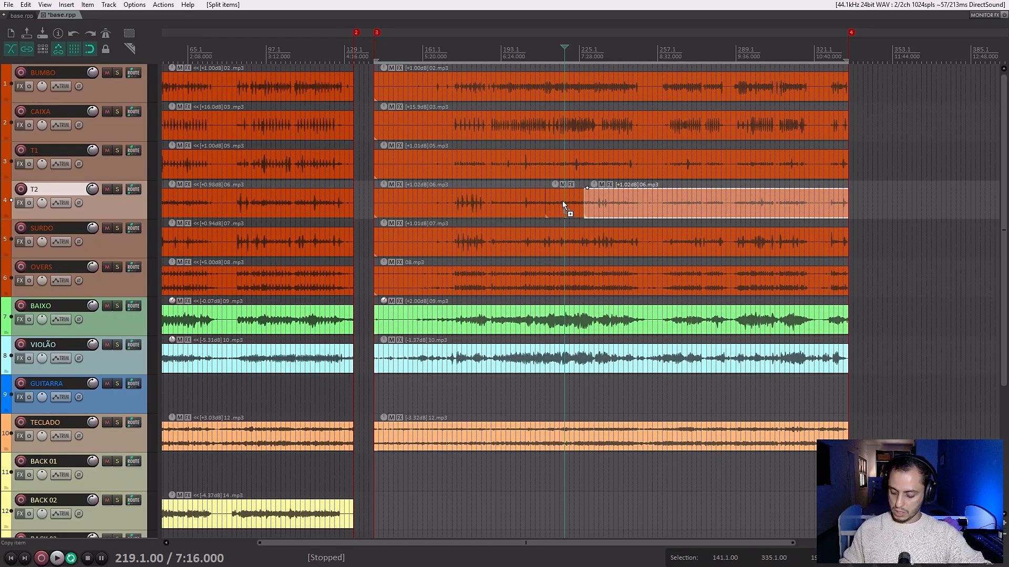
key("ctrl+z")
key("ctrl+z")
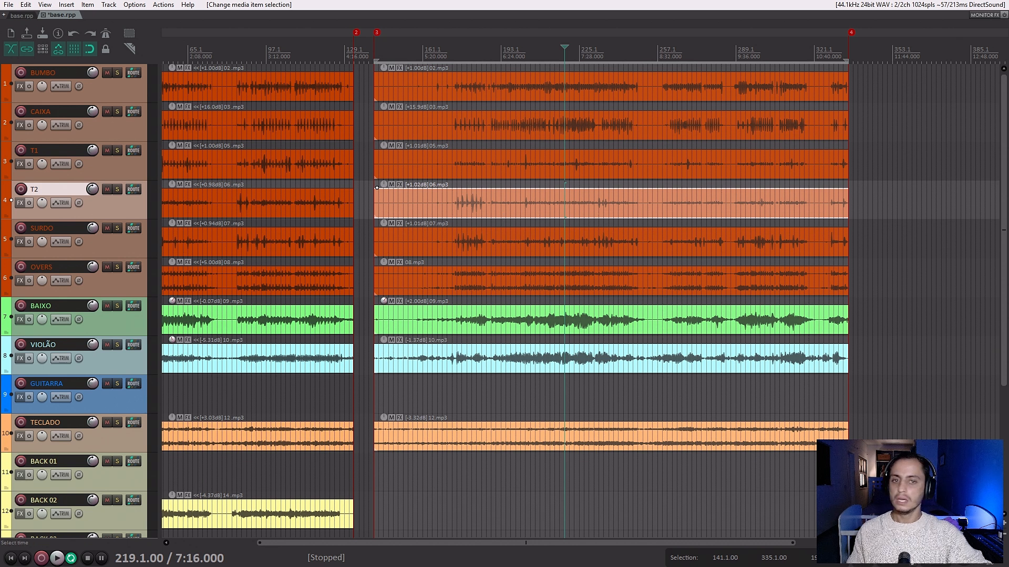
Go through the tracks one by one from BUMBO down to AMBIENCIA to review which instruments have audio.
left_click(103, 91)
left_click(115, 149)
left_click(123, 128)
left_click(124, 164)
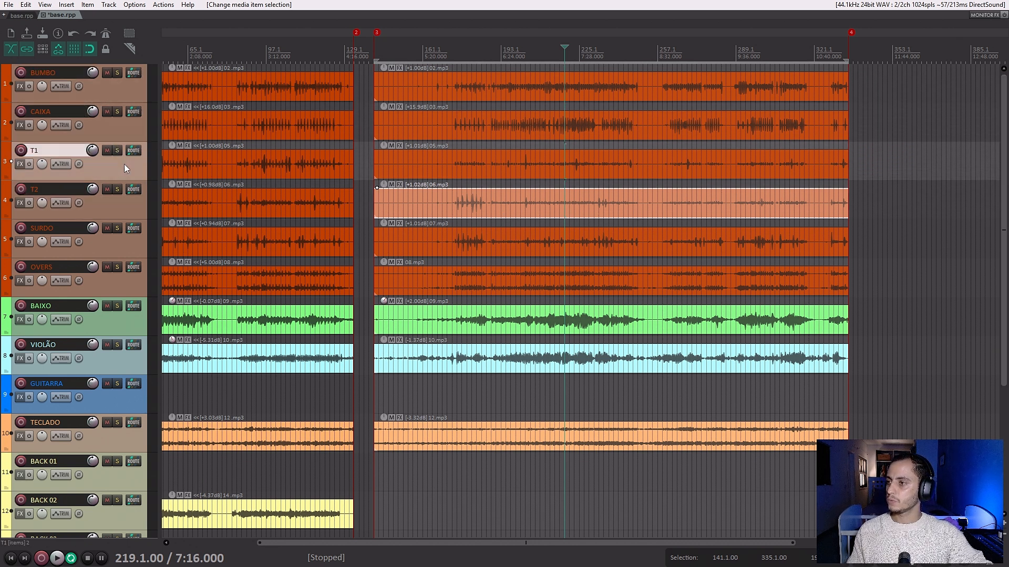
left_click(132, 206)
left_click(130, 250)
left_click(135, 276)
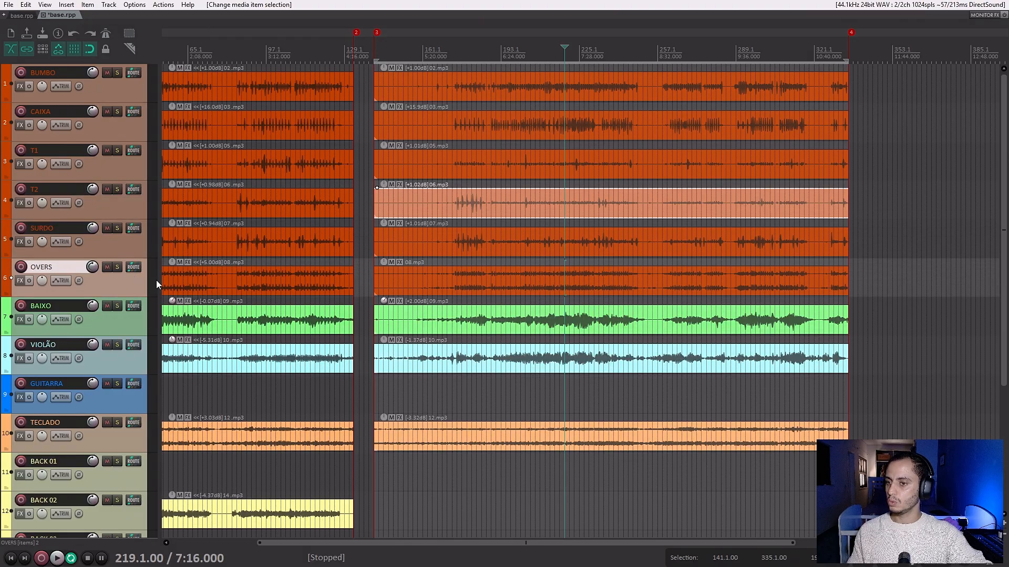
left_click(131, 330)
left_click(133, 361)
left_click(124, 439)
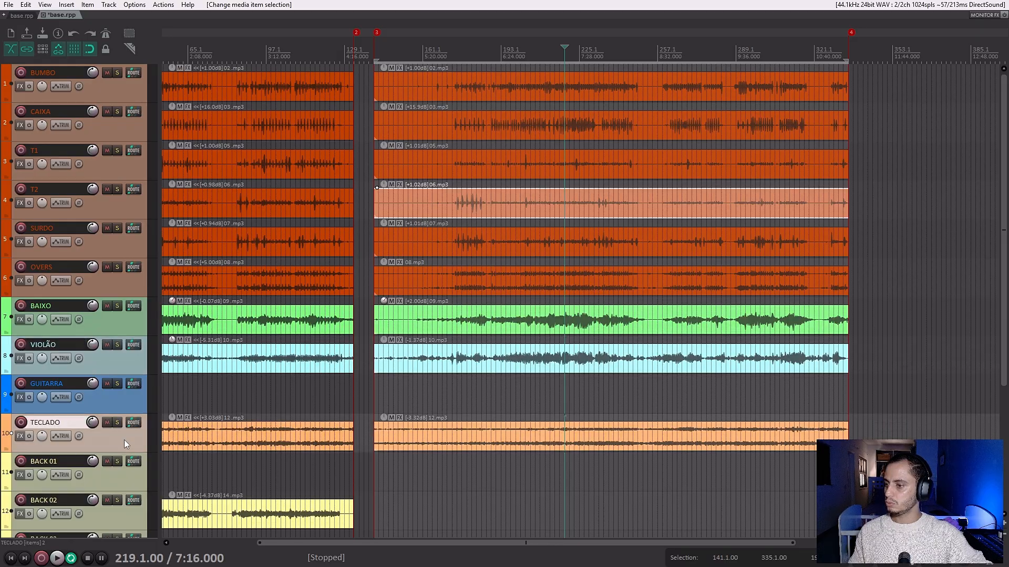
scroll(129, 389, "down", 4)
left_click(135, 451)
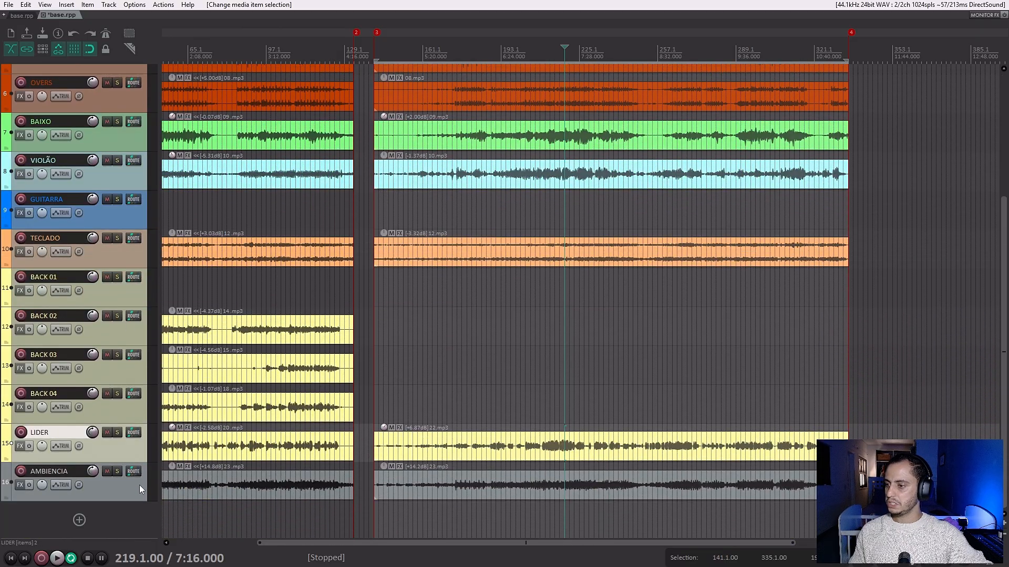
left_click(139, 489)
Reorder the tracks so LIDER and AMBIENCIA sit directly below TECLADO and GUITARRA is last in the list.
left_click(137, 451)
left_click(136, 481, "shift")
left_click_drag(135, 453, 133, 272)
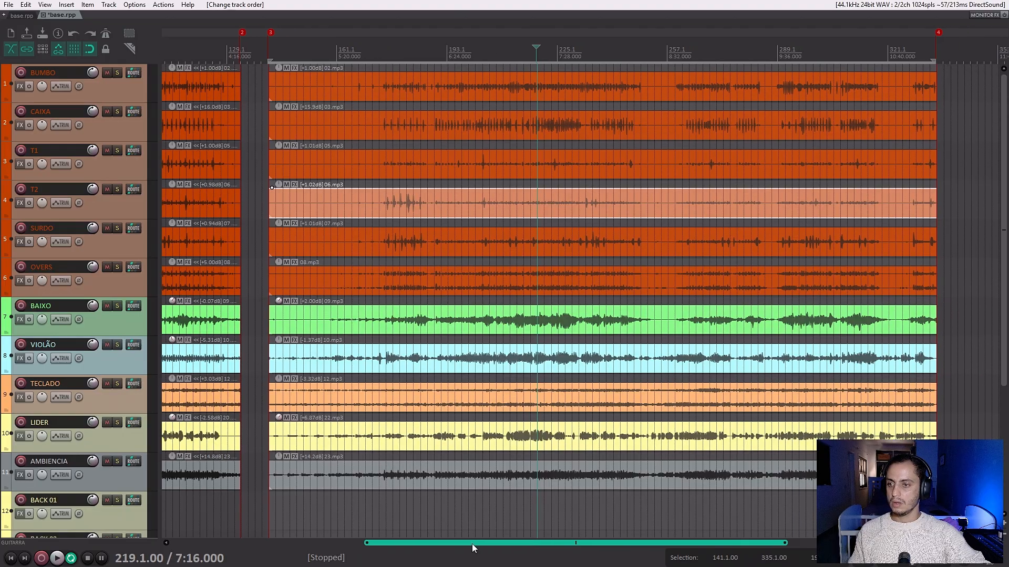
Place the edit cursor at bar 173 and lower the mixer faders of all 16 tracks to -inf dB.
scroll(471, 543, "up", 2)
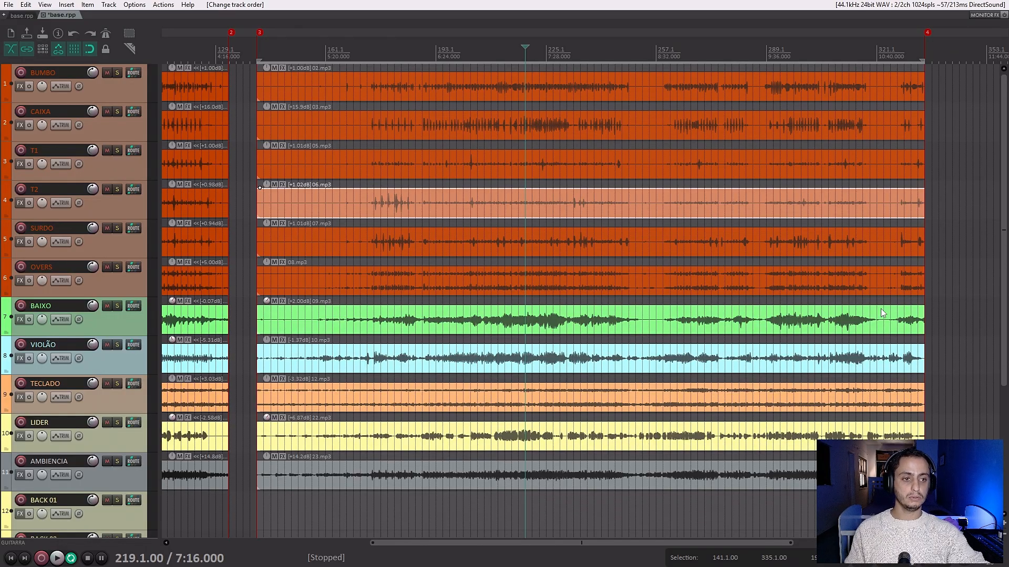
left_click(366, 49)
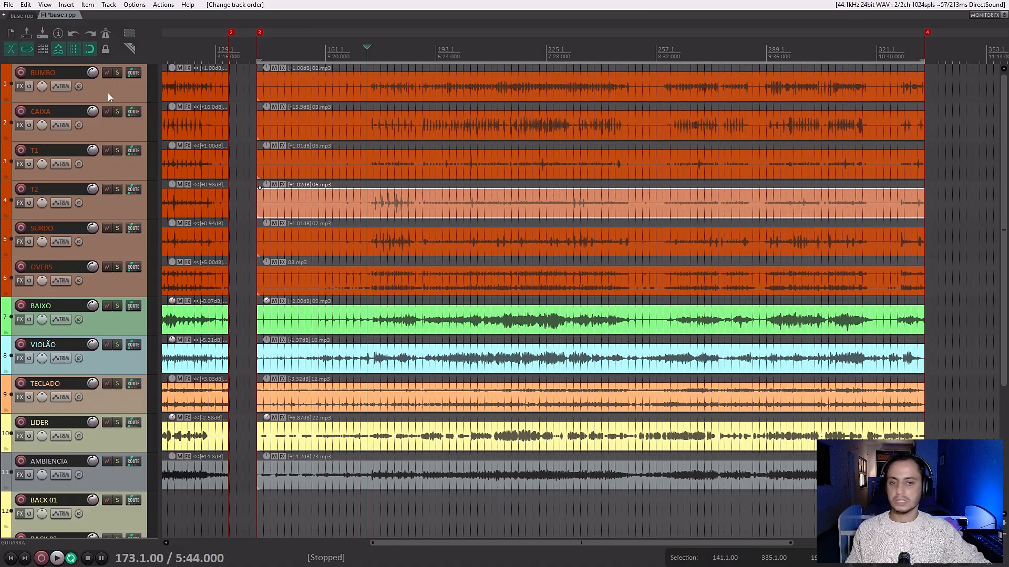
key("ctrl+m")
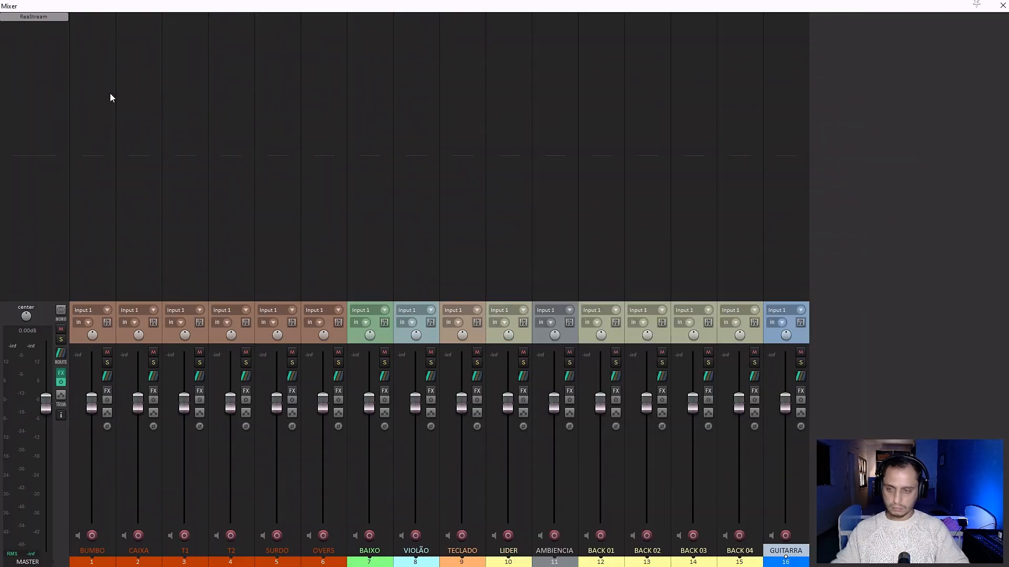
left_click(113, 341)
left_click(769, 344, "shift")
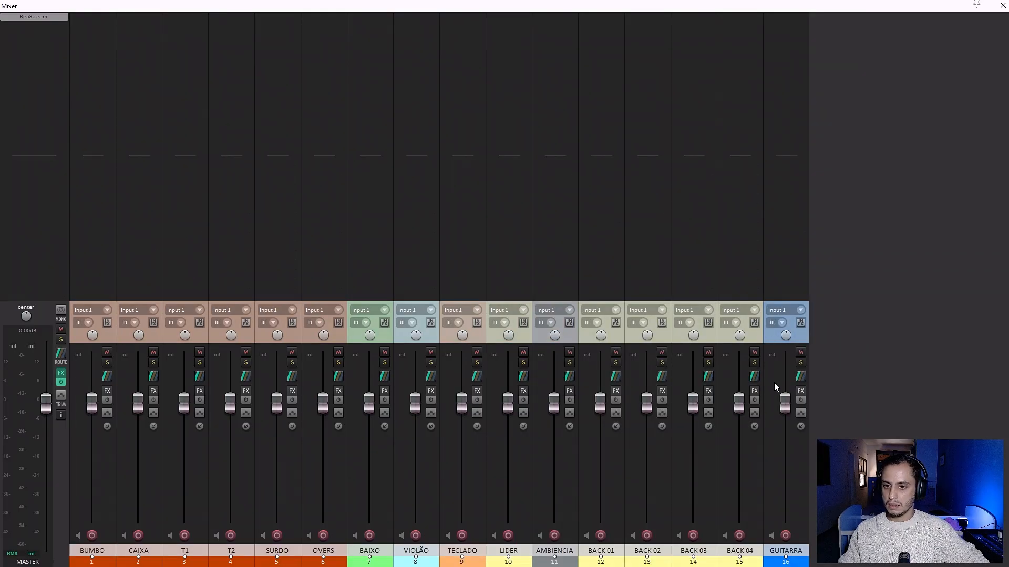
left_click_drag(785, 404, 787, 532)
left_click(768, 345)
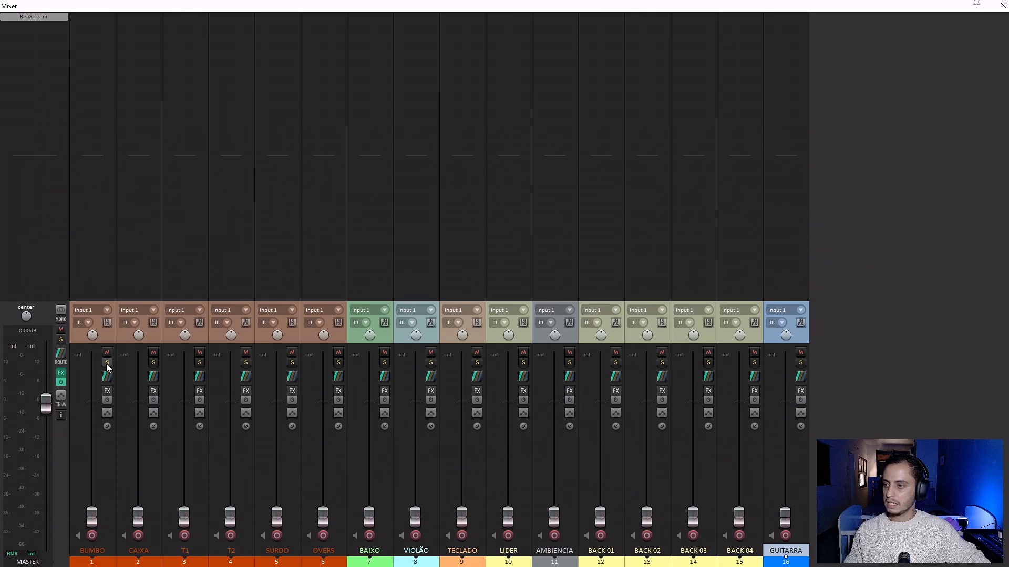
Play the song from bar 173 and raise the BUMBO fader in the mixer to slightly above 0 dB.
left_click(83, 344)
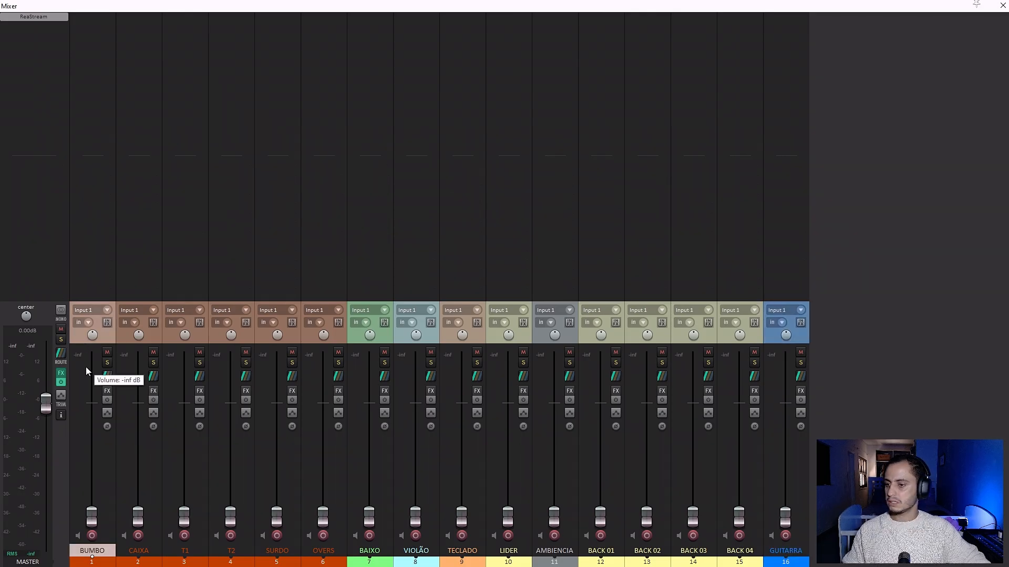
key("ctrl+m")
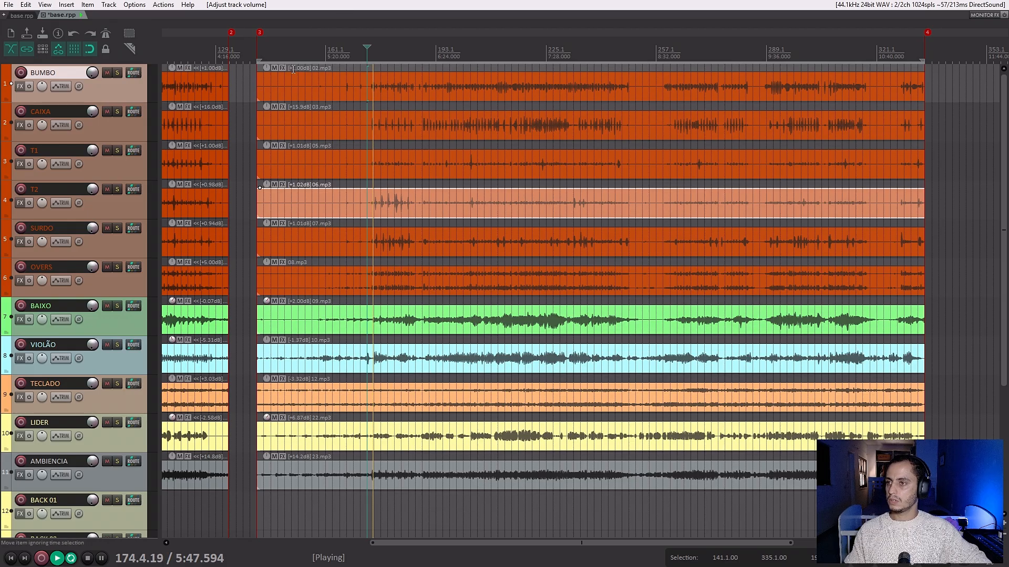
left_click(369, 53)
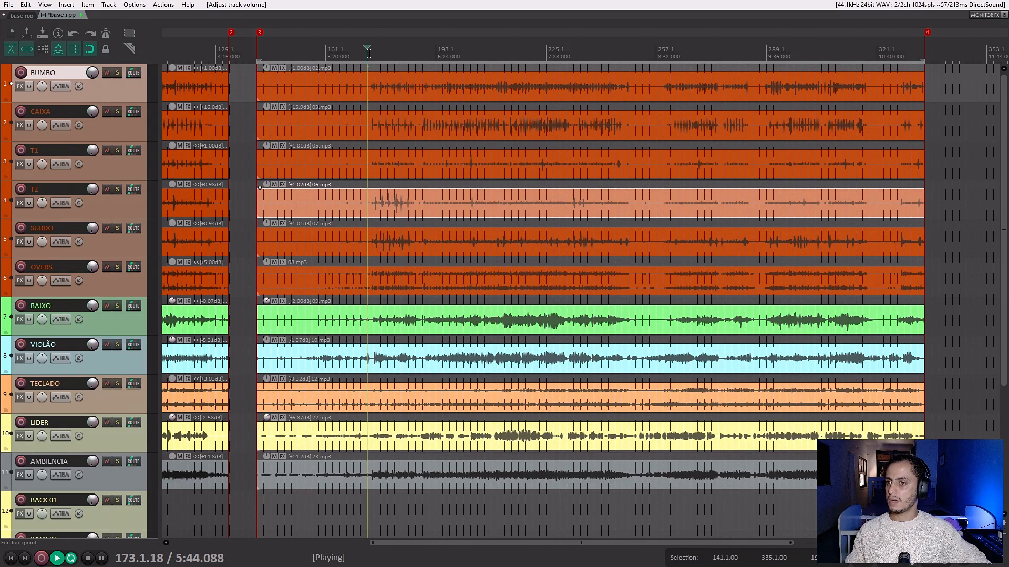
key("ctrl+m")
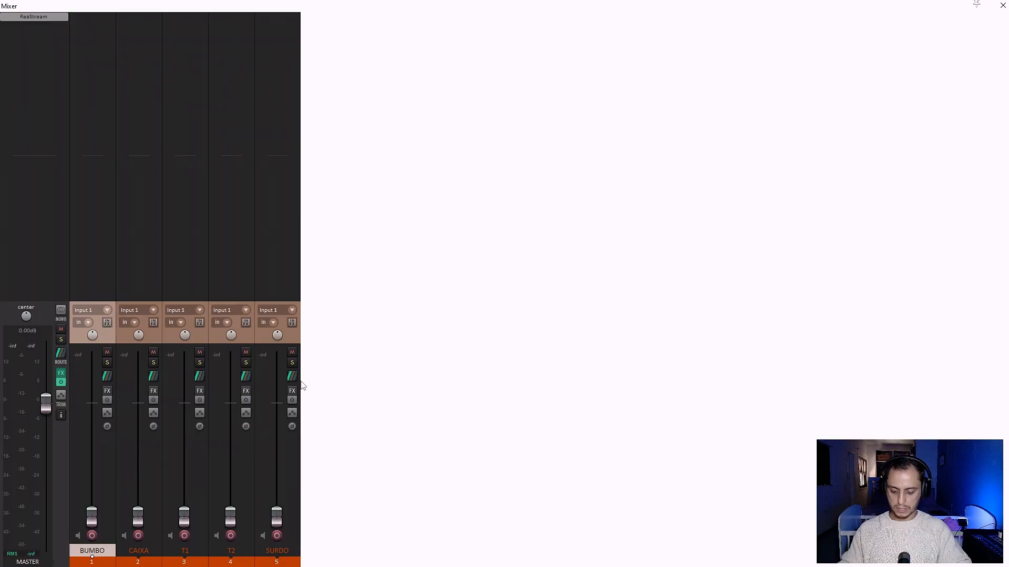
left_click_drag(91, 512, 96, 401)
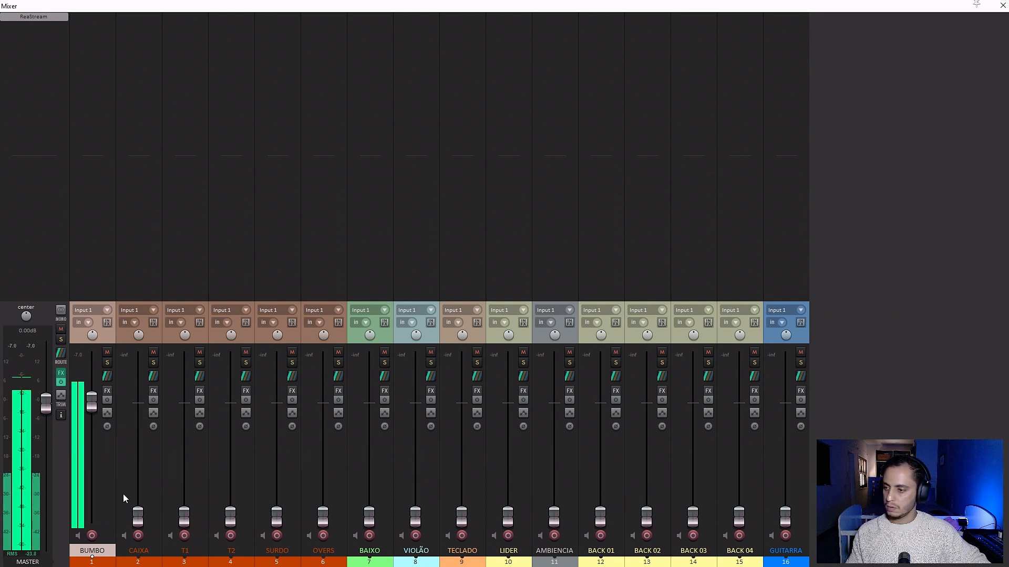
left_click_drag(92, 408, 92, 407)
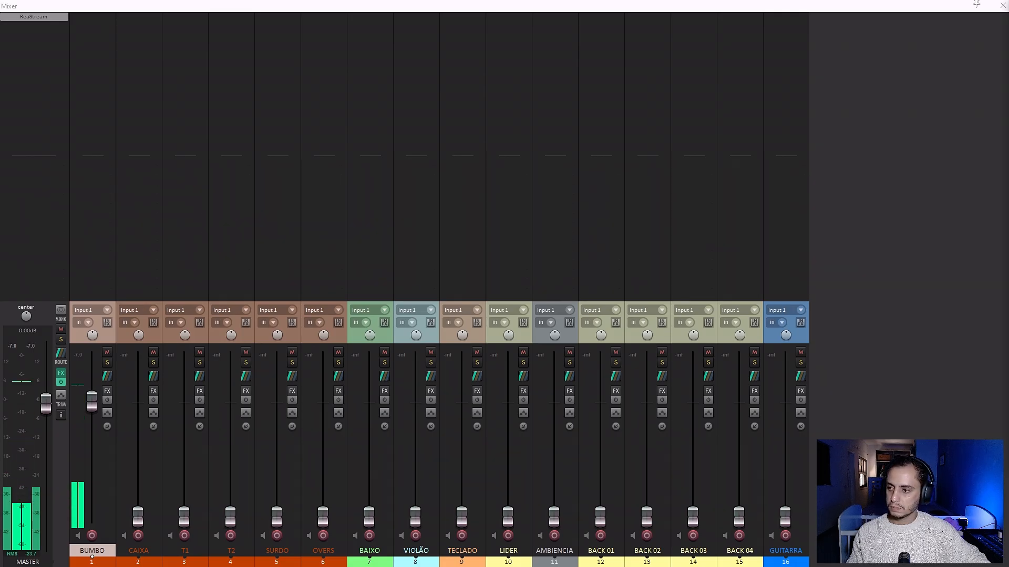
left_click(48, 407)
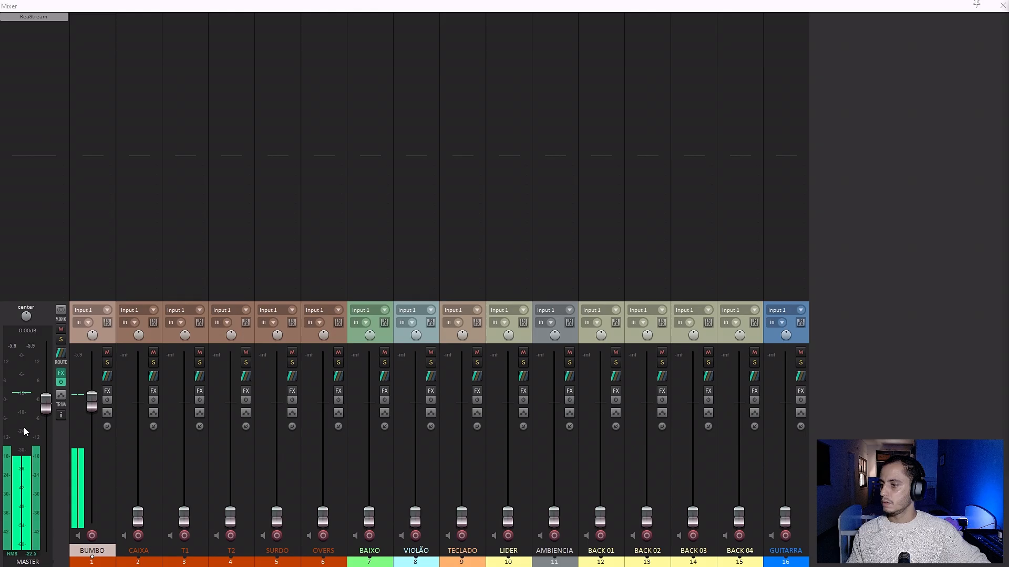
left_click_drag(91, 402, 93, 394)
Raise the CAIXA fader to about 0 dB and the T1, T2 and SURDO faders to about -2.4 dB.
left_click_drag(140, 524, 148, 408)
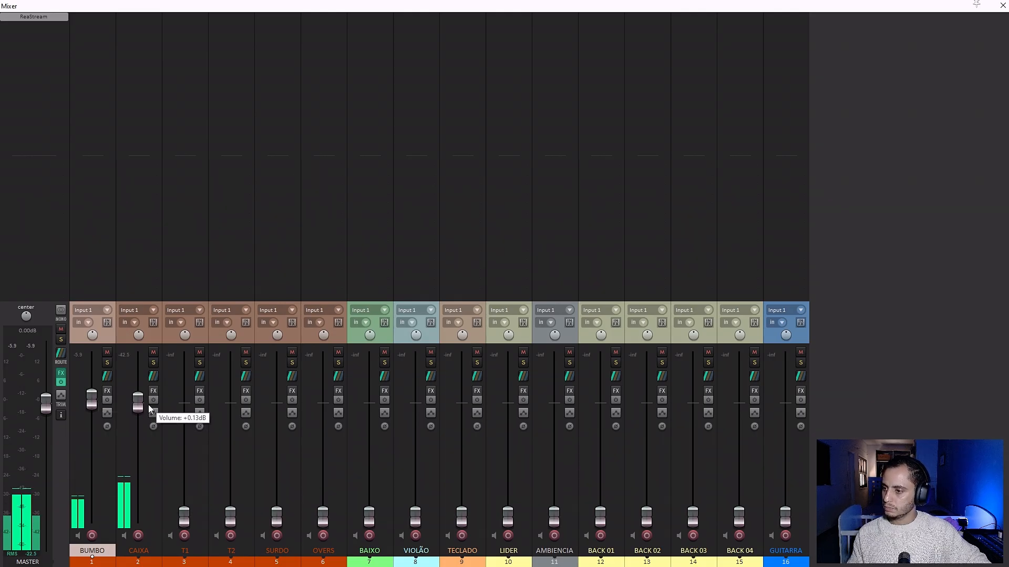
mouse_move(184, 518)
left_mouse_down()
mouse_move(184, 404)
mouse_move(183, 517)
left_mouse_up()
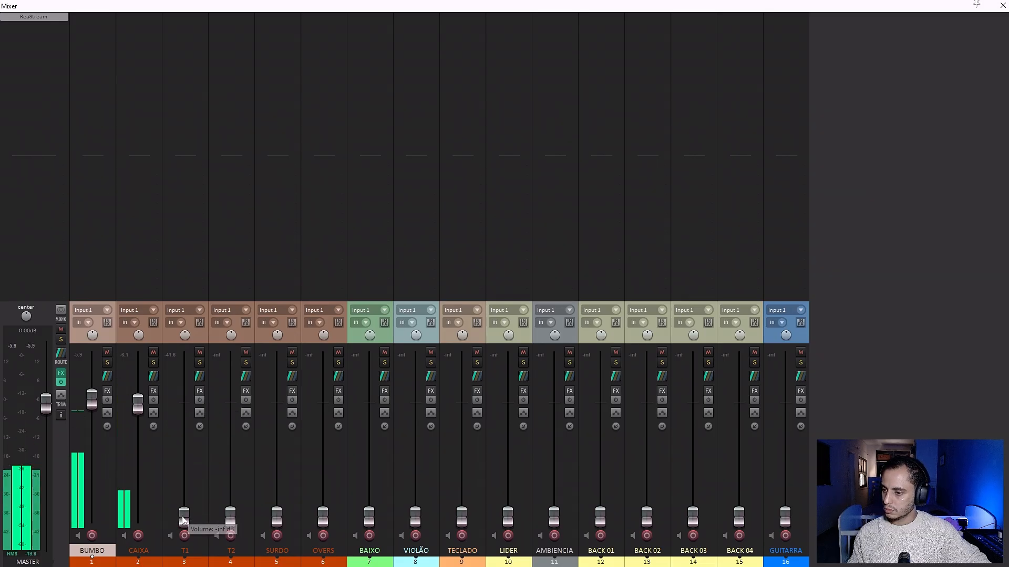
left_click_drag(232, 522, 230, 417)
left_click(191, 561)
left_click(223, 562, "ctrl")
left_click_drag(279, 524, 280, 414)
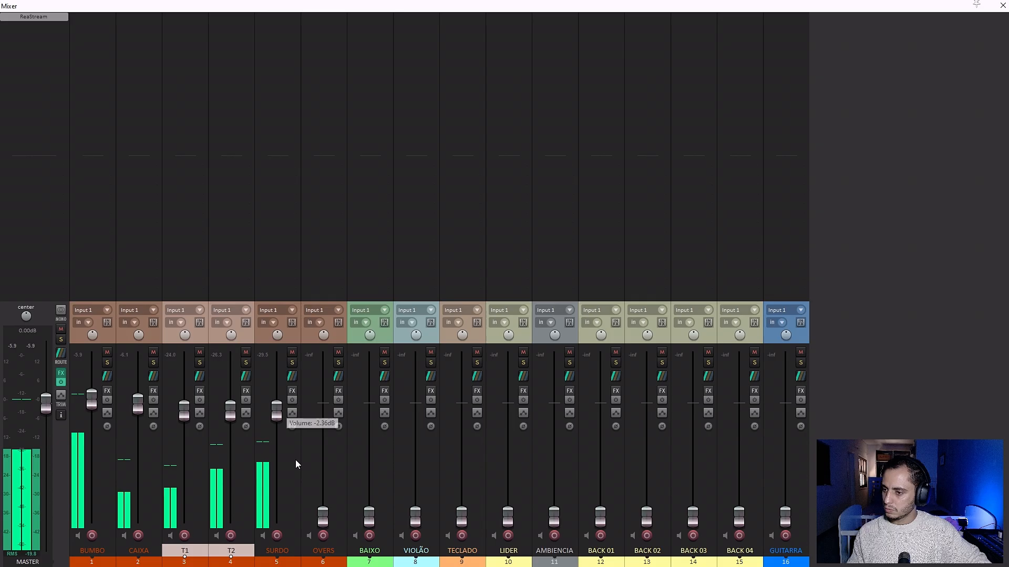
Bring in OVERS, BAIXO at about -7.9 dB, VIOLÃO, TECLADO at -10.0 dB and LIDER near 0 dB.
left_click_drag(324, 511, 330, 419)
left_click_drag(369, 517, 370, 431)
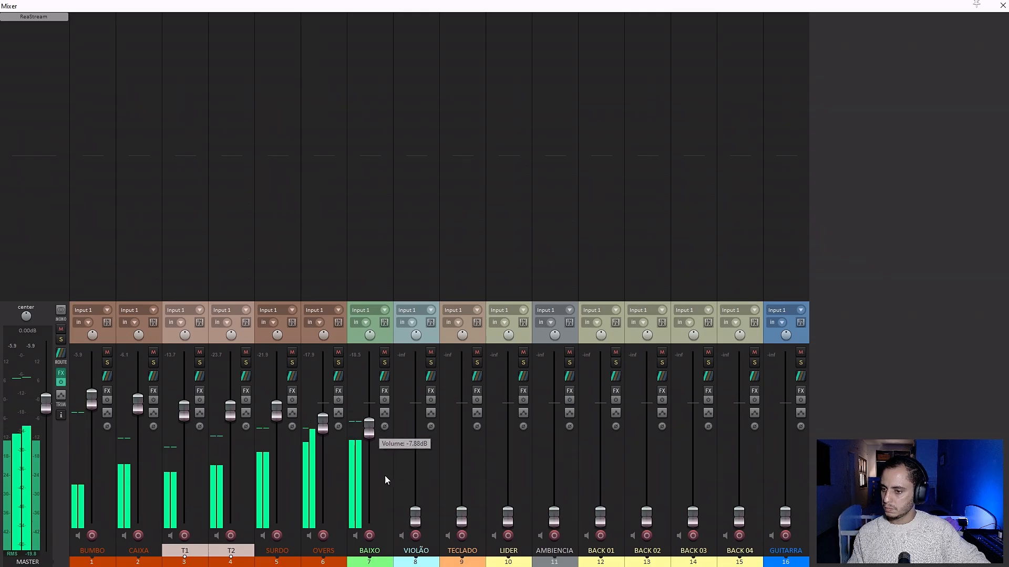
left_click_drag(415, 517, 423, 447)
left_click_drag(461, 518, 467, 436)
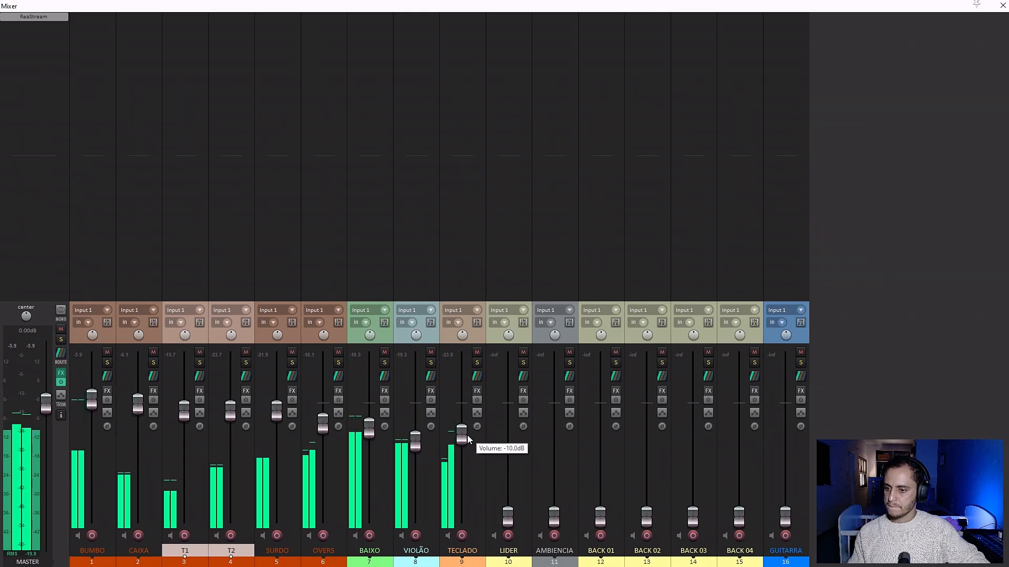
left_click_drag(509, 515, 512, 401)
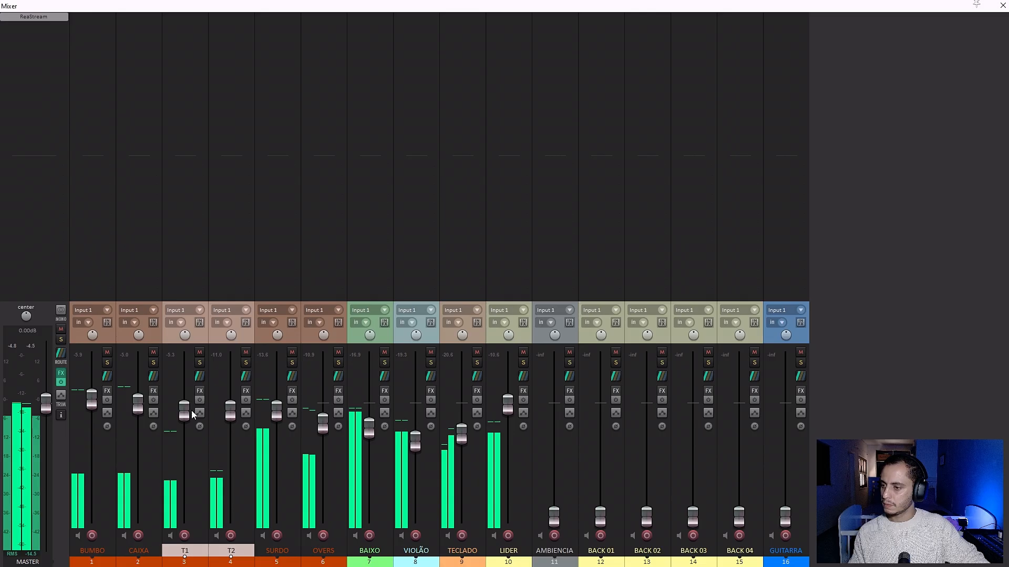
Fine-tune the CAIXA, T1 and T2 levels while comparing their phase inversion, and stop playback.
left_click_drag(187, 411, 139, 408)
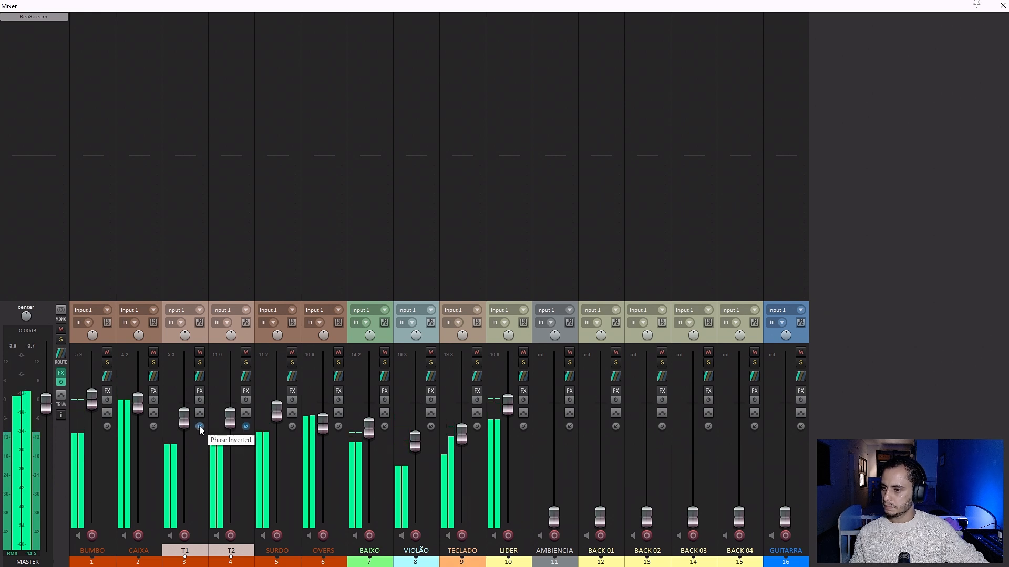
mouse_move(184, 419)
left_mouse_down()
mouse_move(181, 523)
mouse_move(185, 413)
left_mouse_up()
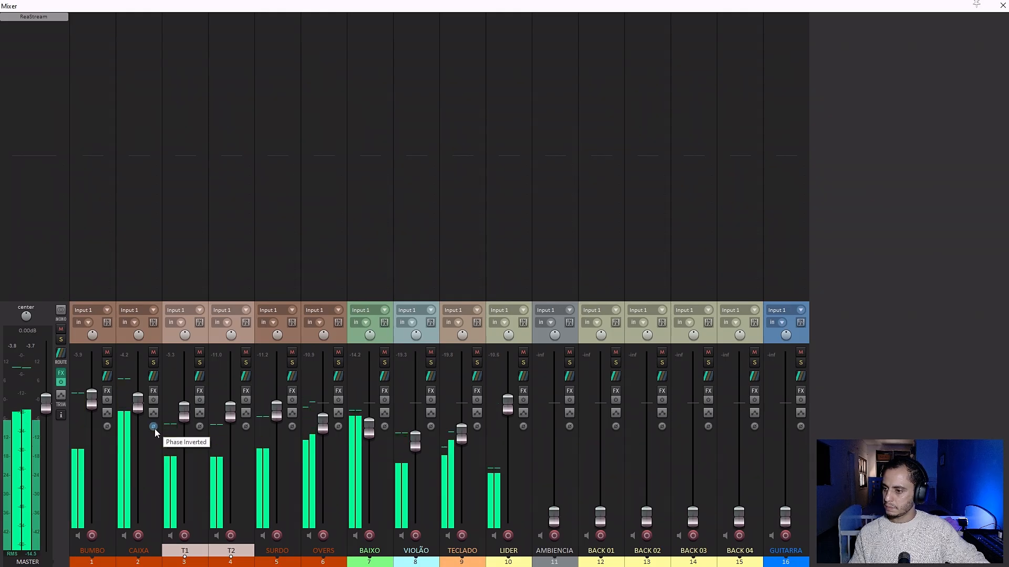
mouse_move(421, 443)
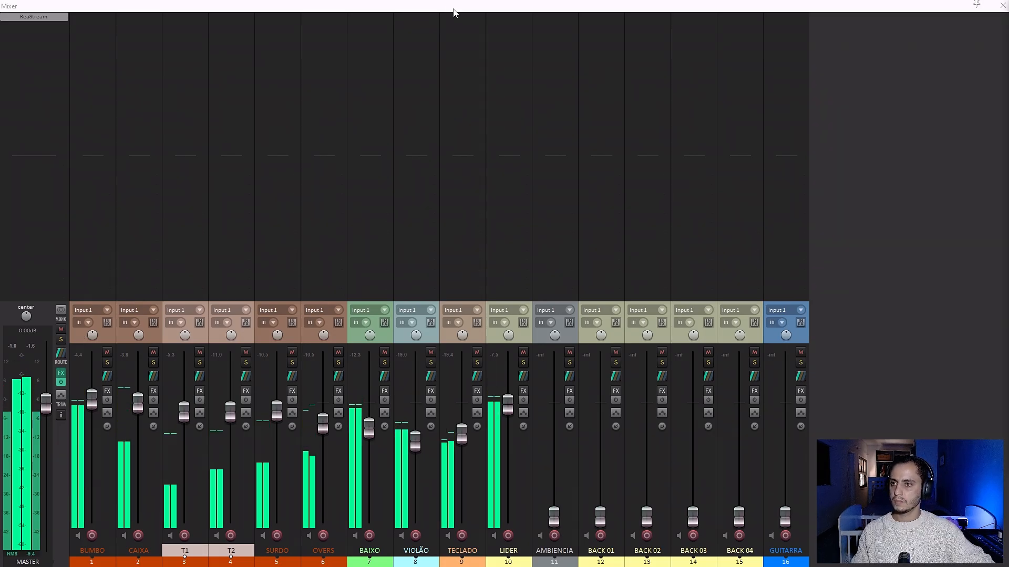
key("ctrl+m")
key("space")
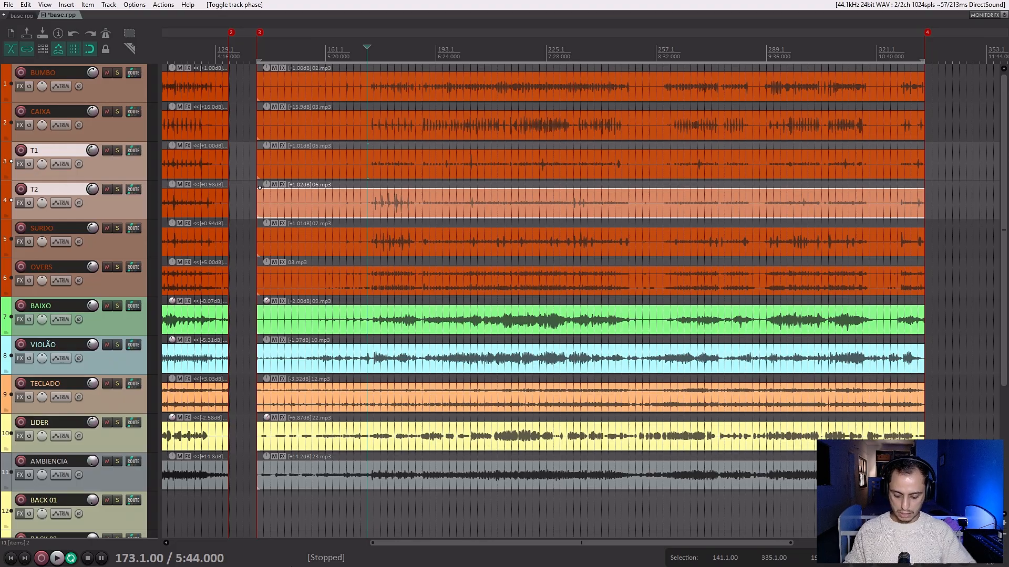
Reset the mixer faders of all tracks from BUMBO to LIDER to -inf dB together, leaving only BUMBO selected.
key("ctrl+m")
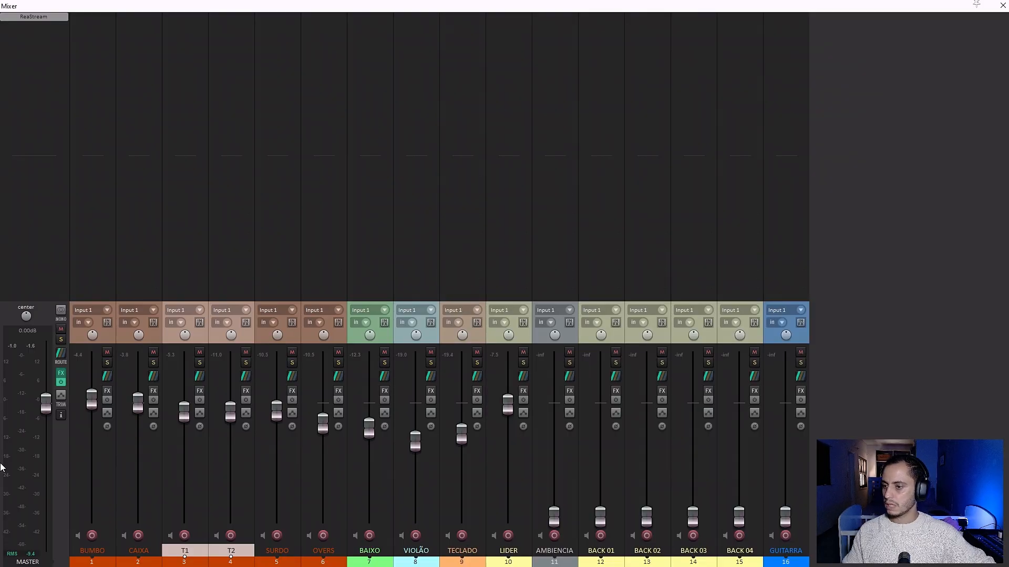
left_click(523, 346, "shift")
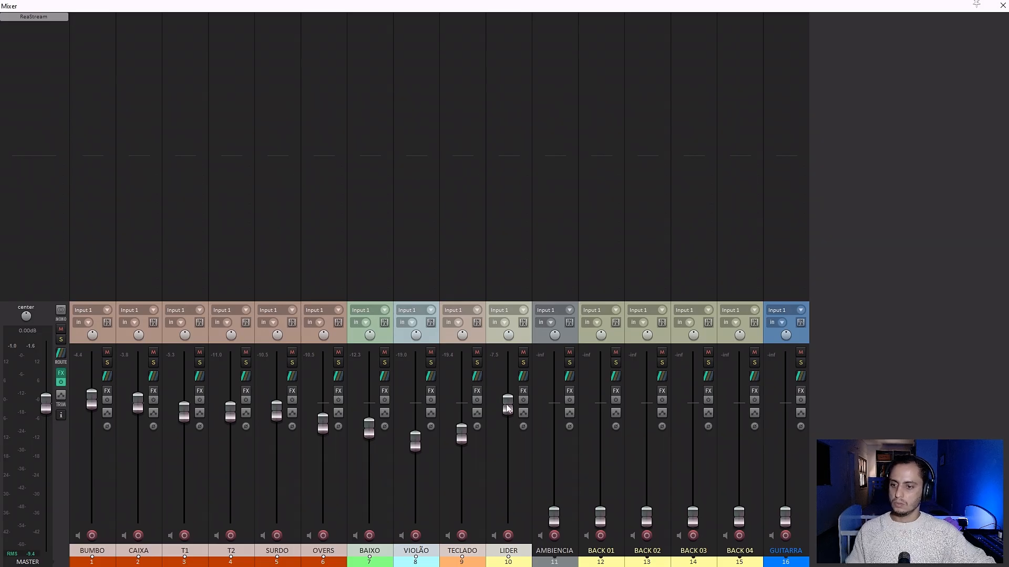
left_click_drag(507, 408, 508, 518)
left_click(108, 333)
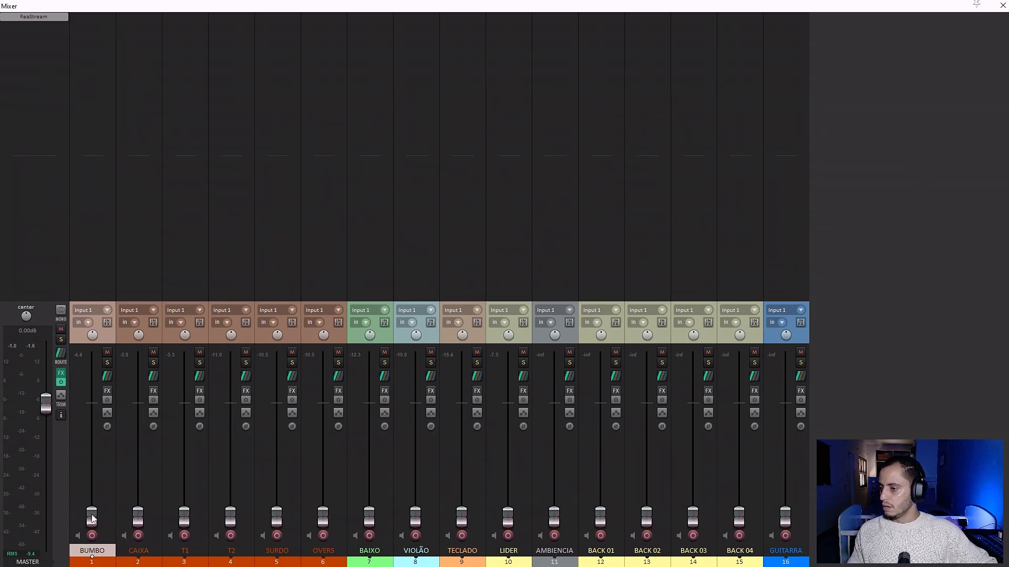
Raise the BUMBO fader to about 0 dB and set the timeline loop selection from 215.1.00 to 233.1.00.
left_click_drag(95, 518, 96, 404)
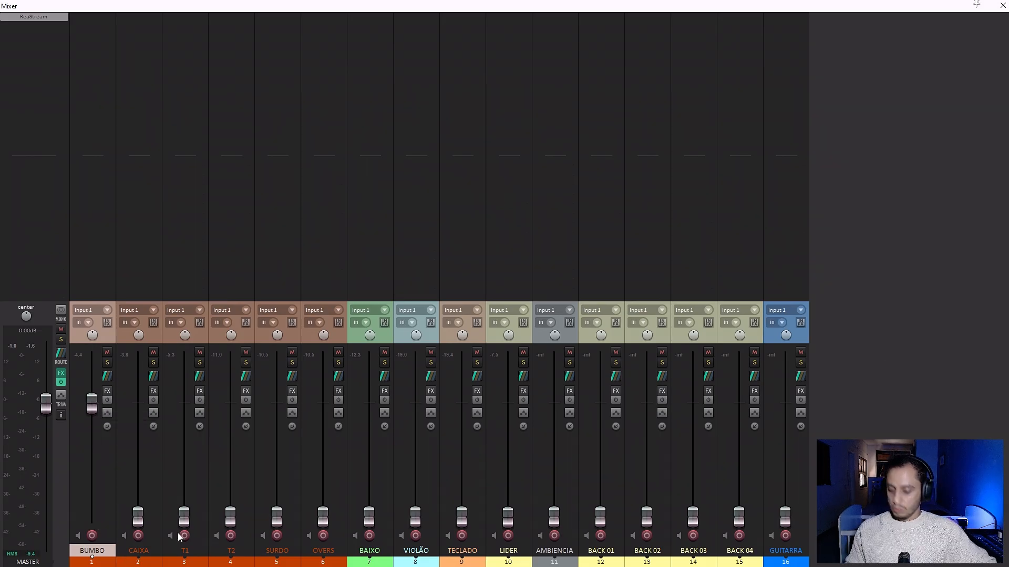
key("ctrl+m")
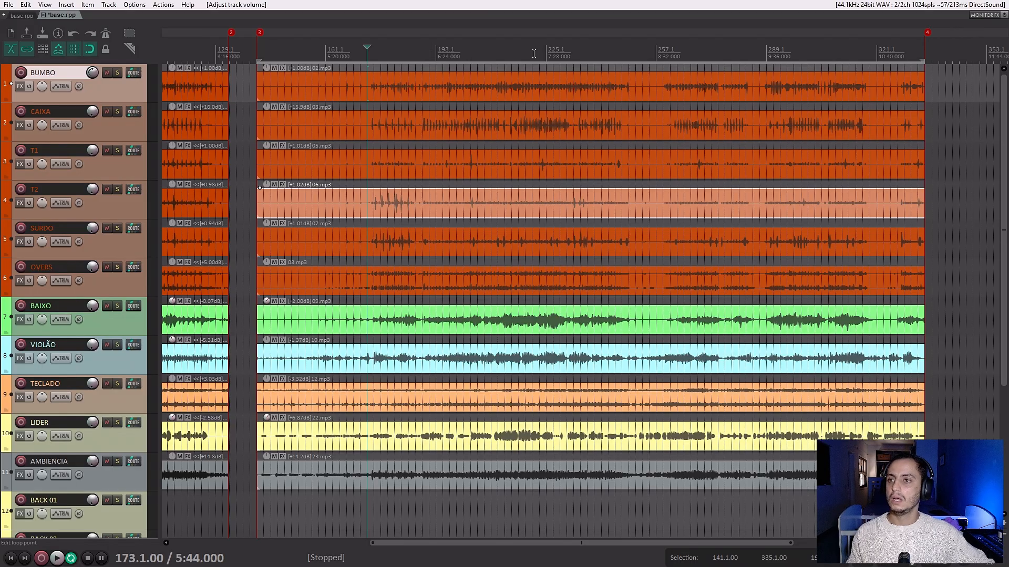
left_click_drag(526, 48, 602, 50)
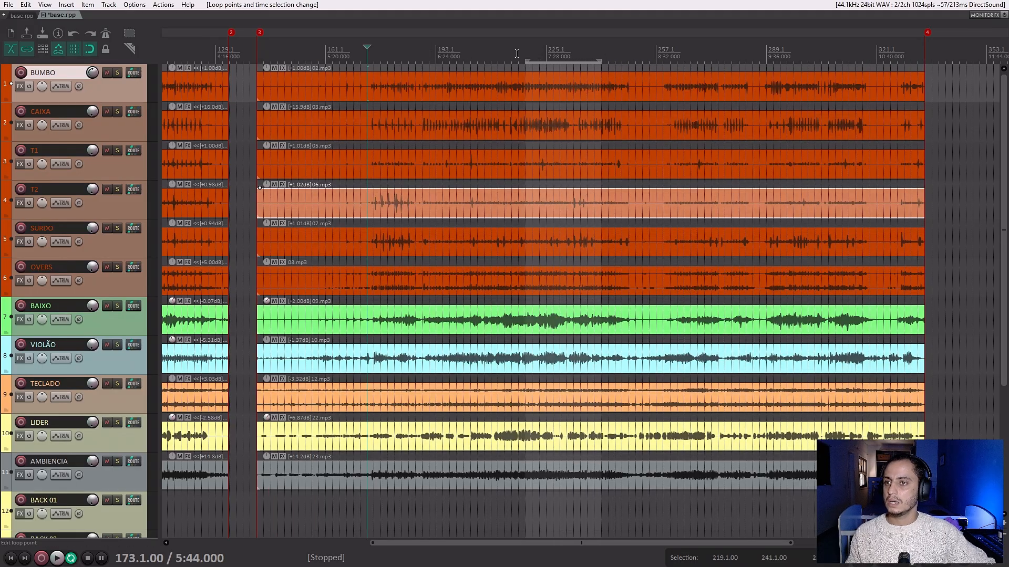
left_click_drag(515, 52, 573, 62)
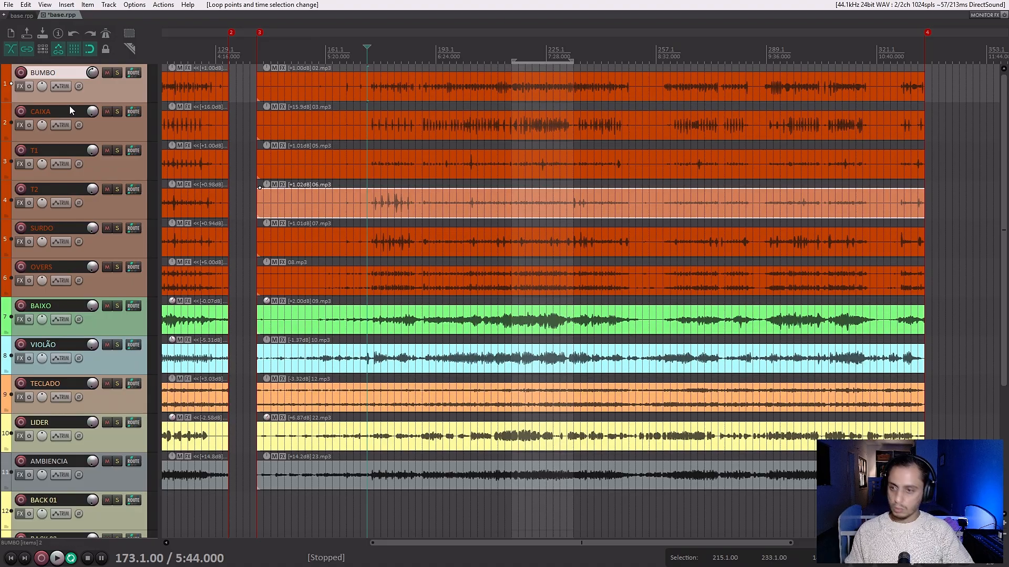
Start playback of the loop selection and raise the BUMBO fader above 0 dB in the mixer.
key("ctrl+m")
key("space")
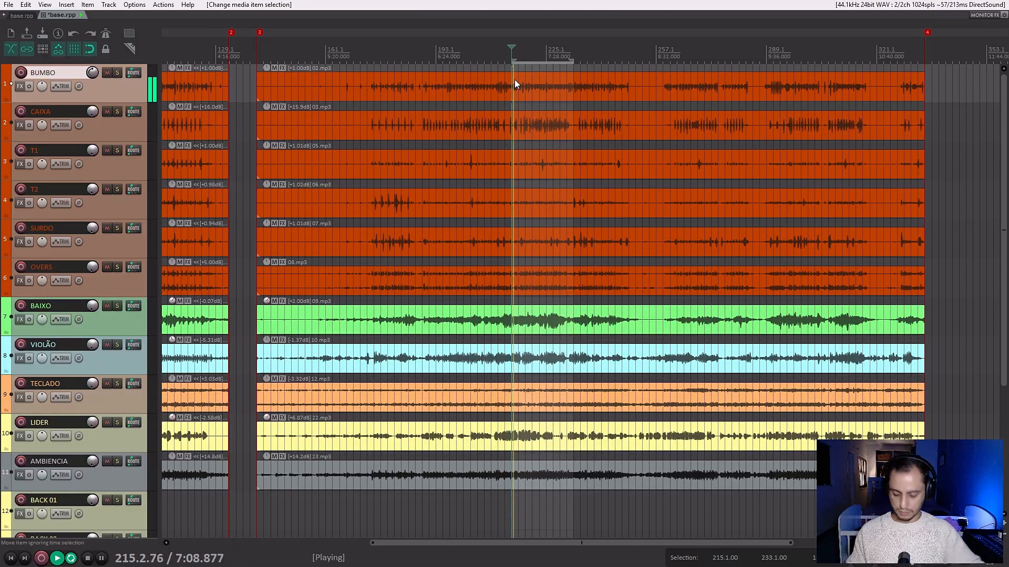
key("ctrl+m")
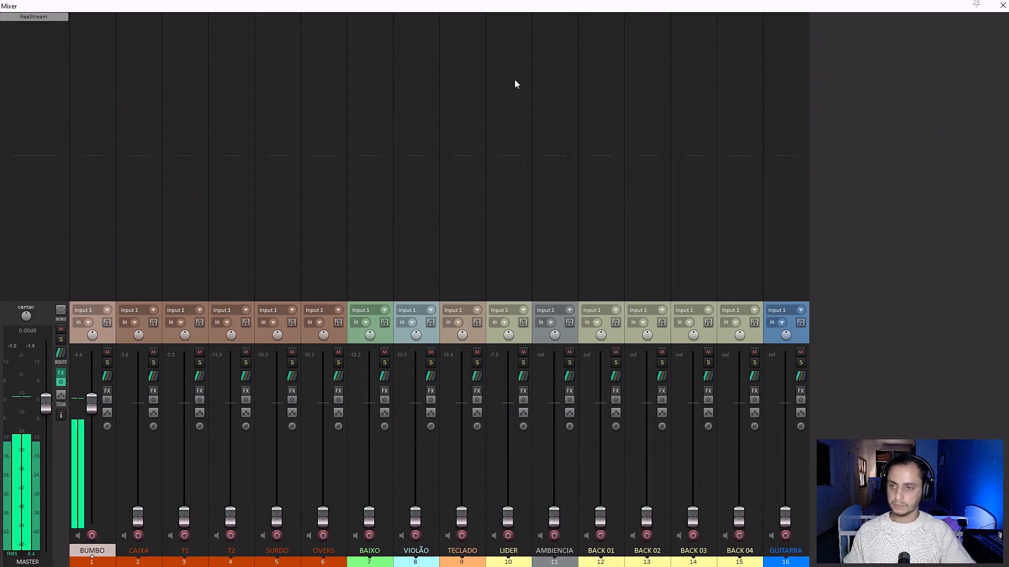
left_click_drag(98, 409, 93, 393)
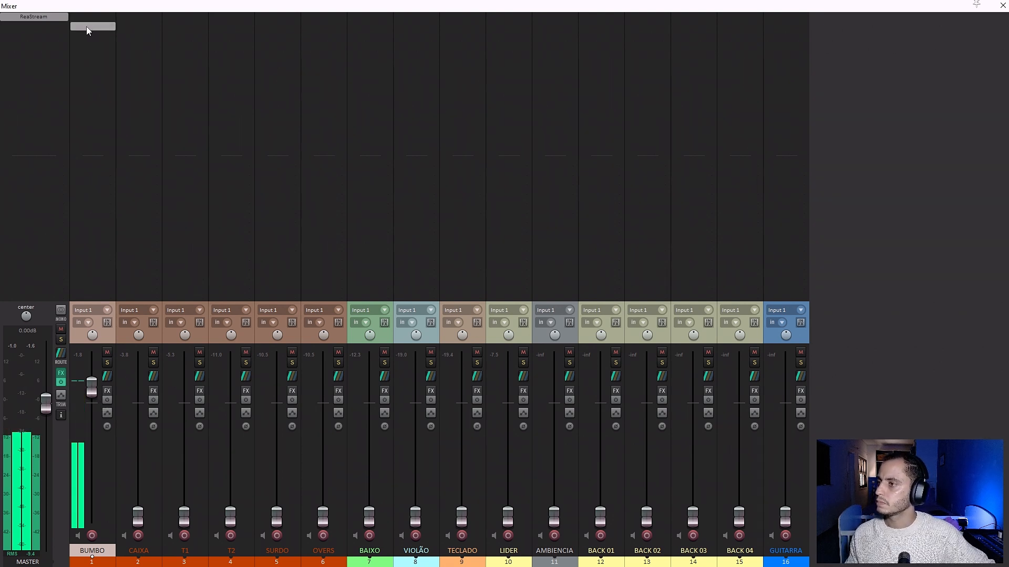
Search the effects available for the BUMBO track for EQ.
double_click(94, 24)
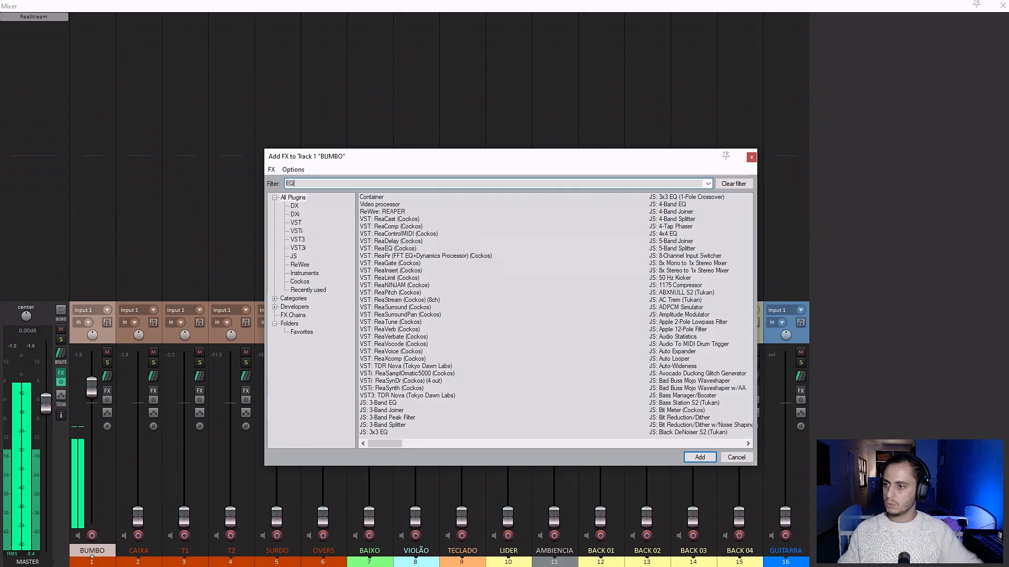
type("EQ")
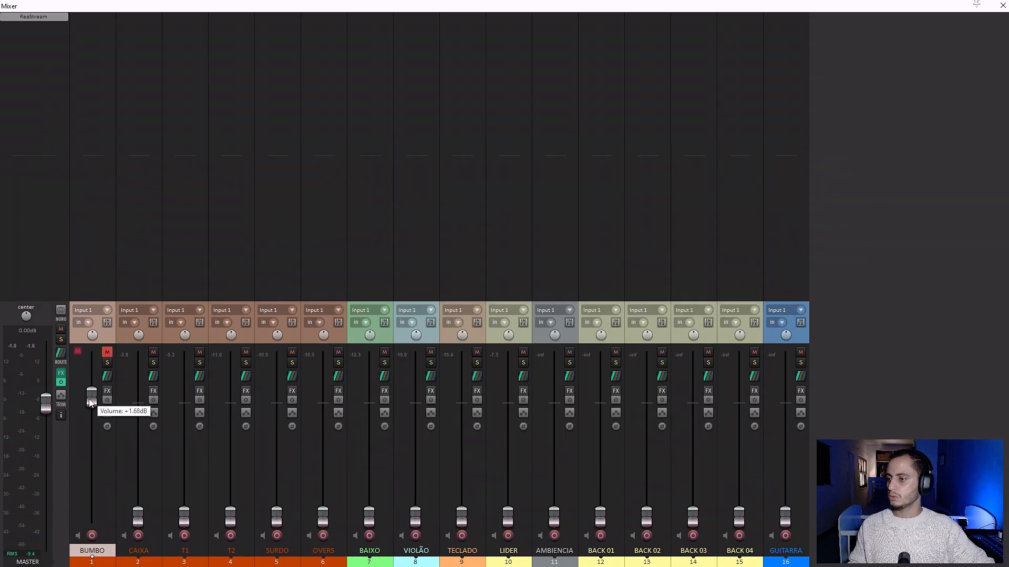
Unmute the BUMBO track and readjust its fader from 0 dB to slightly above it.
left_click_drag(88, 399, 85, 404)
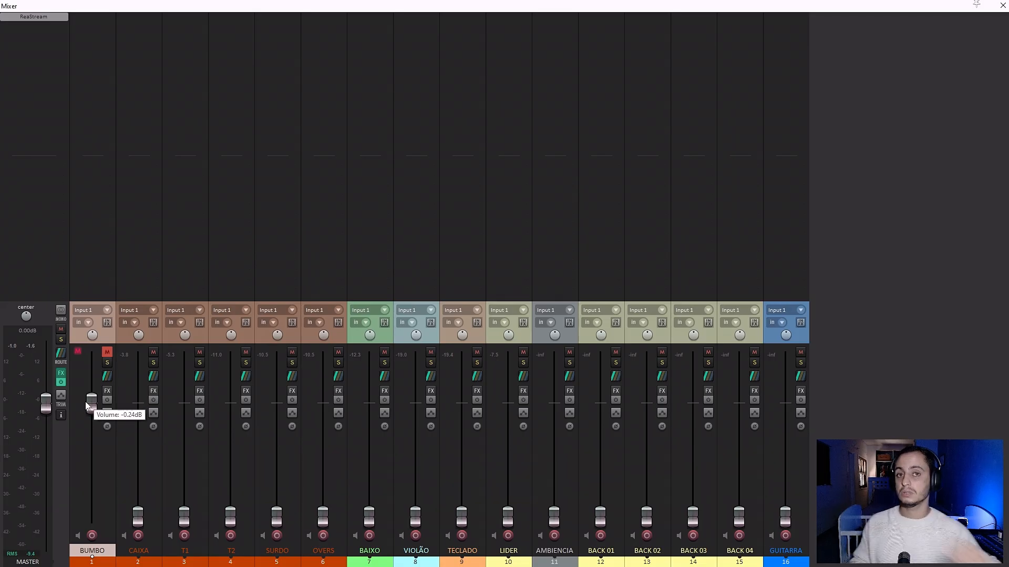
left_click(107, 353)
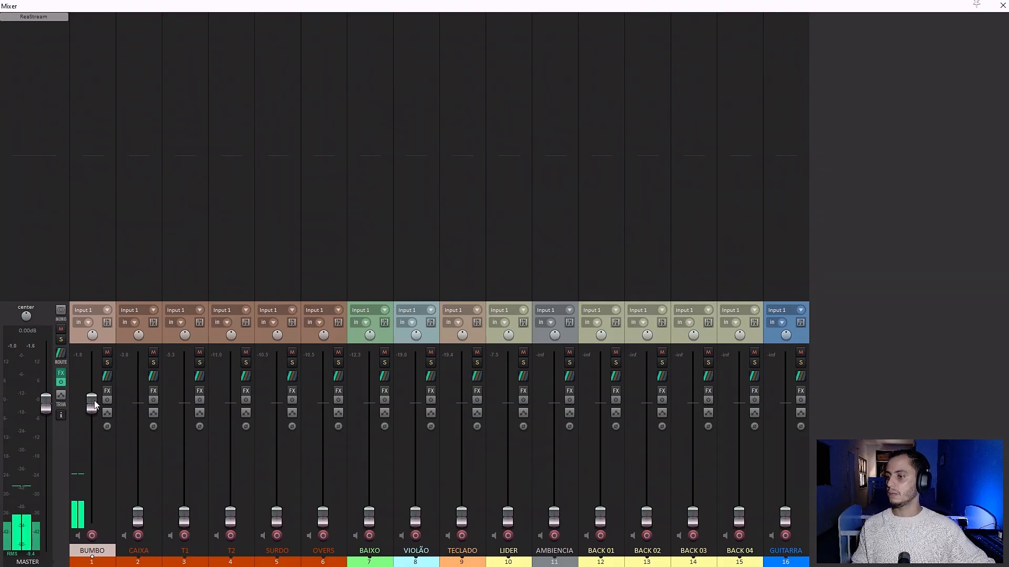
left_click_drag(92, 402, 91, 387)
Add the JS: Orange EQ S2 (Tukan) equalizer to BUMBO and move its window to the middle of the mixer.
left_click(92, 23)
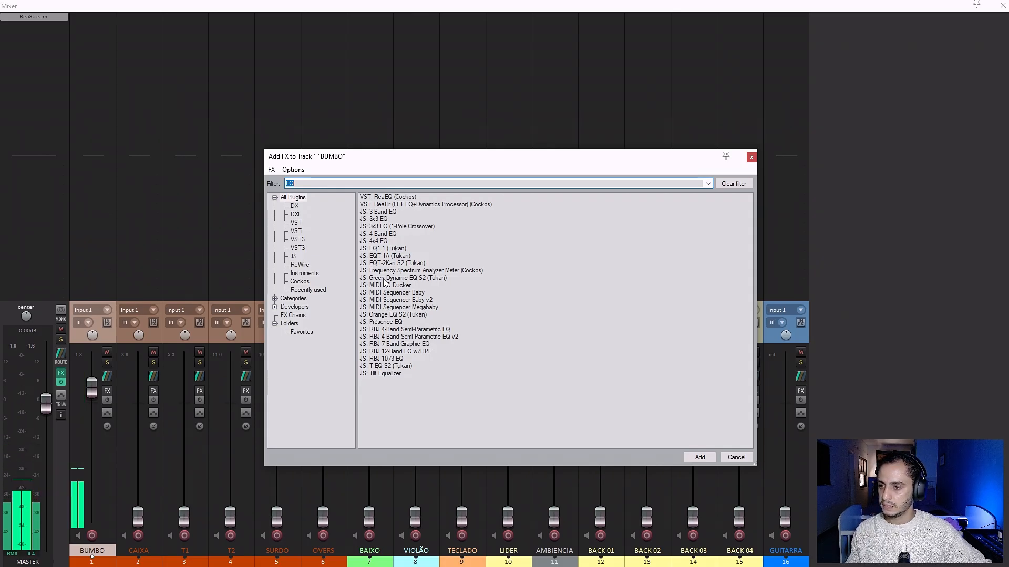
left_click(390, 315)
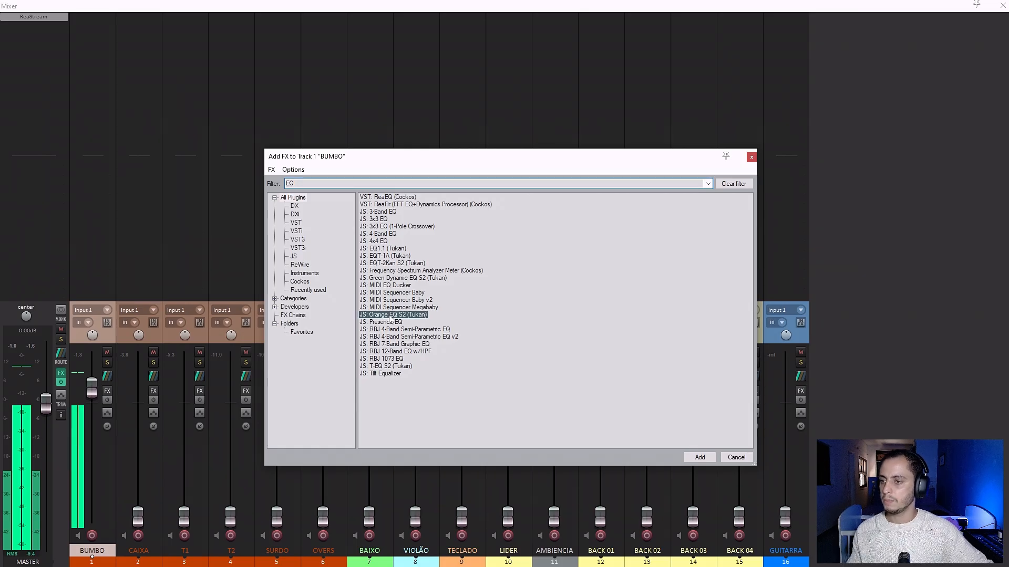
double_click(390, 315)
left_click_drag(248, 39, 439, 98)
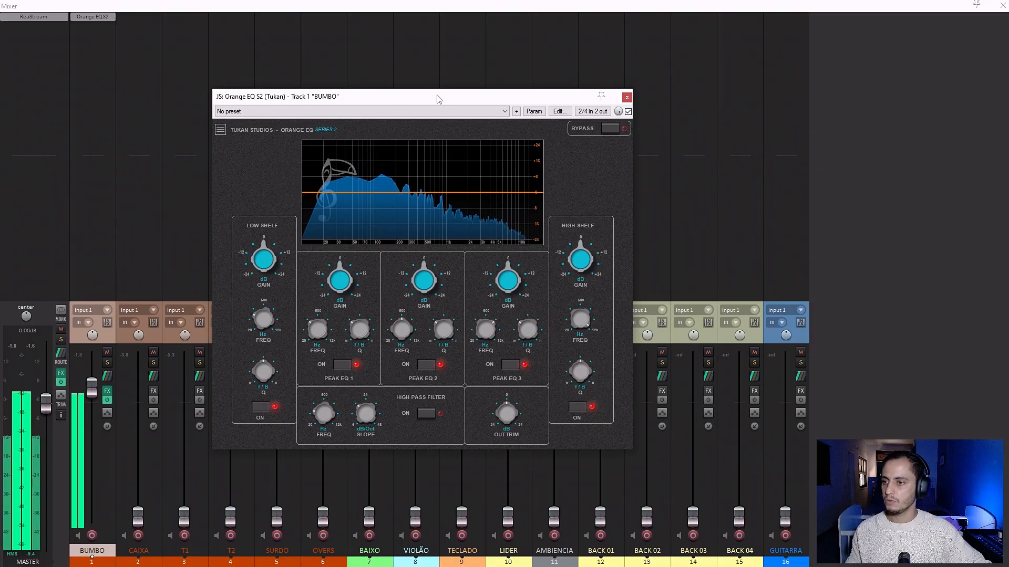
mouse_move(401, 243)
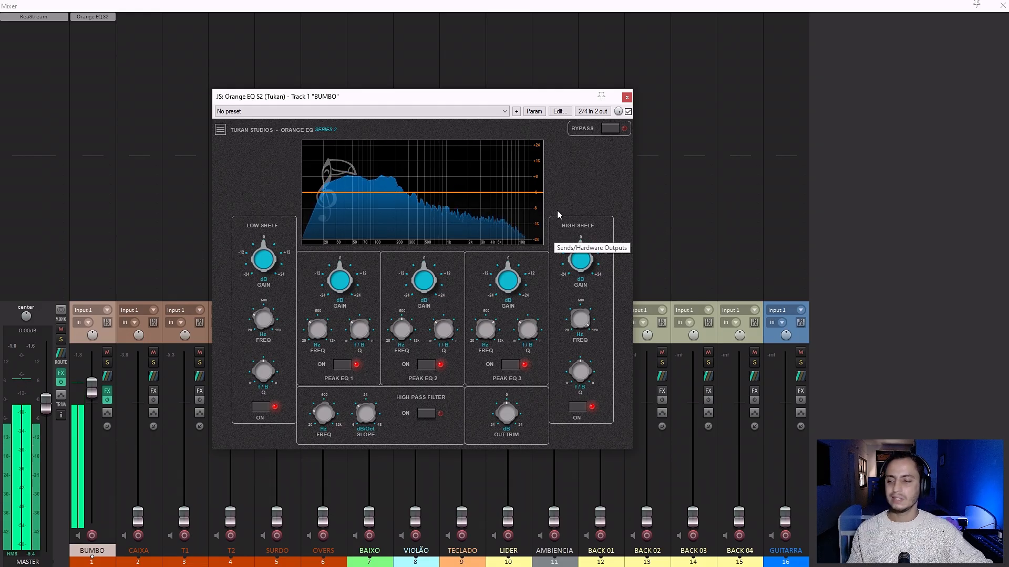
Sweep Peak EQ 2 as a strong boost up to about 868 Hz and turn it into a cut of about 18 dB near 700 Hz.
mouse_move(447, 221)
left_click_drag(426, 284, 443, 198)
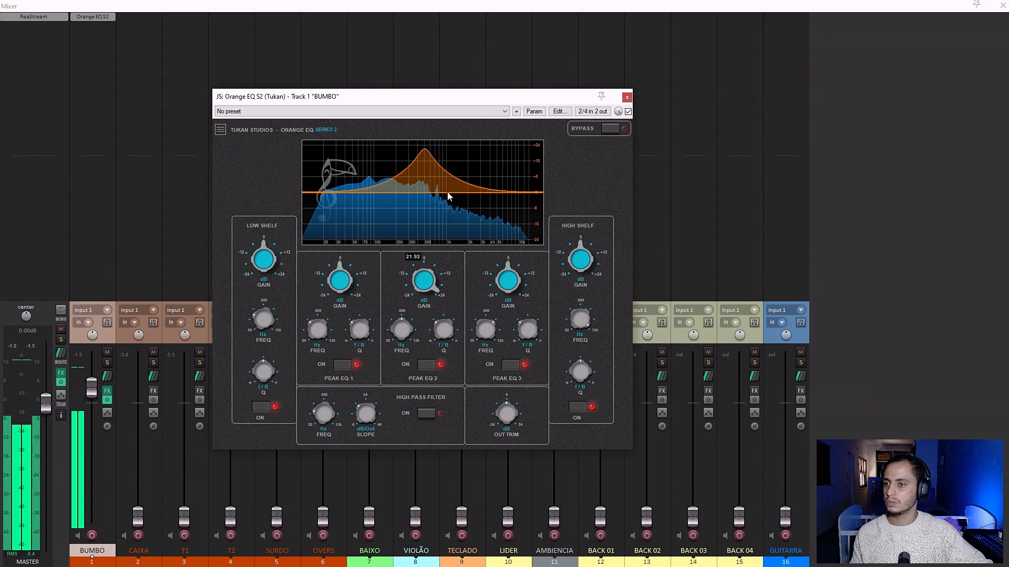
mouse_move(423, 153)
left_click_drag(421, 153, 440, 164)
left_click(82, 351)
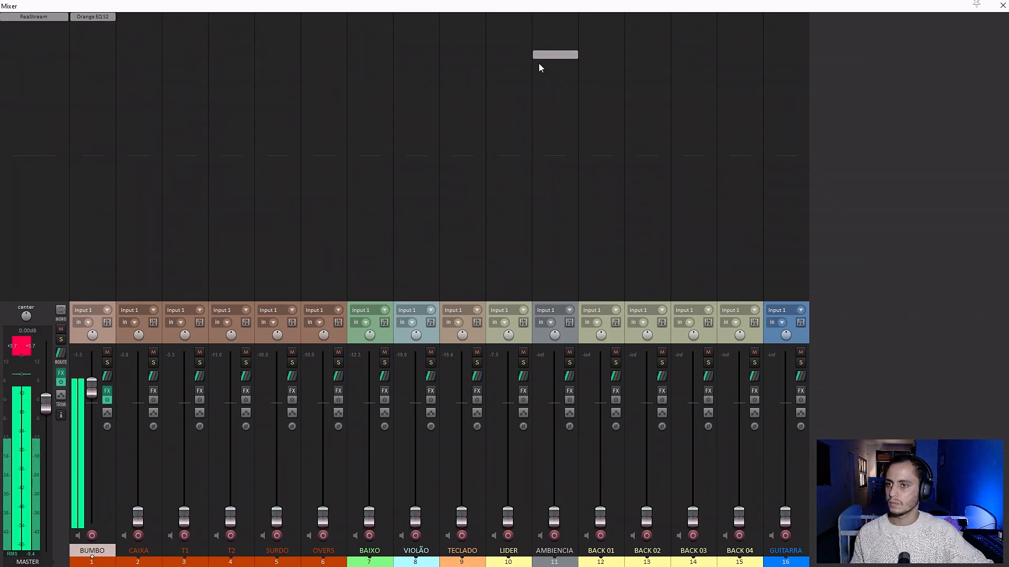
left_click(93, 16)
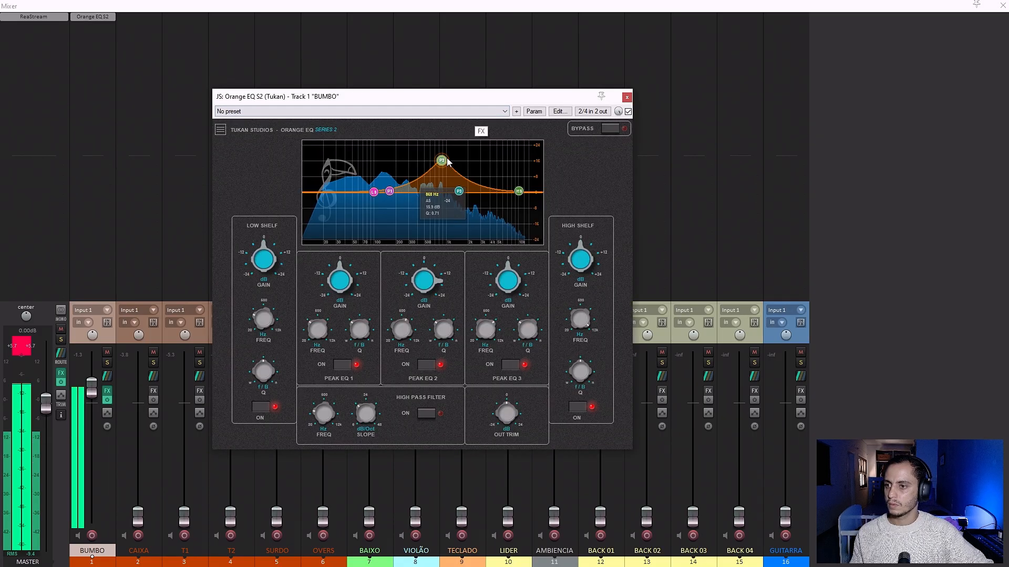
left_click_drag(447, 162, 435, 229)
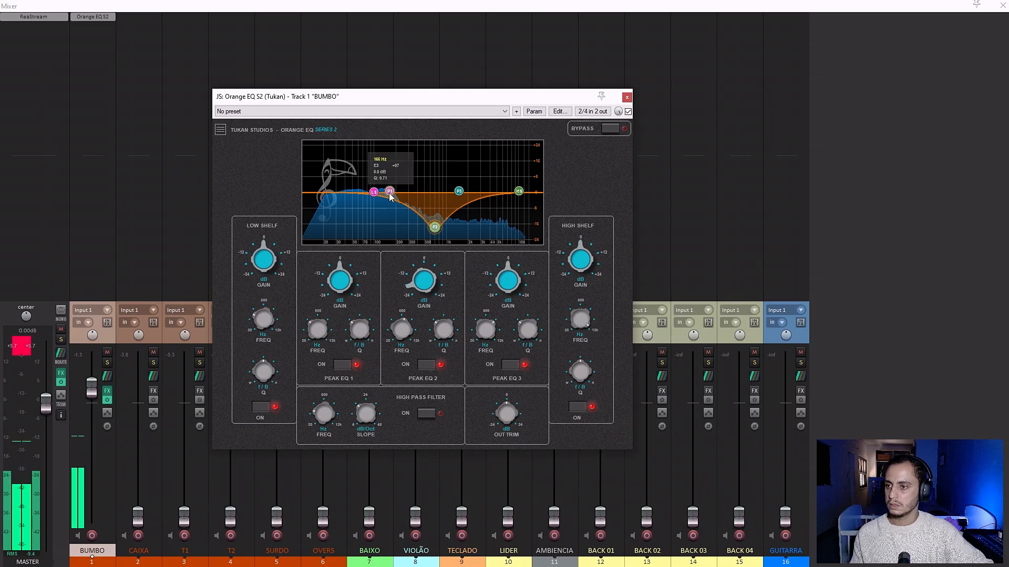
Move the low shelf to 30 Hz and, after trying a cut near 200 Hz, set Peak EQ 1 to a mild boost near 60 Hz.
left_click_drag(390, 195, 395, 220)
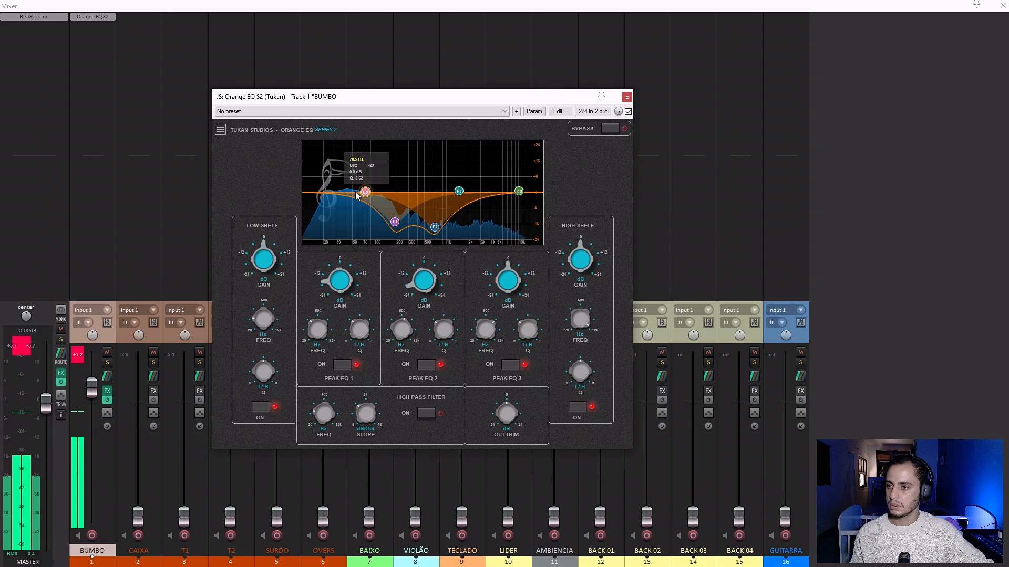
left_click_drag(356, 196, 304, 195)
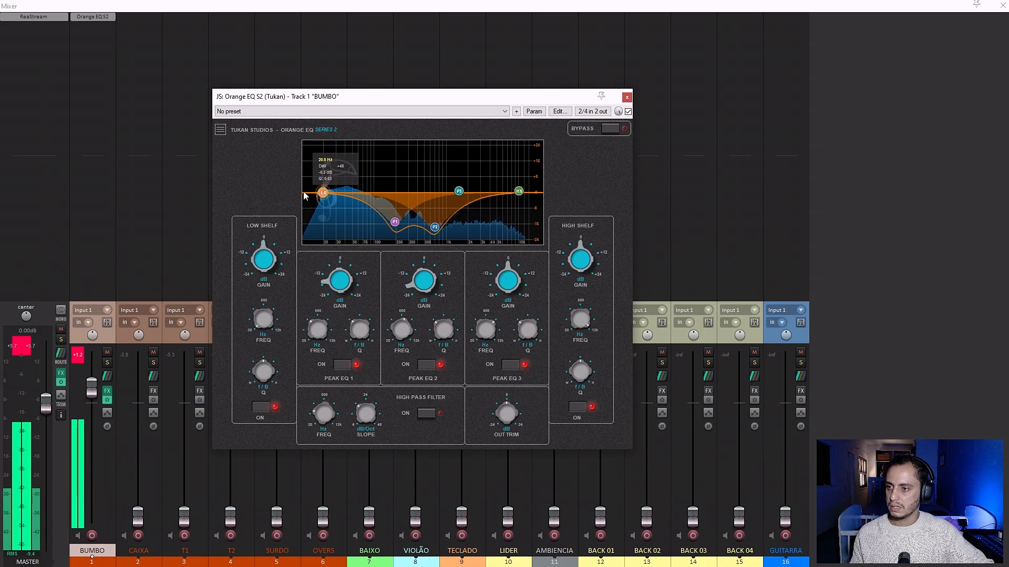
left_click_drag(394, 223, 359, 174)
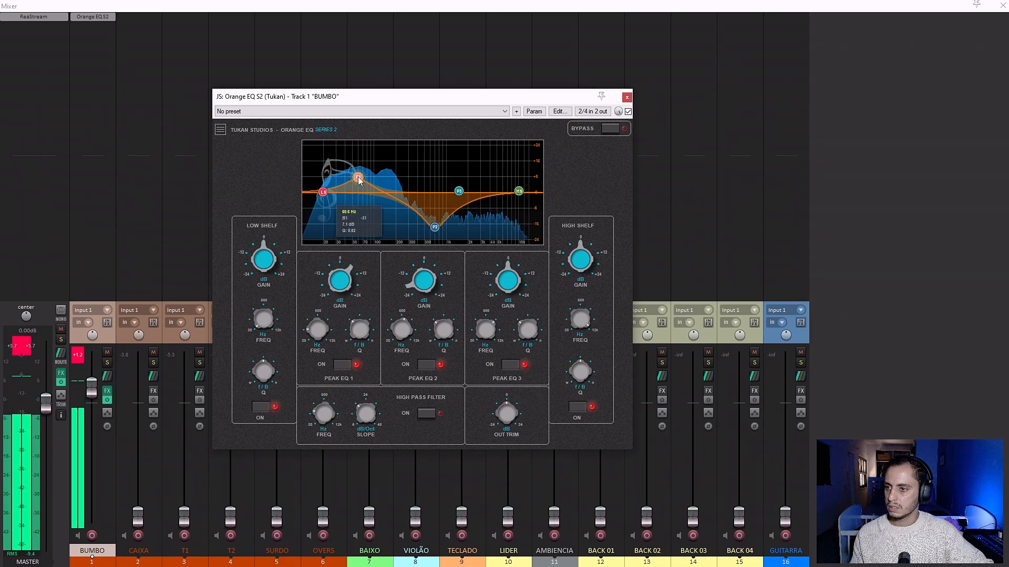
left_click_drag(358, 180, 357, 185)
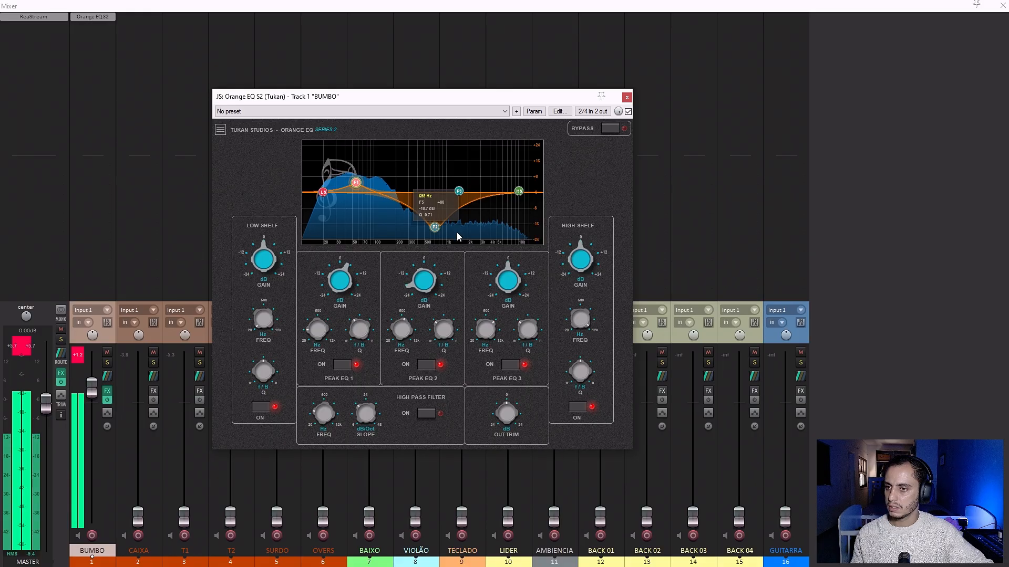
Cut about 18 dB at 220 Hz with Peak EQ 2 and near 700 Hz with Peak EQ 3, and boost Peak EQ 1 about 11 dB near 55 Hz.
left_click_drag(430, 232, 400, 238)
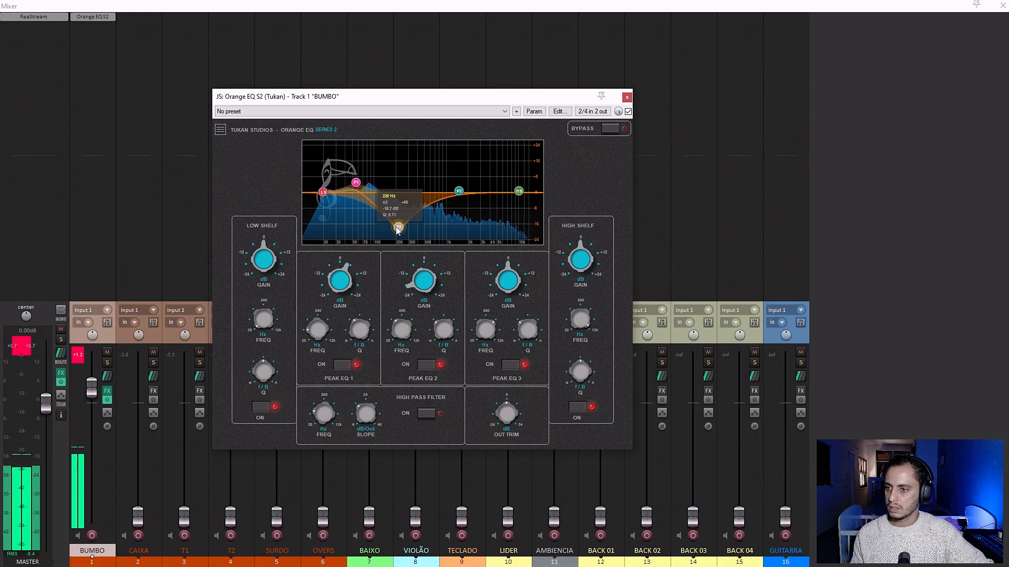
left_click_drag(459, 192, 436, 227)
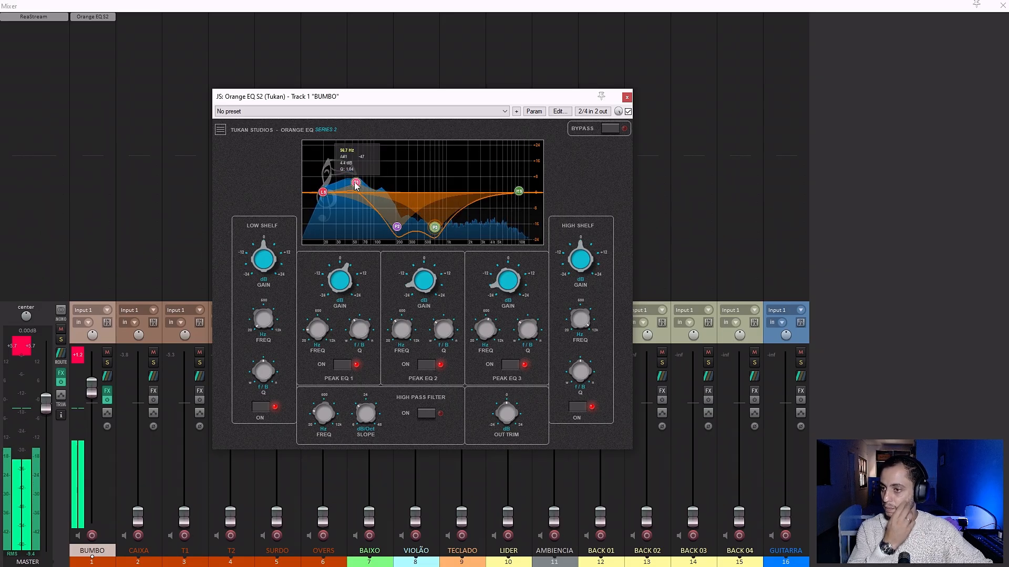
left_click_drag(356, 183, 352, 175)
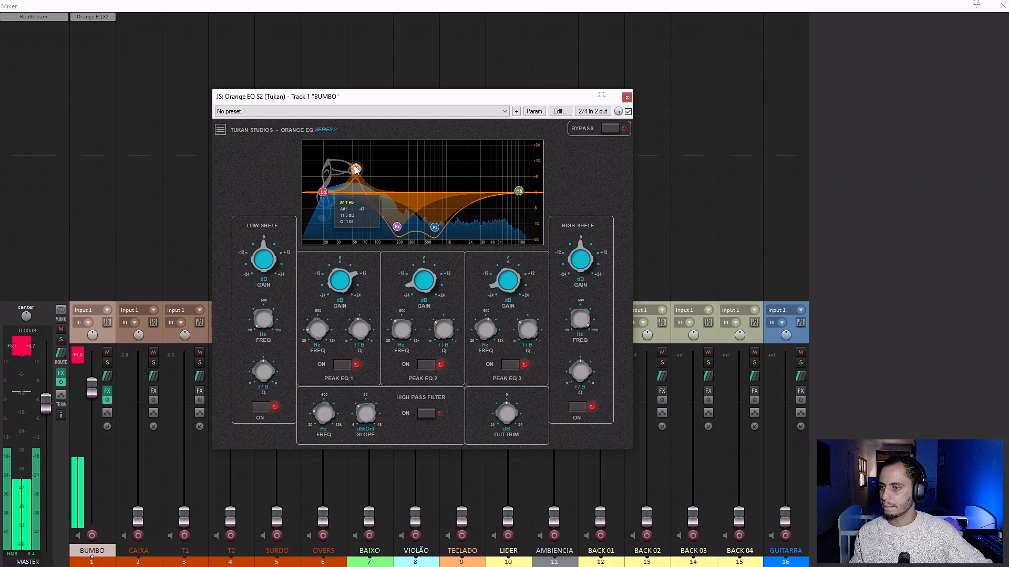
left_click_drag(355, 169, 353, 171)
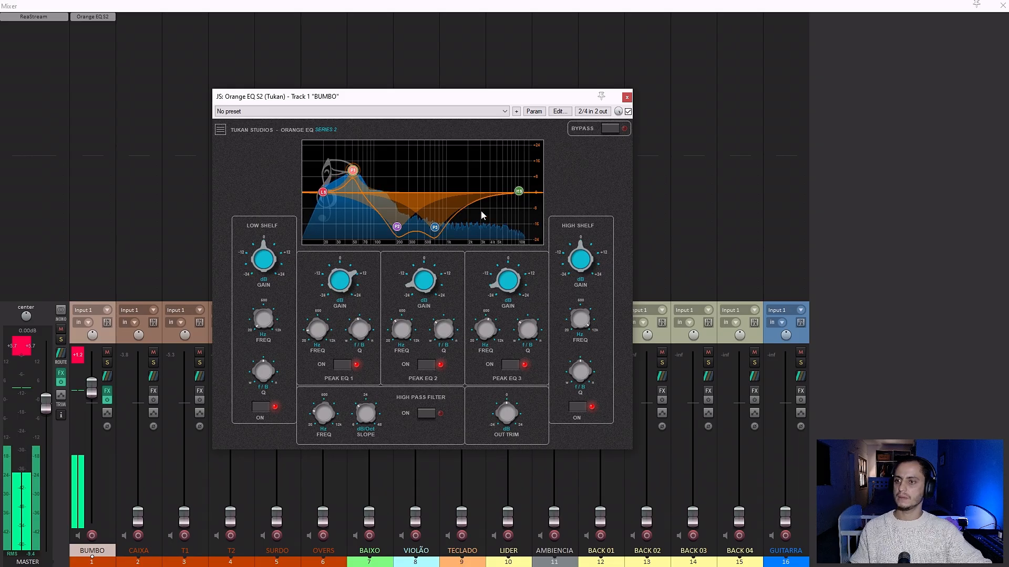
left_click_drag(435, 228, 434, 226)
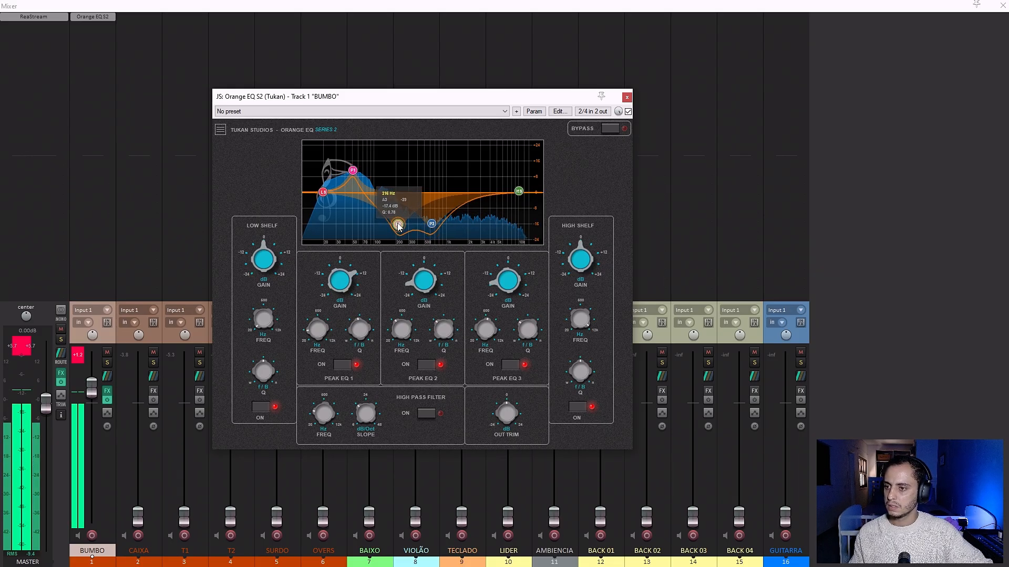
left_click(627, 97)
Reset the clipped peak indicator on the master channel.
double_click(91, 42)
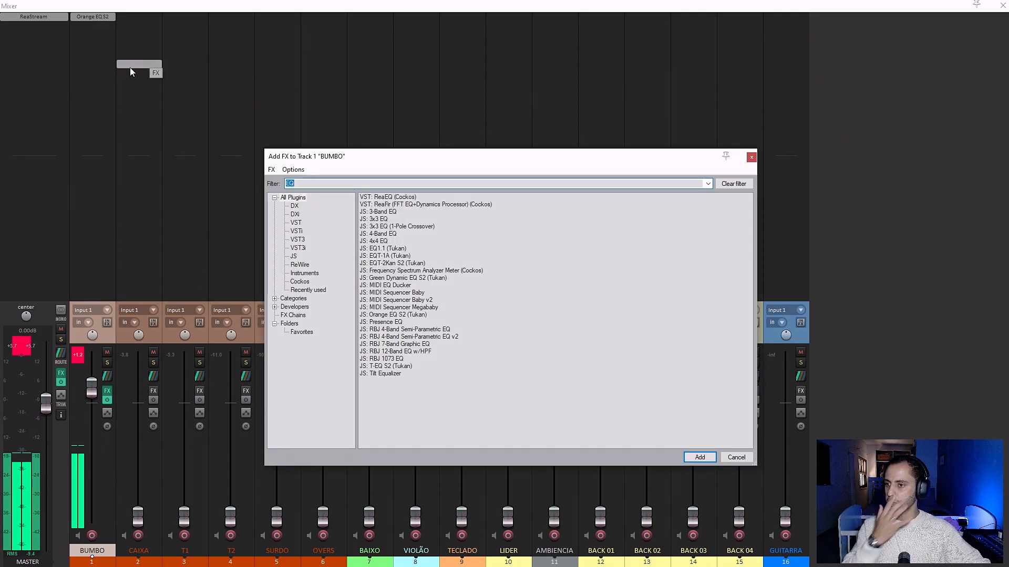
key("Escape")
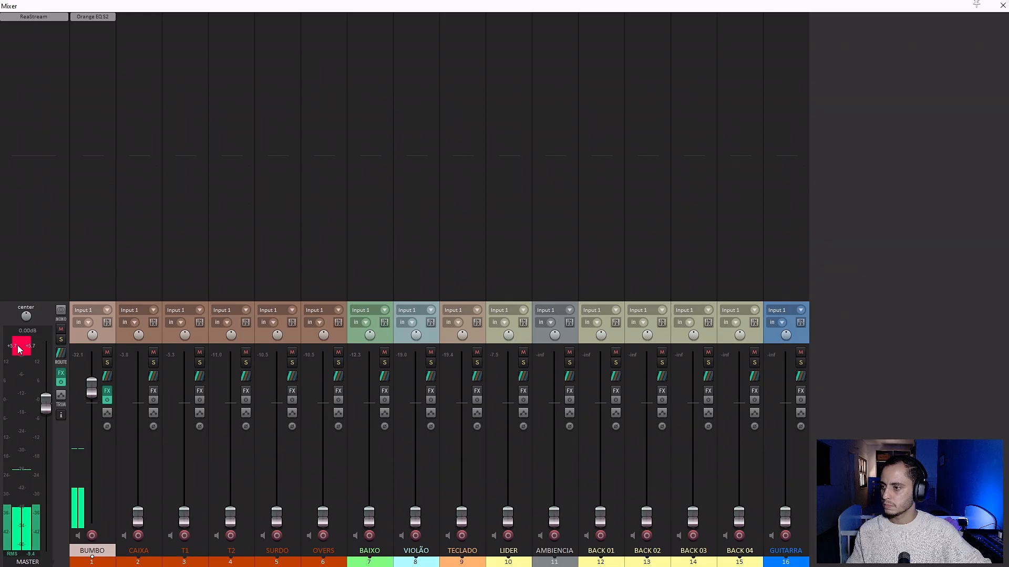
left_click(21, 347)
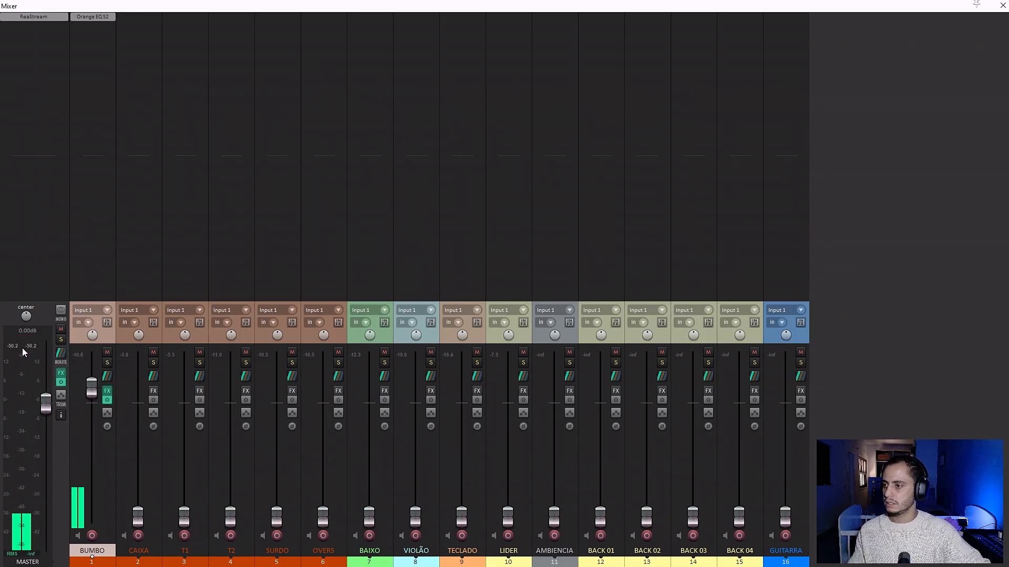
Search BUMBO's effects for COMP and NC, and add the JS: NC76 (Tukan) compressor below the equalizer.
double_click(98, 26)
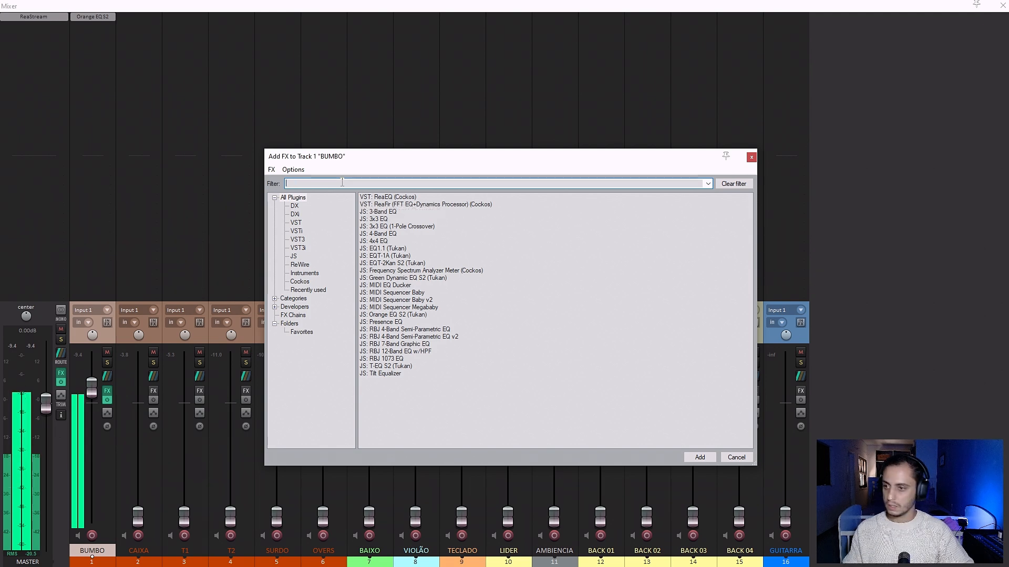
key("BackSpace")
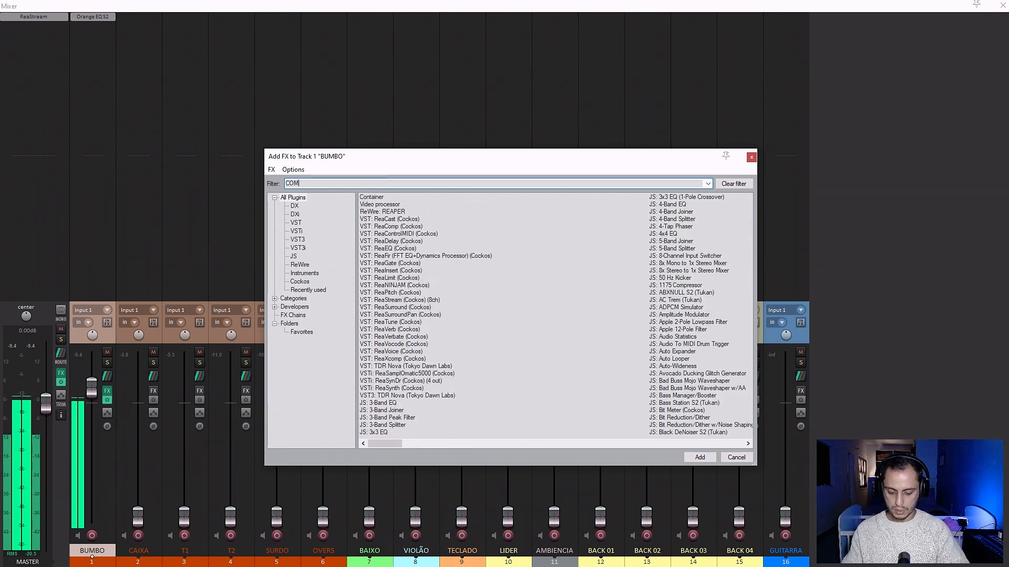
type("COMP")
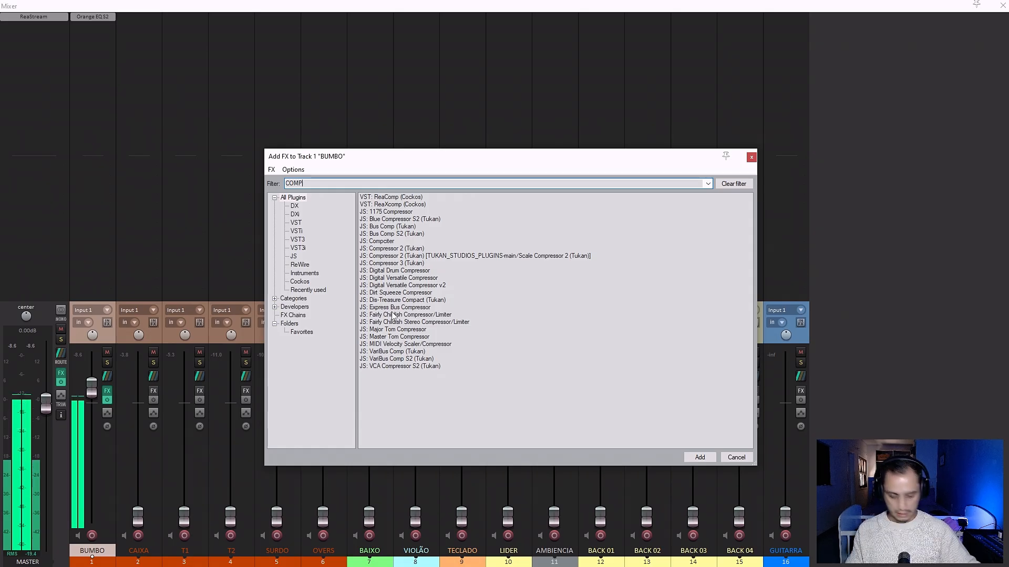
key("BackSpace")
key("BackSpace")
type("NC")
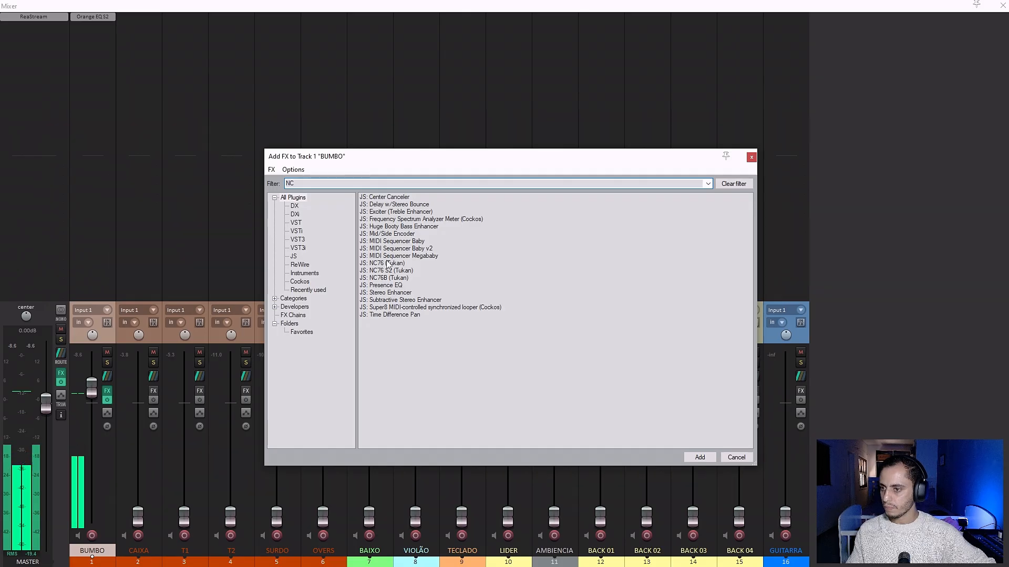
double_click(383, 264)
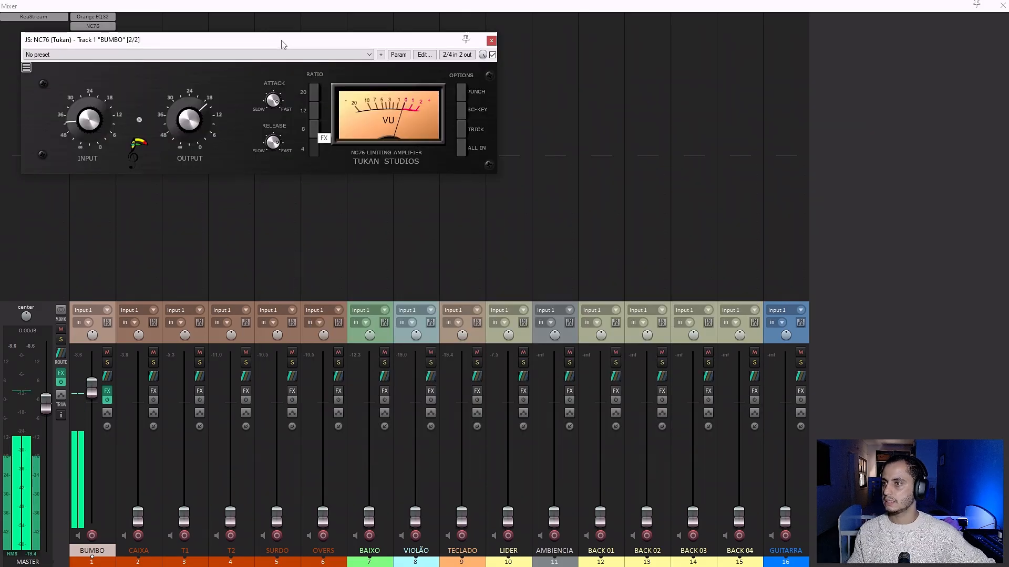
Set the NC76 input to about 24 and its output close to 24, and compare BUMBO with the compressor bypassed.
left_click_drag(282, 41, 461, 125)
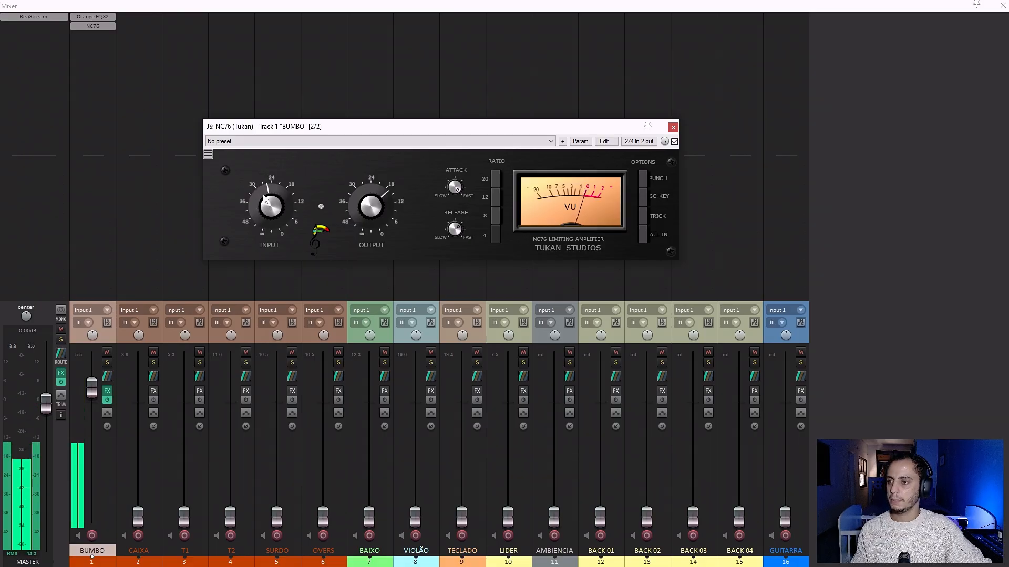
scroll(264, 199, "up", 2)
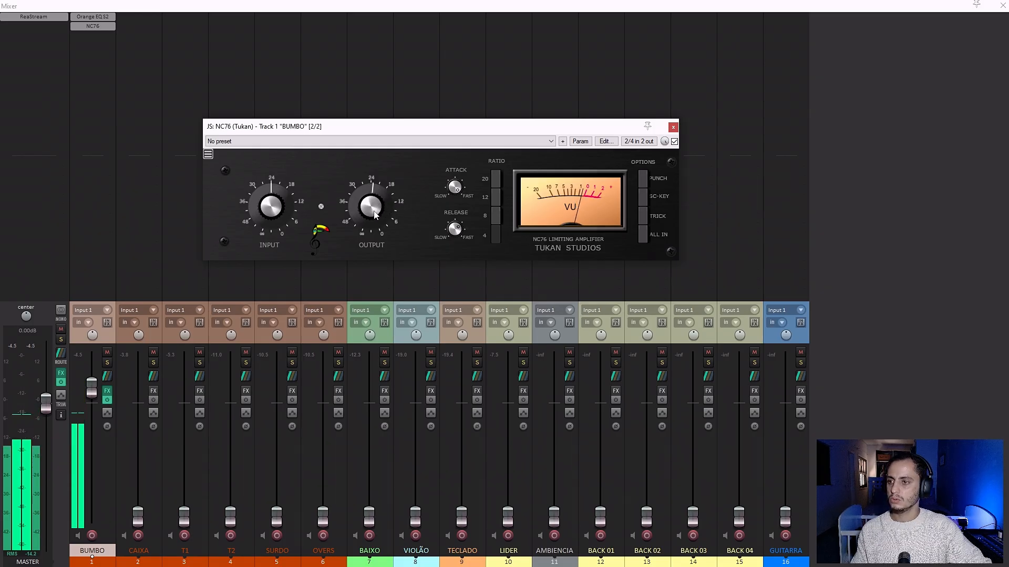
left_click(674, 142)
left_click(674, 142)
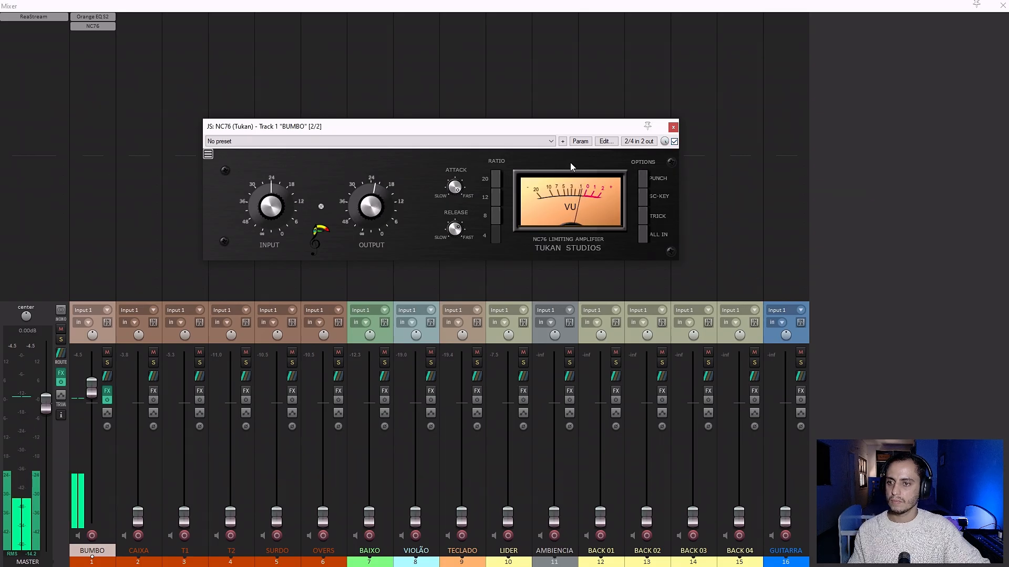
left_click(673, 127)
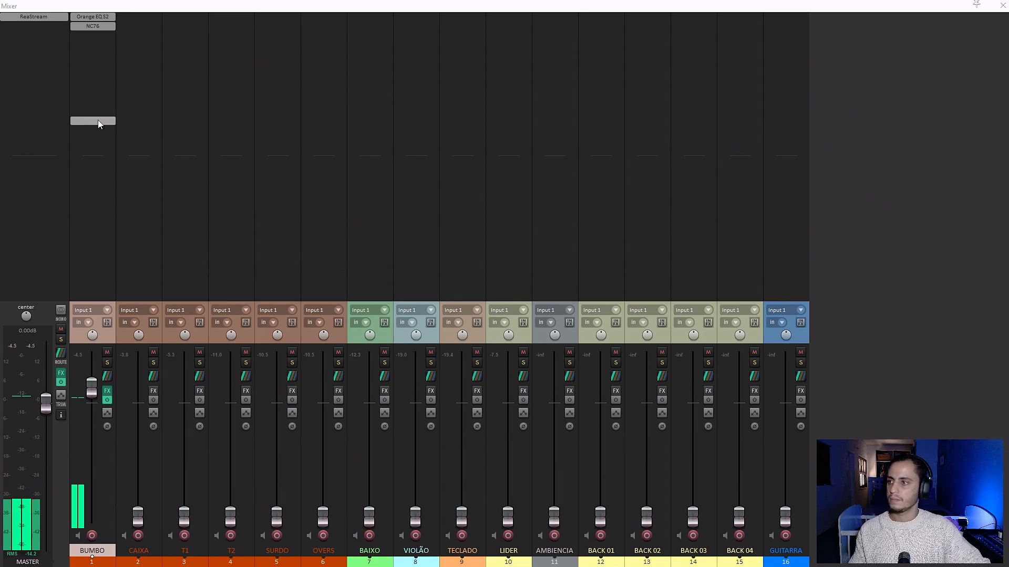
Search BUMBO's effects for GATE and add JS: Purple Gate Expander S2 (Tukan) below the NC76.
double_click(97, 36)
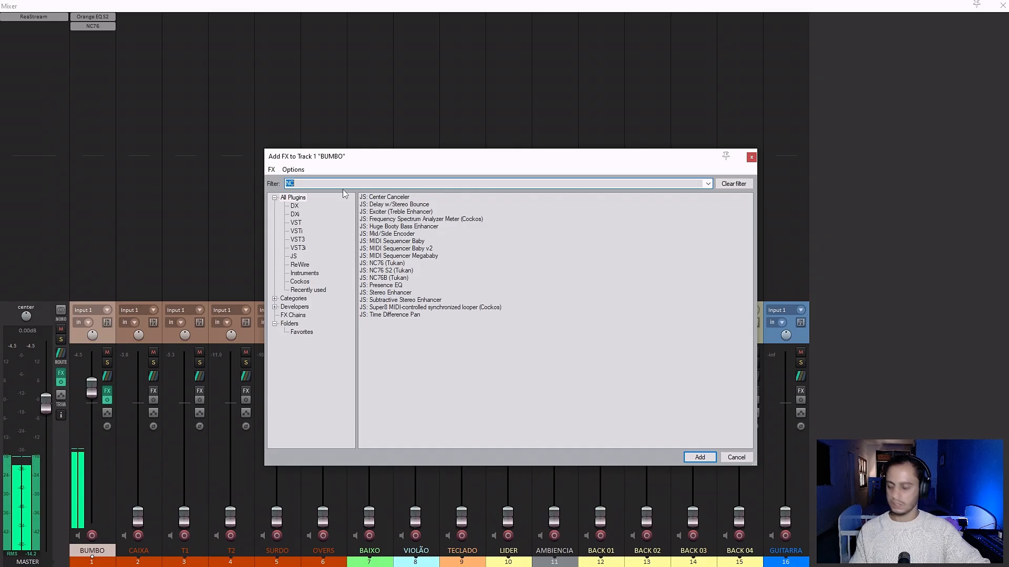
type("GATE")
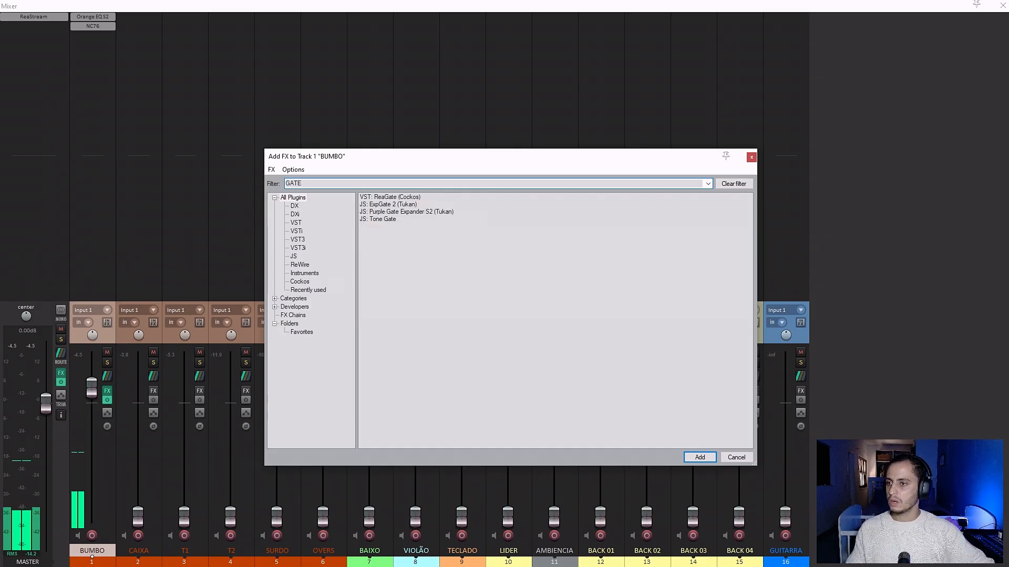
double_click(402, 212)
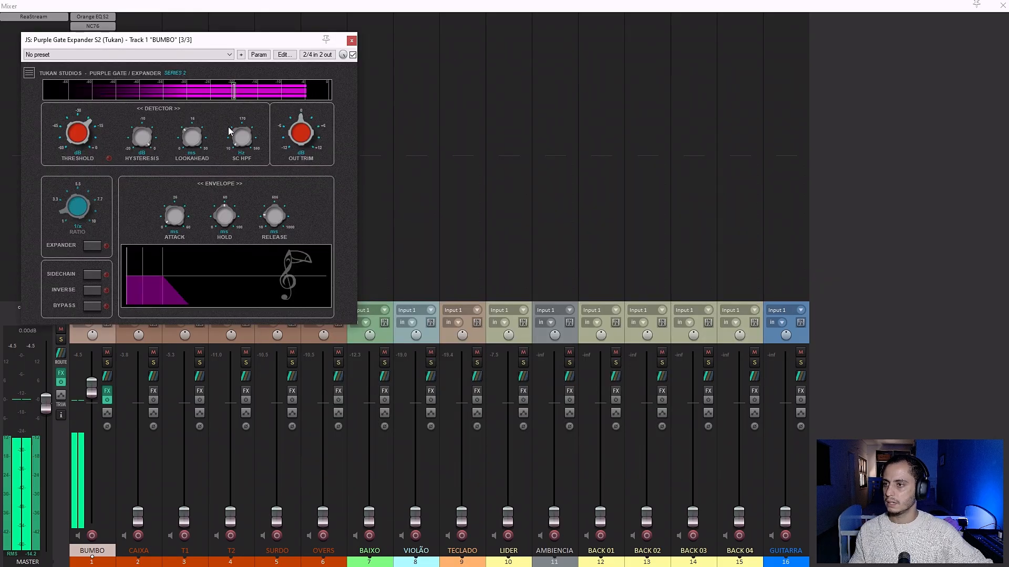
left_click_drag(190, 45, 475, 141)
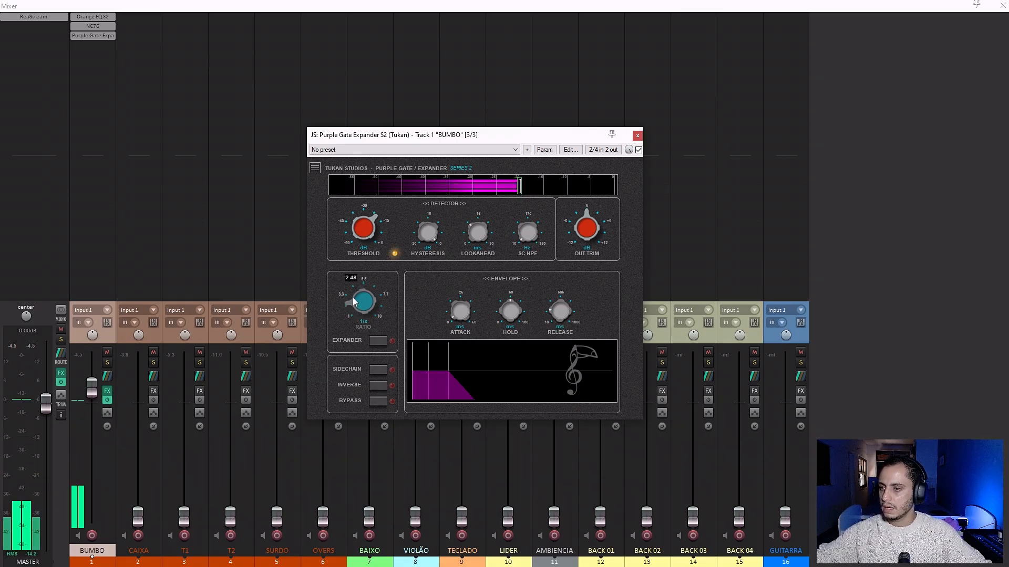
Enable expander mode on BUMBO's Purple Gate Expander and set its ratio to about 3.
mouse_move(351, 293)
left_click_drag(351, 293, 399, 146)
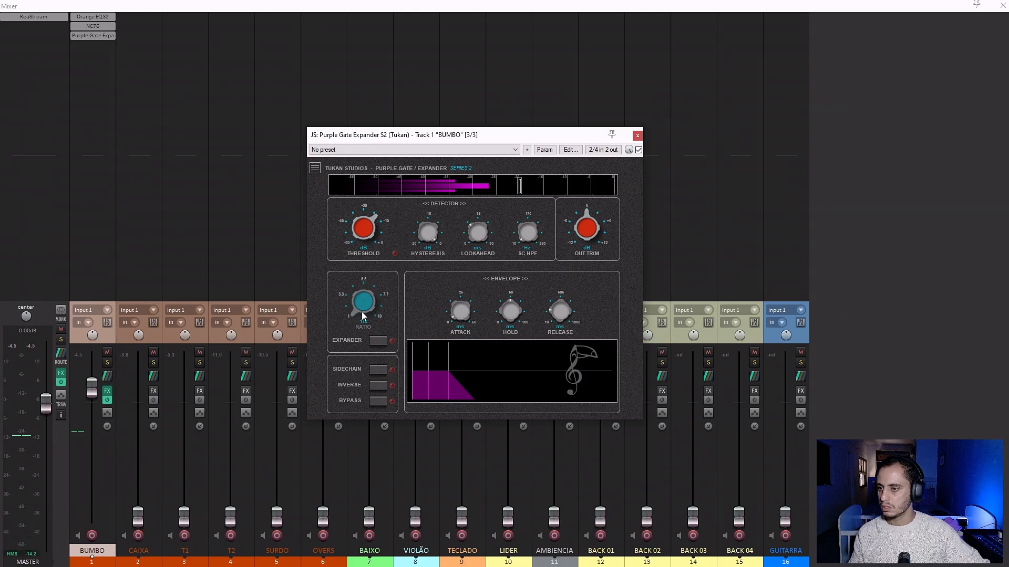
left_click(378, 339)
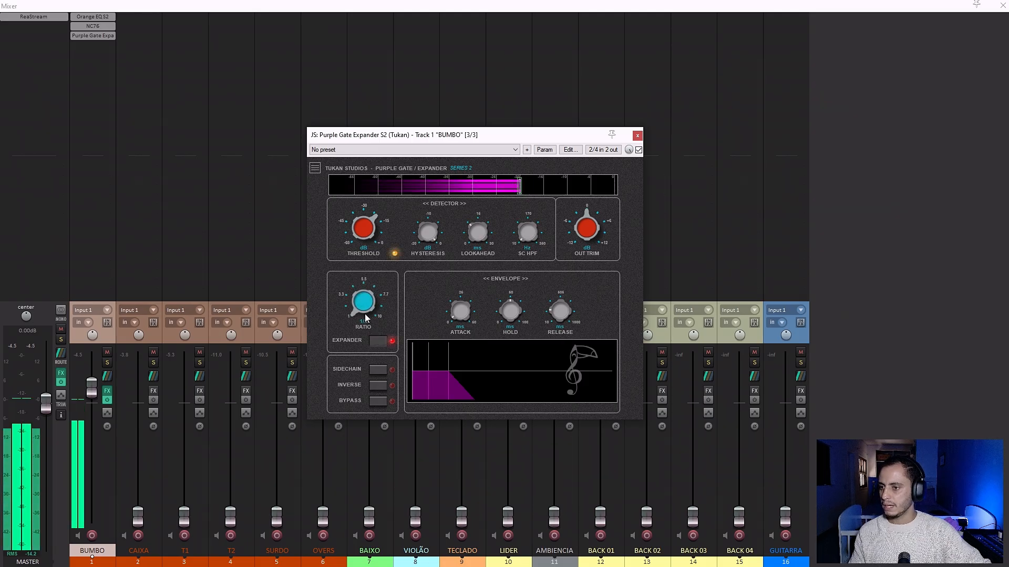
left_click_drag(357, 311, 355, 290)
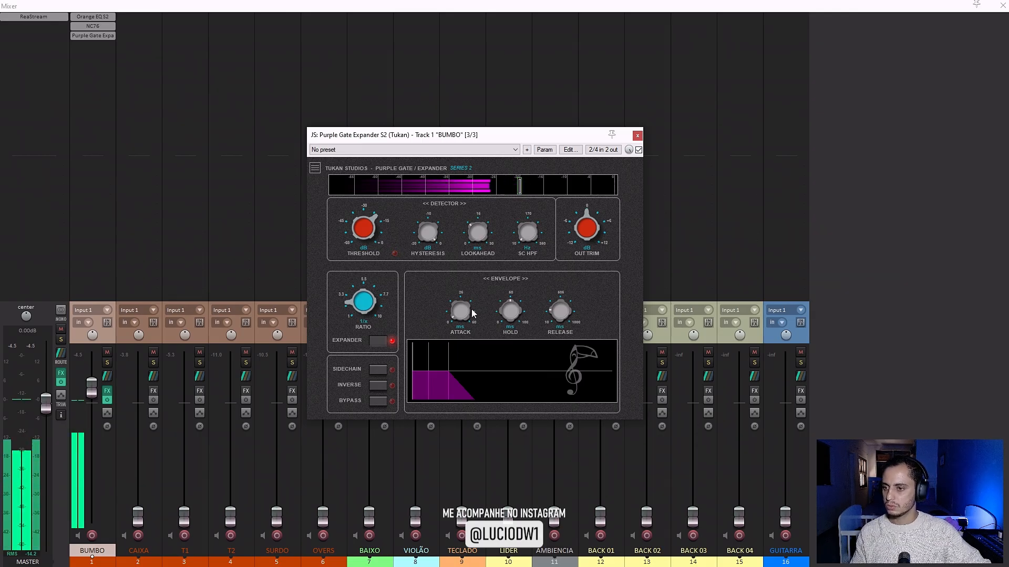
mouse_move(558, 314)
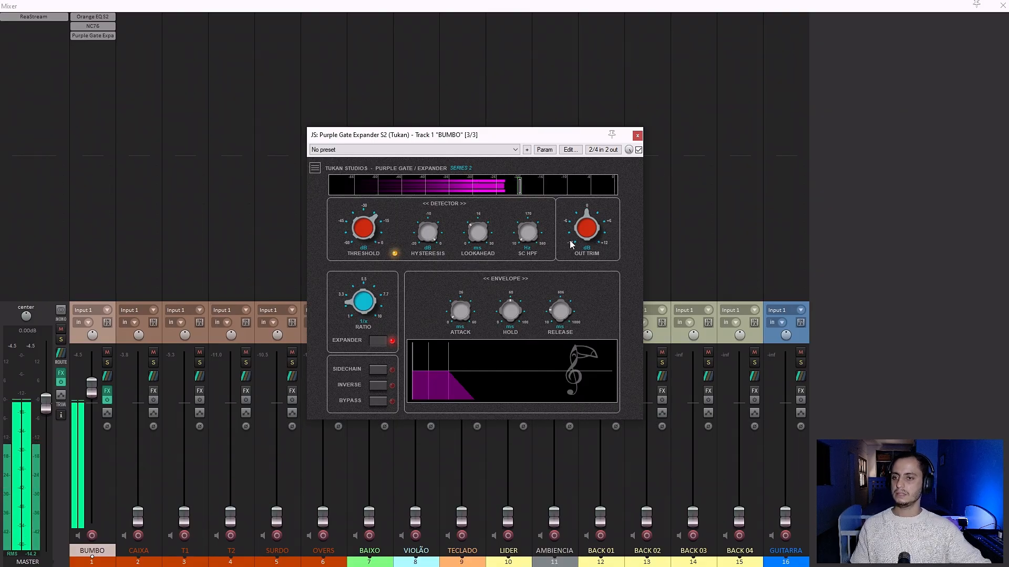
left_click(637, 136)
Filter BUMBO's effect browser by tukan and look through the listed plugins without adding one.
double_click(92, 40)
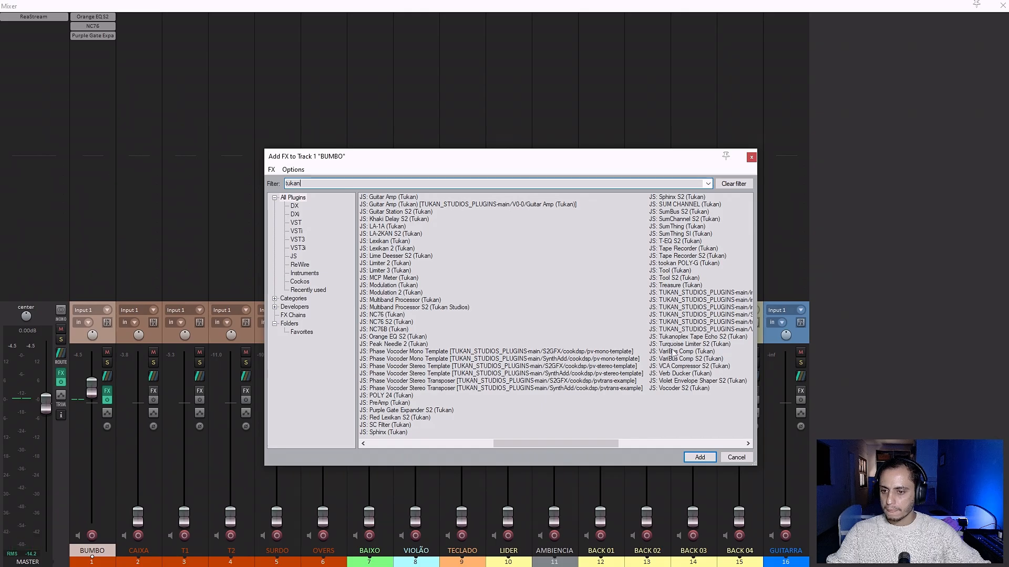
scroll(672, 379, "right", 2)
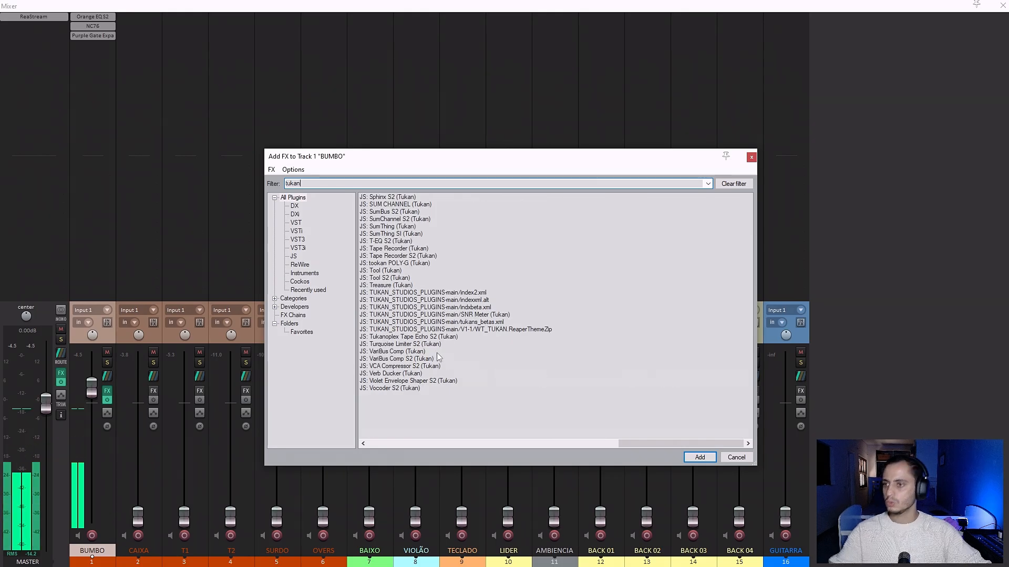
scroll(437, 356, "left", 3)
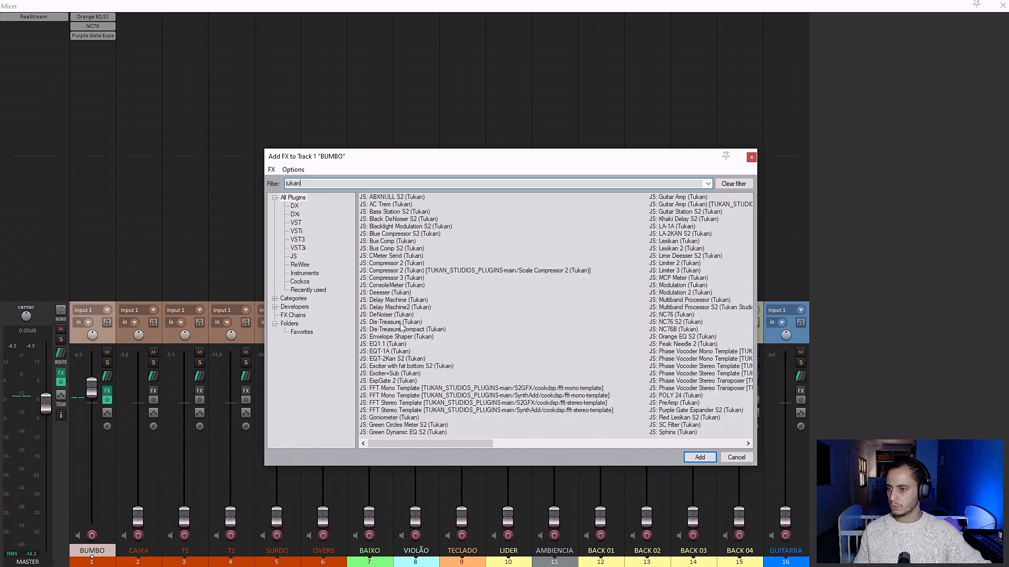
scroll(401, 326, "down", 1)
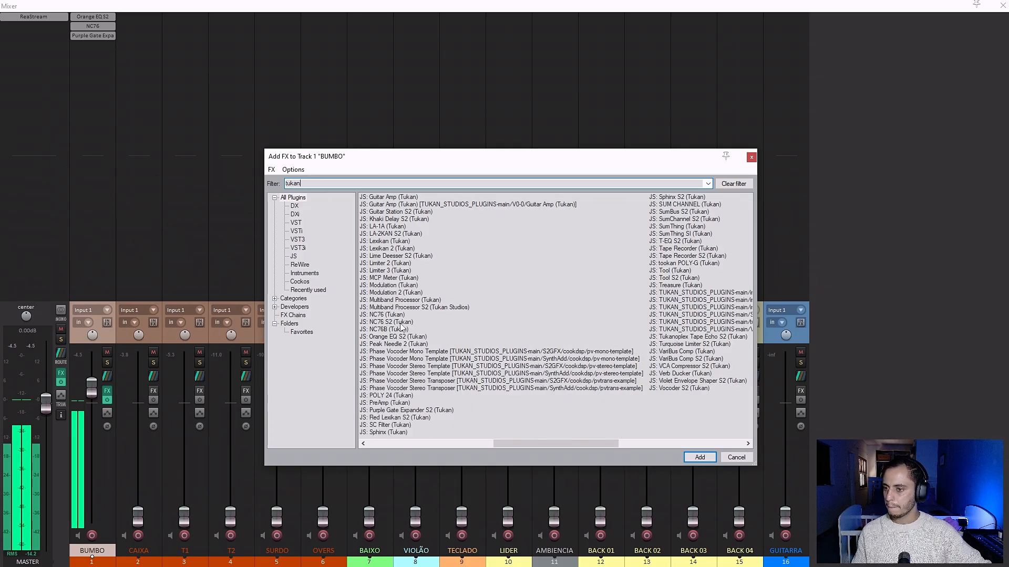
key("Escape")
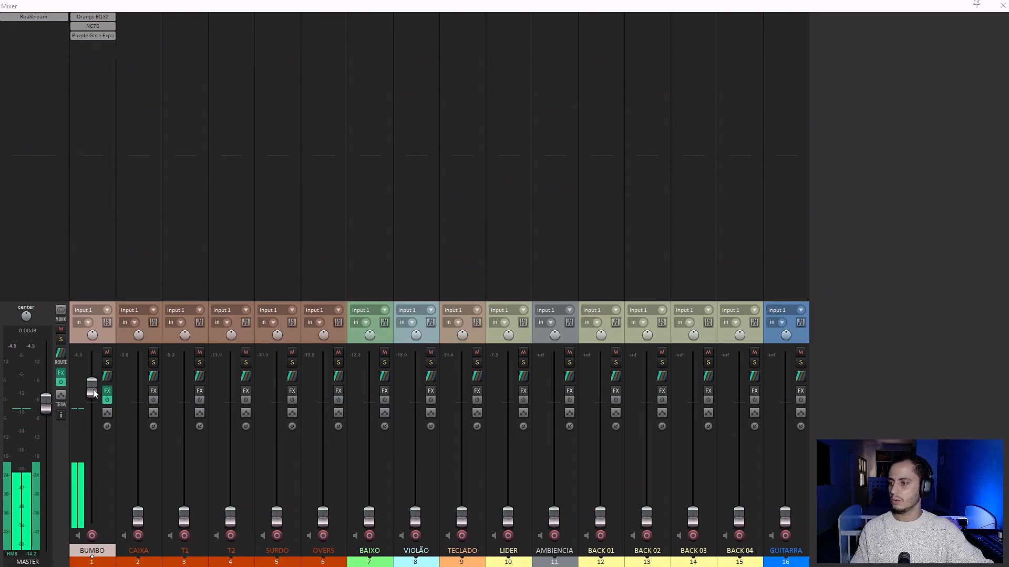
Set the BUMBO and CAIXA volumes to about 0 dB and mute BUMBO.
mouse_move(94, 394)
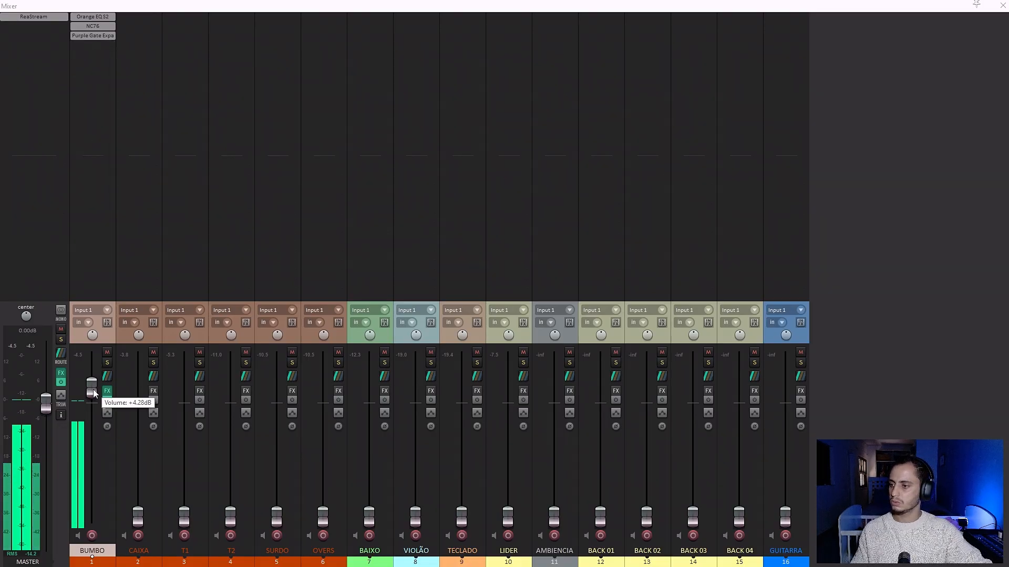
double_click(93, 394)
left_click_drag(139, 519, 141, 402)
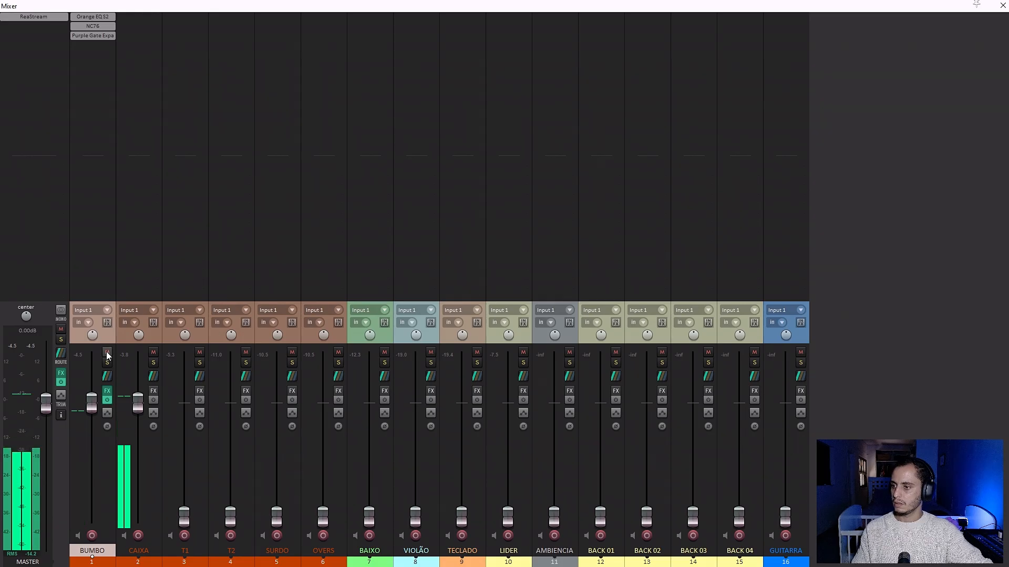
left_click(107, 352)
Add JS: Orange EQ S2 (Tukan) to CAIXA and turn on its high-pass filter at about 106 Hz.
double_click(135, 17)
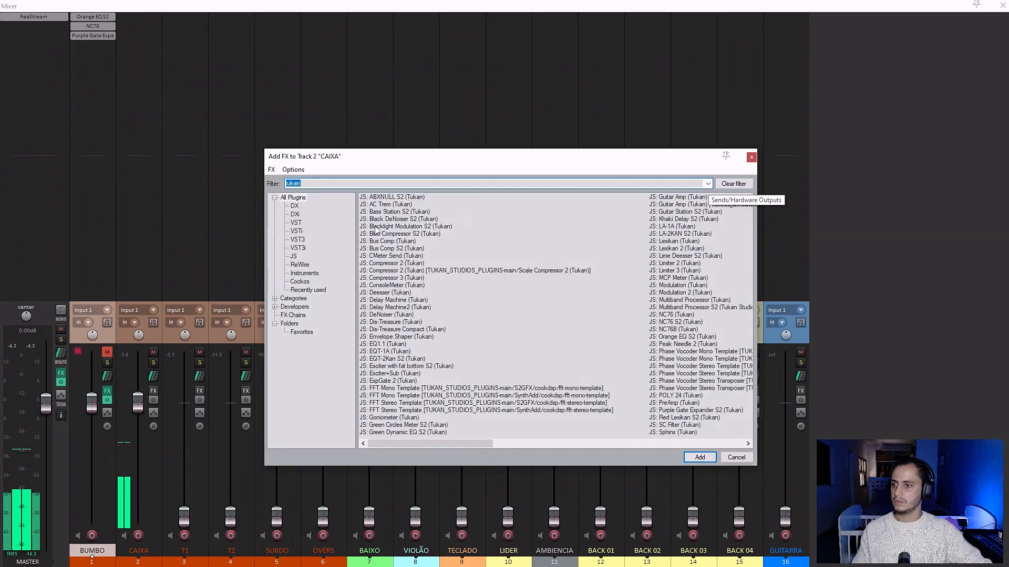
type("eq")
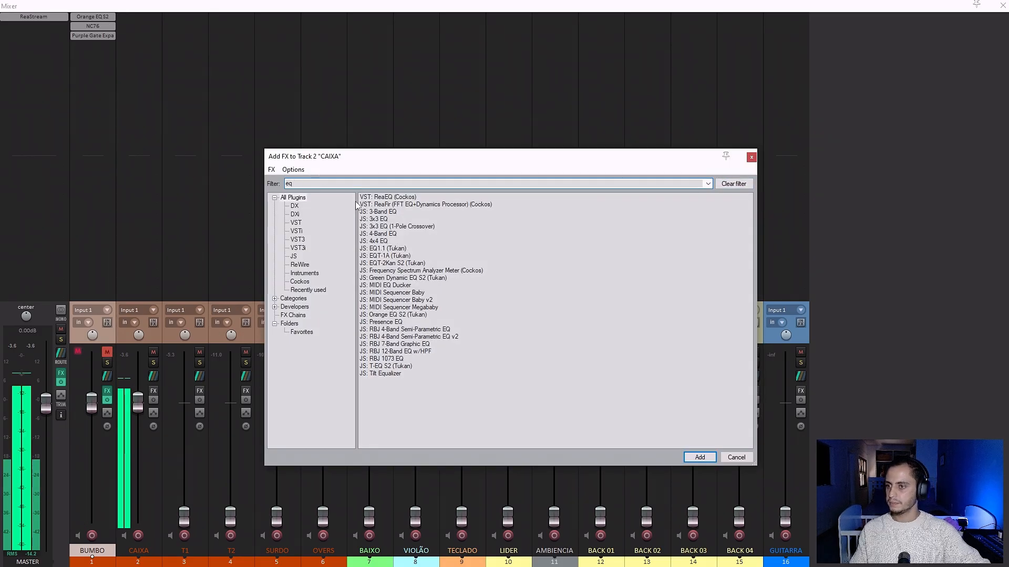
double_click(388, 315)
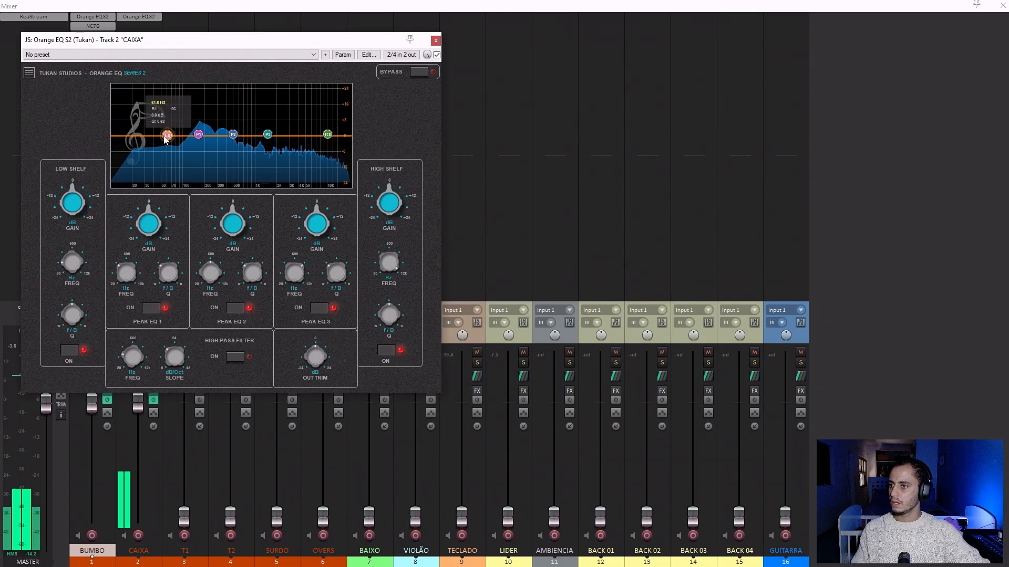
left_click(210, 357)
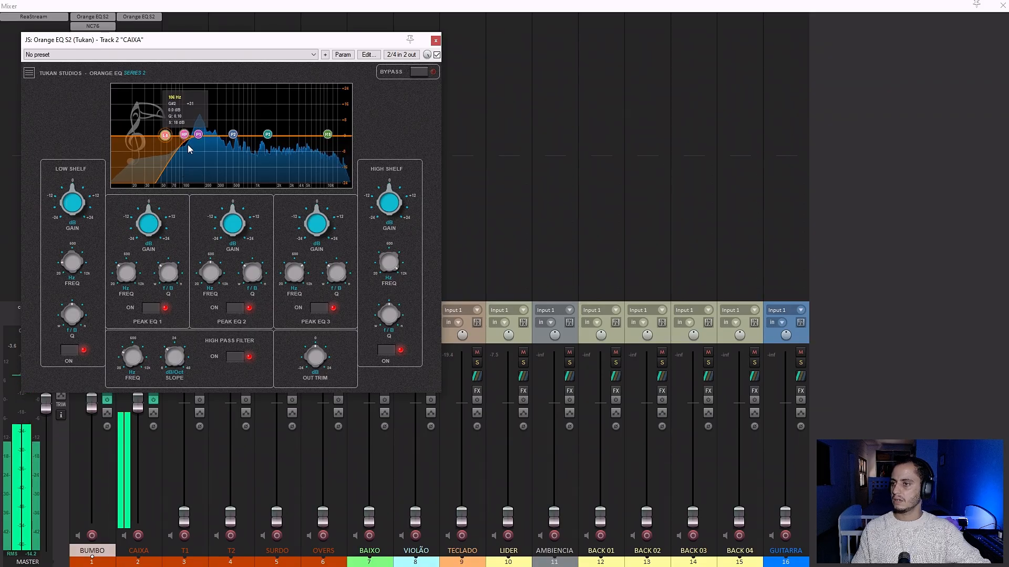
Boost CAIXA's Peak EQ 1 near 165 Hz, cut Peak EQ 2 about 11 dB near 323 Hz, and reset the clipped master peak.
left_click_drag(200, 135, 201, 122)
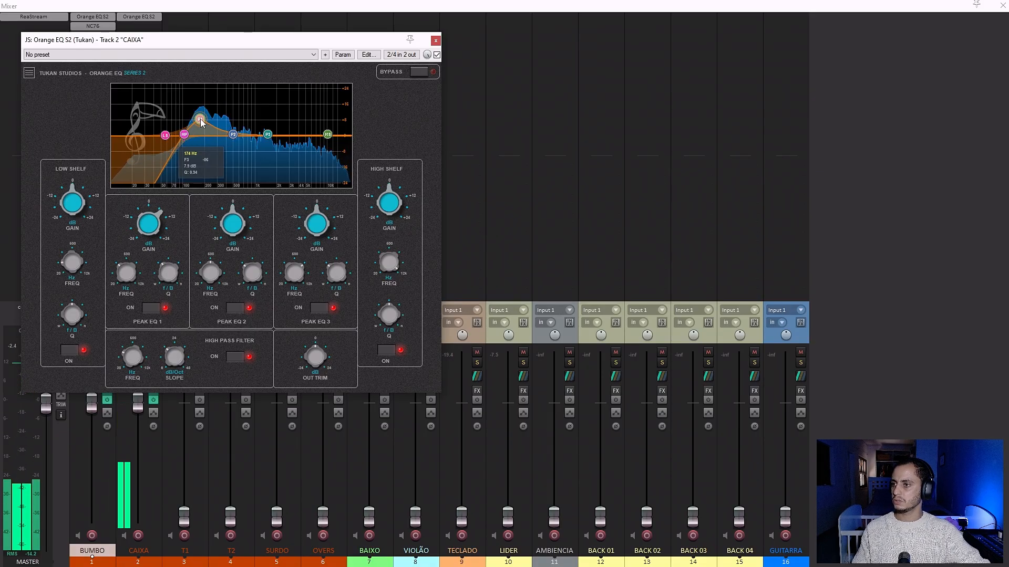
scroll(202, 121, "up", 2)
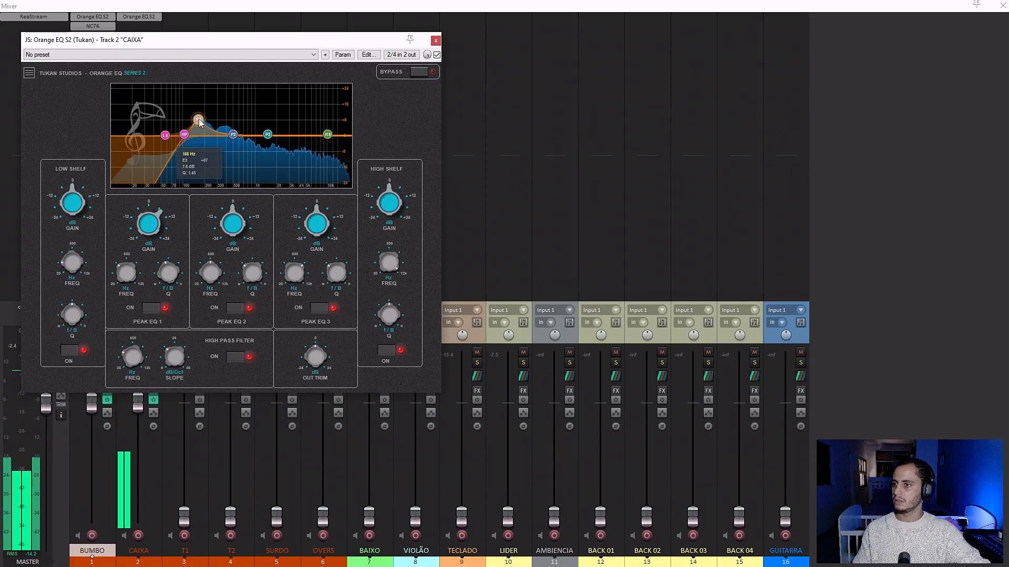
left_click_drag(201, 124, 232, 116)
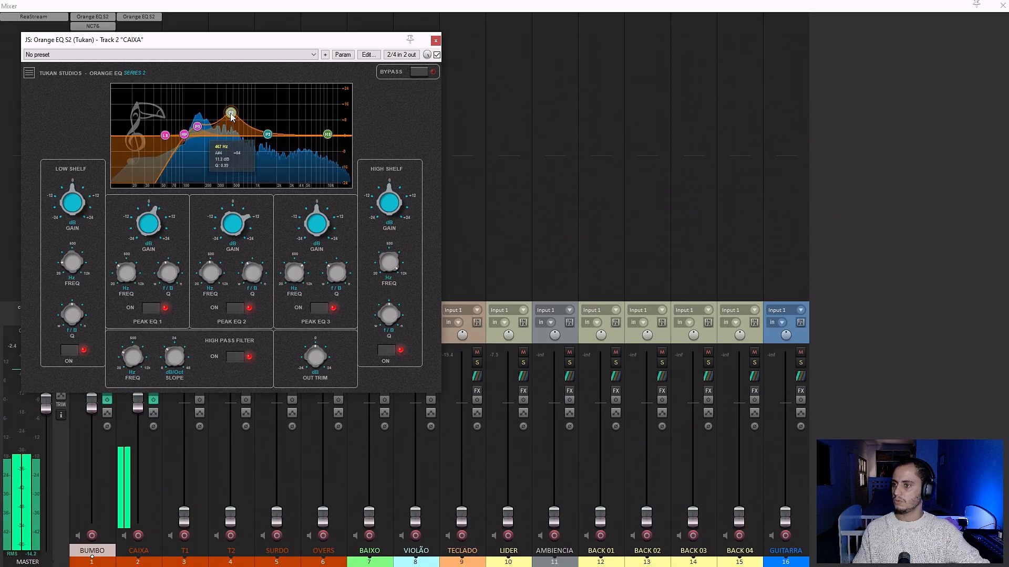
scroll(231, 116, "up", 4)
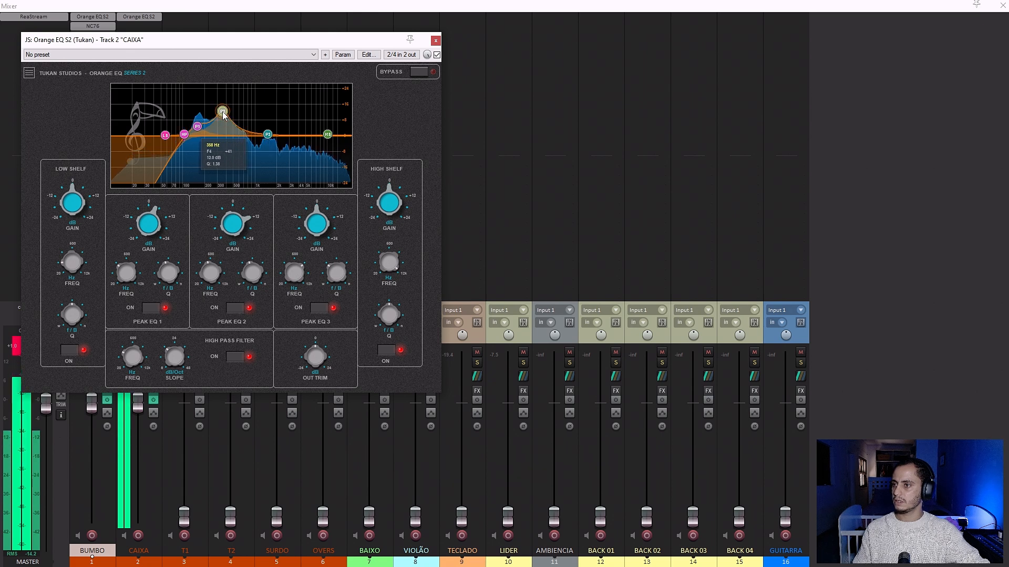
left_click_drag(223, 116, 220, 159)
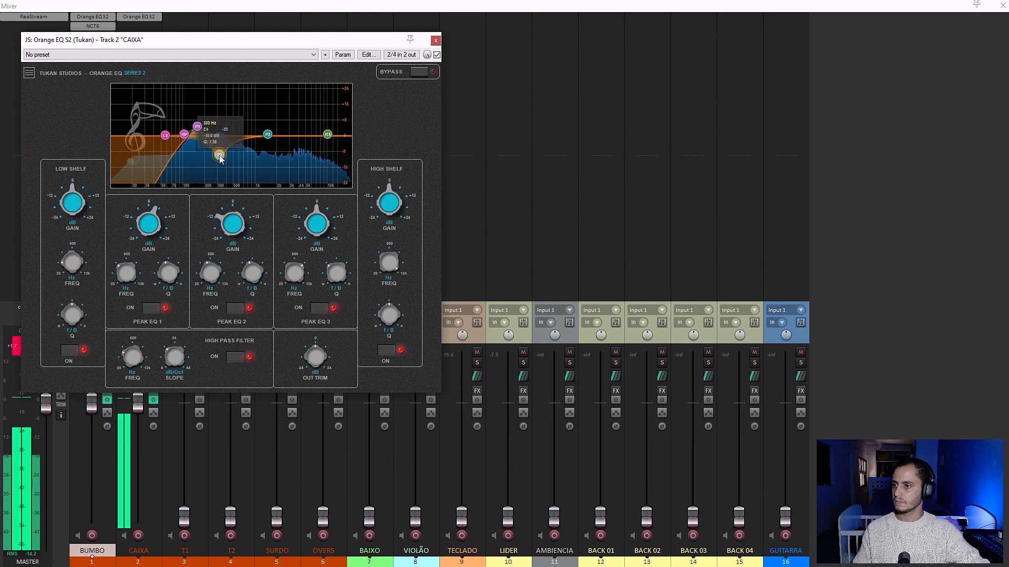
left_click(17, 348)
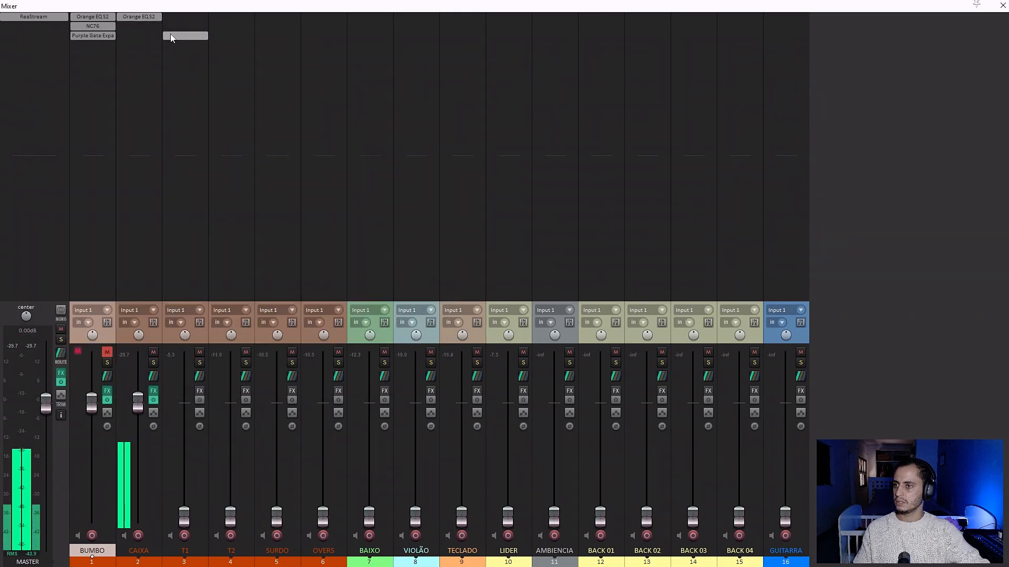
Reopen CAIXA's equalizer, sweep Peak EQ 3 with a narrowed boost, and cut about 7 dB at 718 Hz with it.
left_click(146, 15)
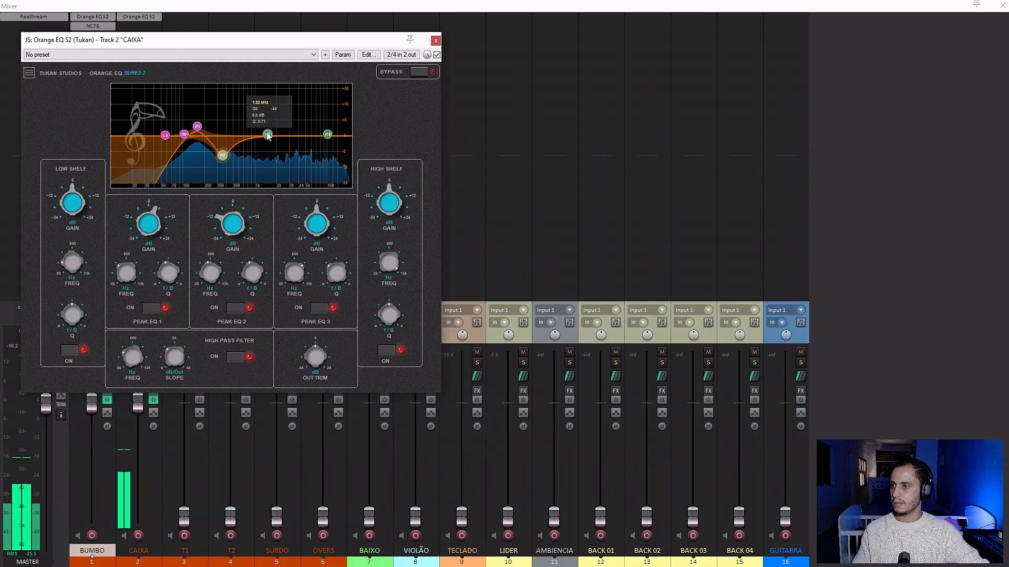
left_click_drag(267, 135, 254, 120)
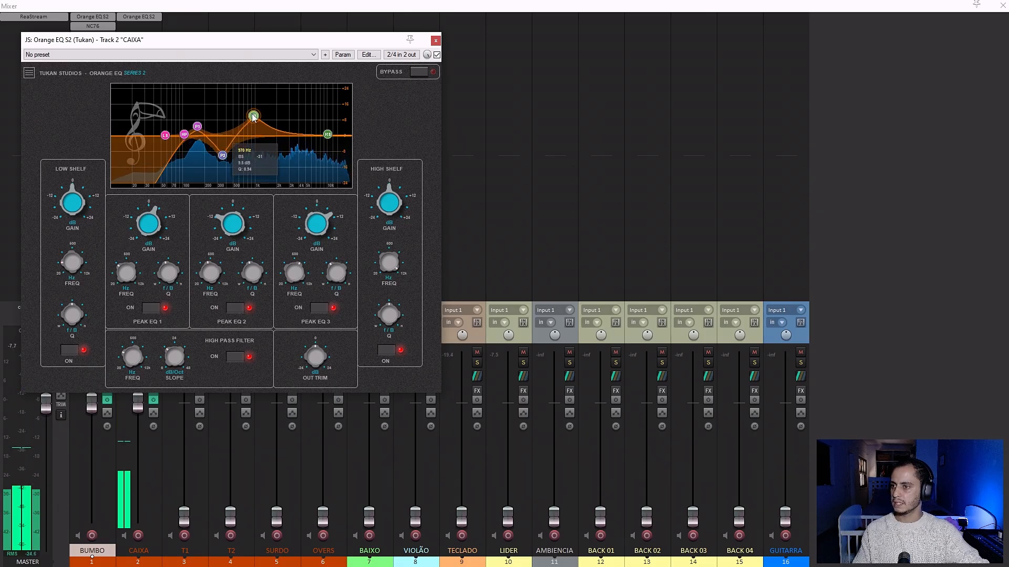
scroll(253, 117, "up", 3)
left_click_drag(252, 116, 247, 115)
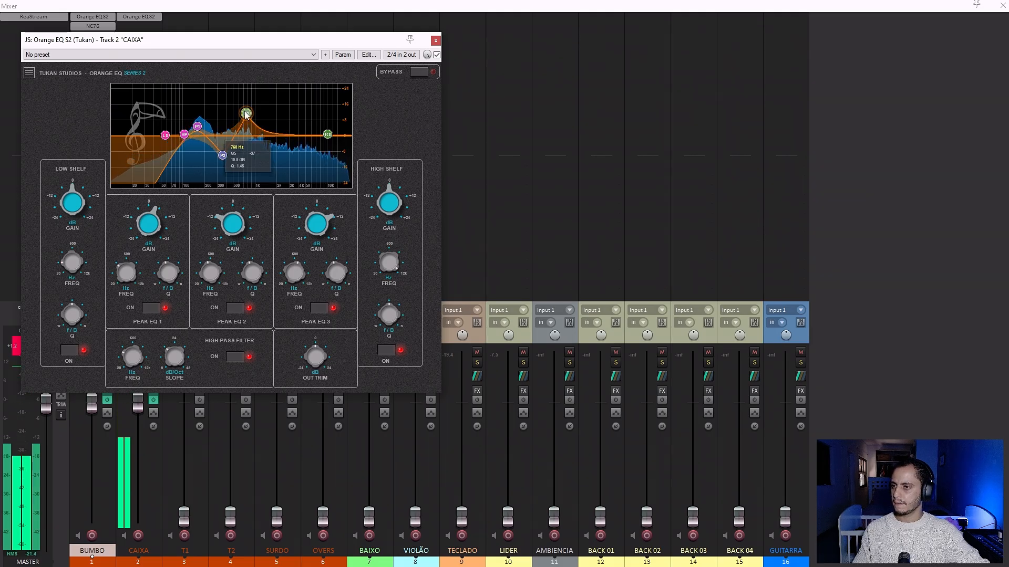
left_click_drag(244, 113, 245, 148)
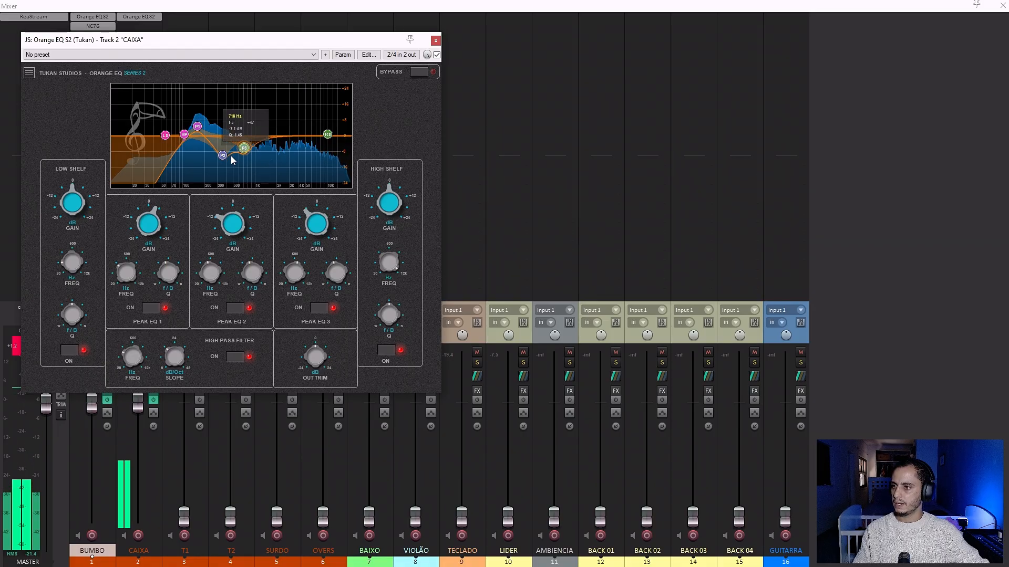
Settle CAIXA's Peak EQ 2 cut at about 346 Hz and boost the high shelf about 6.3 dB at 3.16 kHz.
left_click(223, 156)
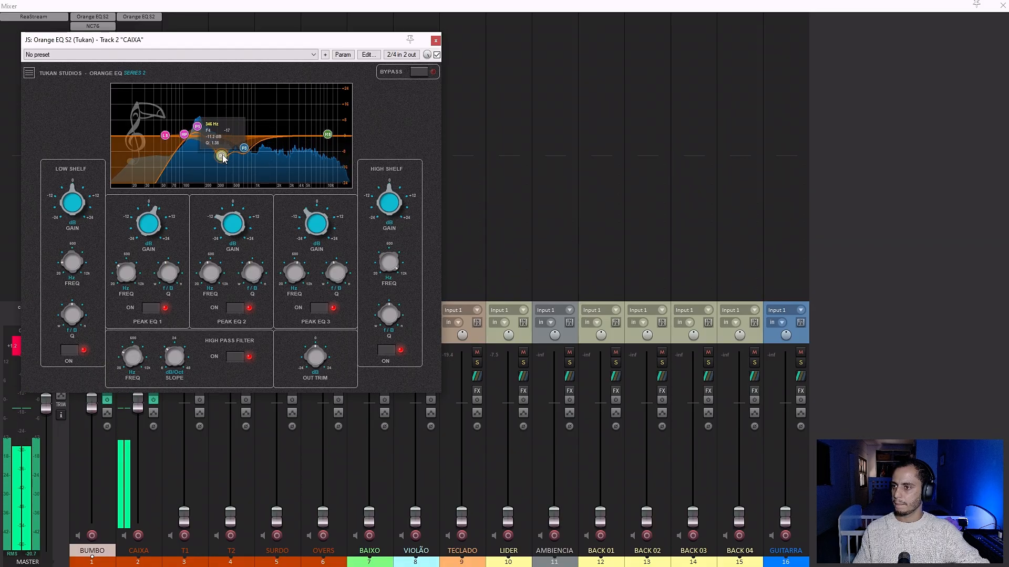
left_click_drag(322, 136, 288, 124)
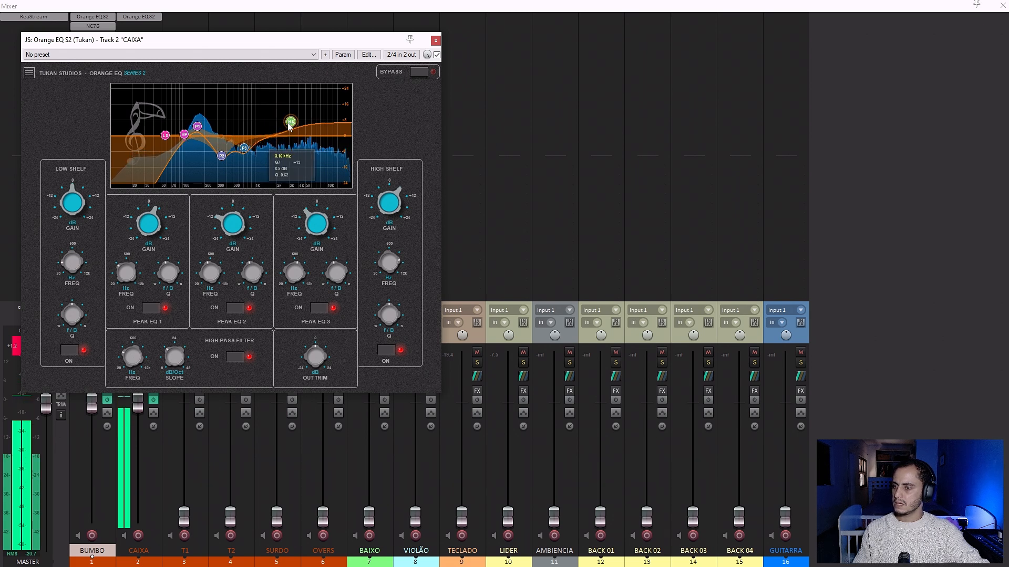
Fine-tune the Peak EQ 1 boost in CAIXA's equalizer and close the plugin.
left_click_drag(196, 129, 200, 126)
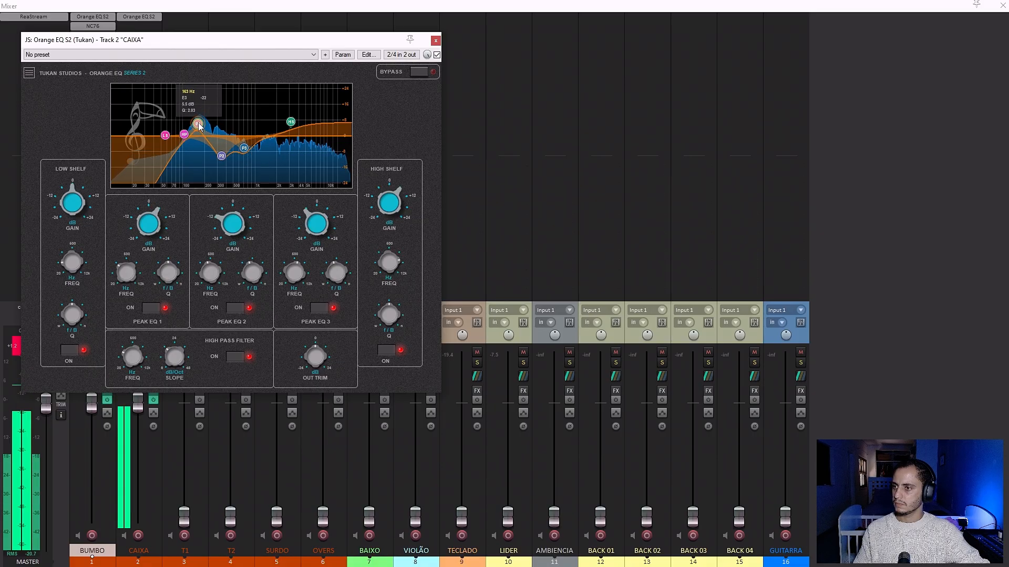
left_click(436, 40)
Add JS: Bus Comp S2 (Tukan) to CAIXA after the equalizer and switch it to stereo mode.
double_click(129, 29)
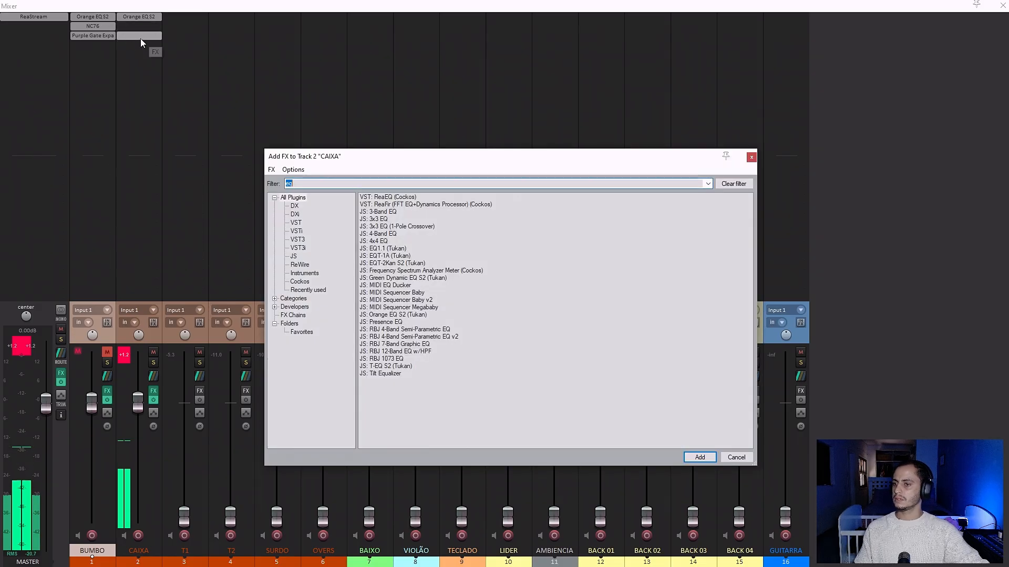
type("comp")
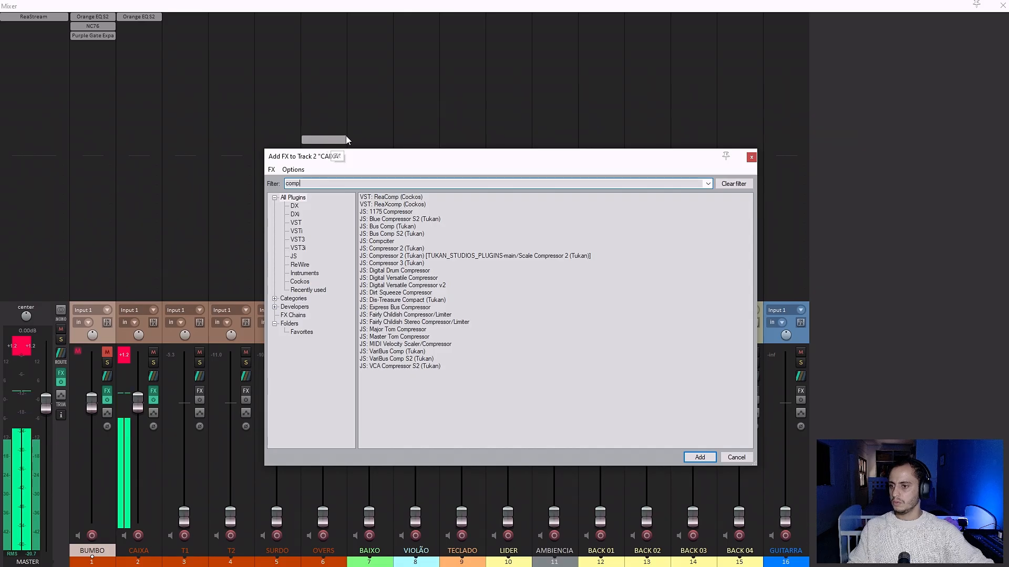
double_click(389, 234)
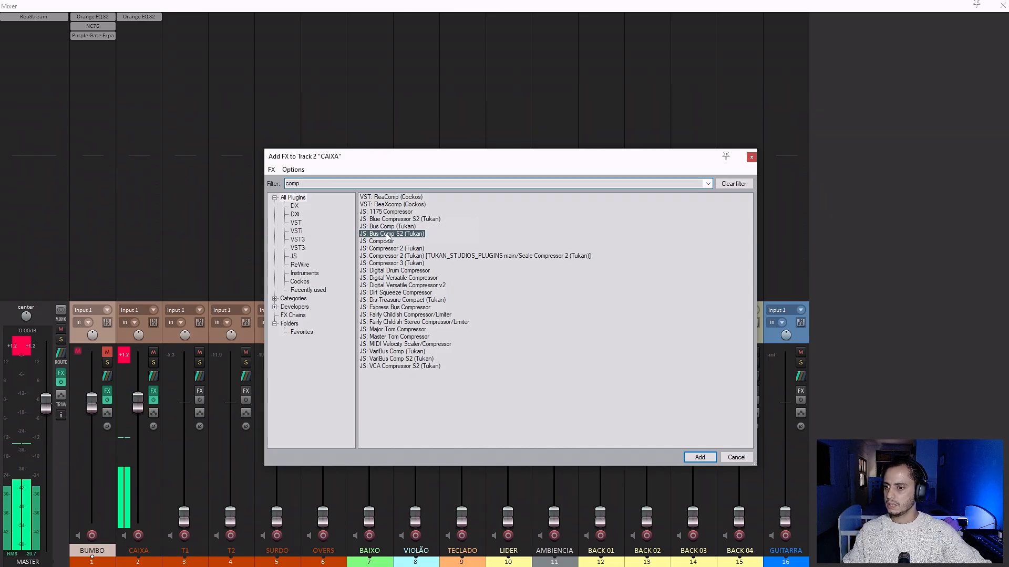
left_click_drag(194, 45, 625, 129)
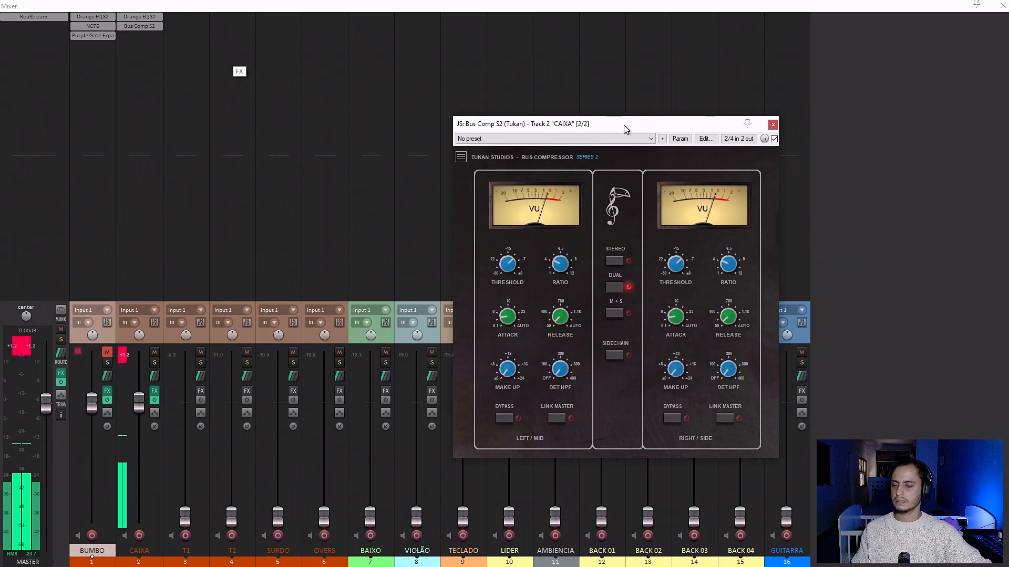
left_click(614, 260)
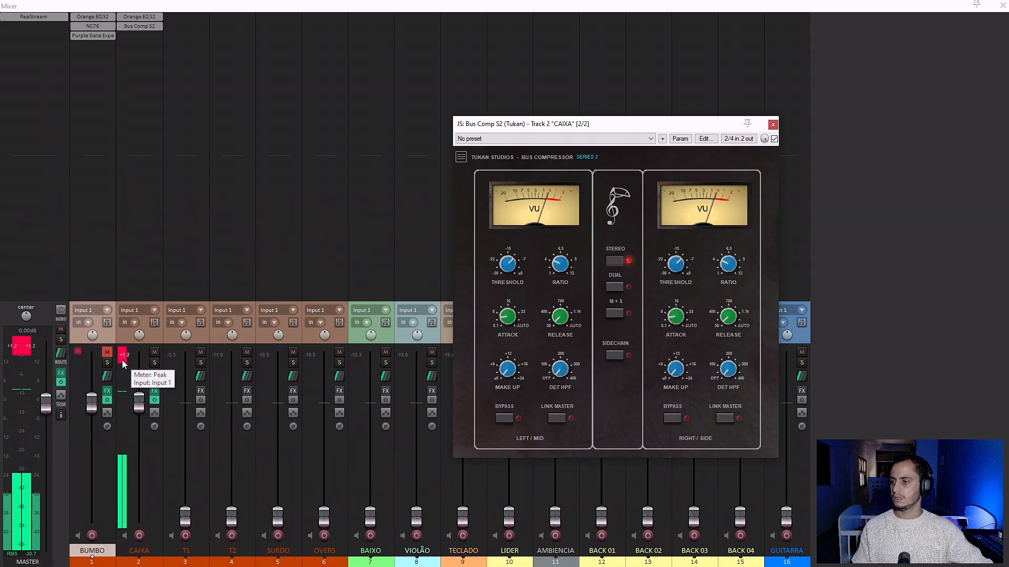
Reset the clipped peak indicators on CAIXA and the master, keeping CAIXA's compressor open.
left_click(750, 124)
left_click(121, 357)
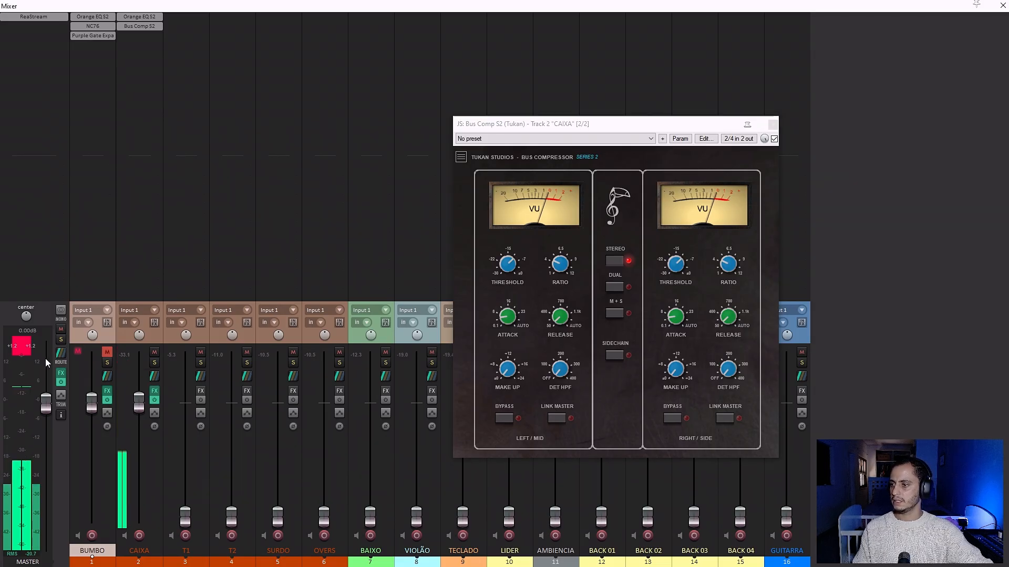
left_click(748, 127)
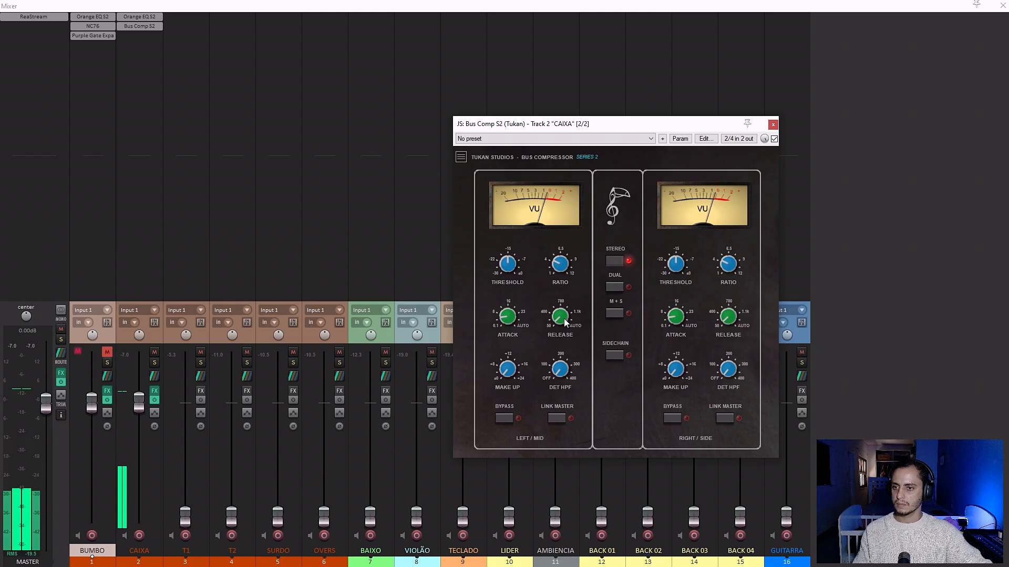
Adjust CAIXA's compressor to a fast release and a slightly slower attack, and close it.
left_click_drag(562, 319, 560, 310)
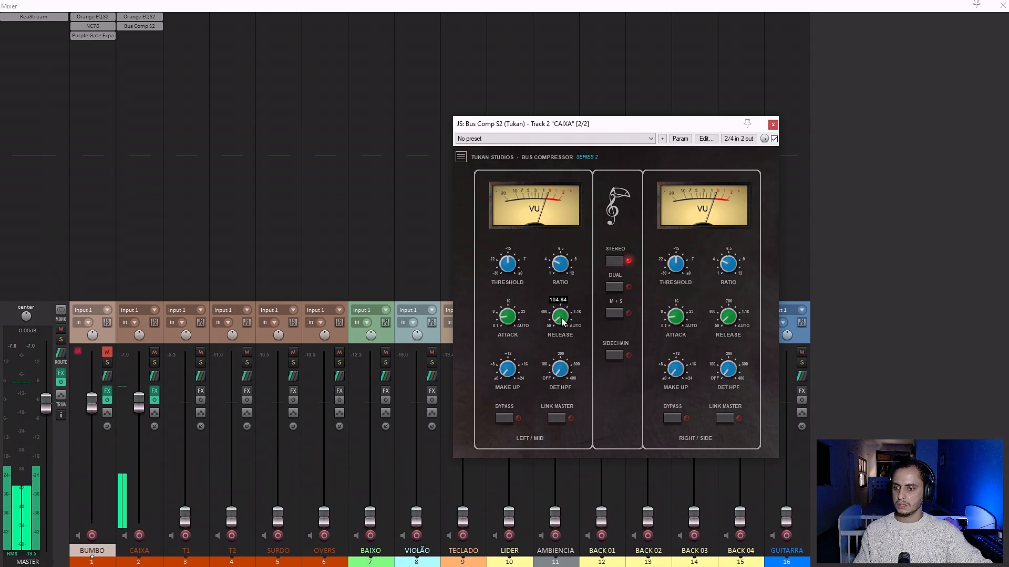
left_click_drag(561, 317, 563, 339)
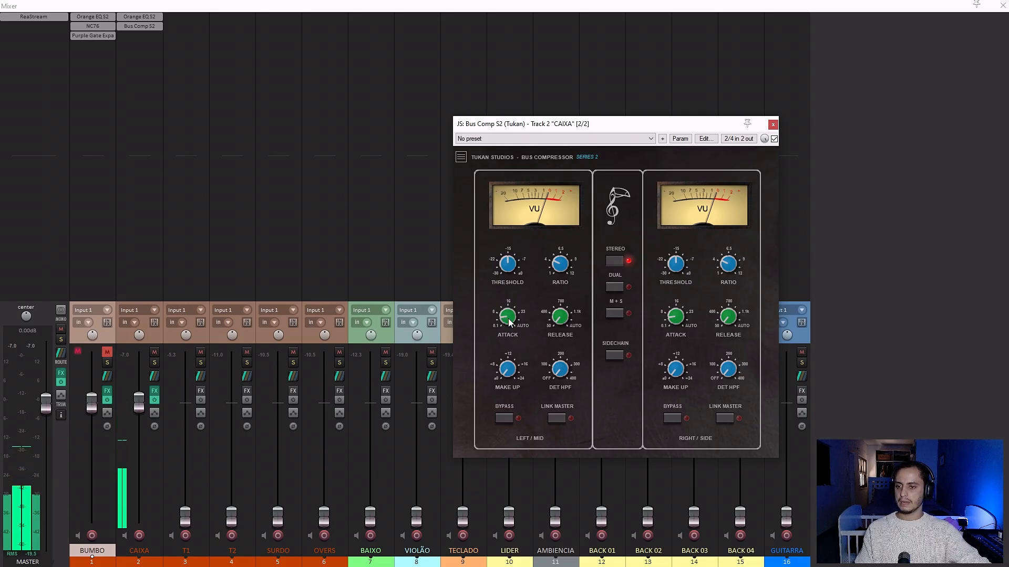
left_click_drag(511, 320, 499, 309)
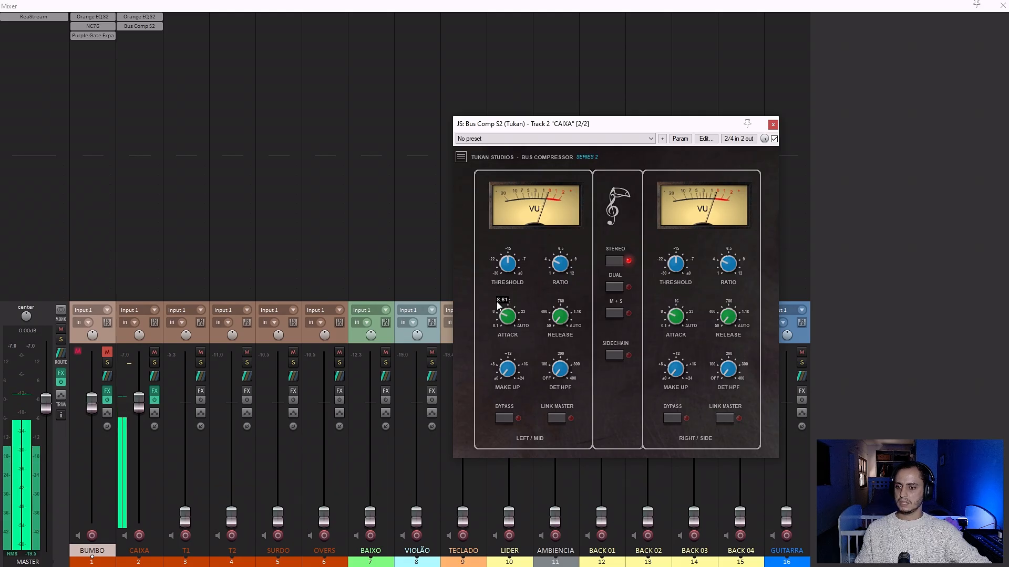
left_click(772, 125)
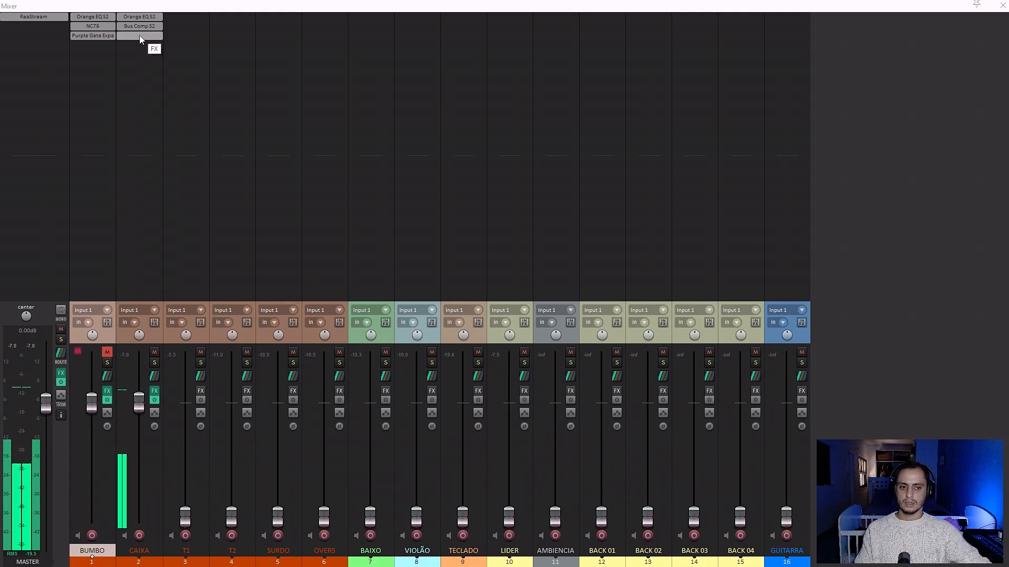
Mute CAIXA and loop the tom passage from 295.1.00 to 303.1.00 in the arrangement.
left_click(154, 354)
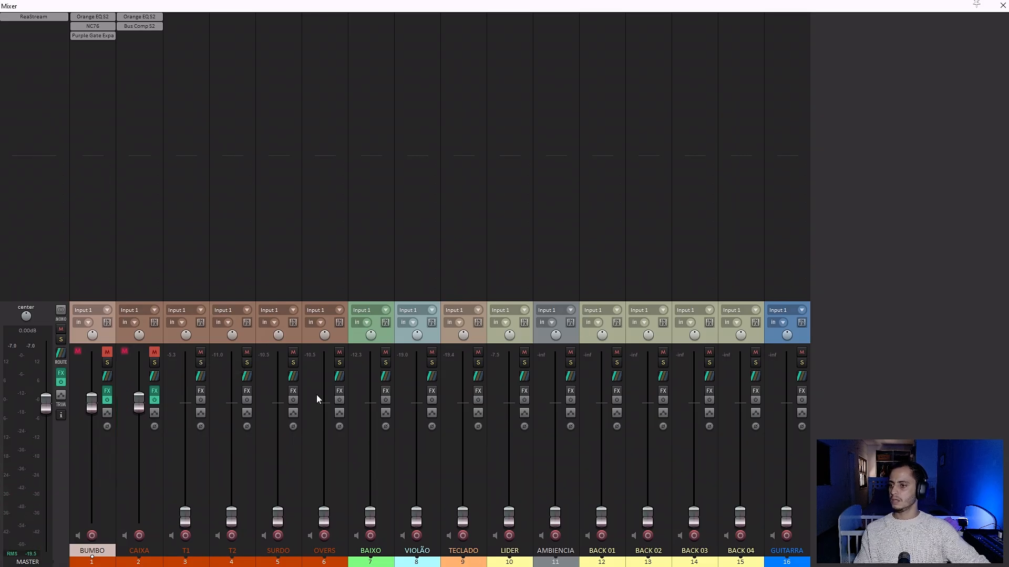
left_click(1003, 6)
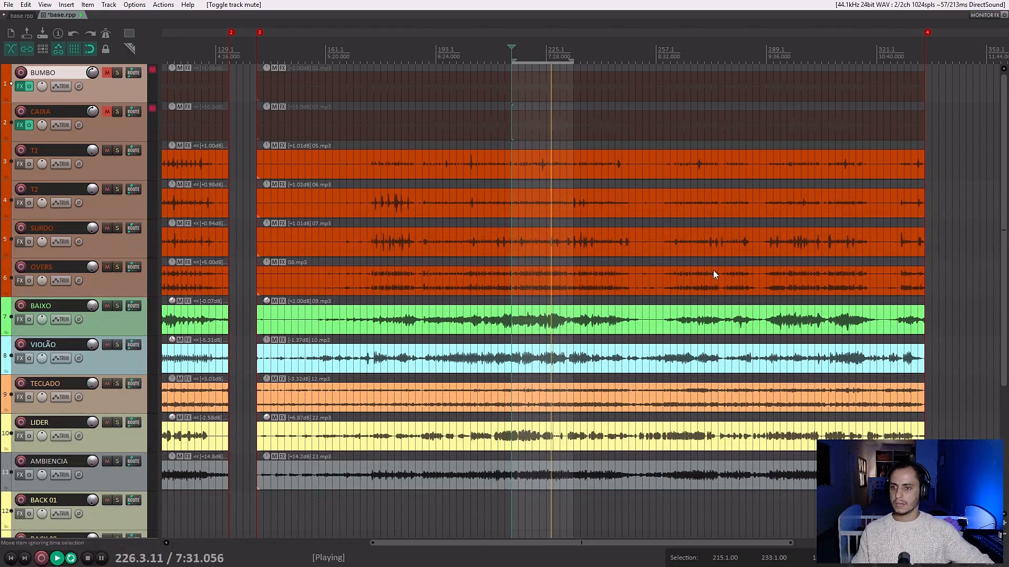
left_click(560, 56)
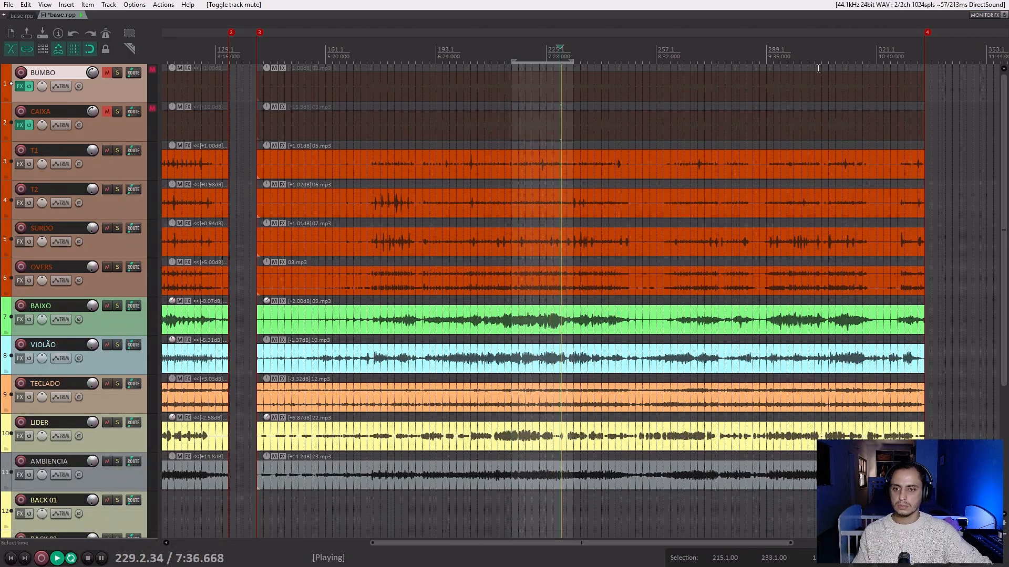
left_click_drag(788, 59, 815, 59)
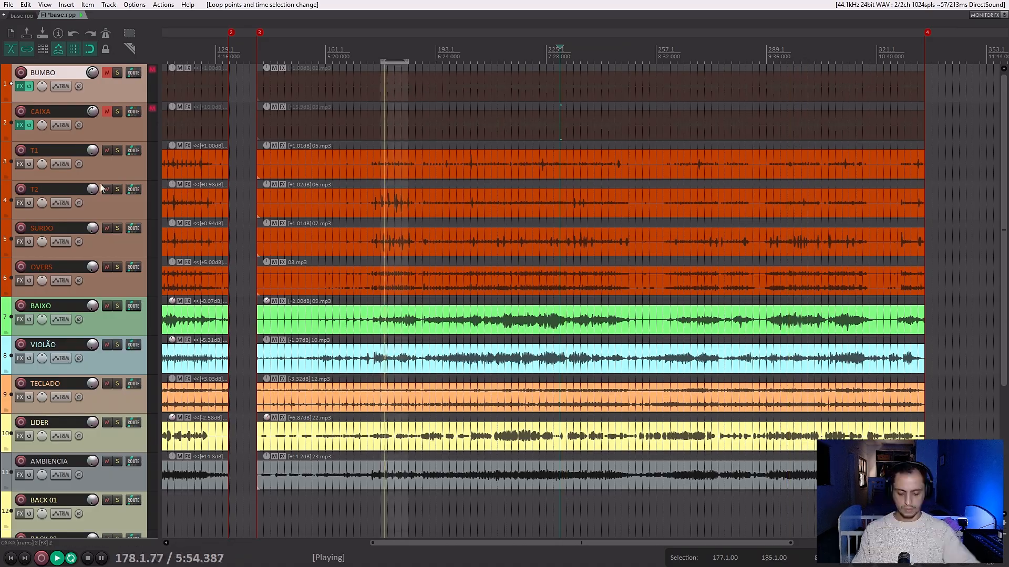
Reopen the mixer and raise the T1, T2 and SURDO faders together to about -3.1 dB.
key("ctrl+m")
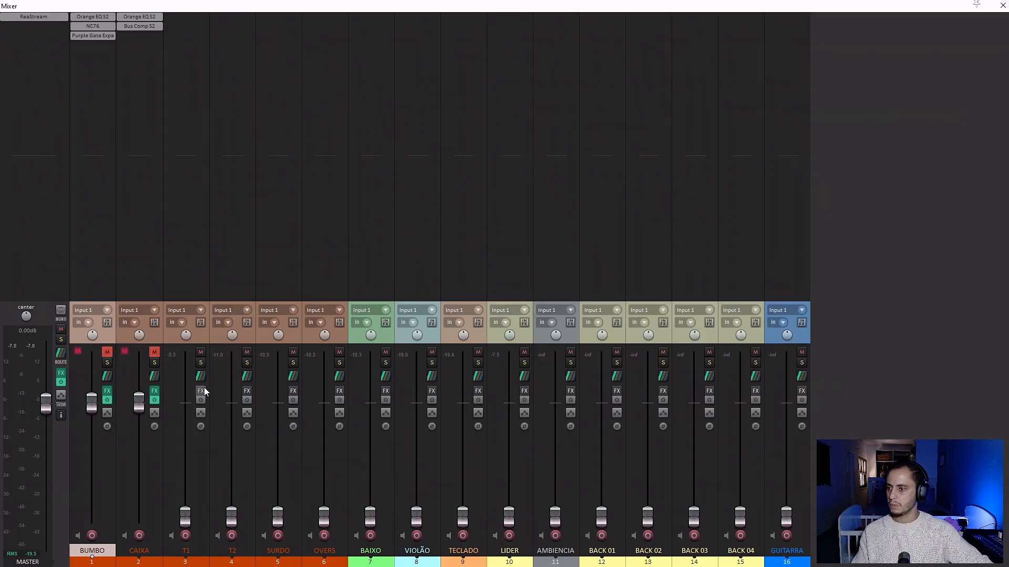
left_click(195, 562)
left_click(237, 562, "ctrl")
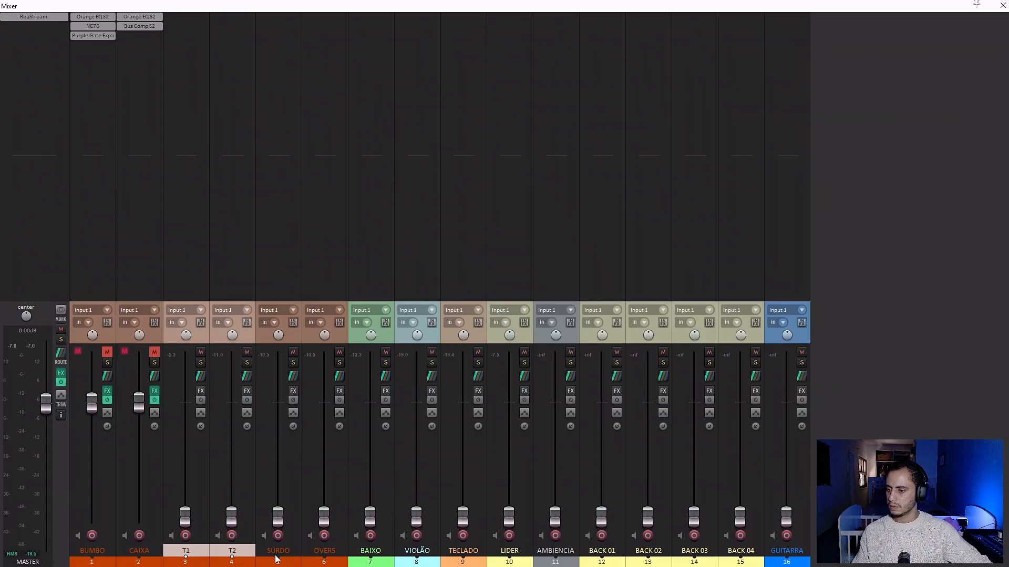
left_click(277, 560, "ctrl")
left_click_drag(277, 517, 282, 415)
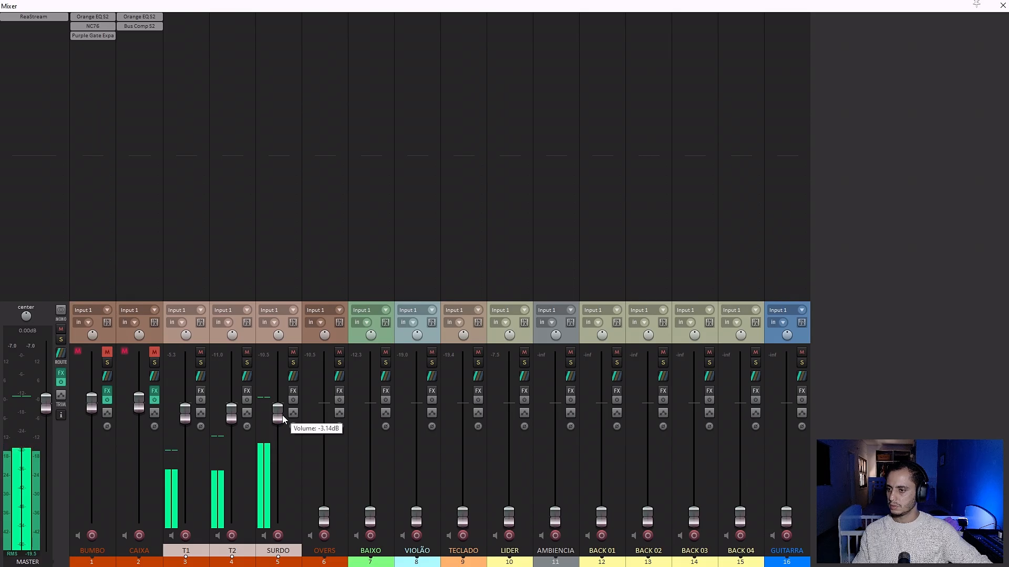
Pan T1 partly to the left and T2 partly to the right, and trim the SURDO and T1 faders slightly down.
left_click(198, 334)
left_click_drag(189, 337, 188, 352)
left_click_drag(231, 336, 279, 338)
left_click(243, 340)
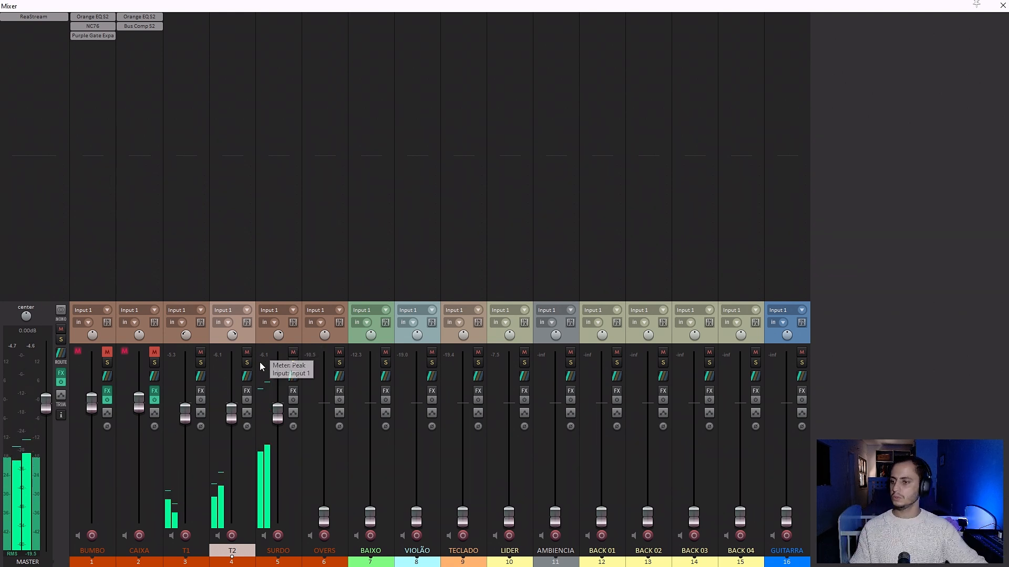
left_click_drag(279, 416, 279, 420)
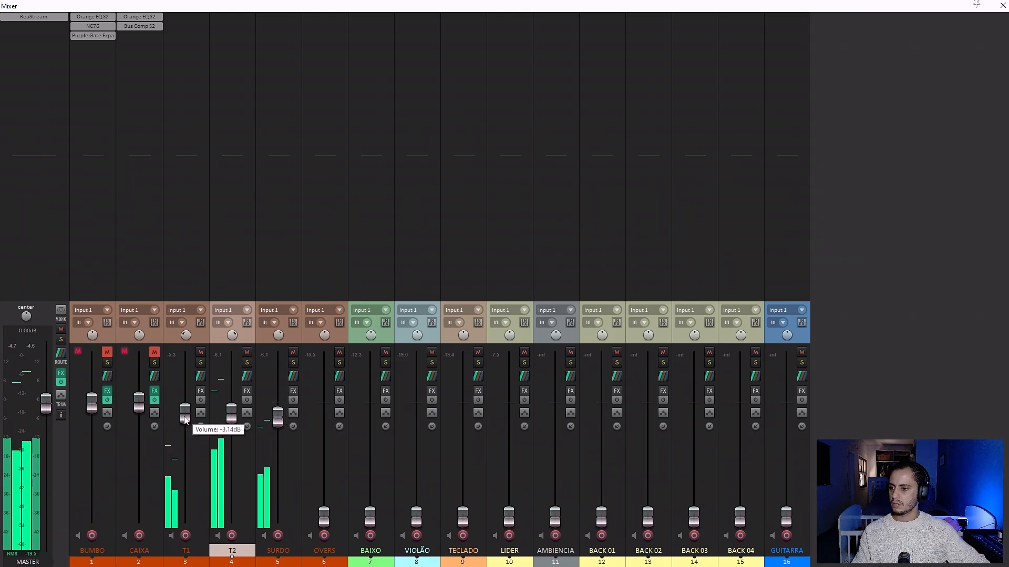
left_click_drag(185, 417, 185, 418)
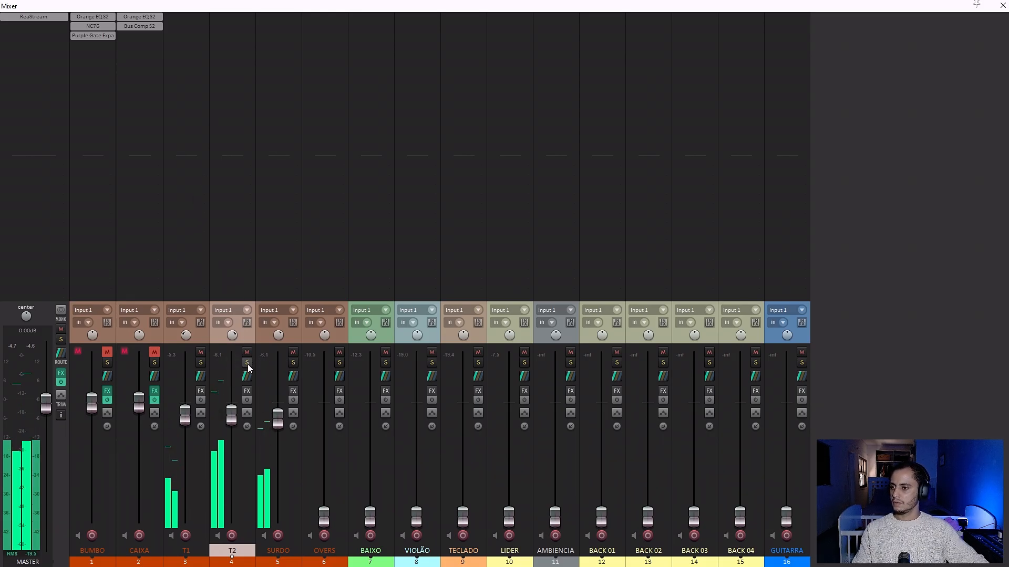
Mute T1 and SURDO to isolate T2, and add JS: Orange EQ S2 (Tukan) to T2.
left_click(198, 352)
left_click(293, 352)
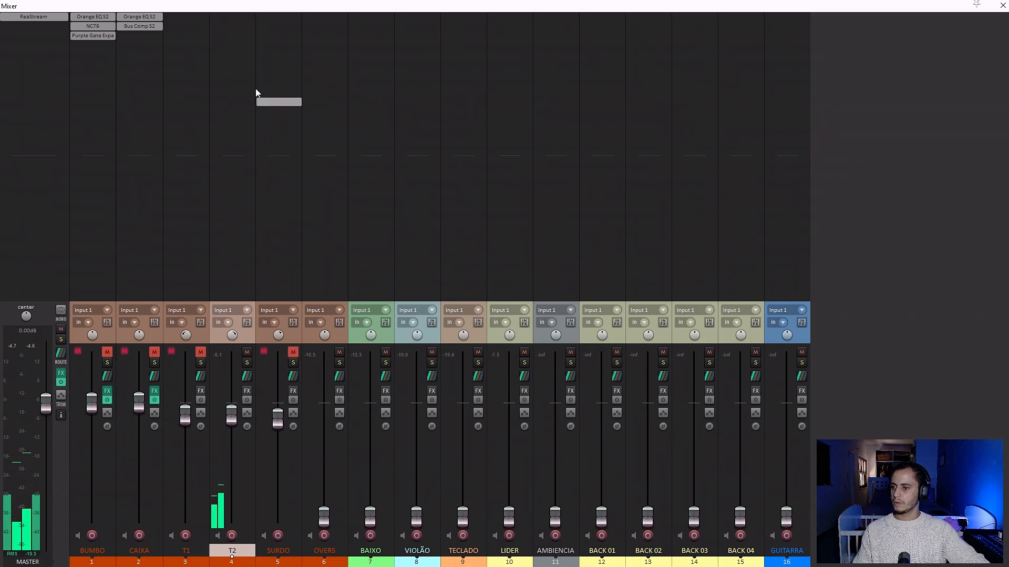
double_click(231, 21)
type("eq")
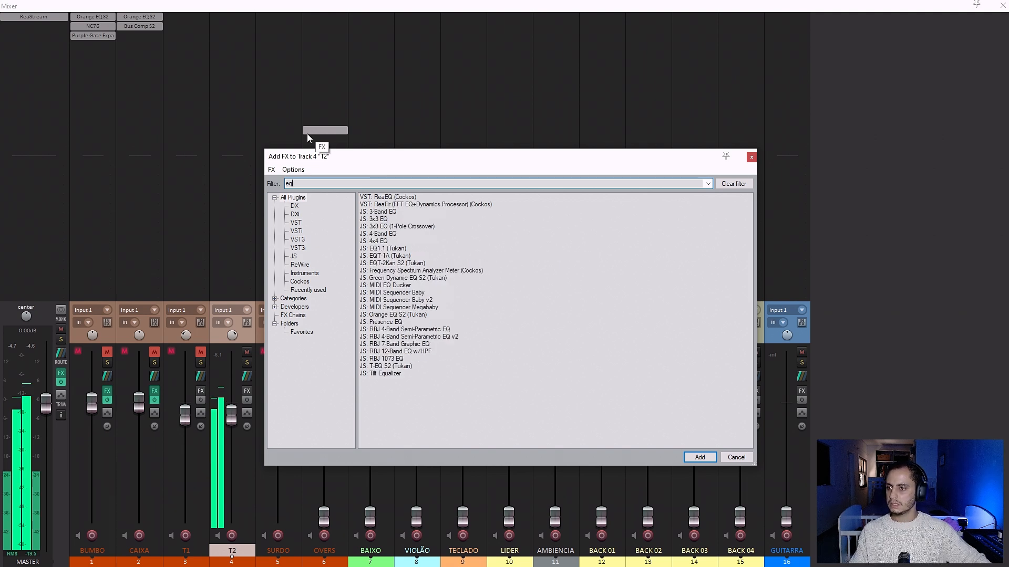
left_click(387, 315)
double_click(399, 316)
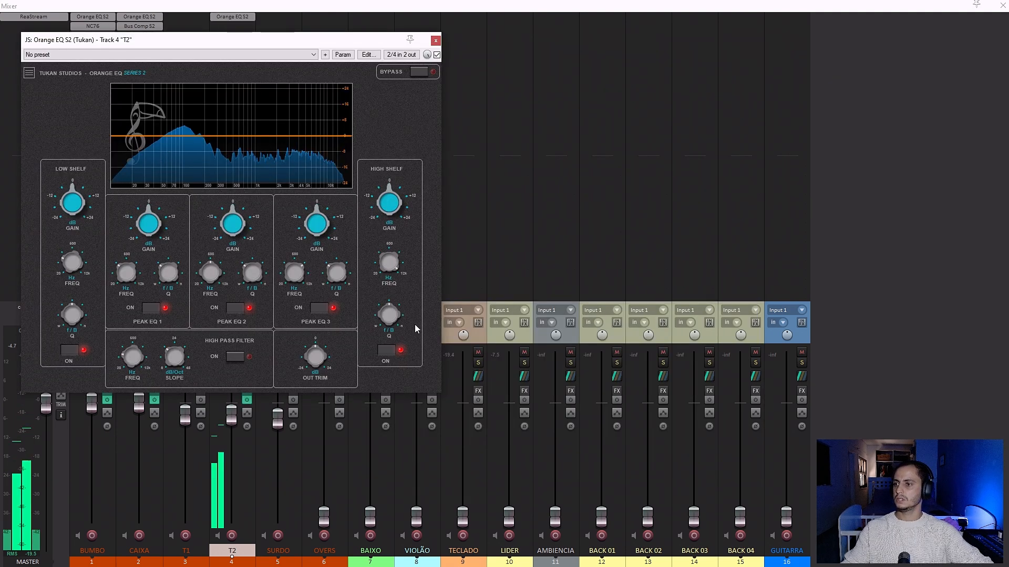
Boost T2's Peak EQ 1 about 3.6 dB near 122 Hz with a narrowed bandwidth.
left_click_drag(151, 221, 155, 190)
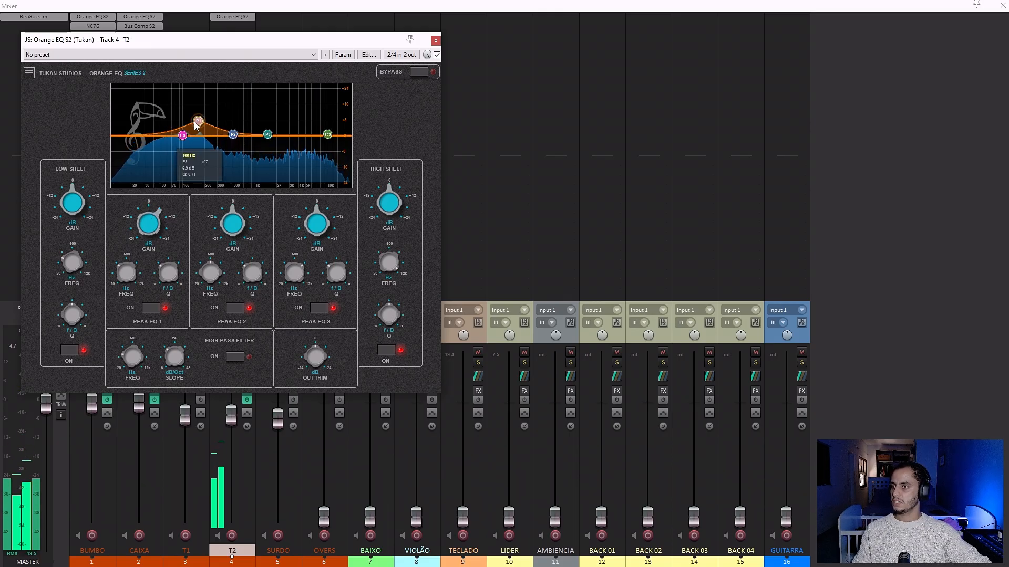
mouse_move(189, 122)
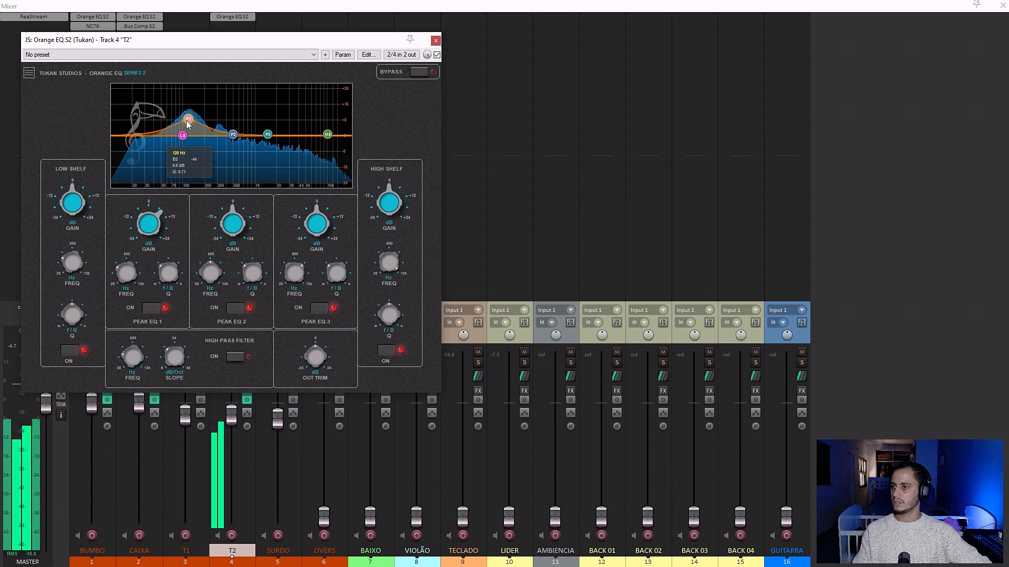
scroll(189, 121, "up", 4)
left_click_drag(189, 122, 188, 131)
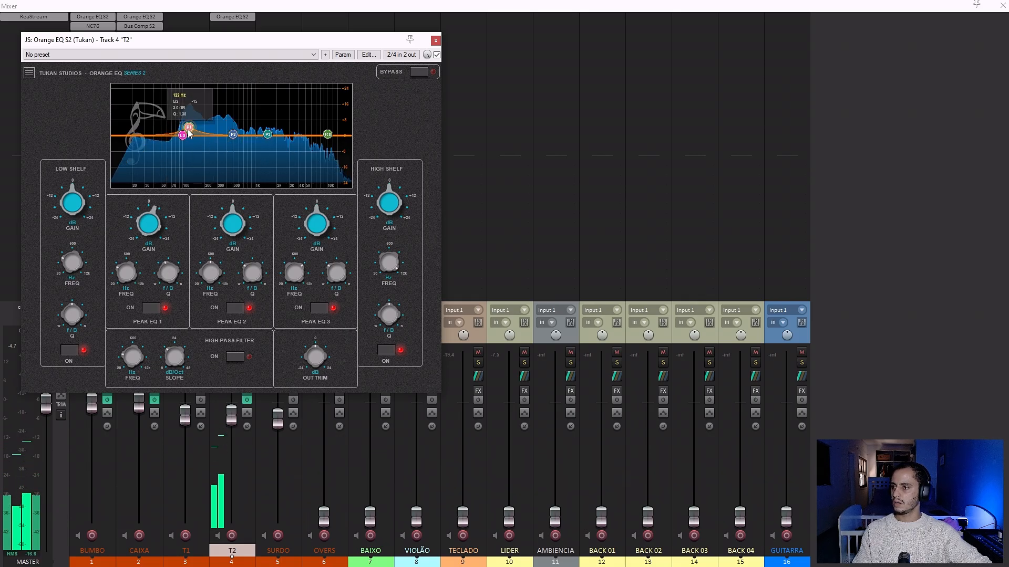
scroll(188, 132, "up", 3)
Turn on the high-pass filter in T2's equalizer and lower its cutoff frequency.
left_click(234, 357)
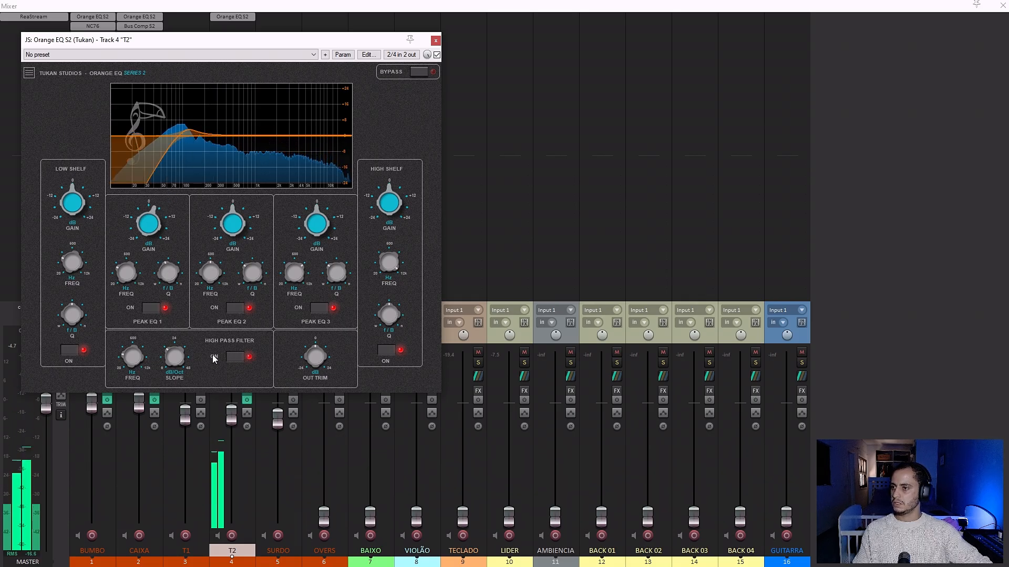
mouse_move(125, 362)
left_click_drag(124, 359, 128, 371)
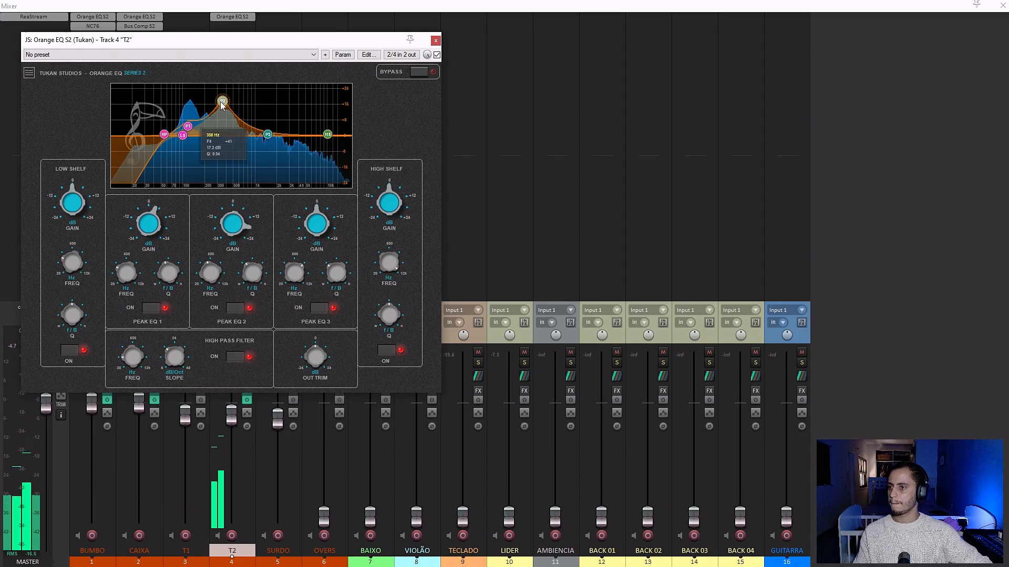
Sweep T2's Peak EQ 2 and 3 with strong boosts, turn them into deep cuts near 300 Hz and 700 Hz, and close the equalizer.
left_click_drag(221, 103, 220, 100)
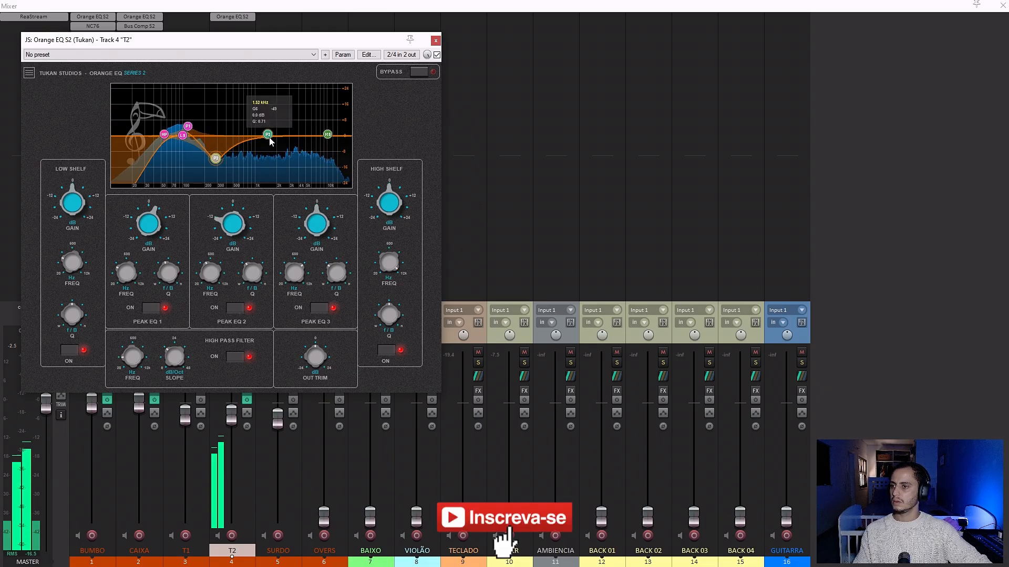
left_click_drag(267, 136, 253, 120)
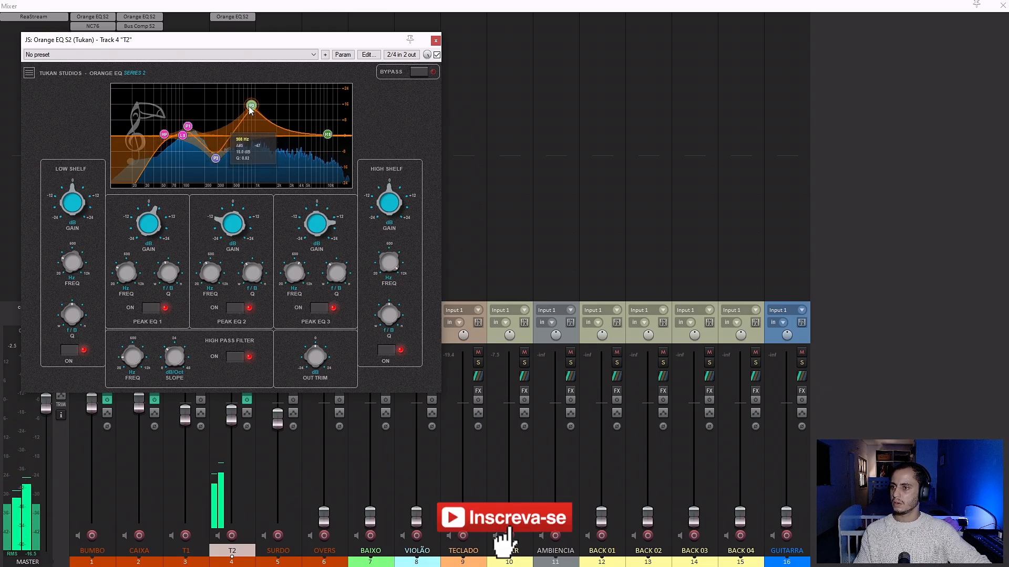
left_click_drag(244, 109, 244, 171)
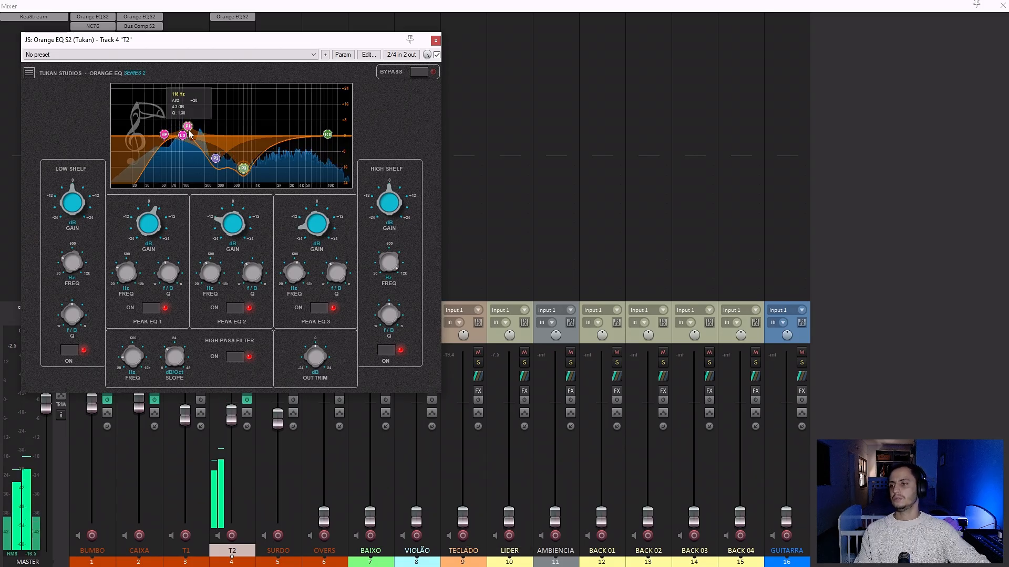
left_click(435, 40)
Add JS: EQT-2Kan S2 (Tukan) to T2 after Orange EQ S2.
left_click(240, 26)
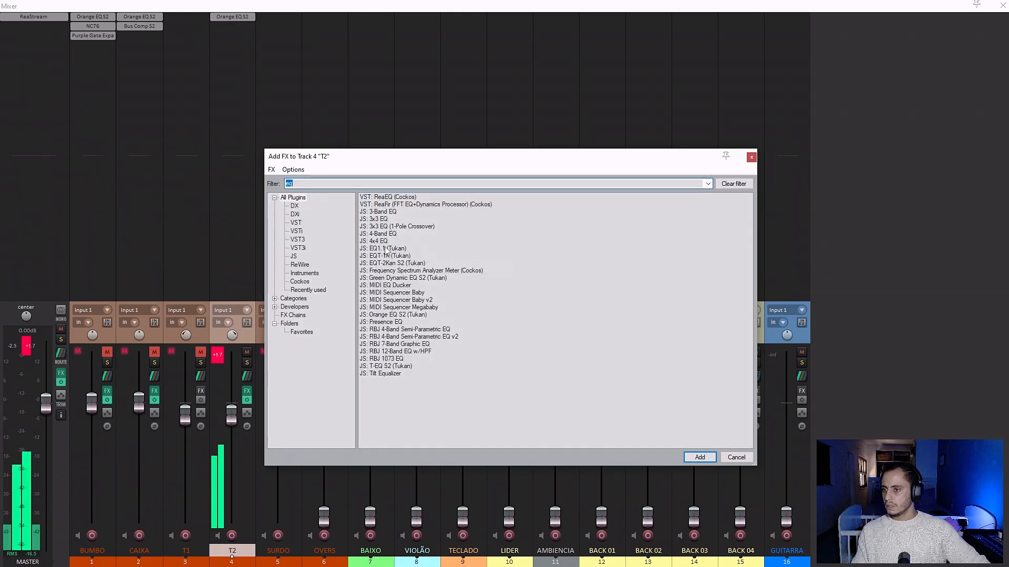
double_click(389, 262)
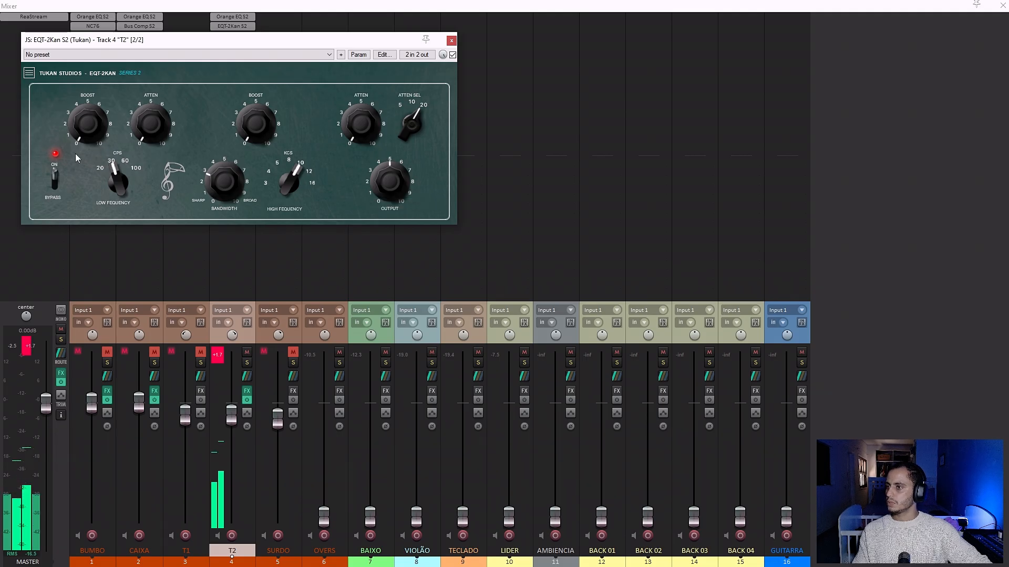
Set the low frequency of T2's EQT-2Kan to 100 and raise its low boost to about 1.
left_click_drag(119, 155, 132, 76)
left_click_drag(103, 135, 96, 120)
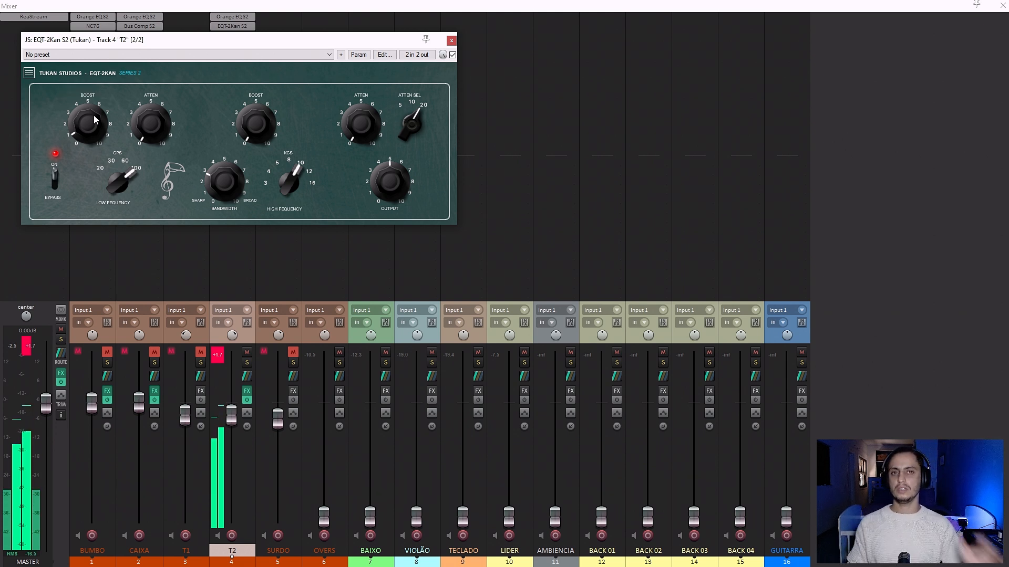
mouse_move(82, 124)
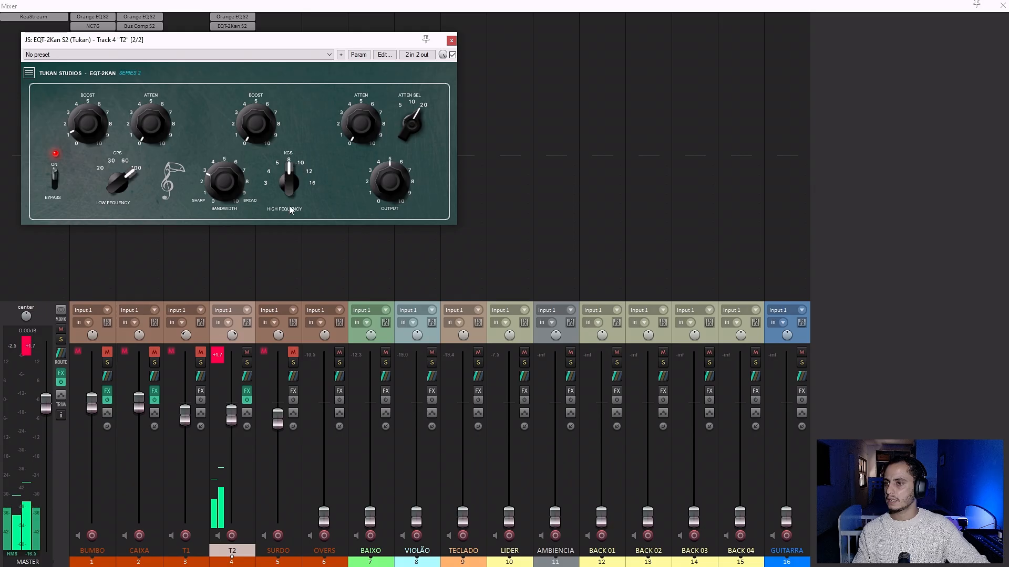
Set T2's EQT-2Kan high frequency to 5, raise the high boost to about 3.8 and slightly broaden the bandwidth.
left_click_drag(287, 186, 291, 226)
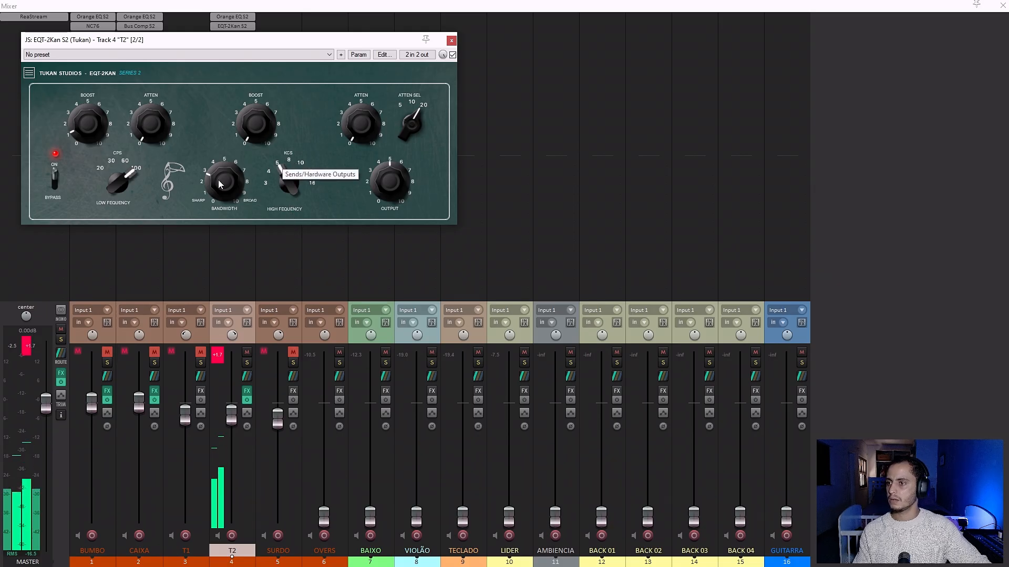
mouse_move(252, 119)
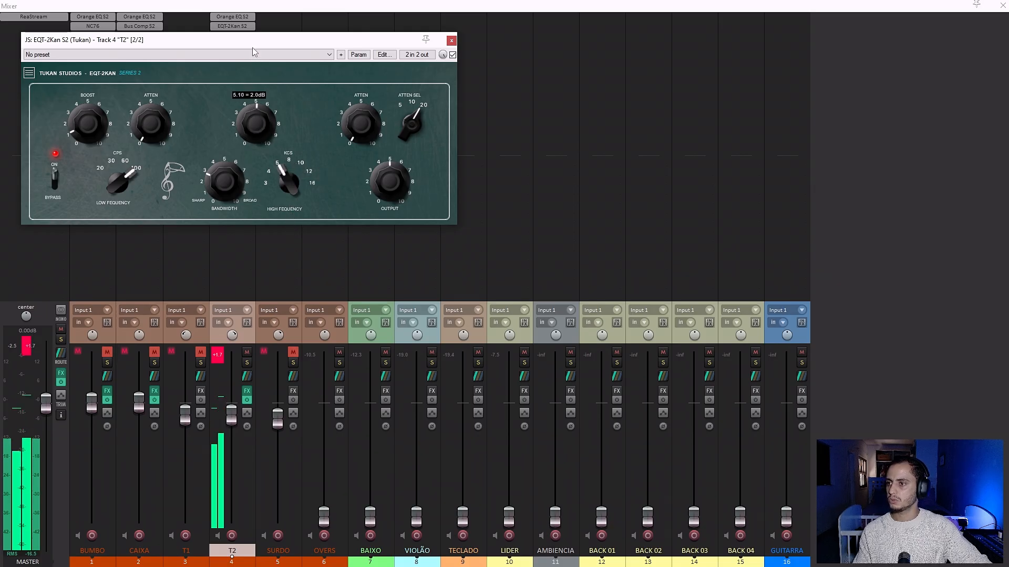
left_click_drag(252, 47, 253, 51)
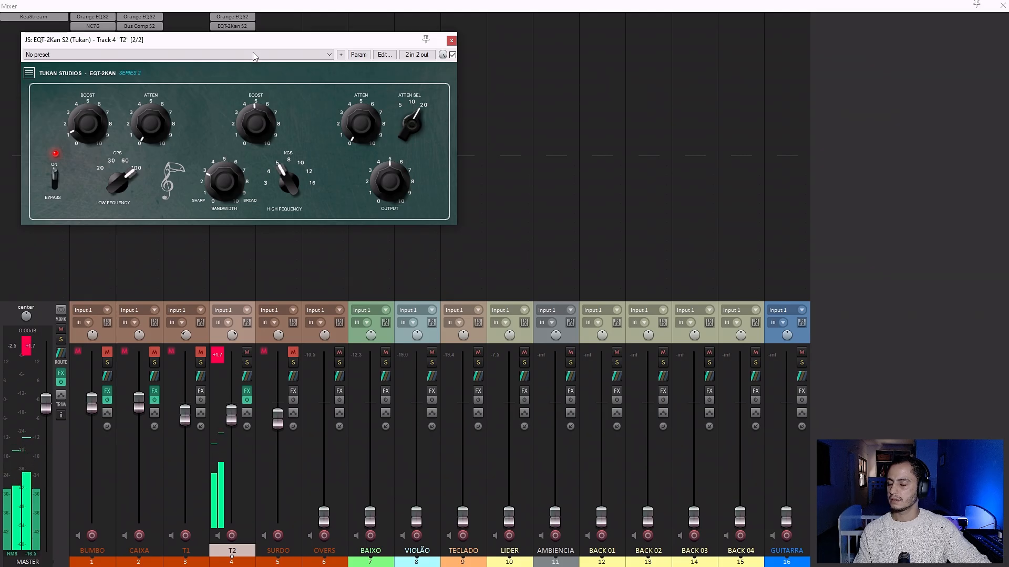
left_click_drag(254, 106, 253, 125)
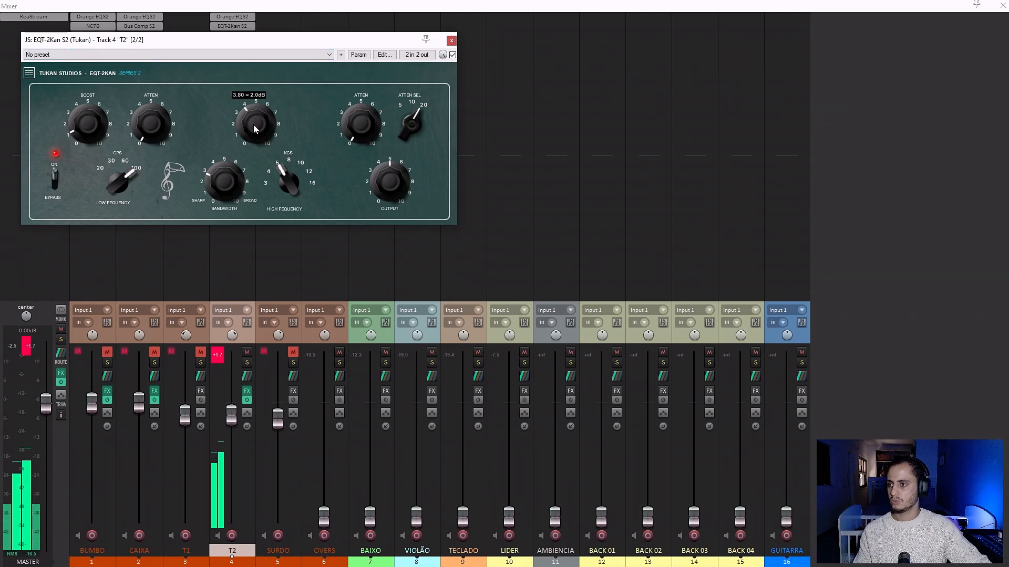
left_click_drag(223, 175, 228, 160)
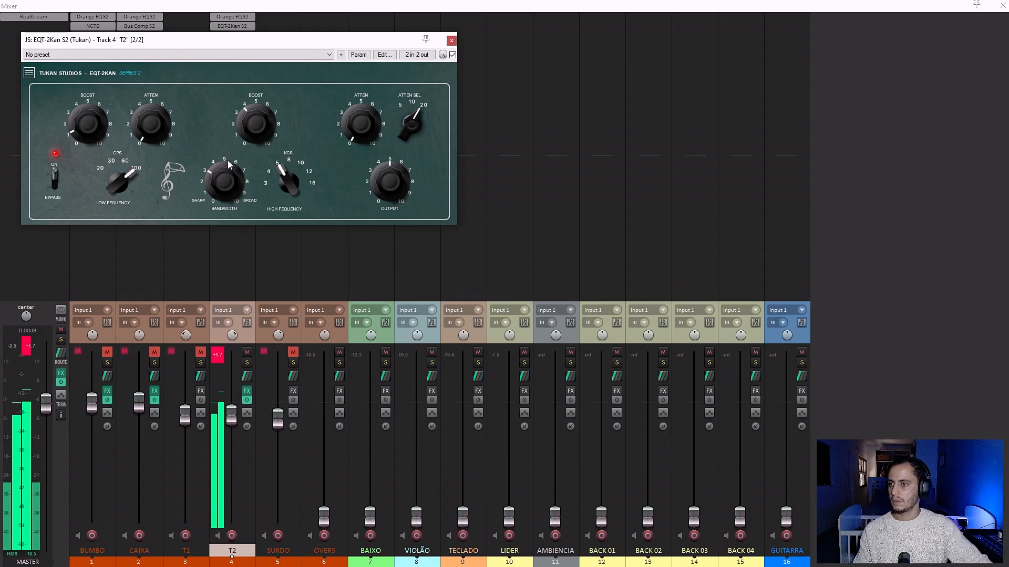
Sweep T2's high attenuation up to full, settle it at about 4, and close EQT-2Kan.
left_click(356, 132)
left_click_drag(350, 103, 348, 102)
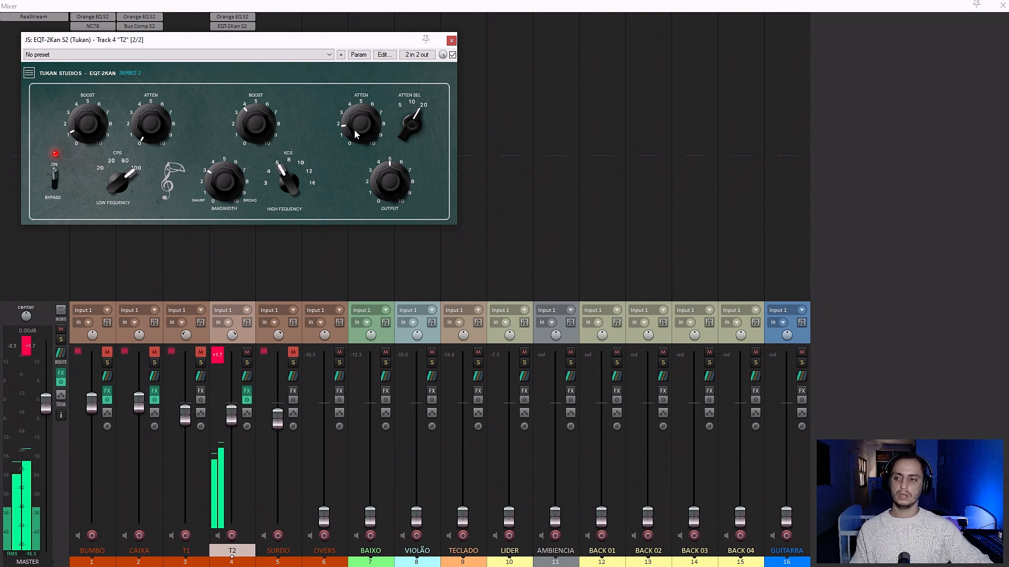
left_click_drag(355, 135, 353, 91)
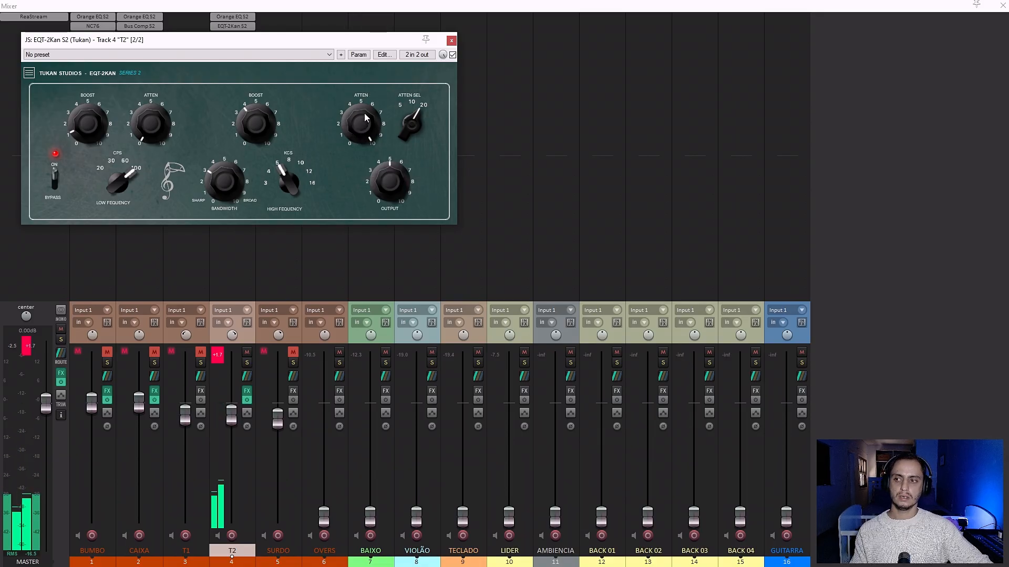
left_click_drag(364, 112, 356, 208)
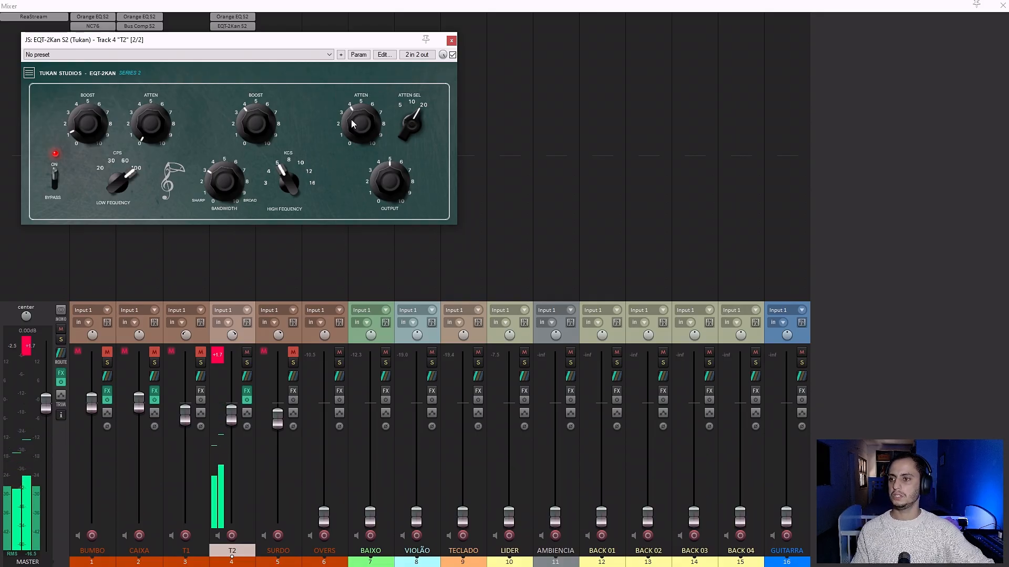
left_click_drag(352, 120, 351, 122)
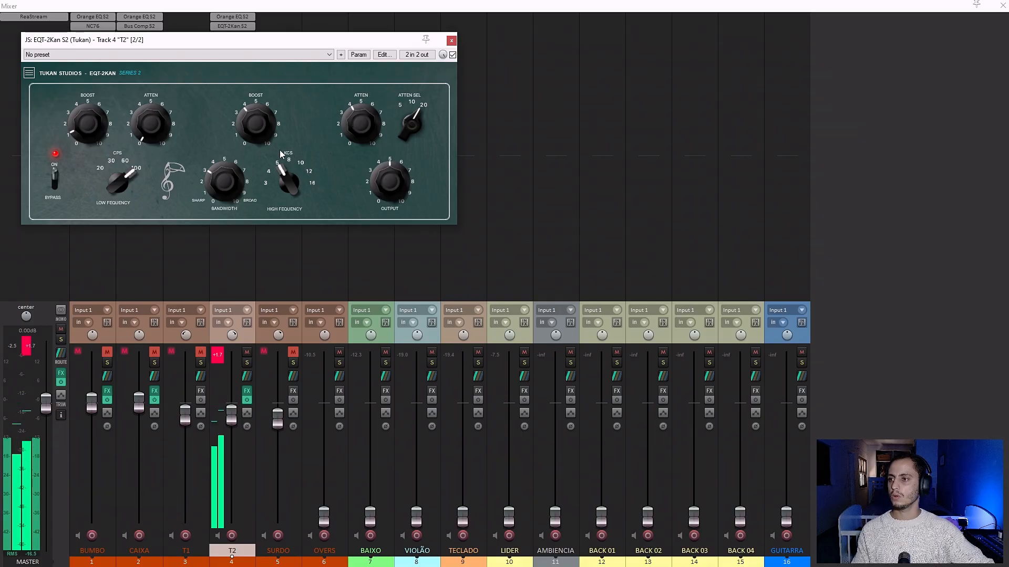
left_click(249, 124)
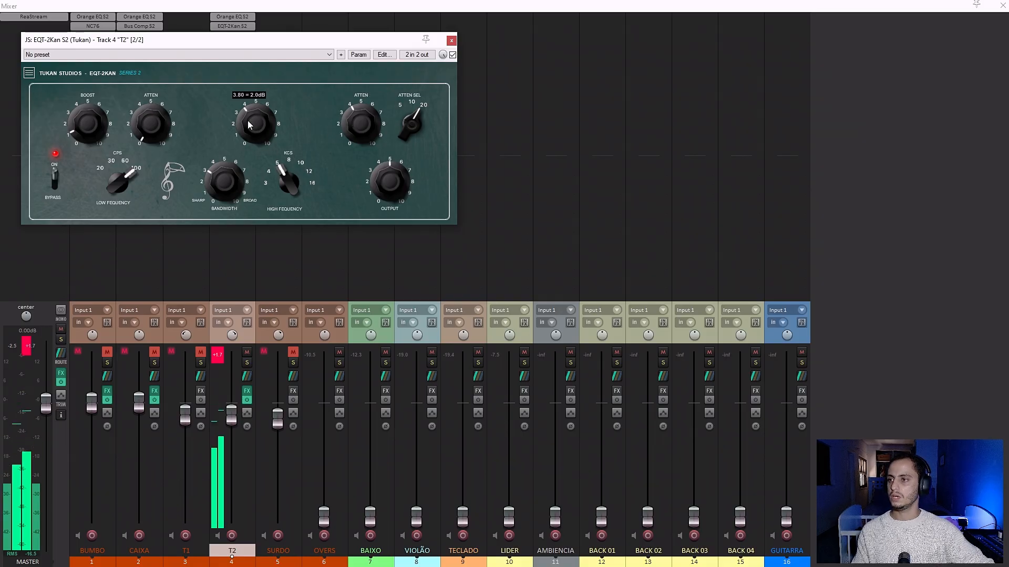
left_click(451, 40)
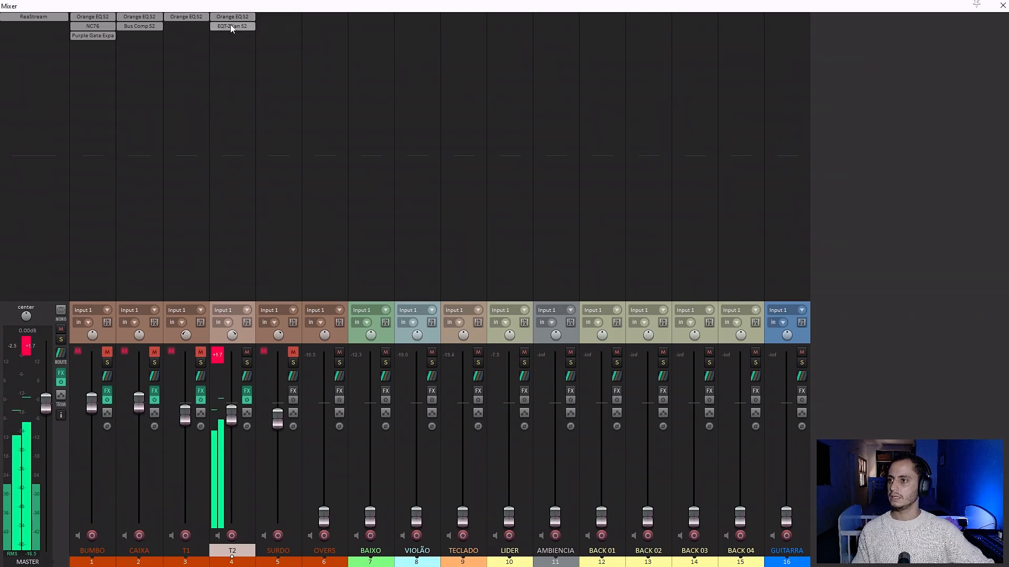
Copy EQT-2Kan S2 from T2 to T1 and shift T1's Orange EQ bands higher, with Peak EQ 3 near 892 Hz.
left_click_drag(230, 26, 194, 26)
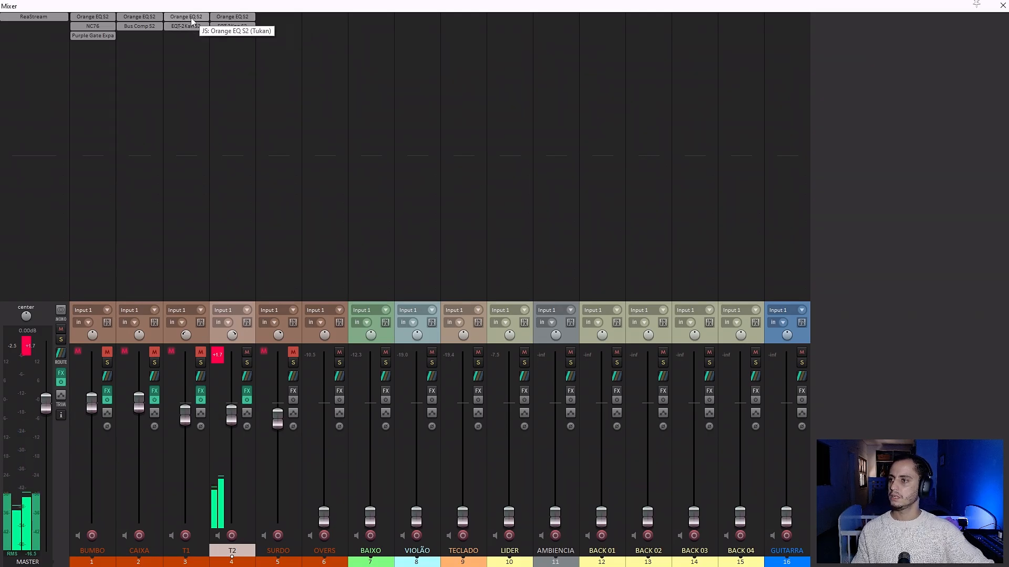
left_click(191, 19)
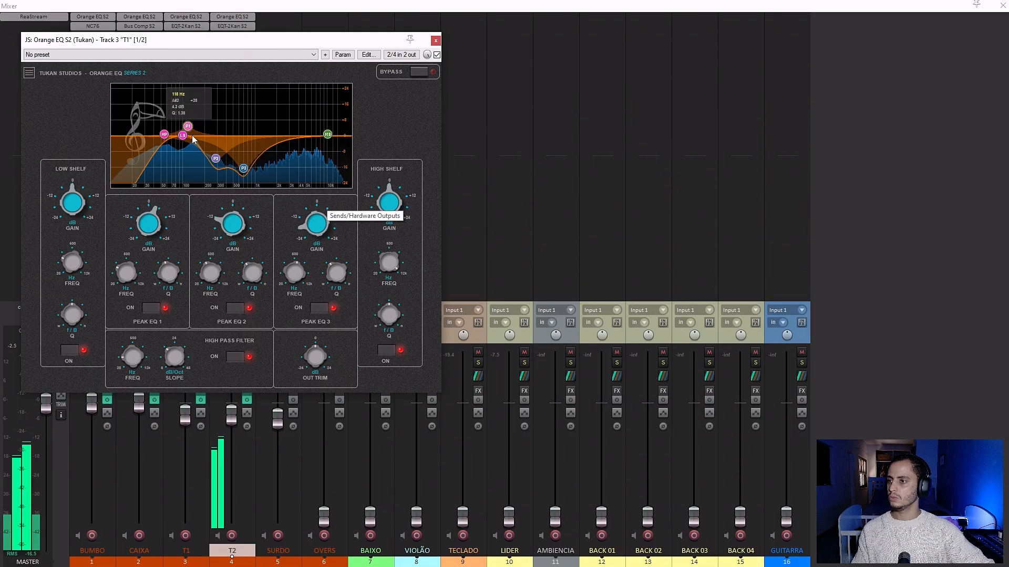
left_click_drag(188, 127, 250, 173)
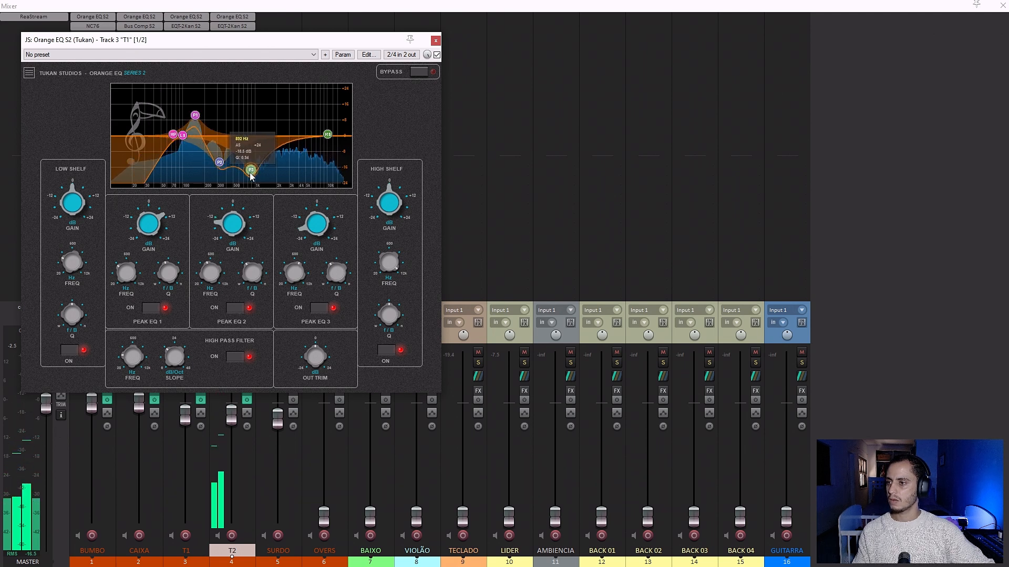
left_click(435, 40)
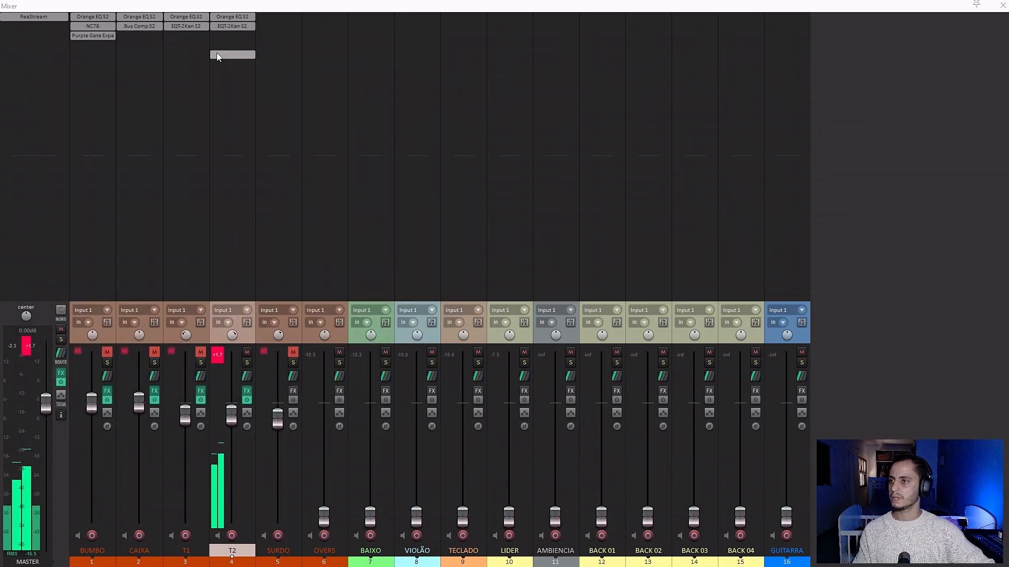
left_click(190, 26)
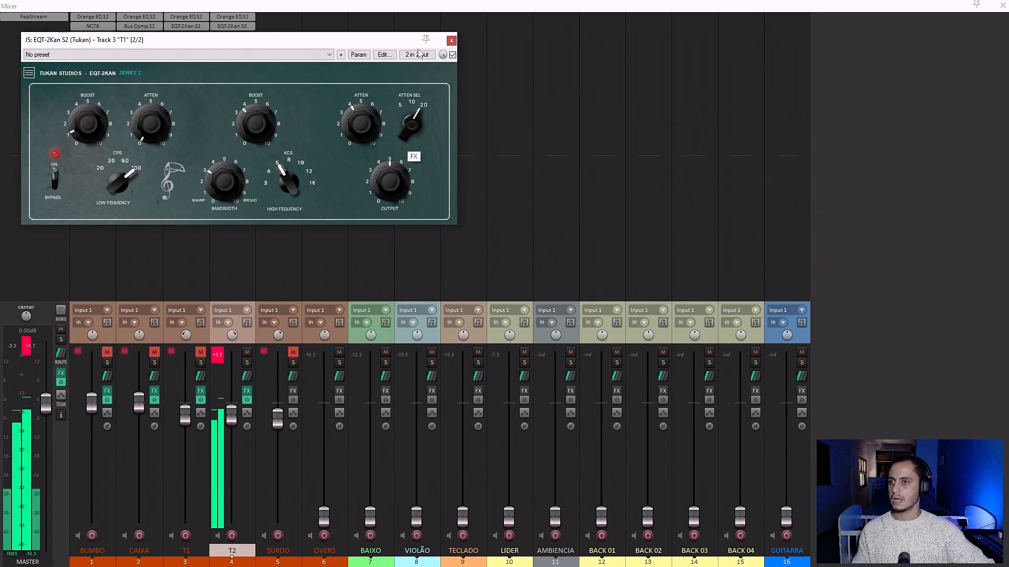
left_click(452, 41)
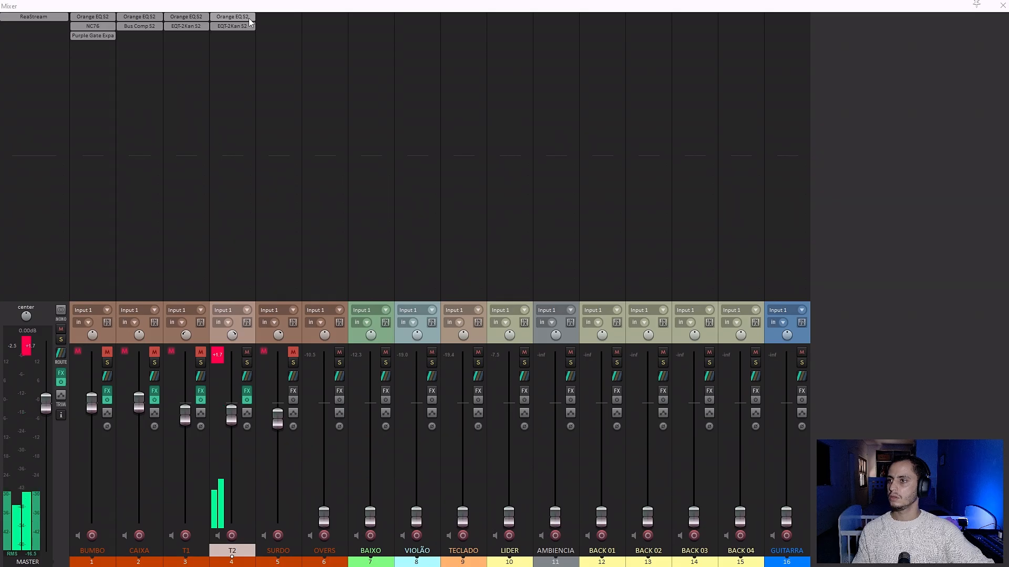
Copy Orange EQ S2 to SURDO, then unmute SURDO and mute T2.
left_click_drag(248, 18, 275, 16)
left_click(276, 16)
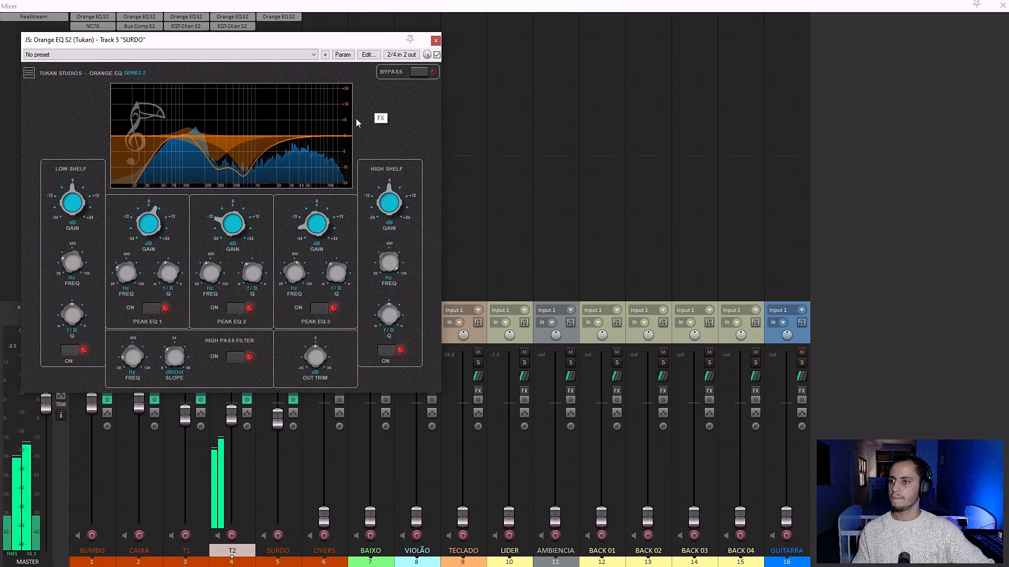
left_click(436, 41)
left_click(292, 352)
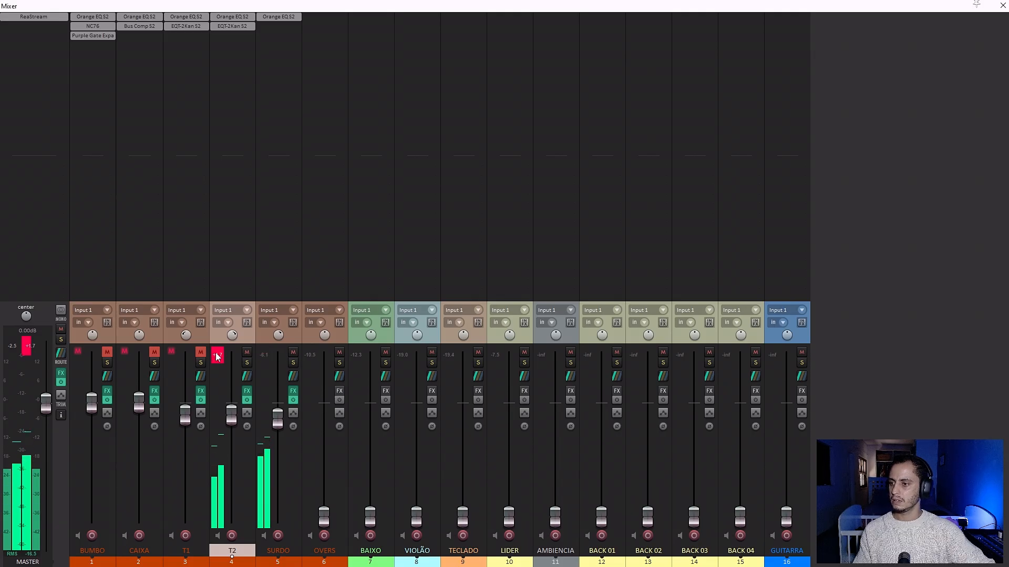
left_click(247, 352)
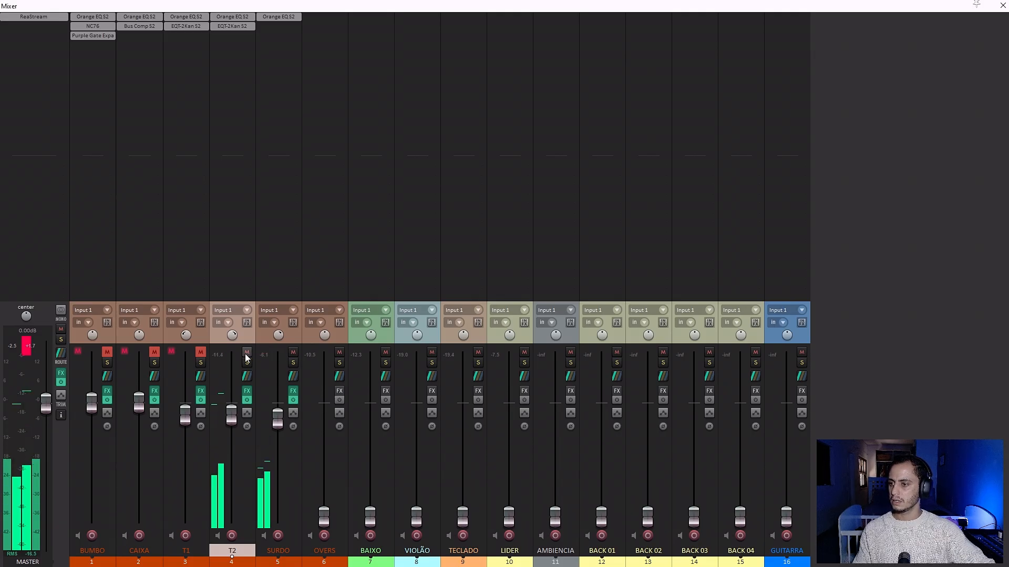
Lower the high-pass cutoff in SURDO's Orange EQ and move Peak EQ 1 to a slight boost near 70 Hz.
left_click(273, 17)
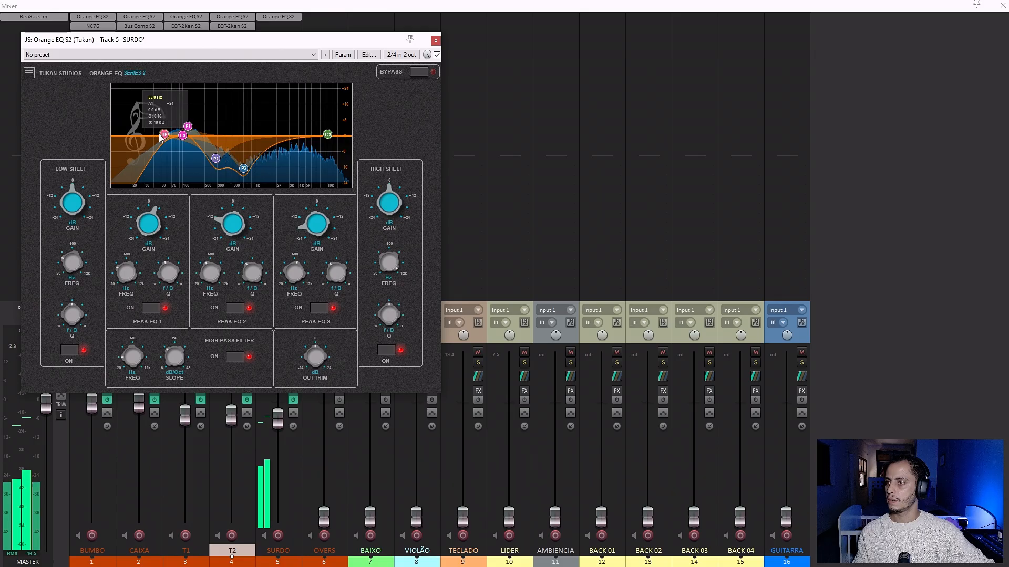
mouse_move(164, 135)
left_mouse_down()
mouse_move(148, 136)
mouse_move(177, 136)
left_mouse_up()
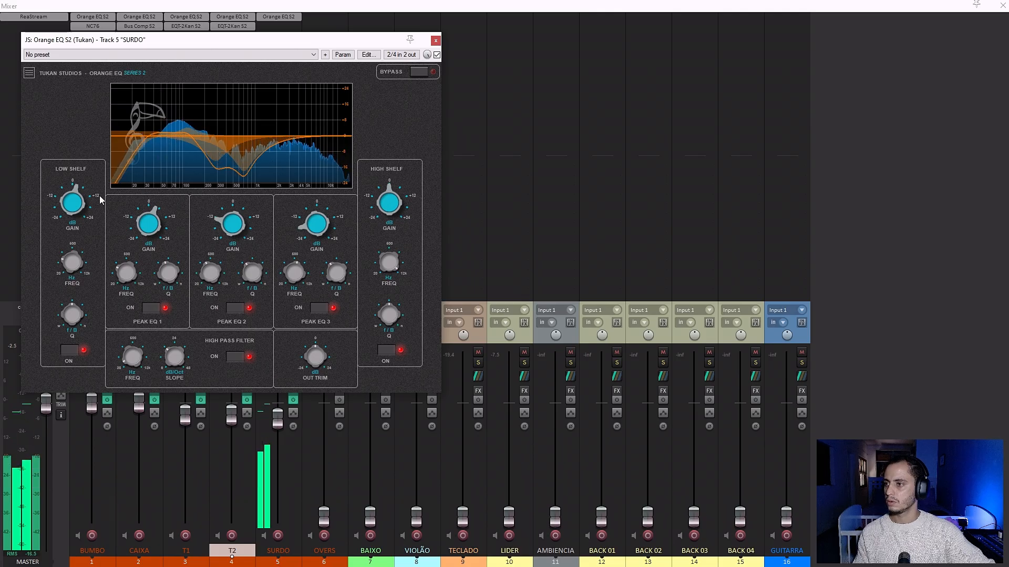
left_click_drag(74, 203, 73, 210)
mouse_move(199, 132)
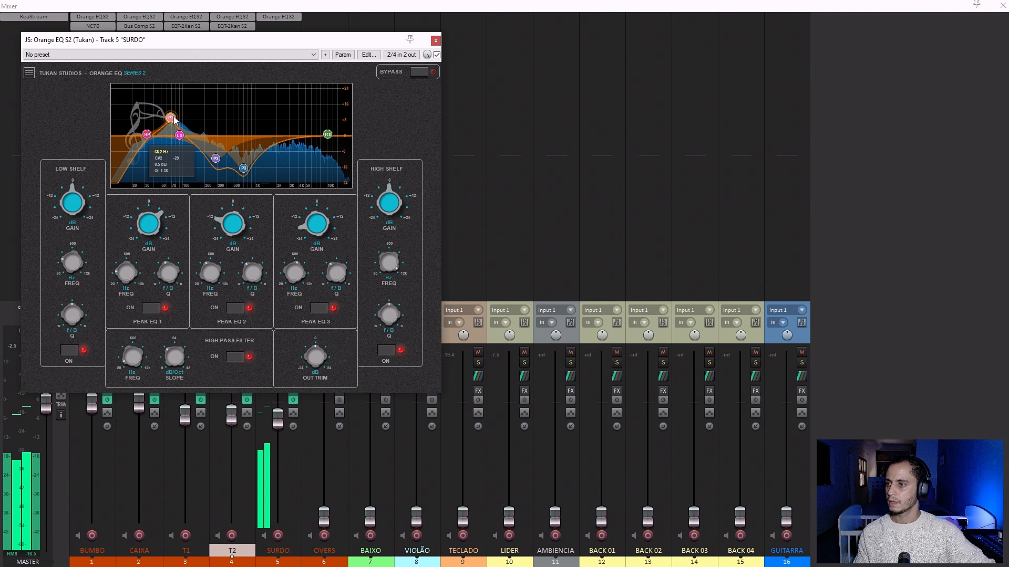
left_click_drag(180, 127, 177, 121)
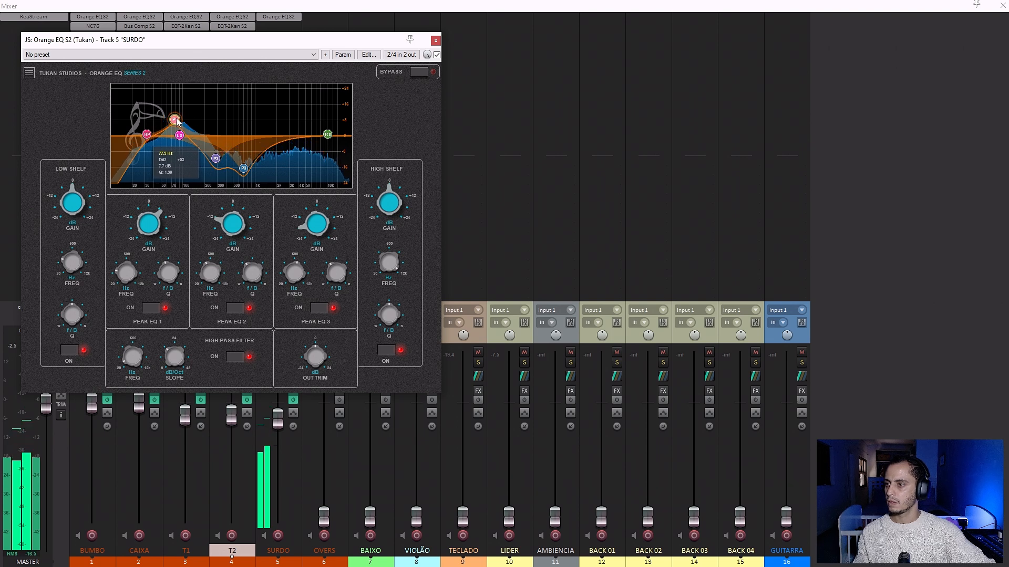
left_click_drag(174, 120, 172, 134)
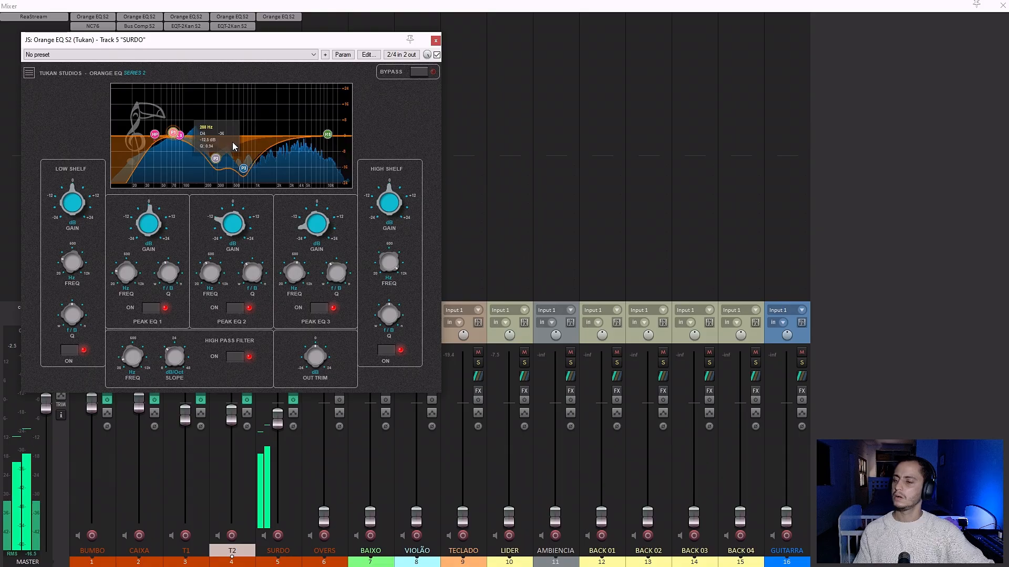
left_click(435, 41)
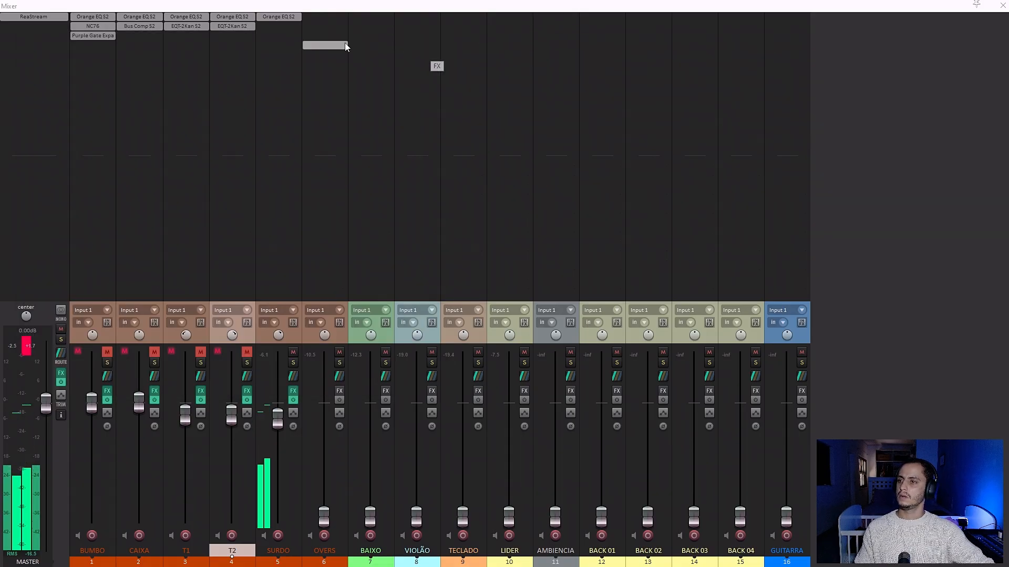
Copy EQT-2Kan S2 to SURDO, set its low frequency to 60 and fine-tune the low boost to about 1.
left_click_drag(273, 25, 275, 25)
left_click(276, 25)
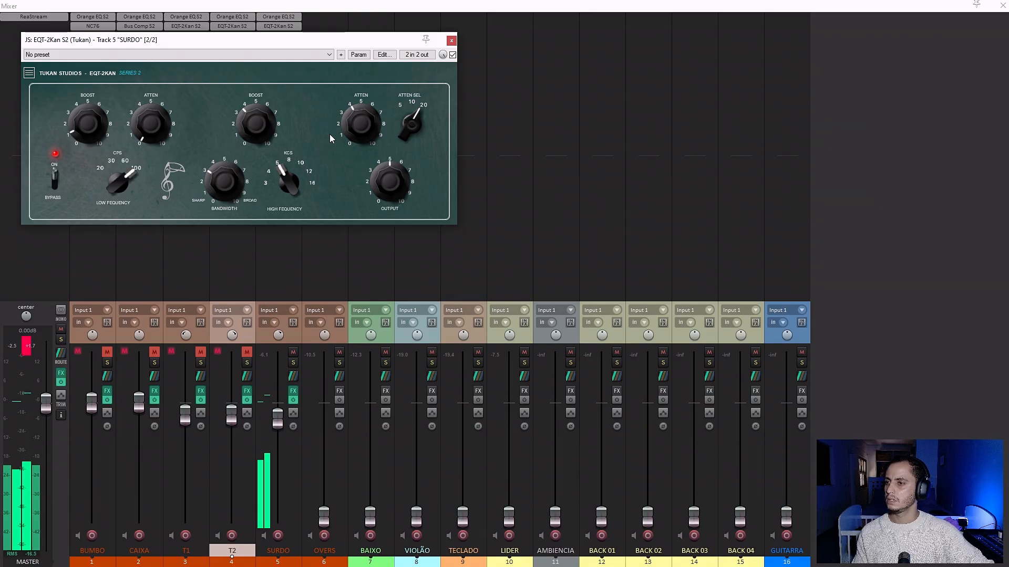
left_click_drag(117, 196, 118, 227)
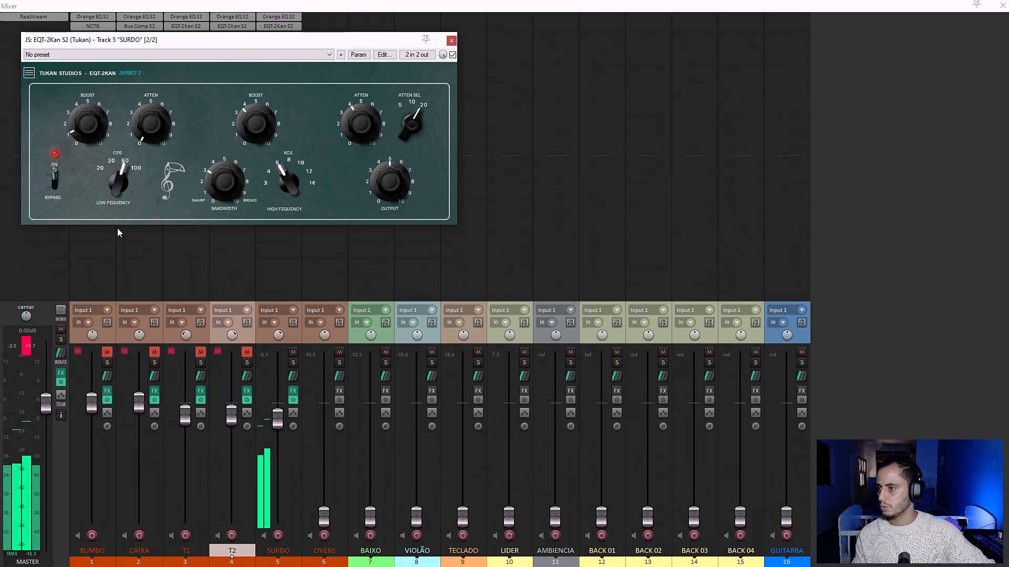
left_click_drag(83, 117, 92, 145)
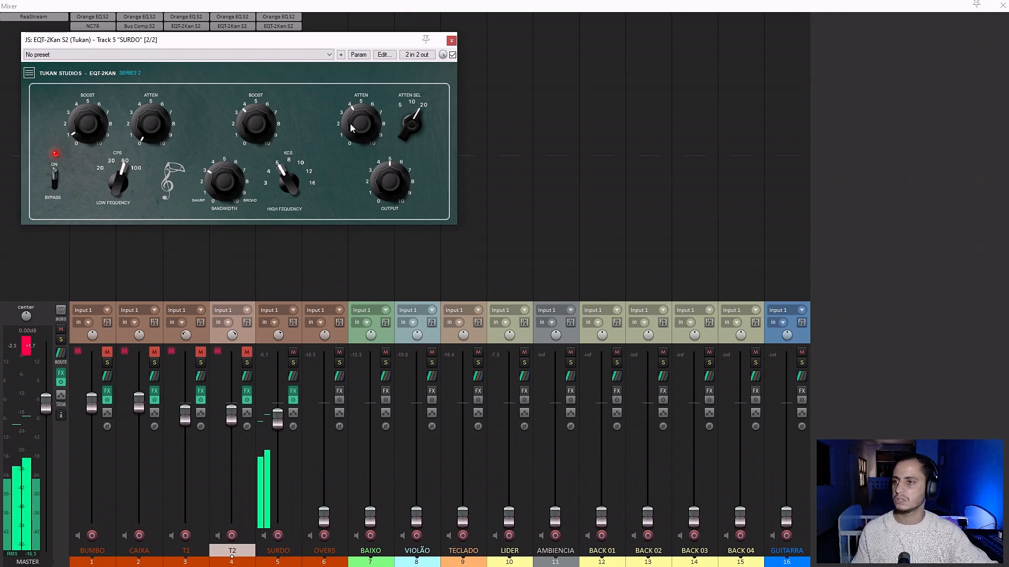
Raise SURDO's EQT-2Kan high attenuation to about 5 and reset the master peak meter.
mouse_move(352, 125)
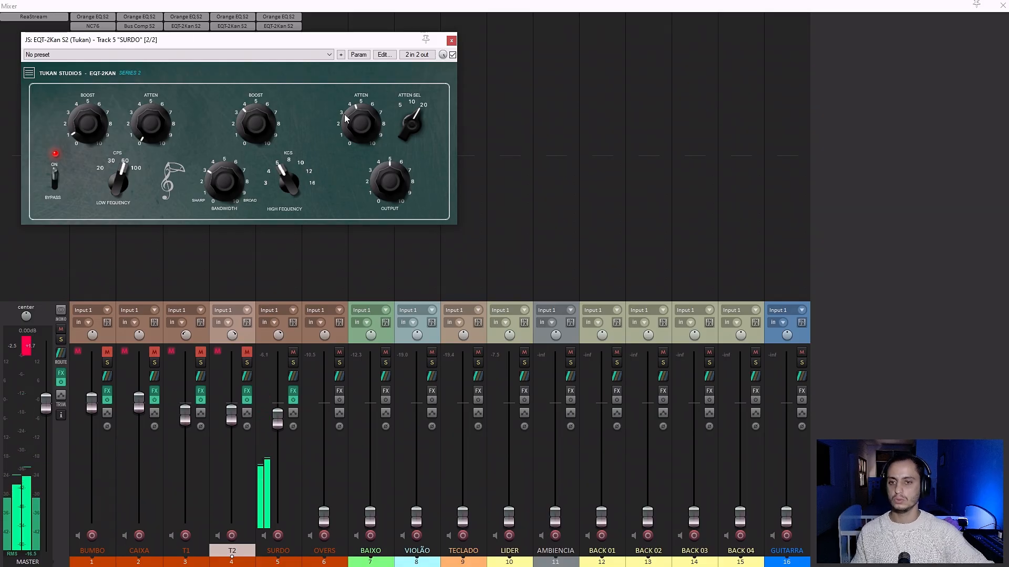
left_click_drag(361, 118, 360, 109)
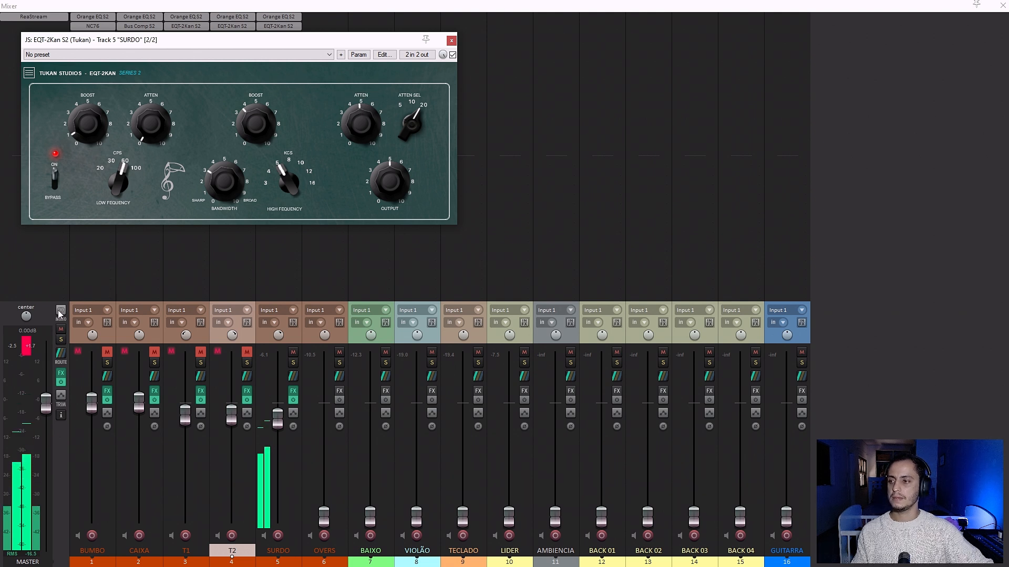
left_click(30, 347)
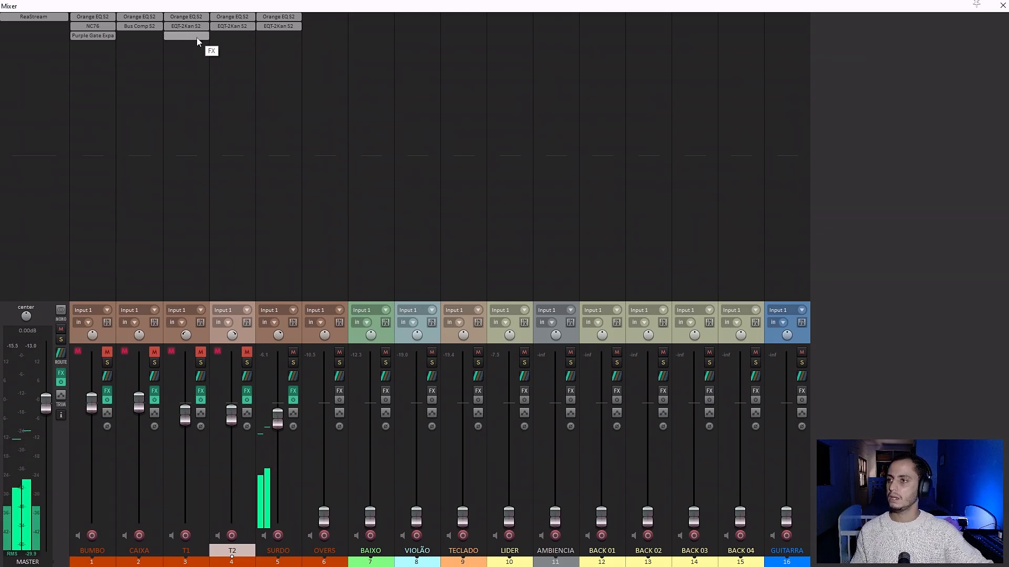
Add the NC76 S2 (Tukan) compressor as the third effect on SURDO and move its window clear of the effect slots.
double_click(295, 35)
type("comp")
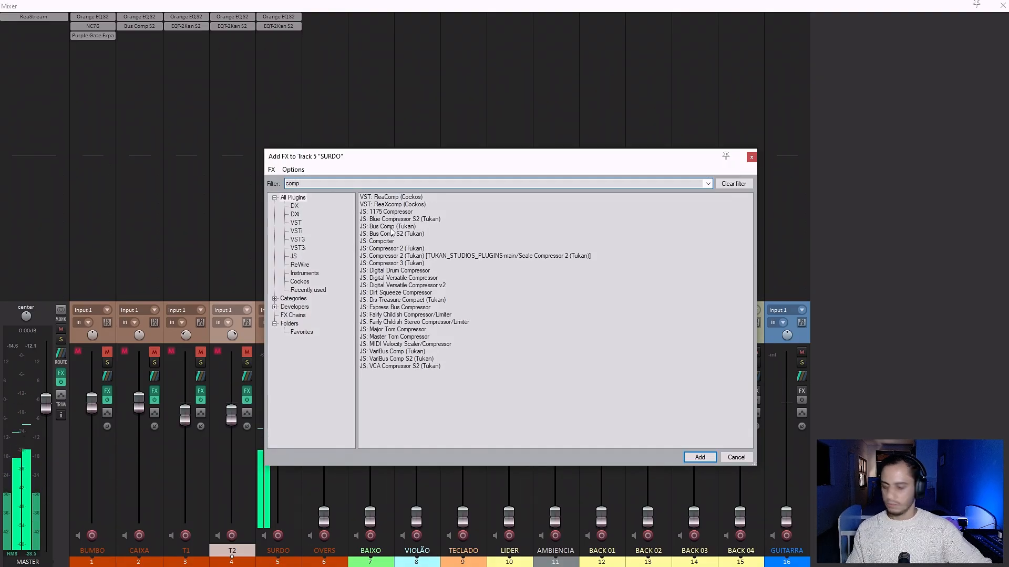
key("BackSpace")
key("BackSpace")
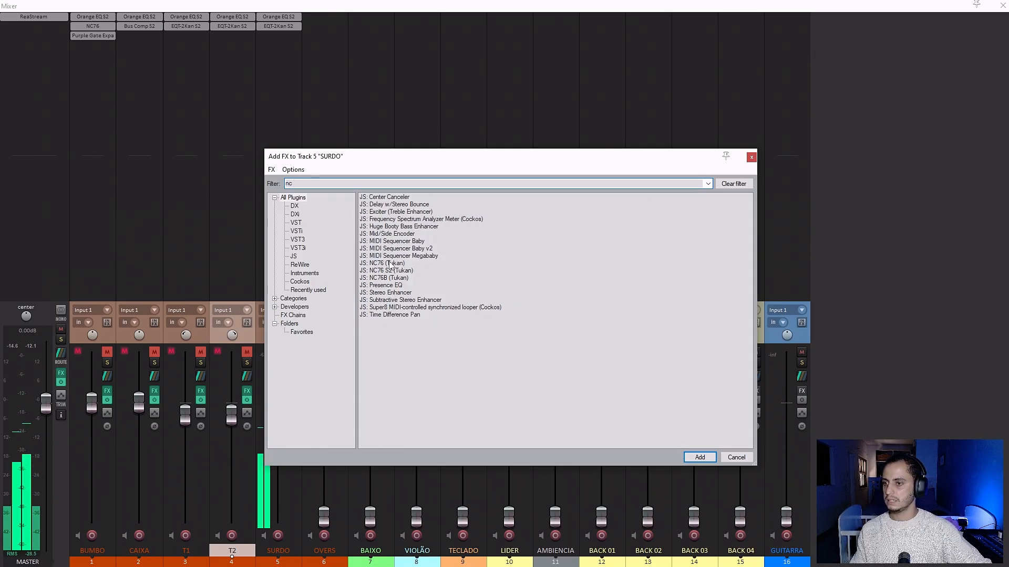
double_click(390, 270)
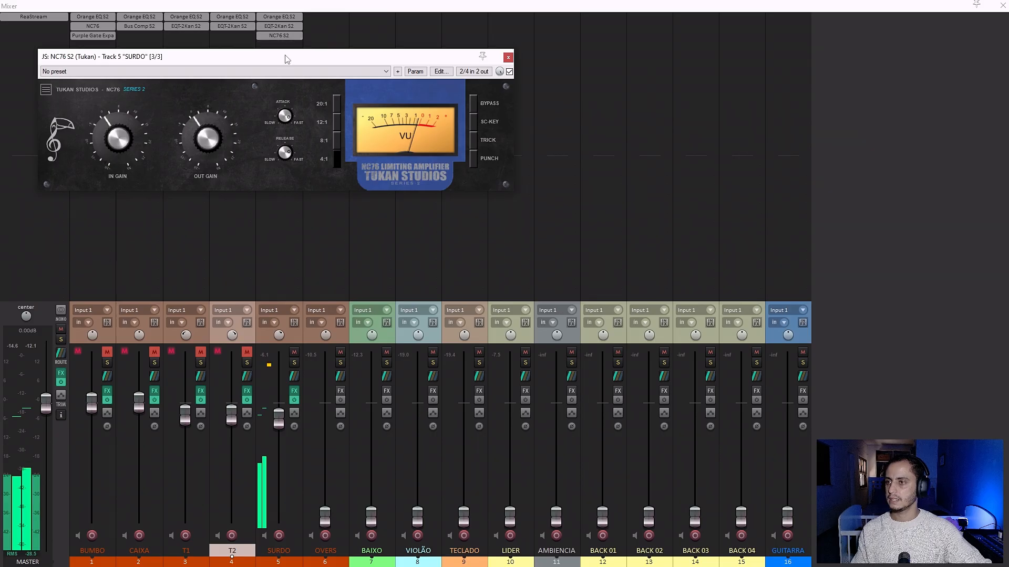
left_click_drag(291, 65, 573, 141)
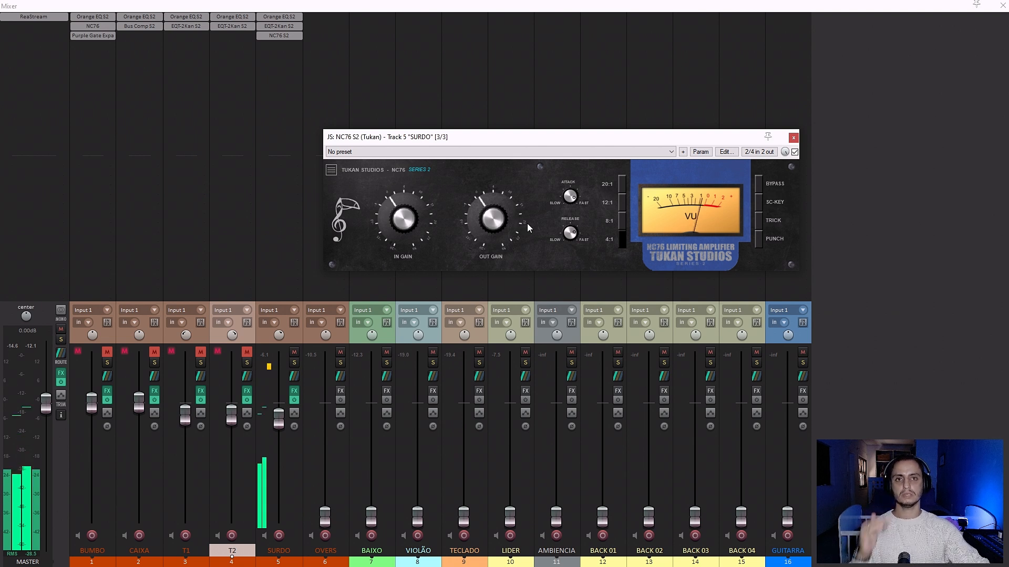
Adjust the attack and release of SURDO's NC76 S2, then compare the sound with the compressor bypassed and re-enabled.
left_click_drag(566, 202, 570, 157)
left_click_drag(573, 229, 567, 207)
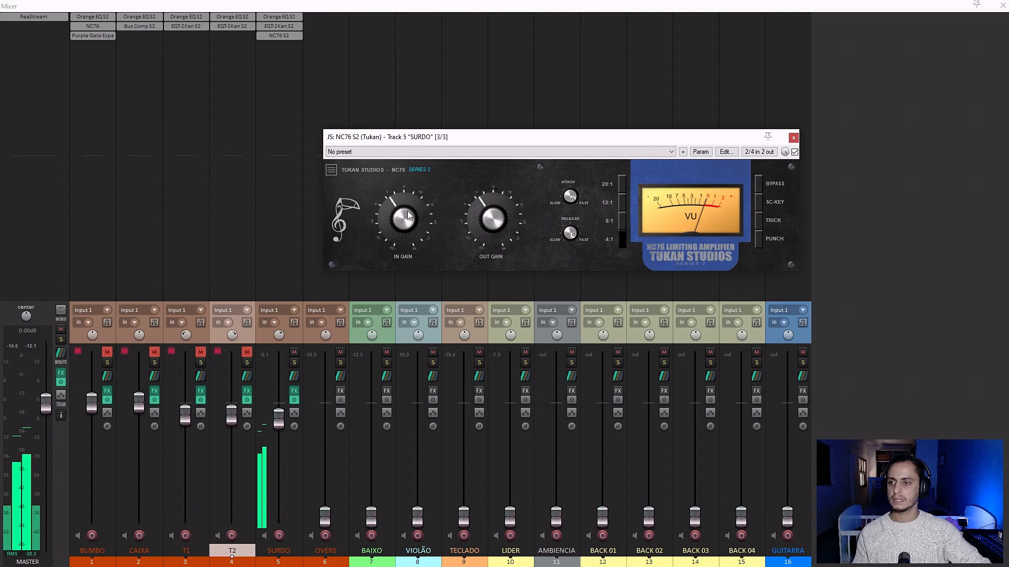
left_click(794, 151)
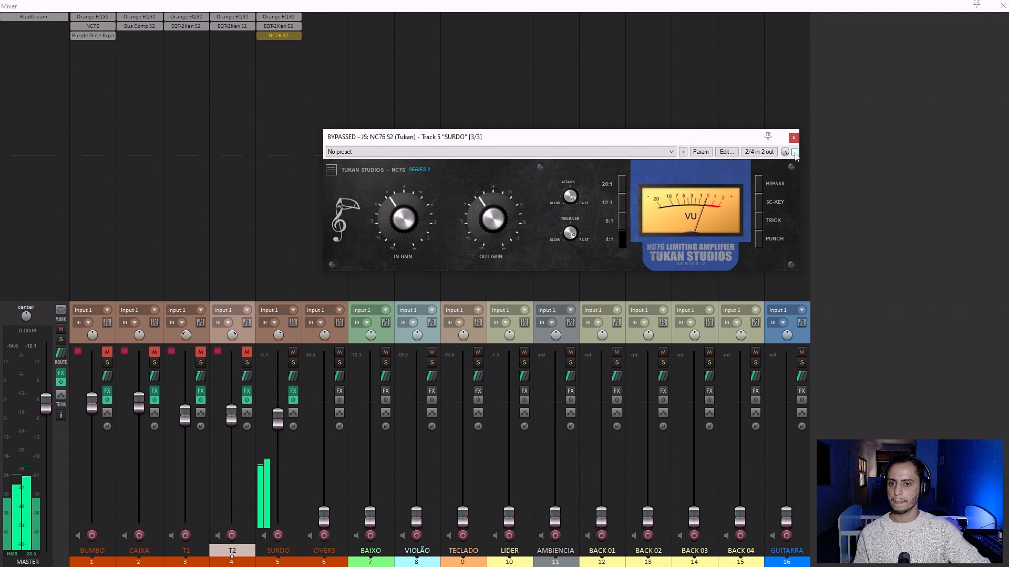
left_click(794, 151)
left_click(793, 138)
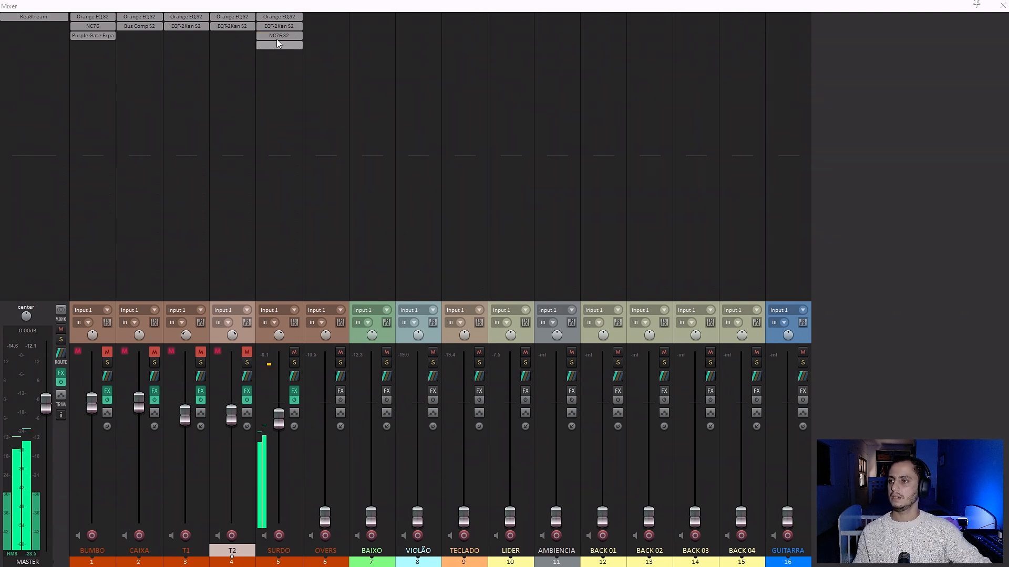
Copy SURDO's NC76 S2 to T1 and T2, then add Green Dynamic EQ S2 (Tukan) to OVERS.
left_click_drag(260, 34, 325, 19)
double_click(324, 19)
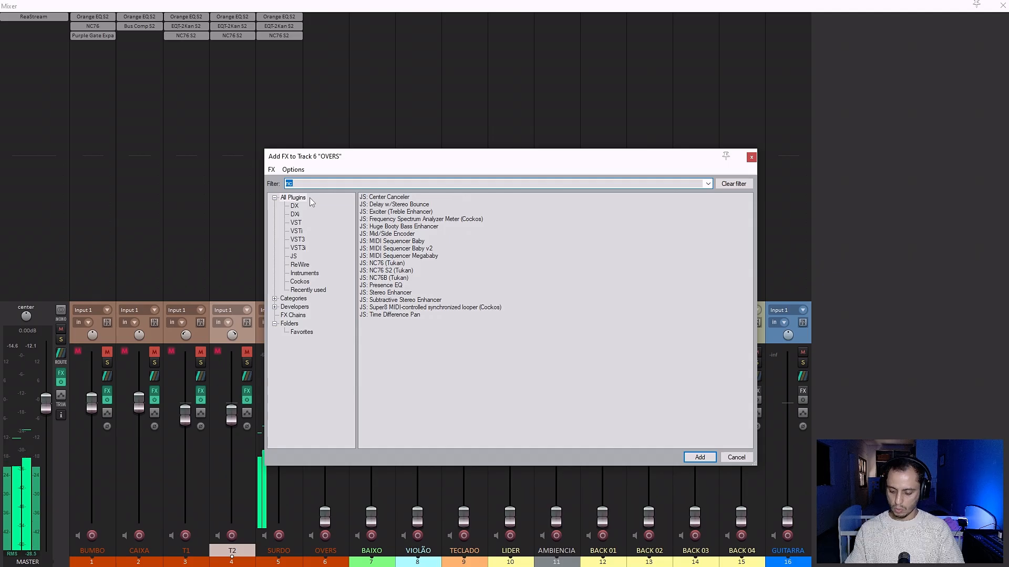
type("eq")
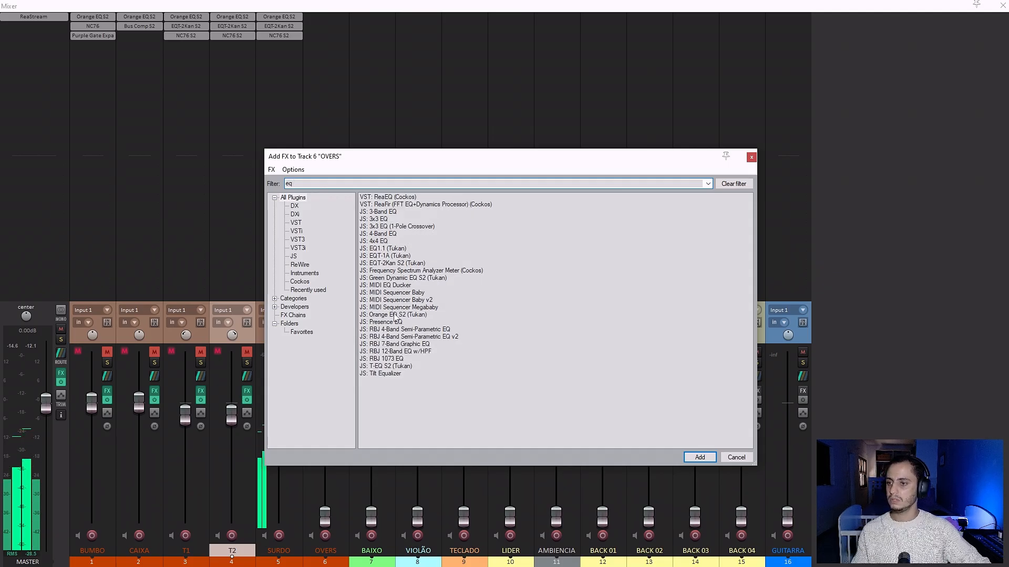
double_click(393, 278)
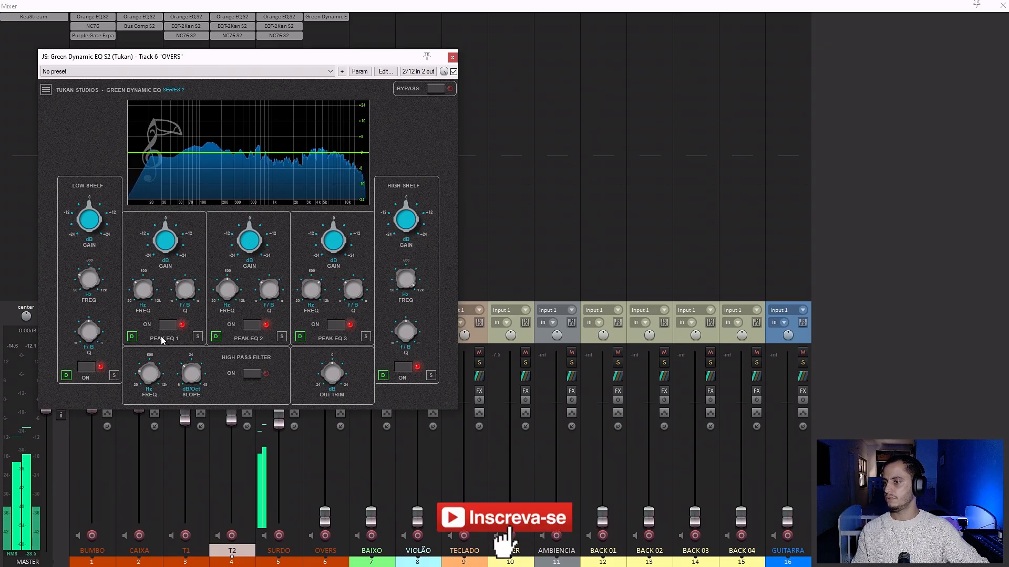
Enable the high-pass filter in OVERS' Green Dynamic EQ with a gentler slope and a cutoff of about 2 kHz.
left_click(257, 379)
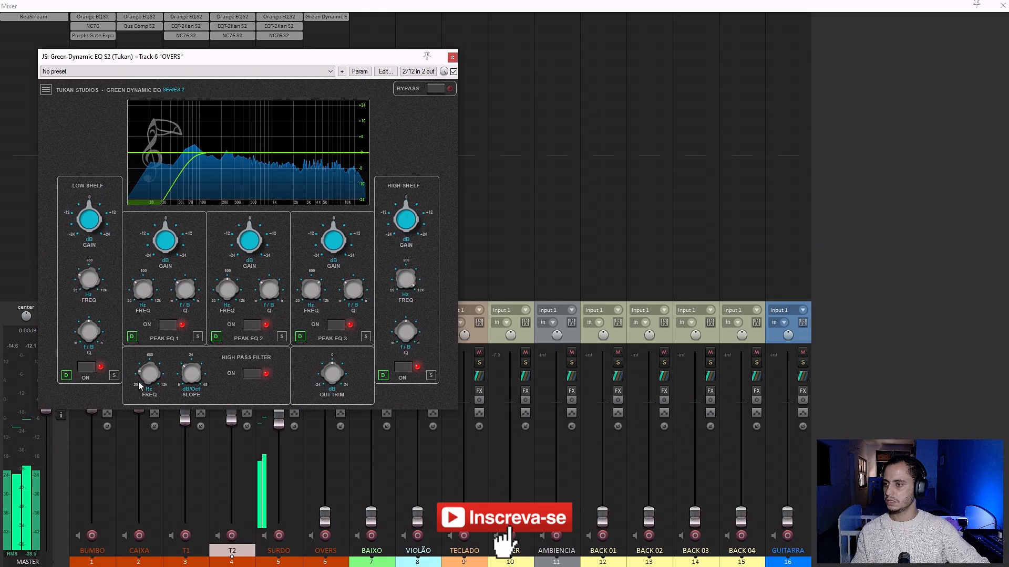
left_click_drag(139, 379, 168, 320)
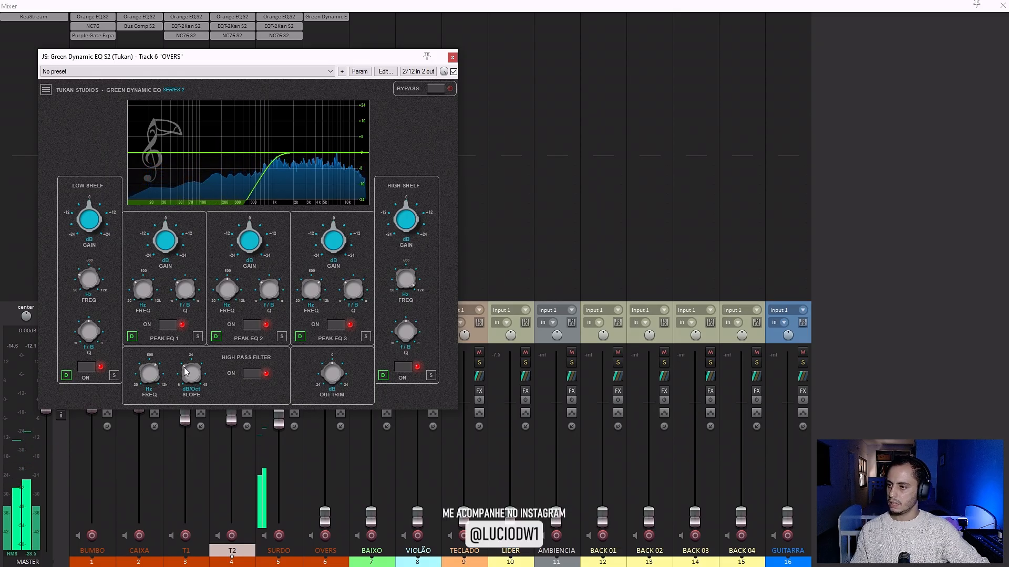
mouse_move(189, 407)
left_mouse_down()
mouse_move(191, 416)
mouse_move(192, 390)
mouse_move(189, 415)
left_mouse_up()
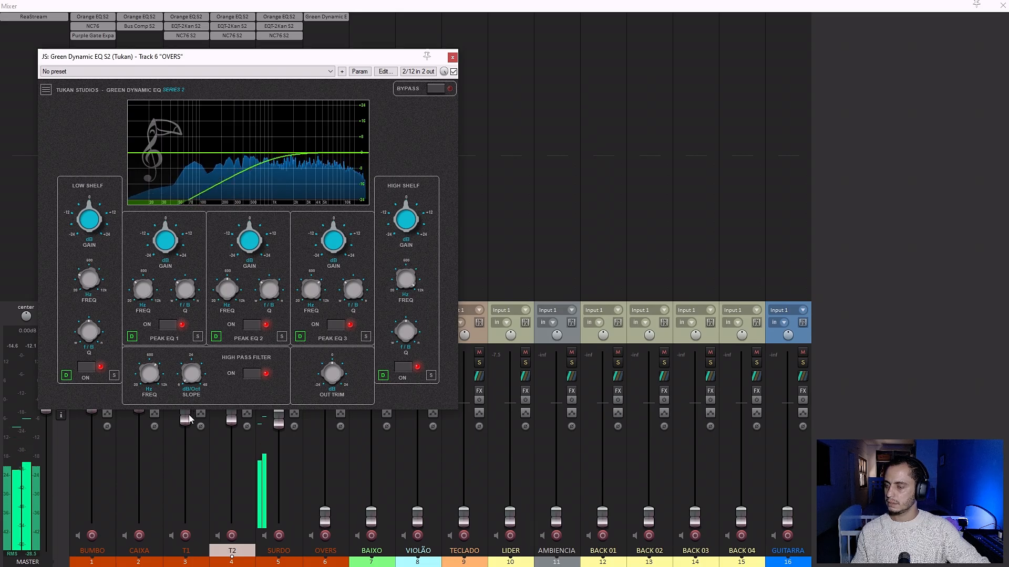
mouse_move(151, 378)
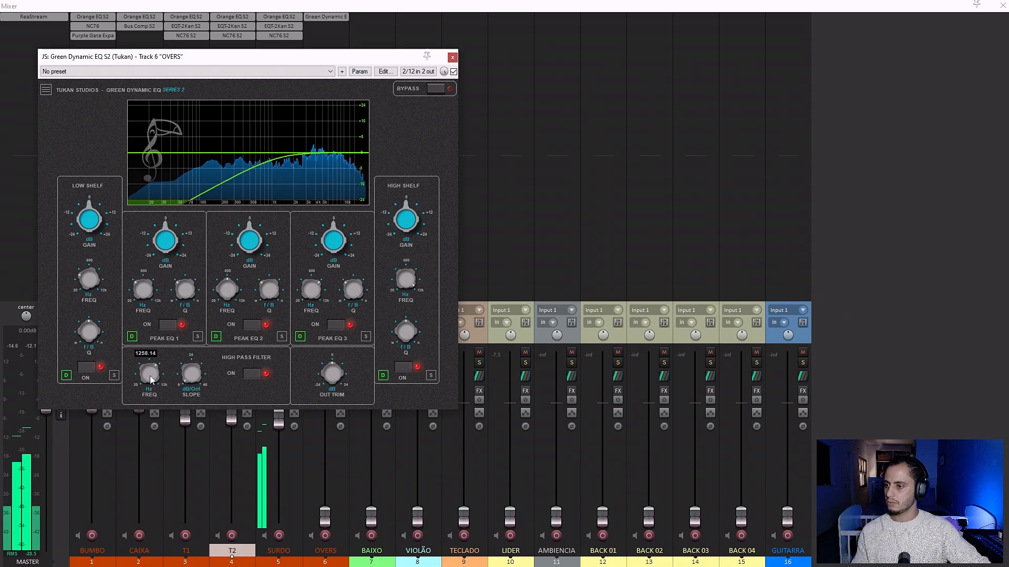
left_click_drag(150, 376, 147, 361)
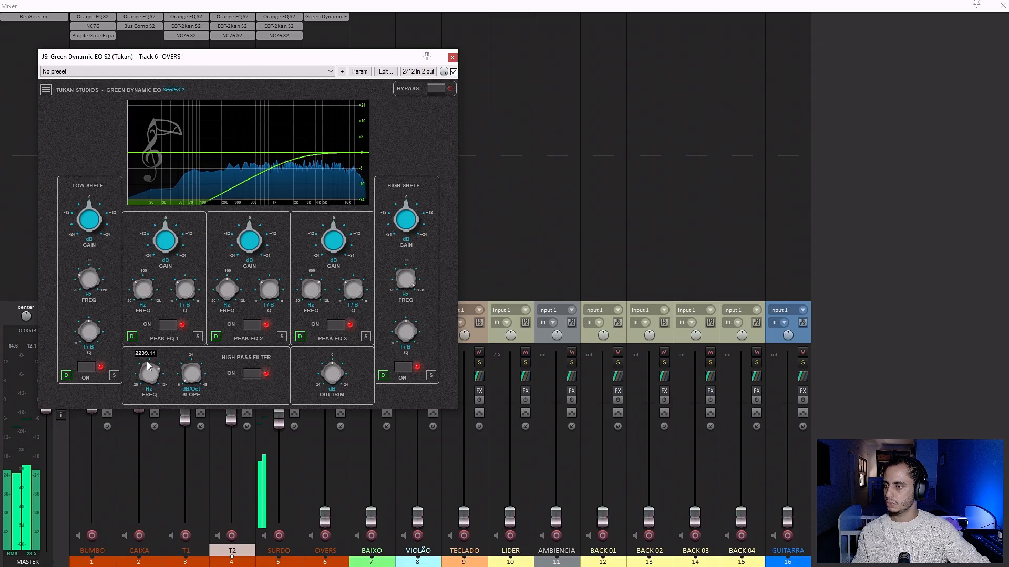
Move Peak EQ 2 in OVERS' Green Dynamic EQ to a strong boost between 3 and 4 kHz, then raise OVERS' fader with SURDO muted.
mouse_move(339, 162)
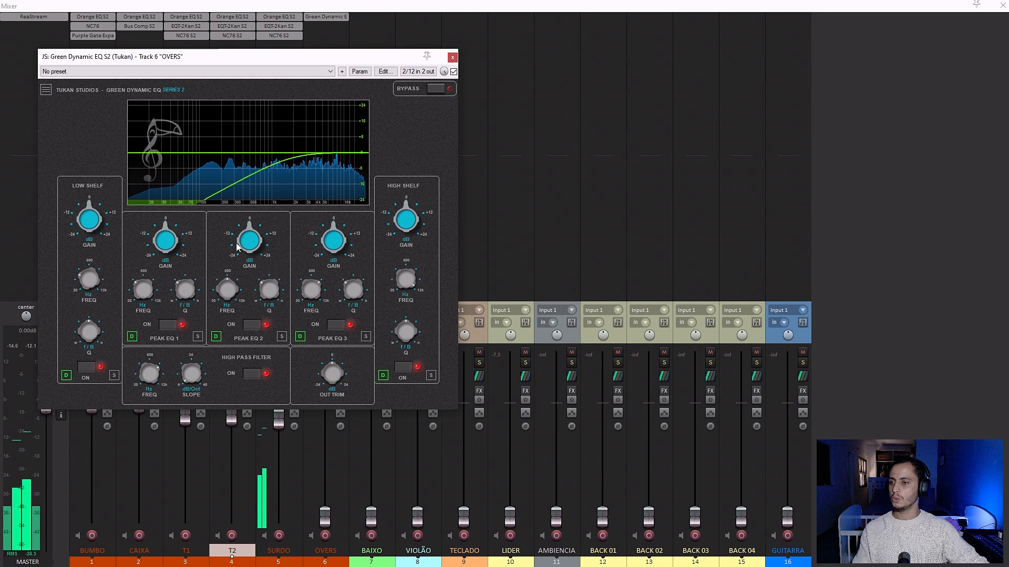
left_click_drag(246, 241, 255, 205)
mouse_move(253, 140)
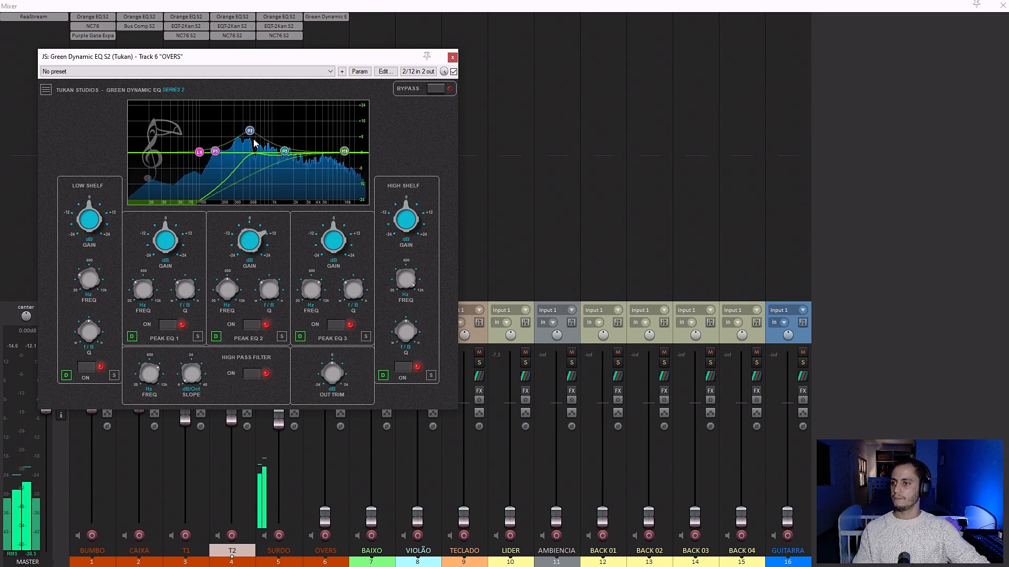
left_click_drag(251, 135, 327, 124)
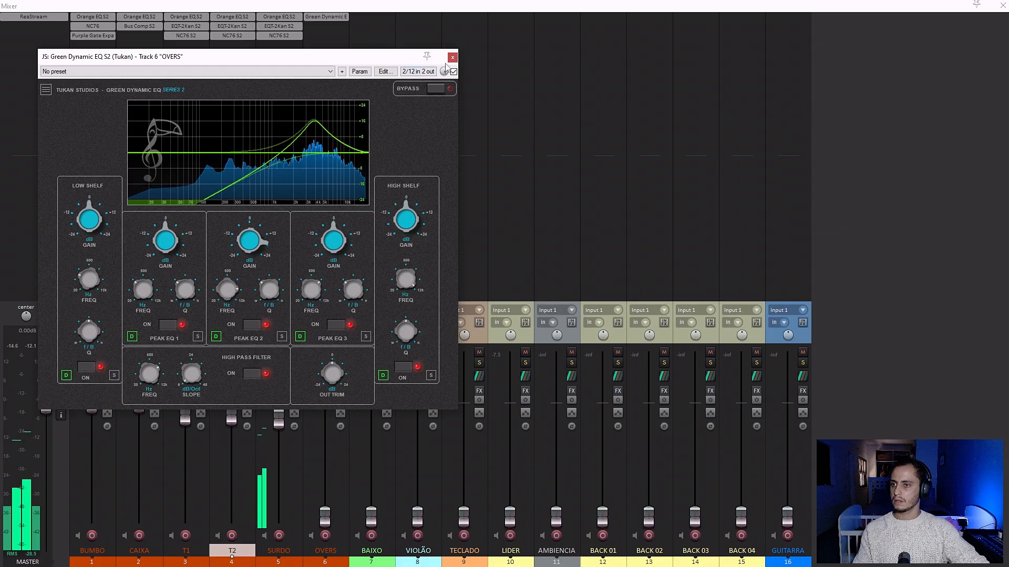
left_click(452, 57)
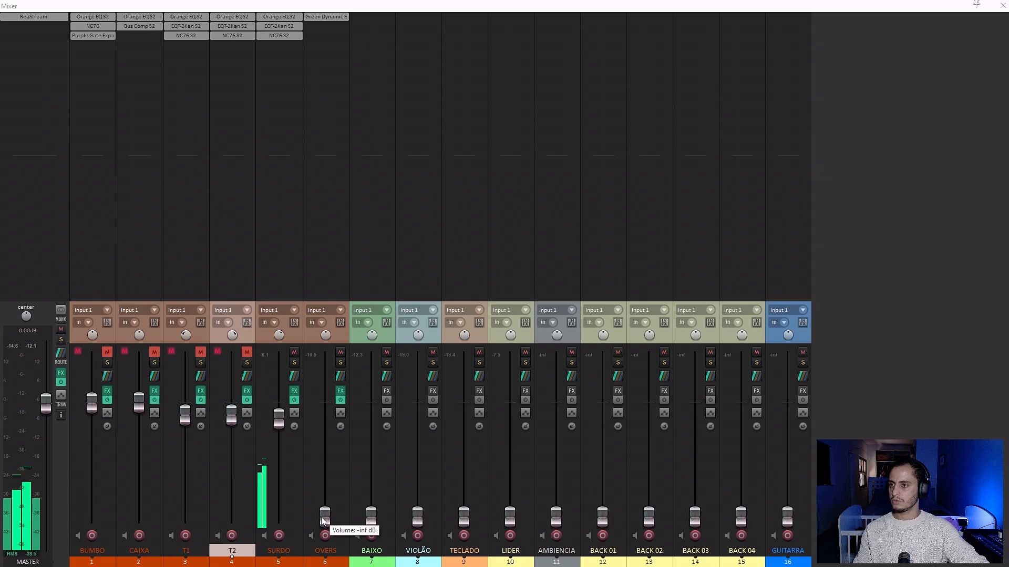
left_click_drag(324, 518, 322, 451)
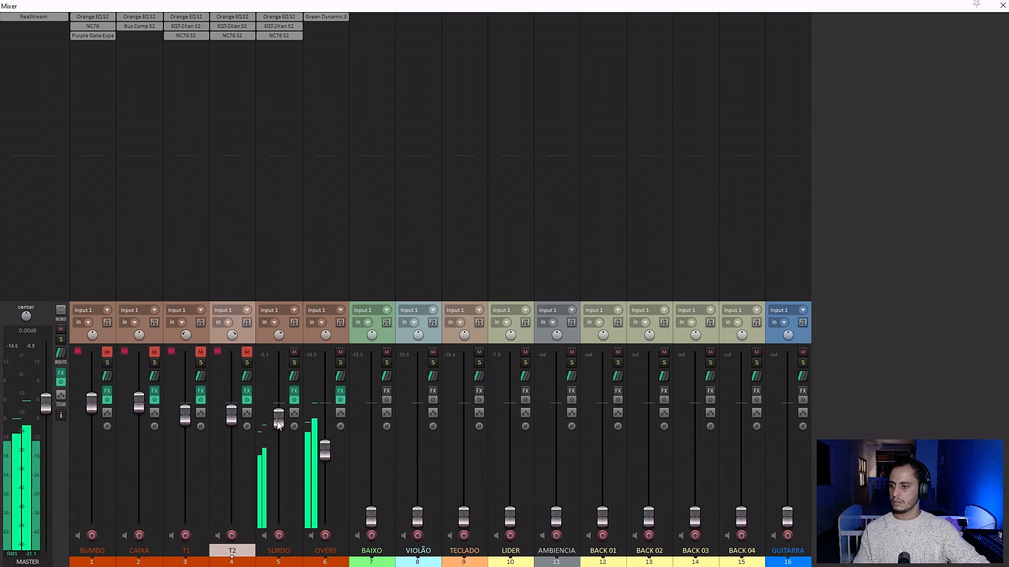
Turn Peak EQ 2 in OVERS' Green Dynamic EQ into a moderate cut and give the high shelf a slight boost.
left_click(326, 17)
left_click_drag(319, 123, 314, 170)
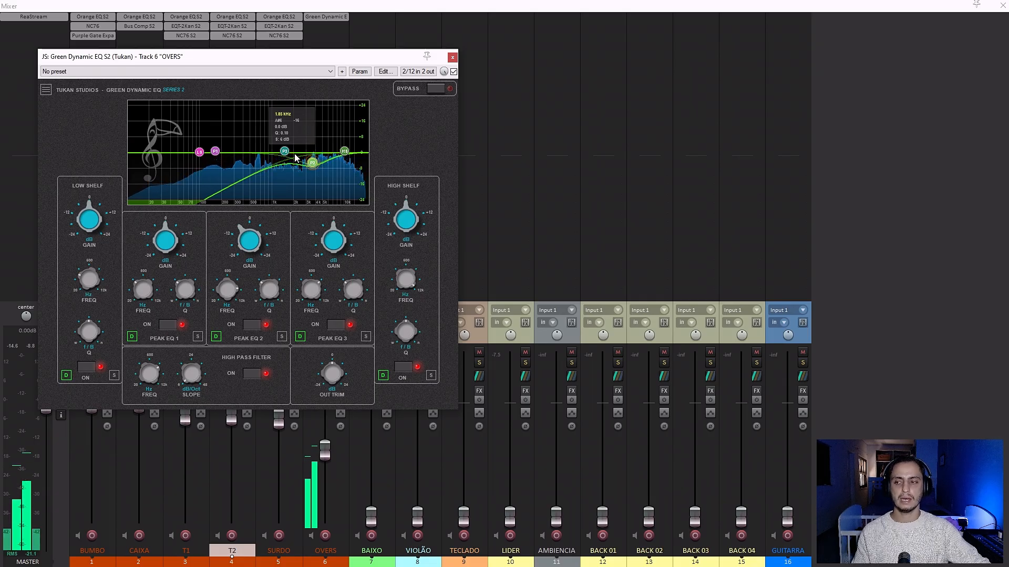
left_click_drag(313, 165, 344, 147)
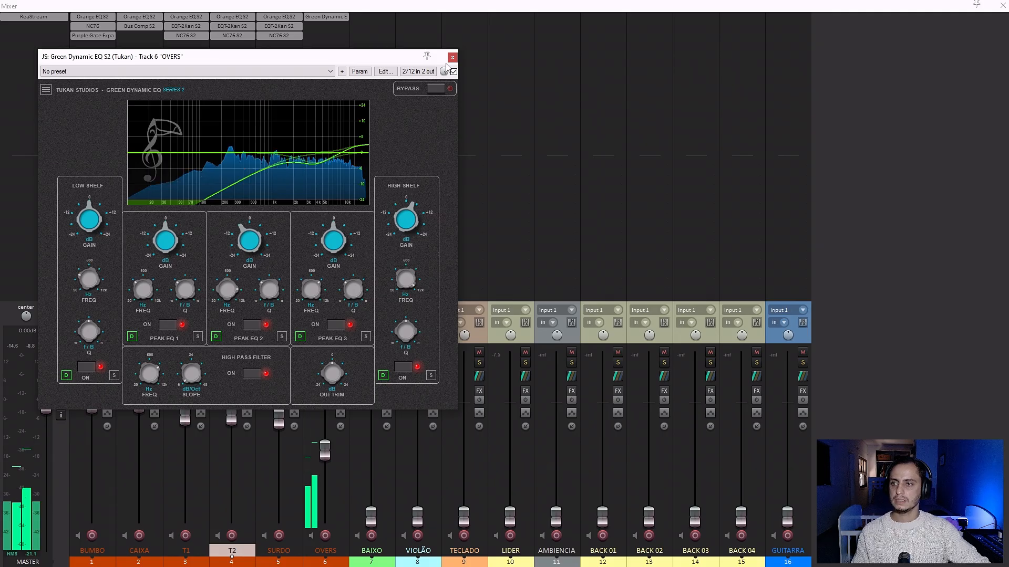
left_click(452, 57)
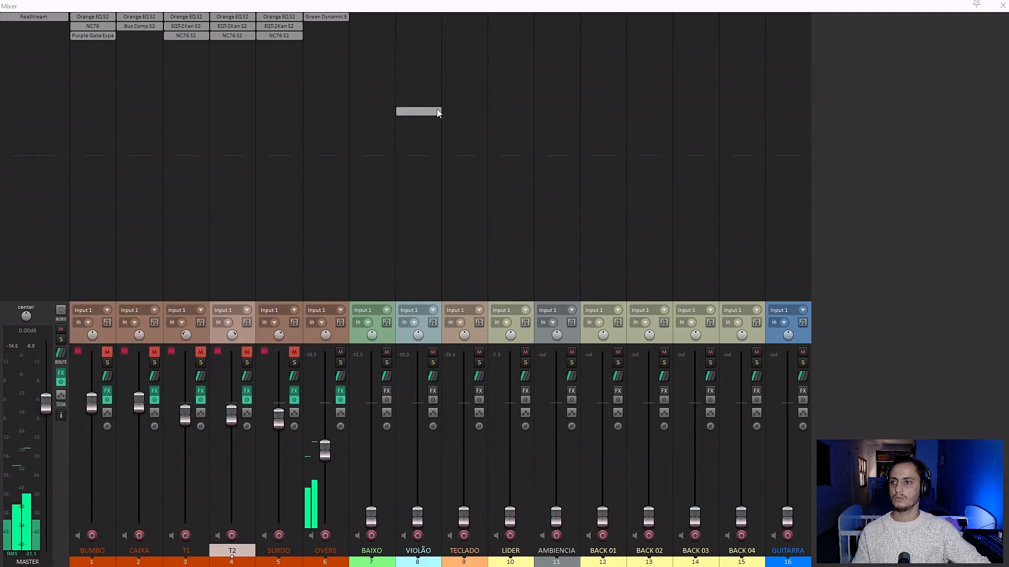
Add Blue Compressor S2 (Tukan) as the second effect on OVERS and move its window clear of the effect slots.
double_click(323, 24)
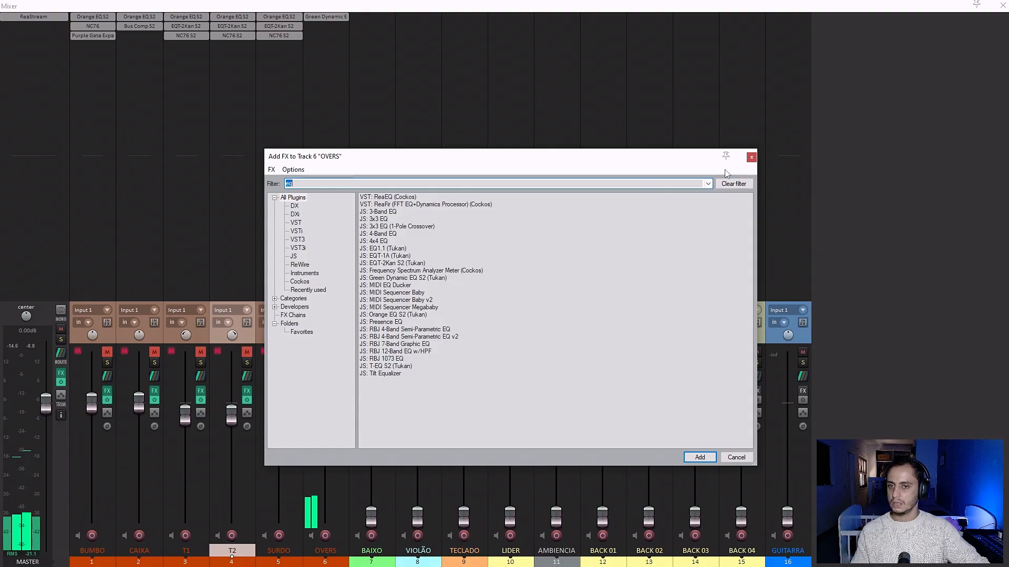
type("comp")
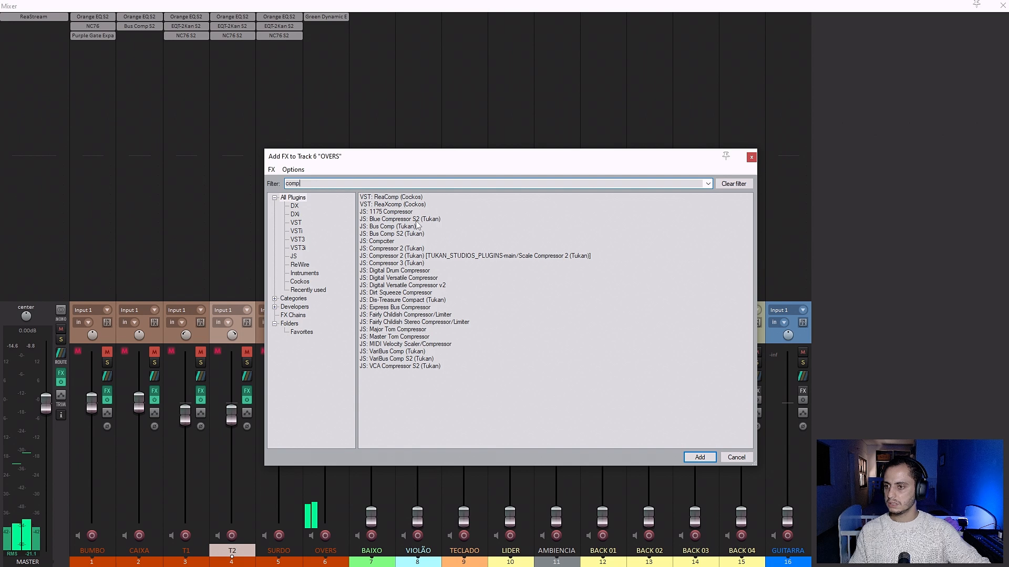
double_click(387, 219)
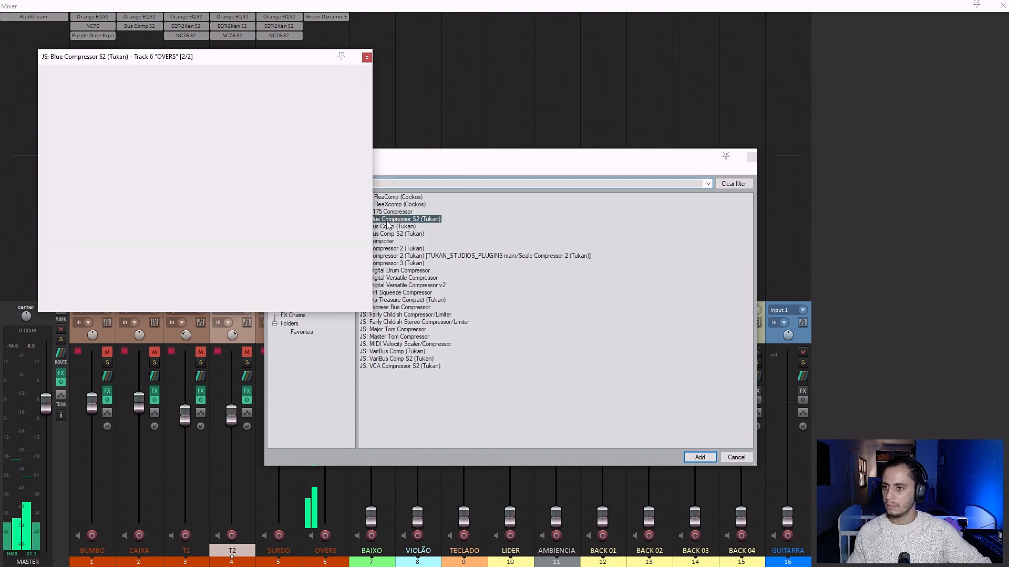
left_click_drag(212, 63, 588, 143)
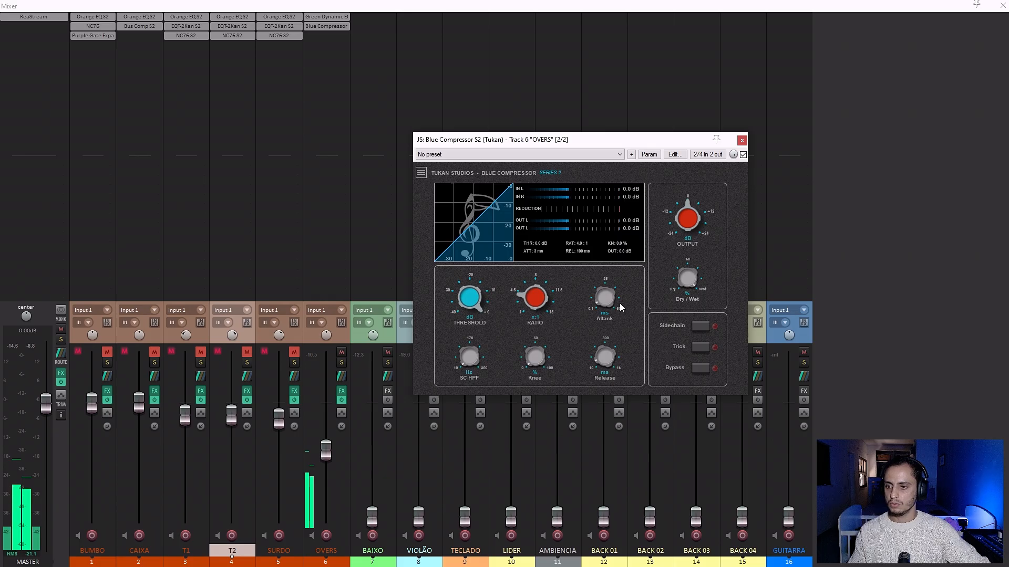
Shorten the attack of OVERS' Blue Compressor, set its threshold to about -17.5 dB and raise its output to about 2 dB.
left_click_drag(605, 304, 598, 352)
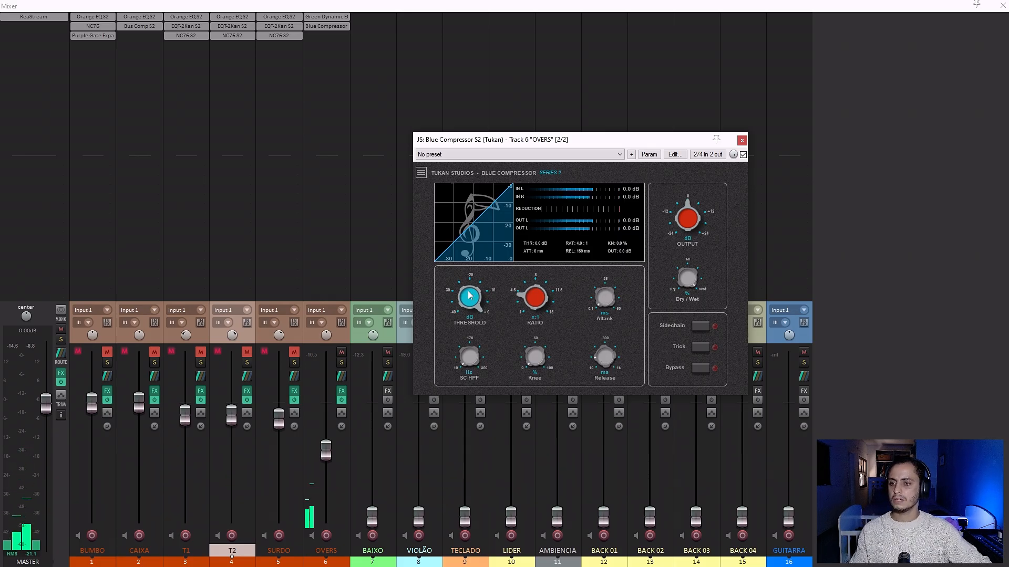
left_click_drag(469, 295, 486, 355)
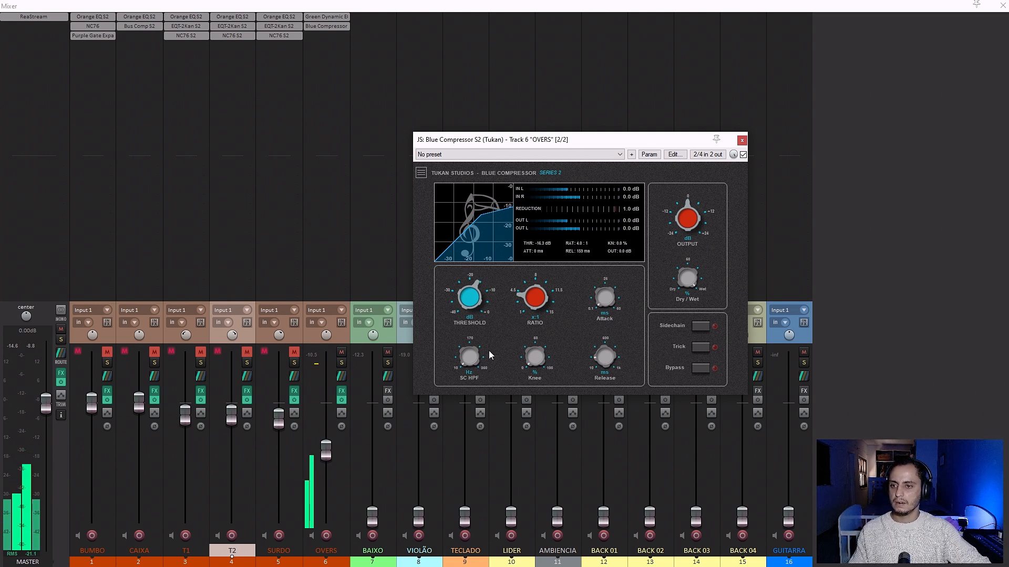
left_click_drag(471, 310, 470, 315)
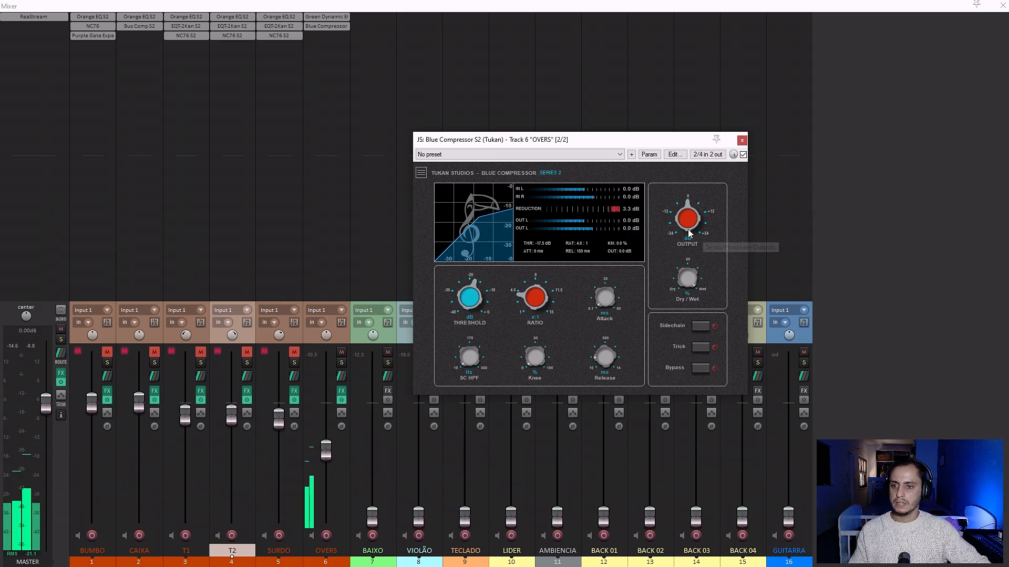
mouse_move(685, 230)
left_click_drag(685, 230, 678, 225)
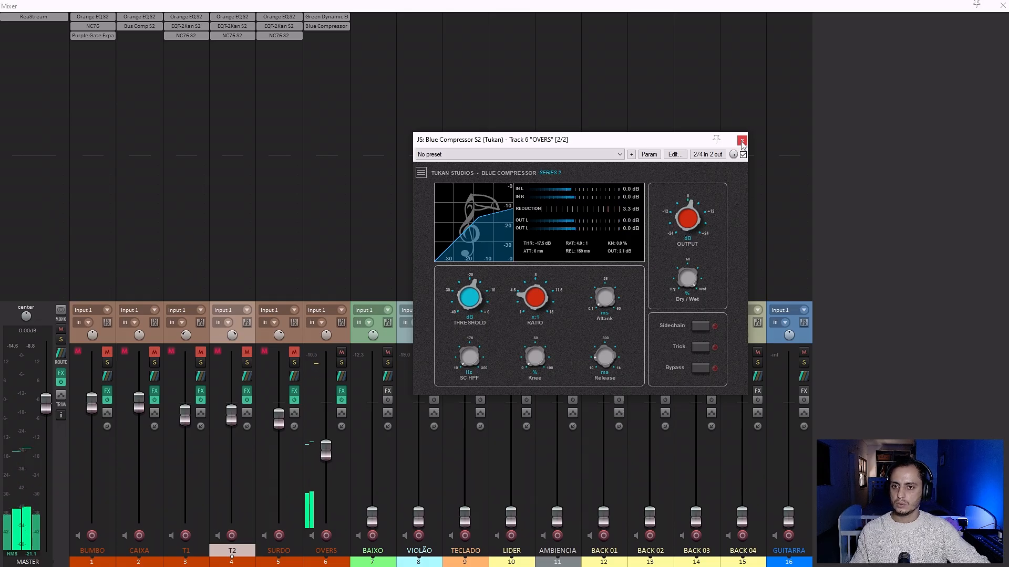
left_click(742, 139)
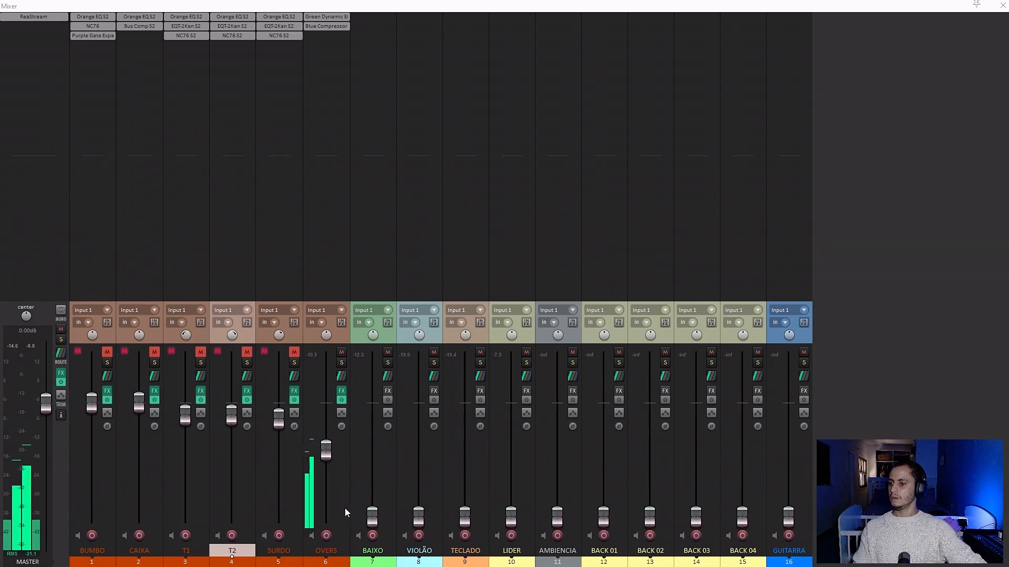
Lower the faders of SURDO, OVERS, T1, T2, CAIXA and BUMBO fully to -inf dB.
left_click_drag(279, 420, 279, 519)
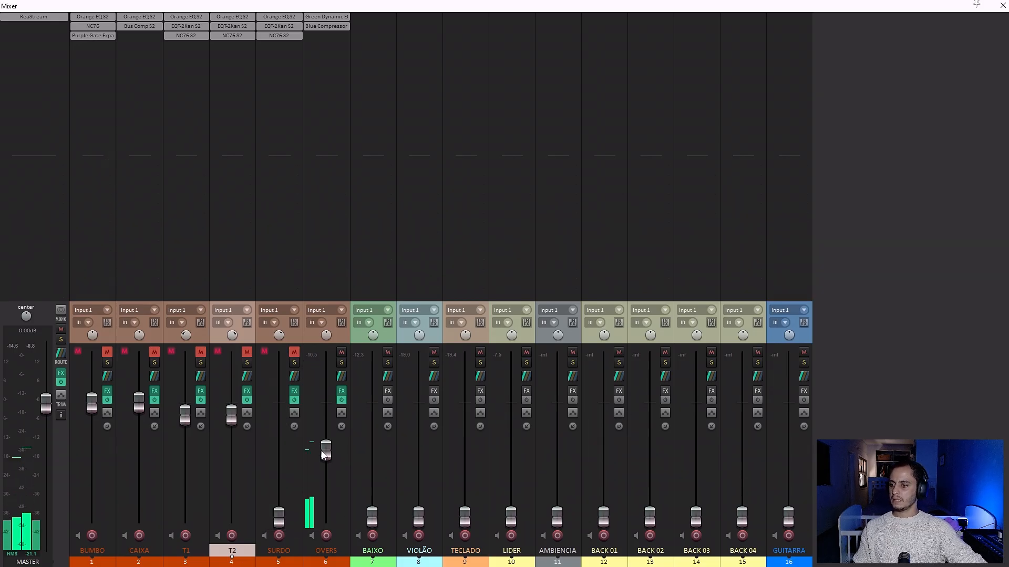
left_click_drag(325, 450, 326, 519)
left_click_drag(189, 425, 185, 517)
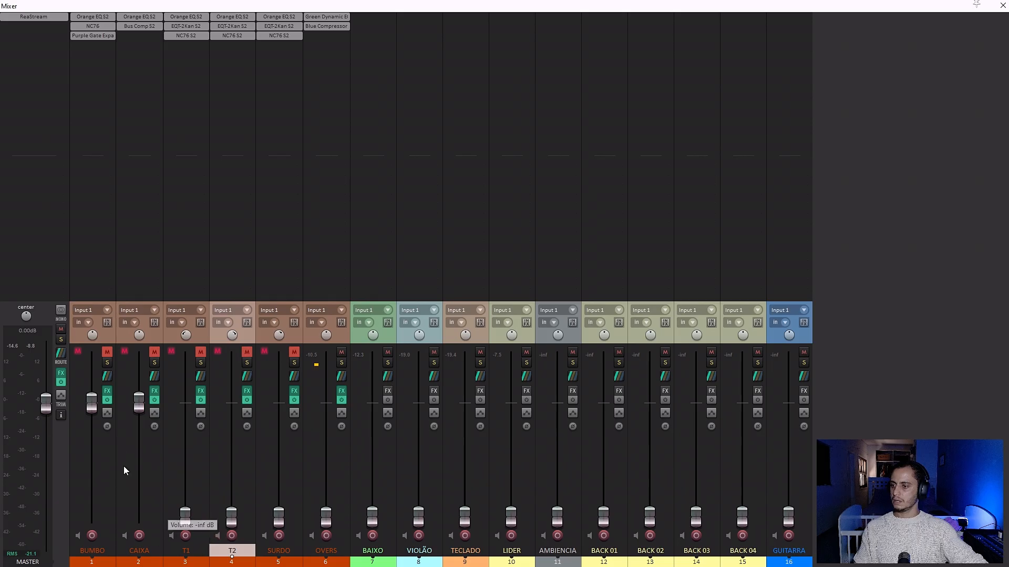
left_click_drag(139, 404, 139, 517)
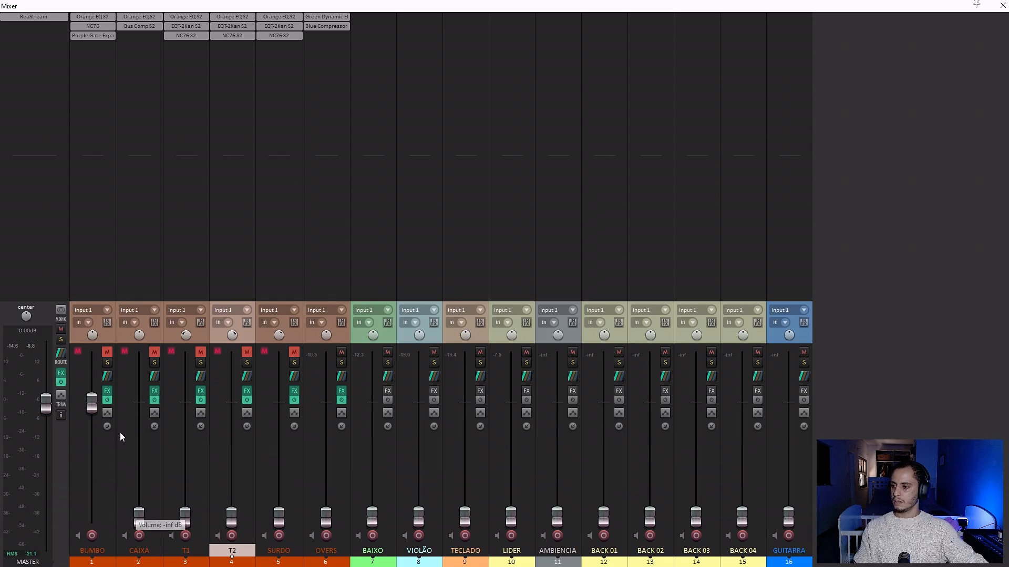
left_click_drag(91, 405, 92, 518)
Unmute the drum tracks BUMBO through SURDO and raise BUMBO's fader to about -1 dB.
left_click(107, 351)
left_click(154, 351)
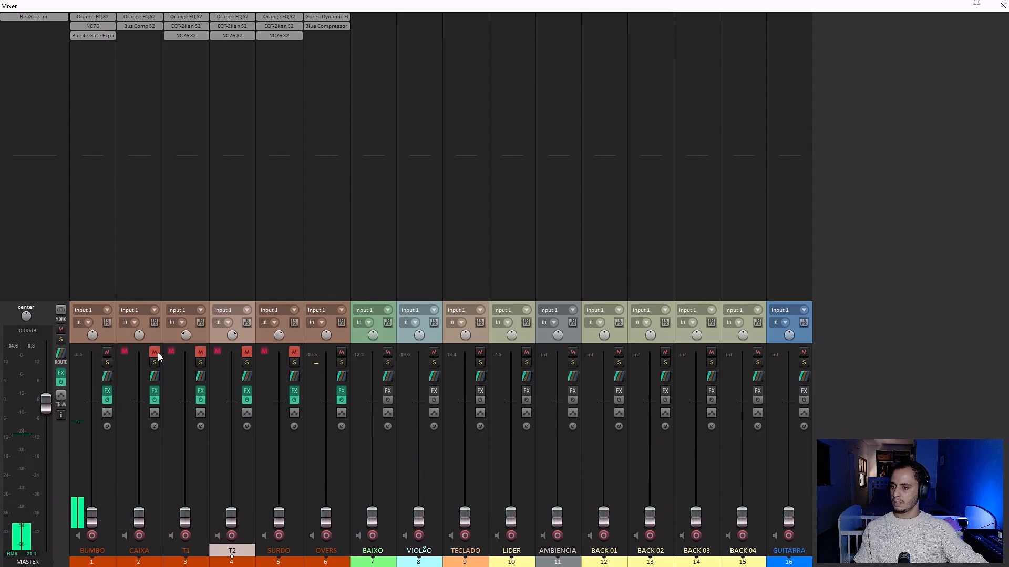
left_click(247, 351)
left_click(294, 351)
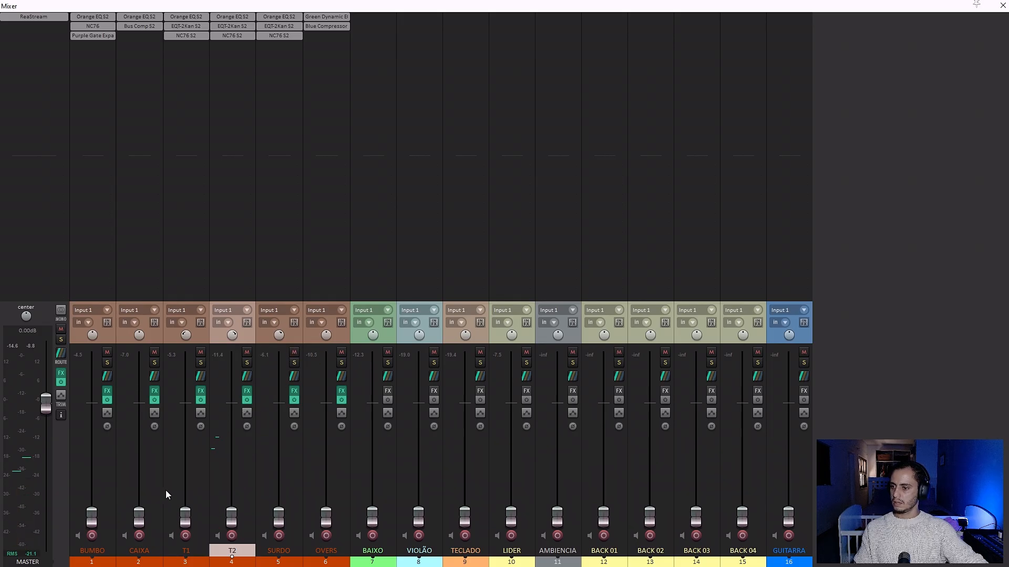
left_click_drag(92, 518, 91, 406)
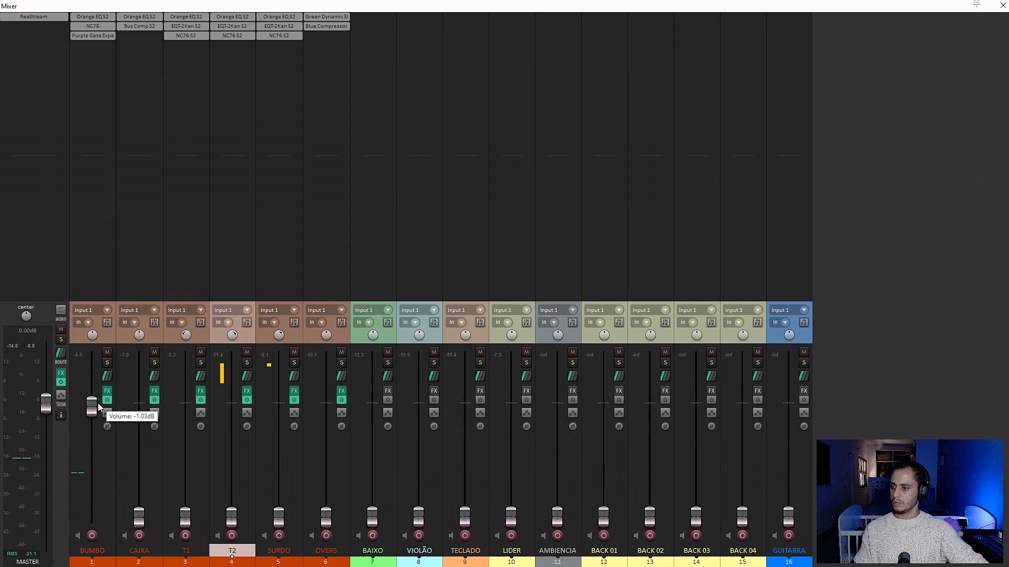
Close SURDO's EQT-2Kan window, replace the loop selection with measures 195 to 251 in the arrangement, and return to the mixer.
key("ctrl+m")
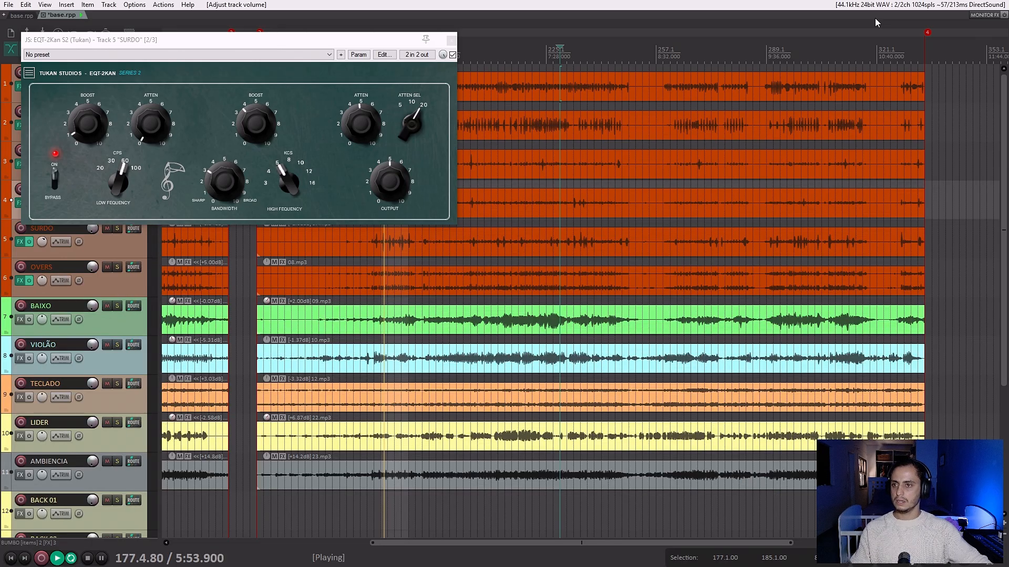
left_click(451, 40)
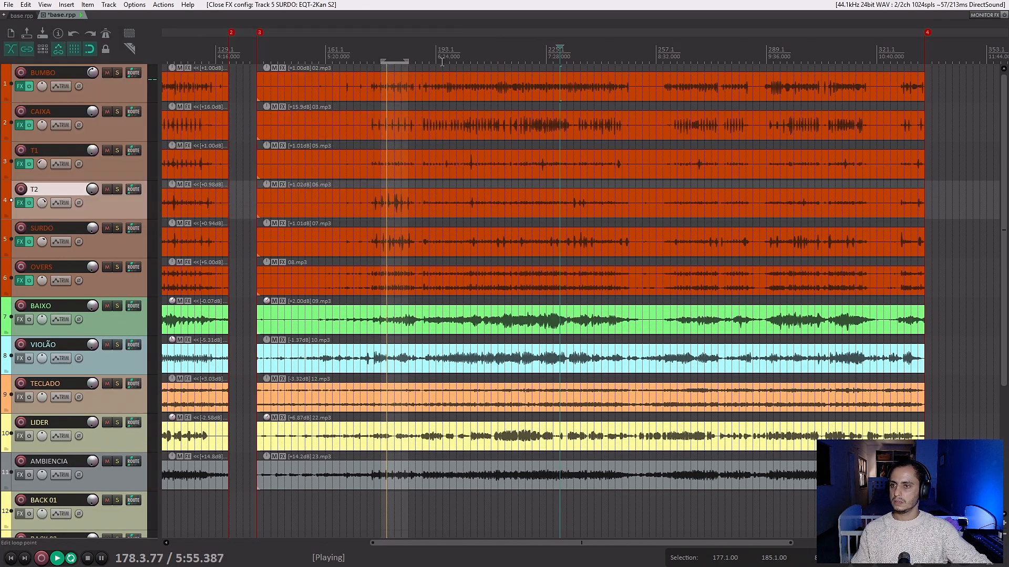
left_click(377, 60)
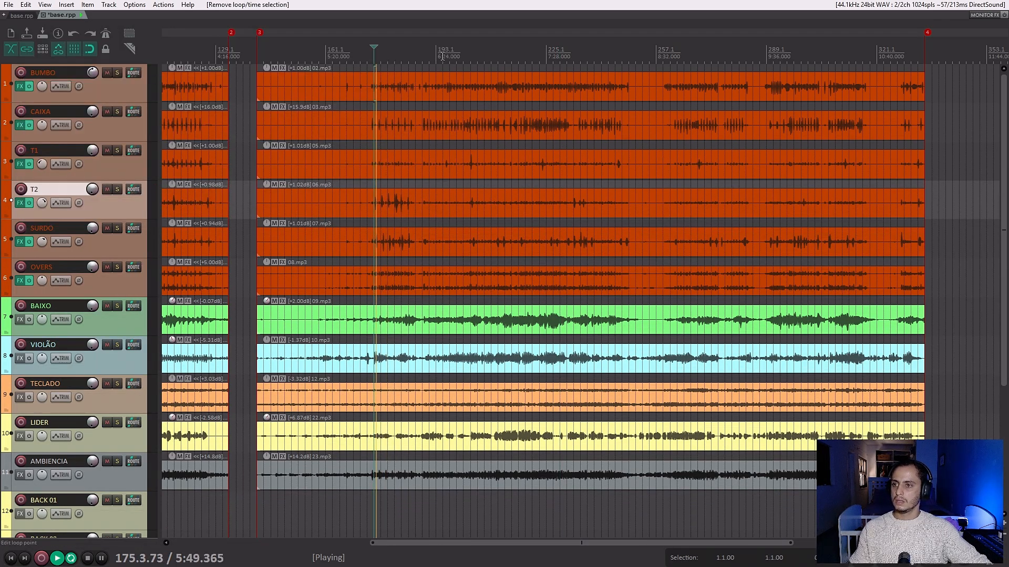
left_click_drag(442, 57, 634, 74)
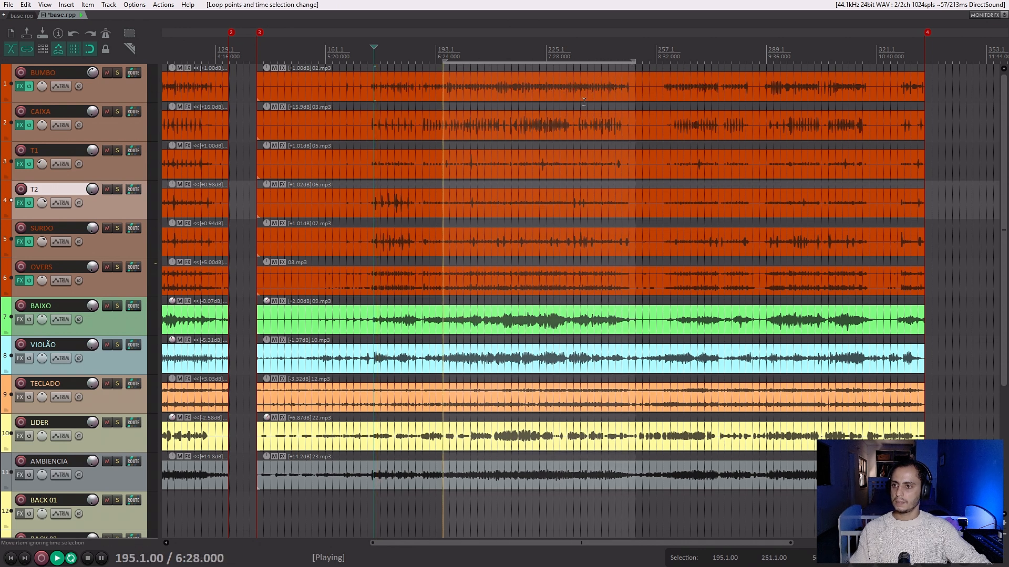
key("ctrl+m")
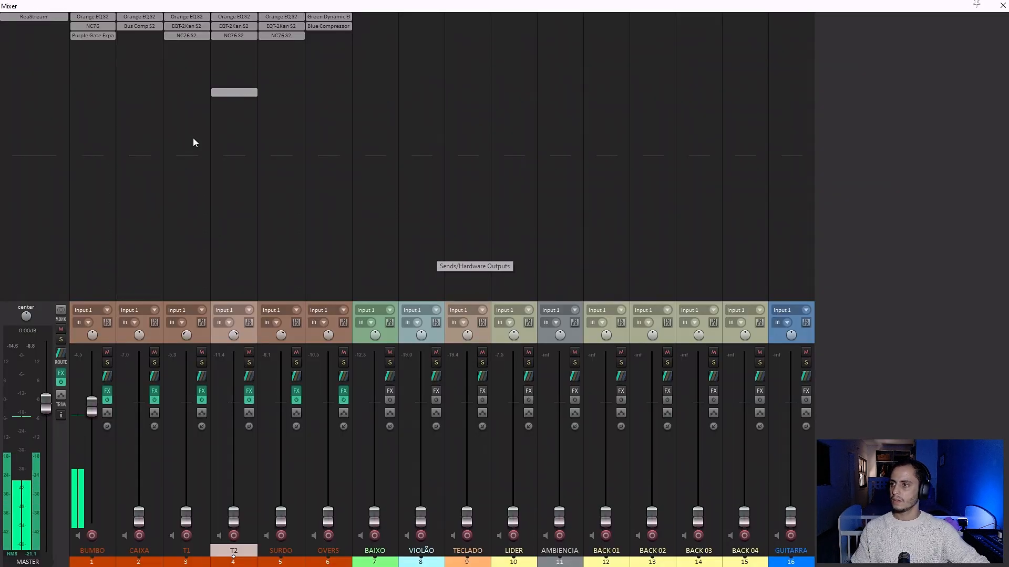
Raise BUMBO's fader slightly and bring in CAIXA, T1, T2, SURDO and OVERS beneath it, with T1 at about -3 dB.
left_click_drag(91, 412, 90, 408)
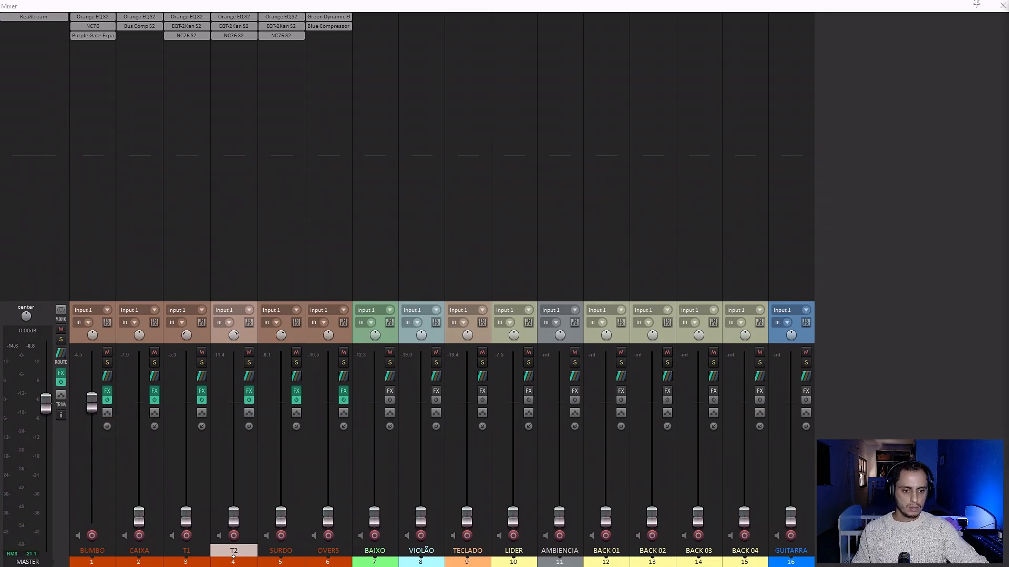
left_click_drag(90, 426, 92, 411)
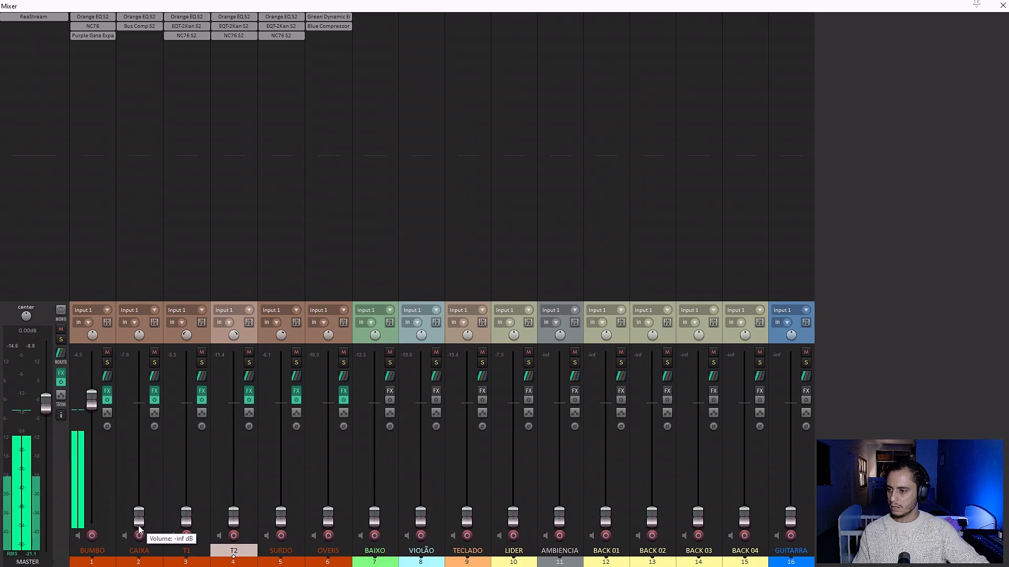
left_click_drag(139, 528, 148, 415)
left_click_drag(187, 518, 193, 415)
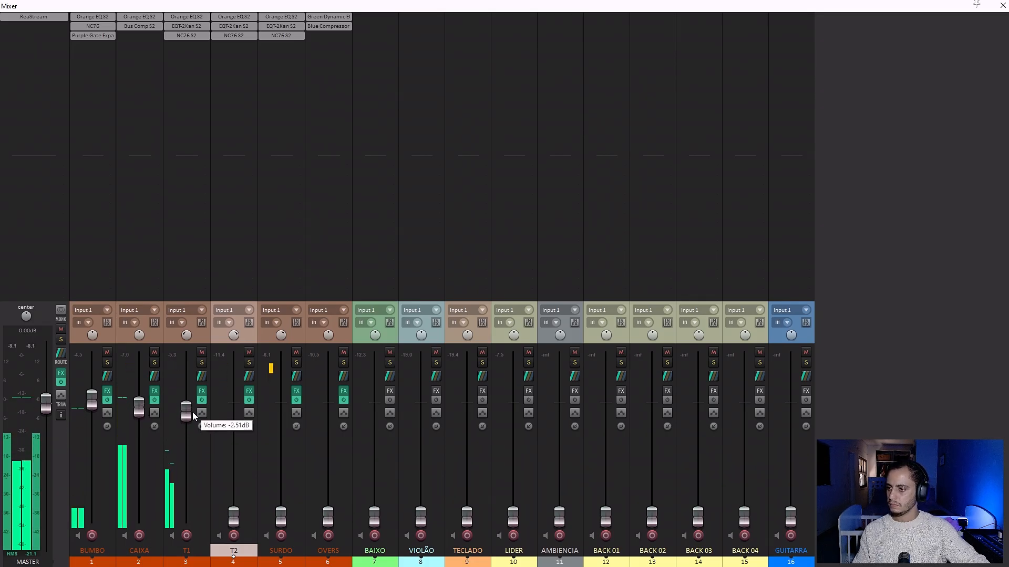
left_click_drag(234, 517, 246, 418)
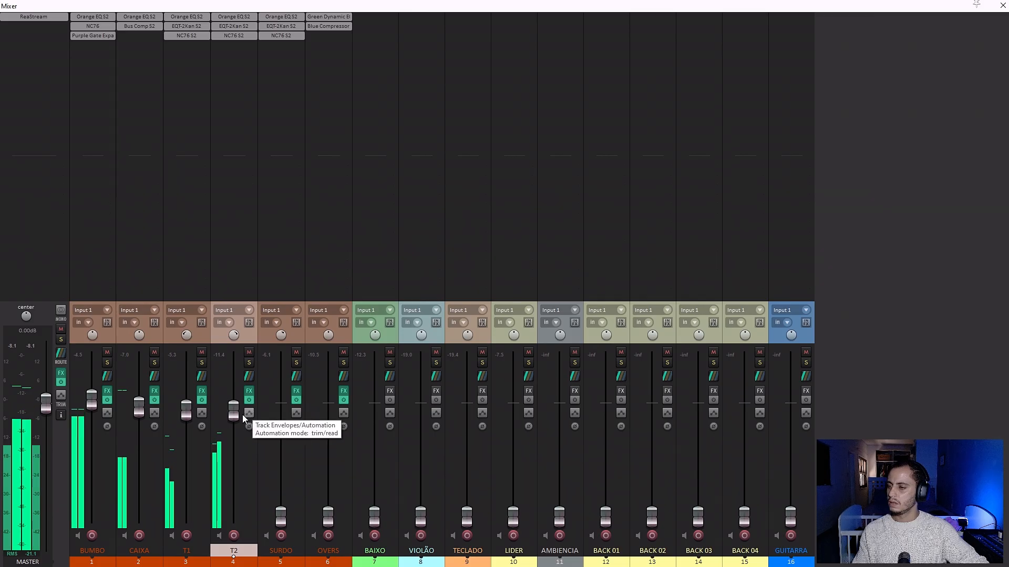
left_click_drag(280, 516, 289, 411)
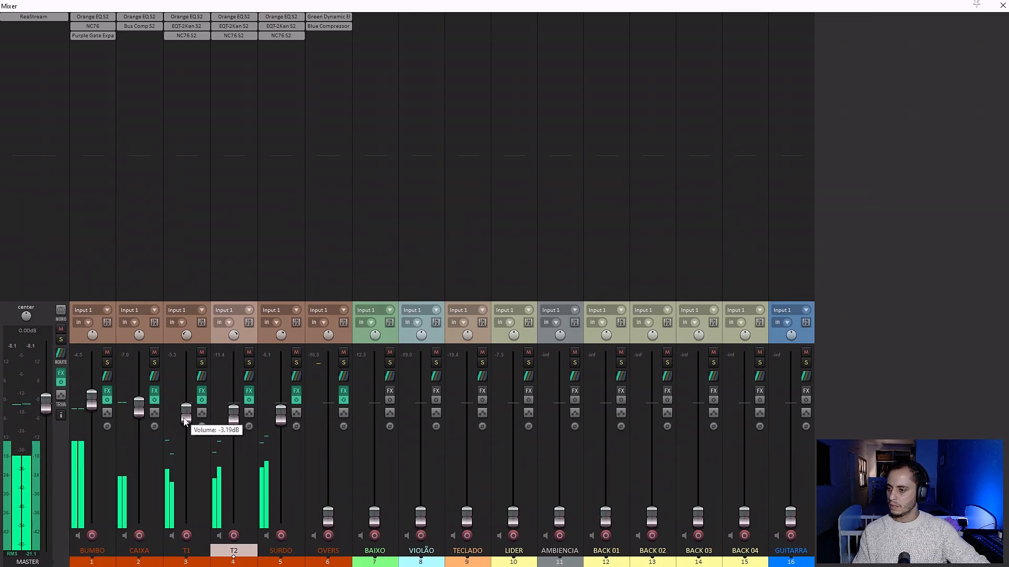
left_click_drag(328, 517, 326, 430)
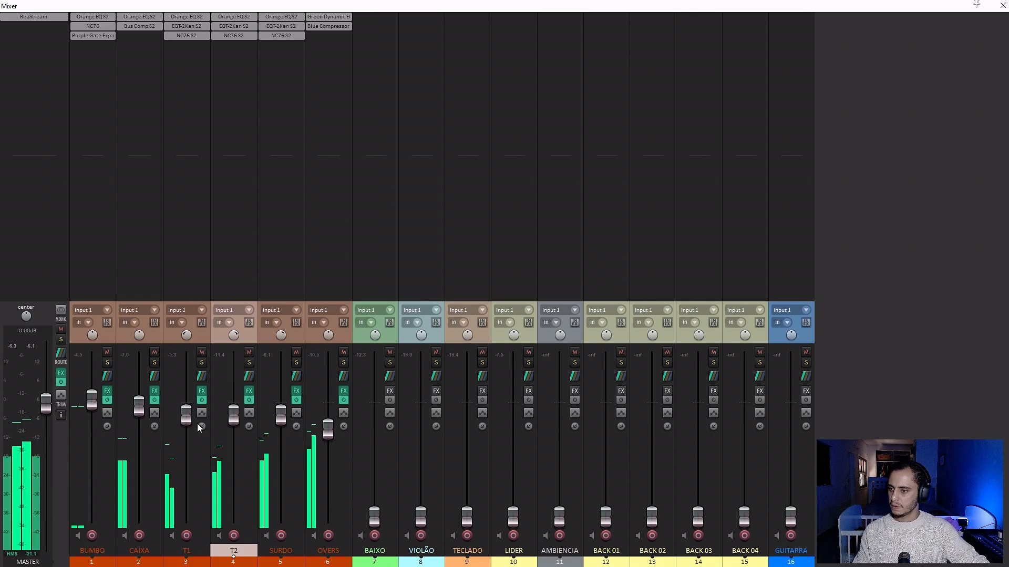
Select T1, T2 and SURDO together and lower their faders slightly, and review CAIXA's Orange EQ before closing it.
left_click(202, 336)
left_click(265, 339, "shift")
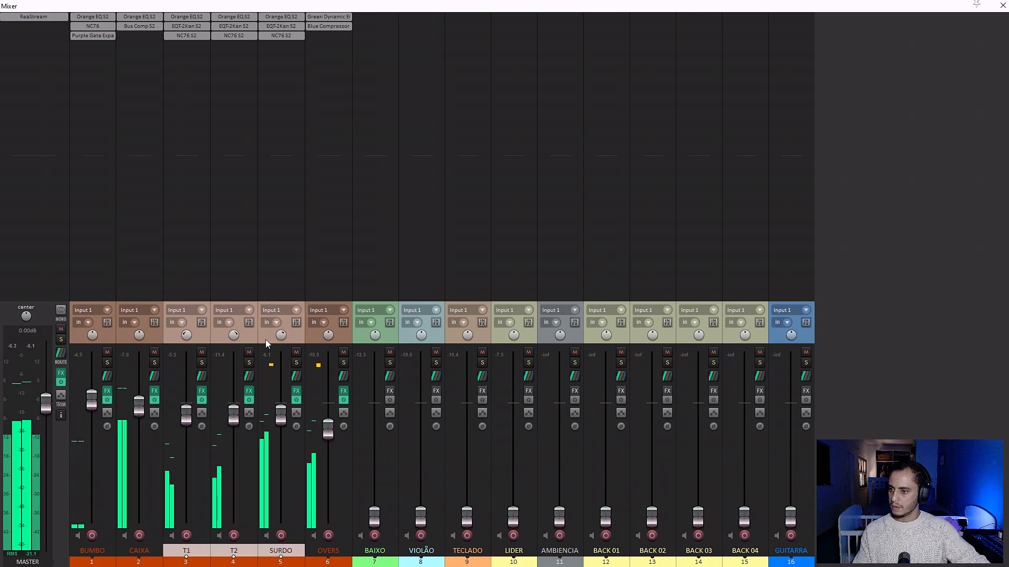
left_click_drag(281, 413, 280, 420)
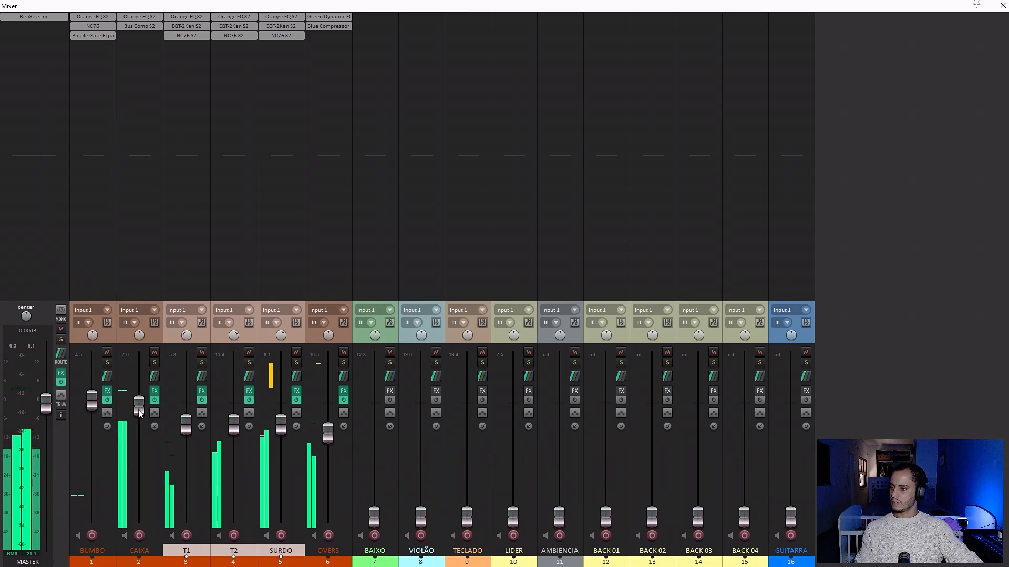
left_click(134, 18)
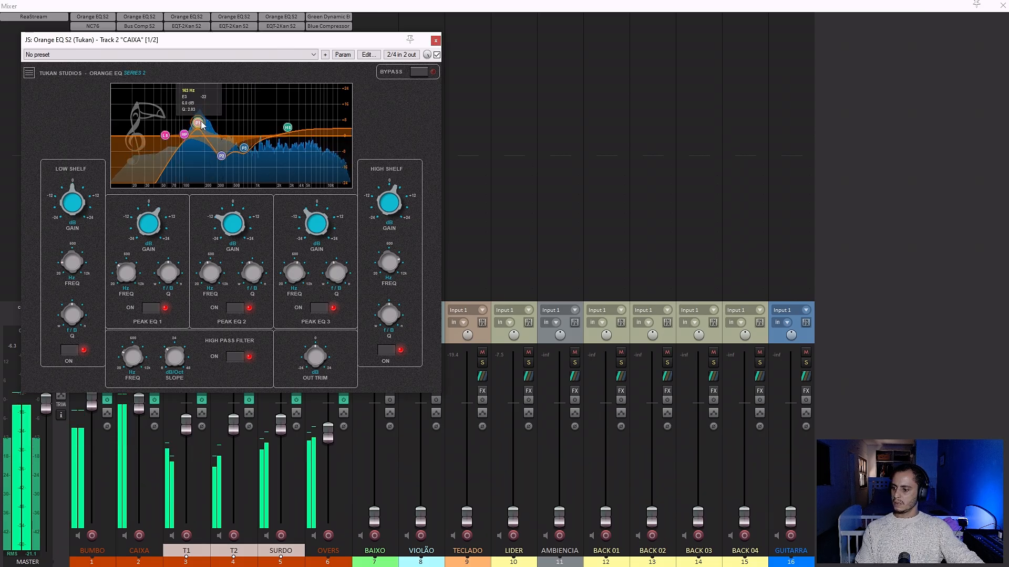
left_click(435, 41)
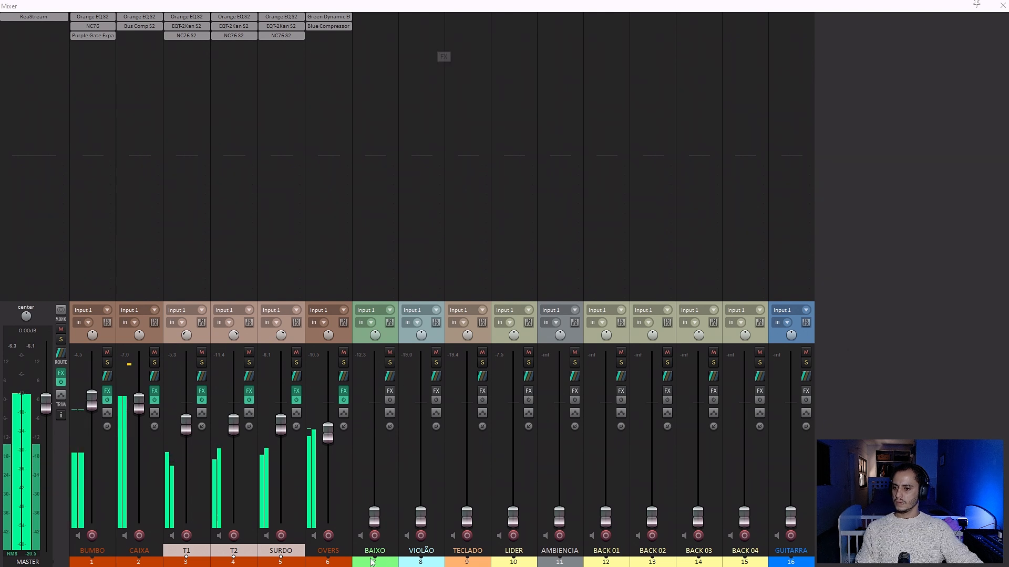
Insert a new track after OVERS and name it "bateria".
left_click(337, 562)
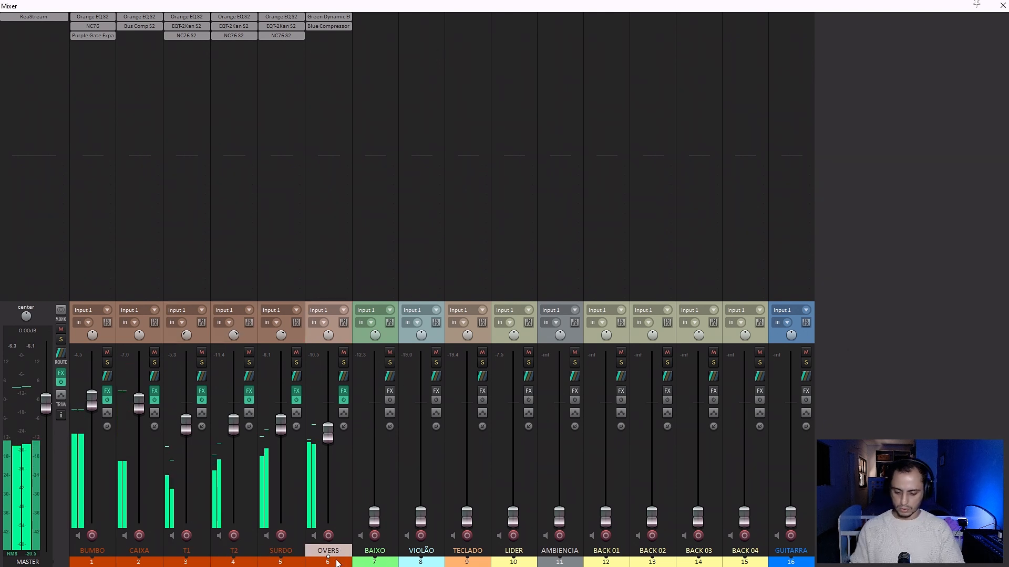
key("ctrl+t")
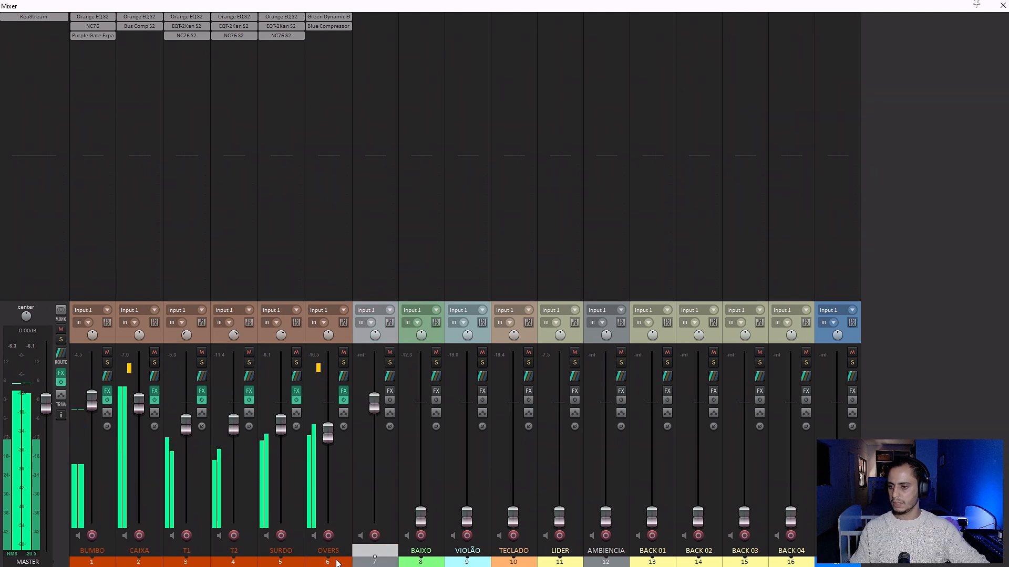
double_click(369, 548)
type("bater")
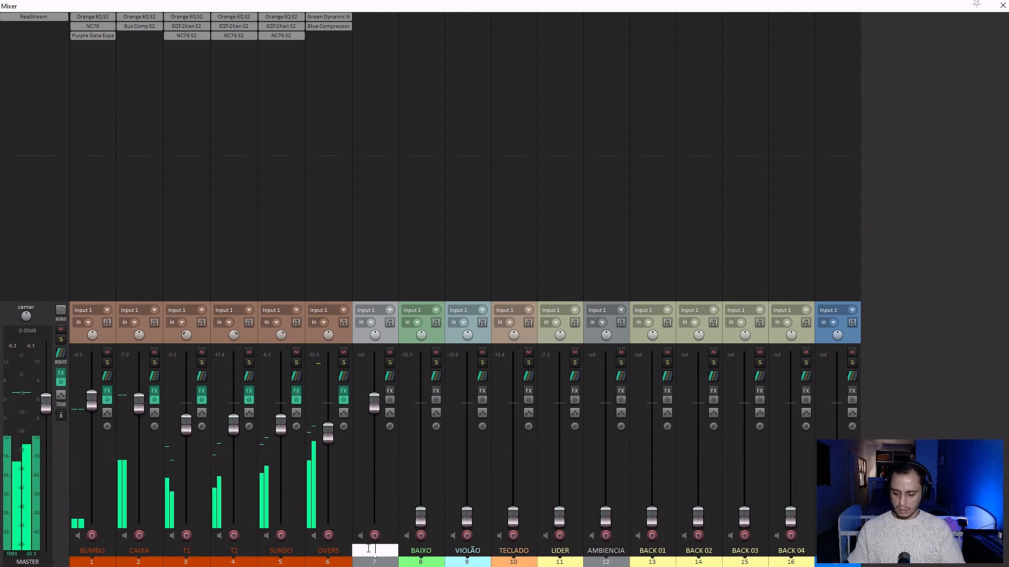
type("ia")
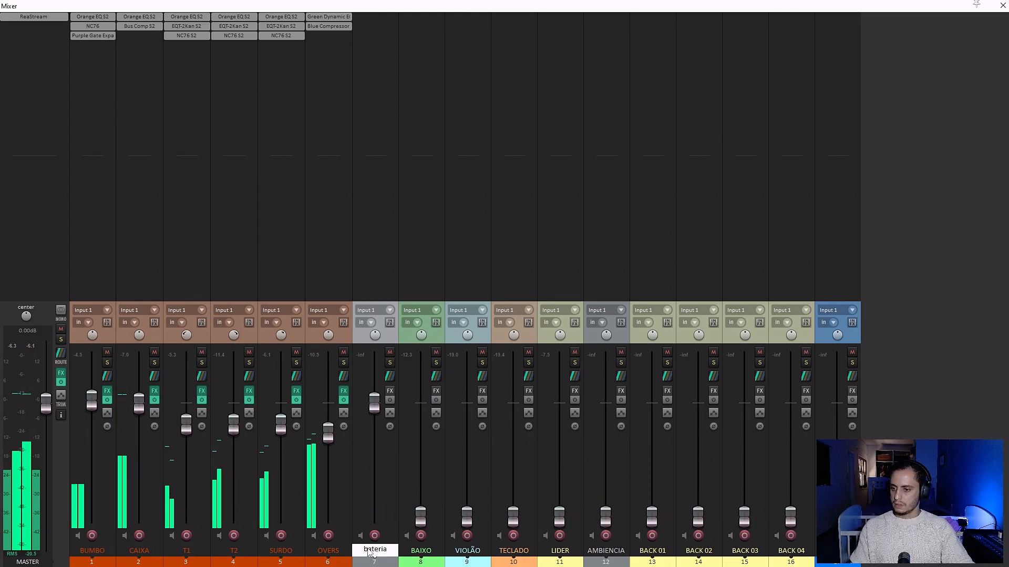
key("Return")
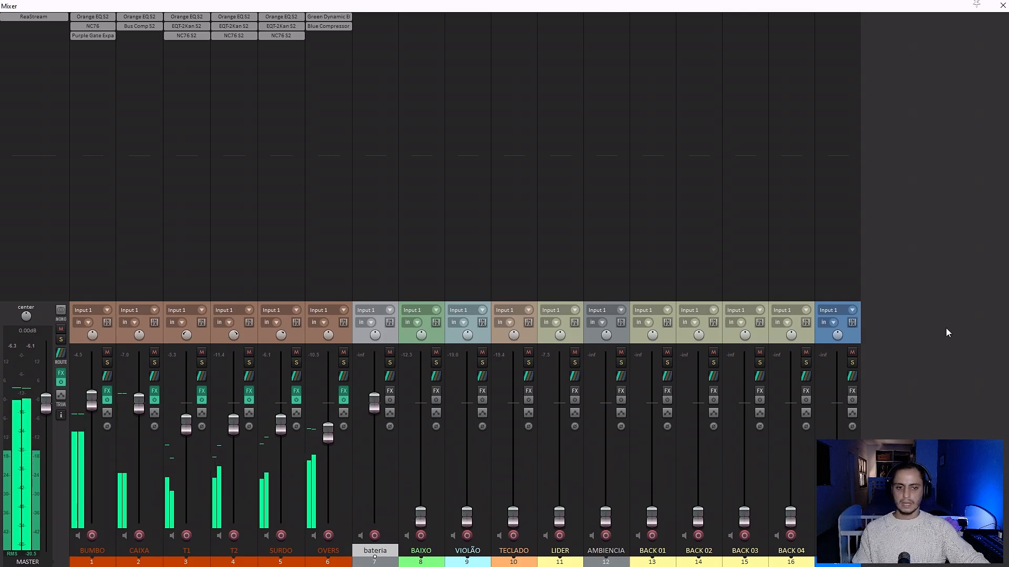
Select the six drum tracks from BUMBO to OVERS in the arrangement and move them below the bateria track.
key("ctrl+m")
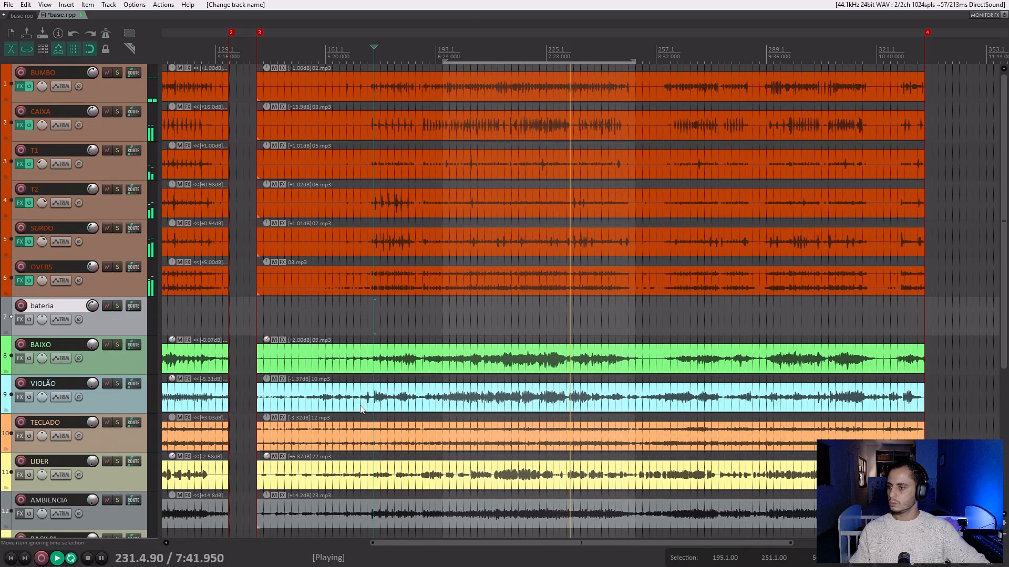
left_click(123, 285)
left_click(134, 89, "shift")
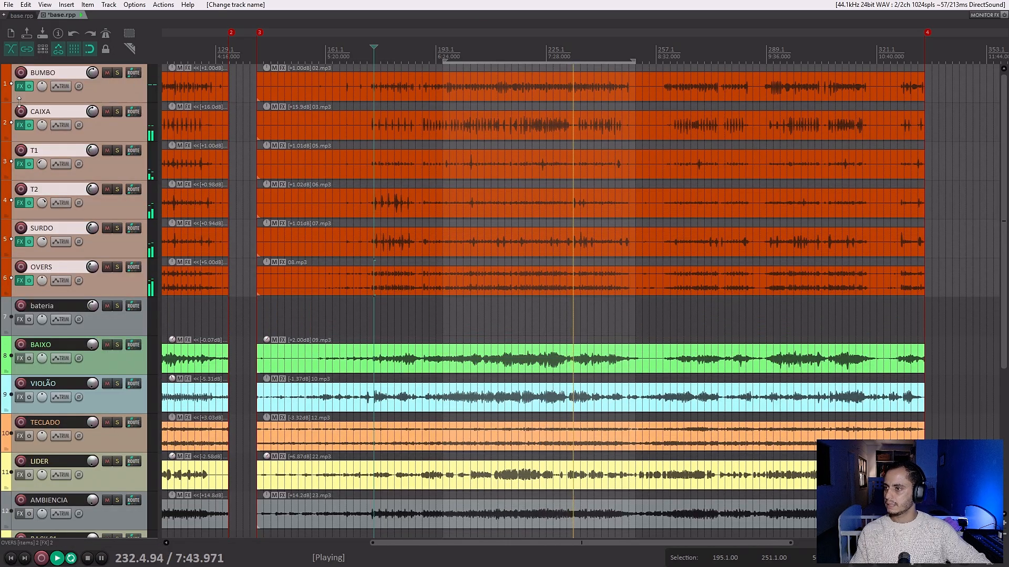
left_click_drag(18, 100, 28, 317)
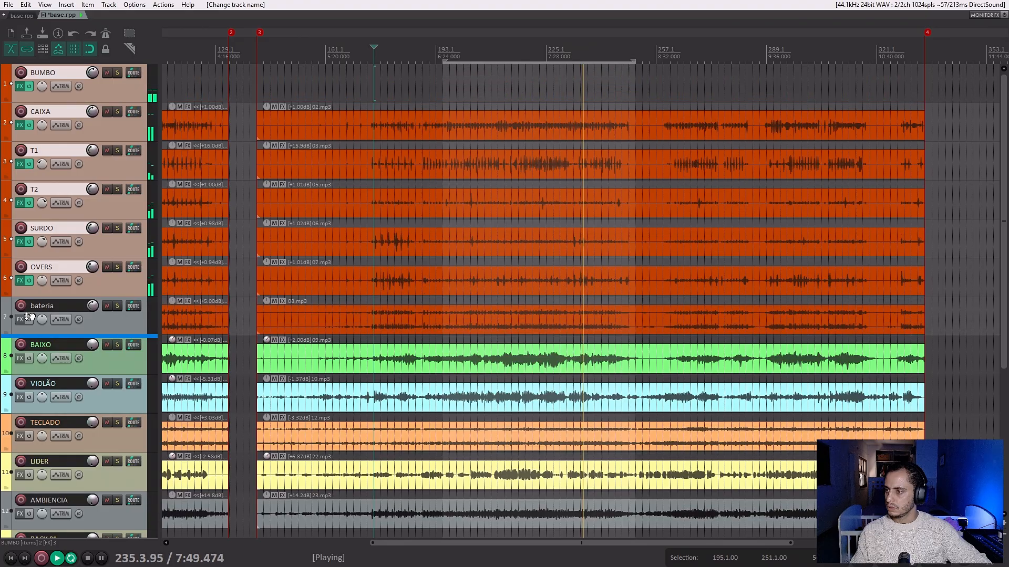
Nest the six selected drum tracks inside bateria so it becomes their folder track.
left_click(134, 122)
left_click(114, 328, "shift")
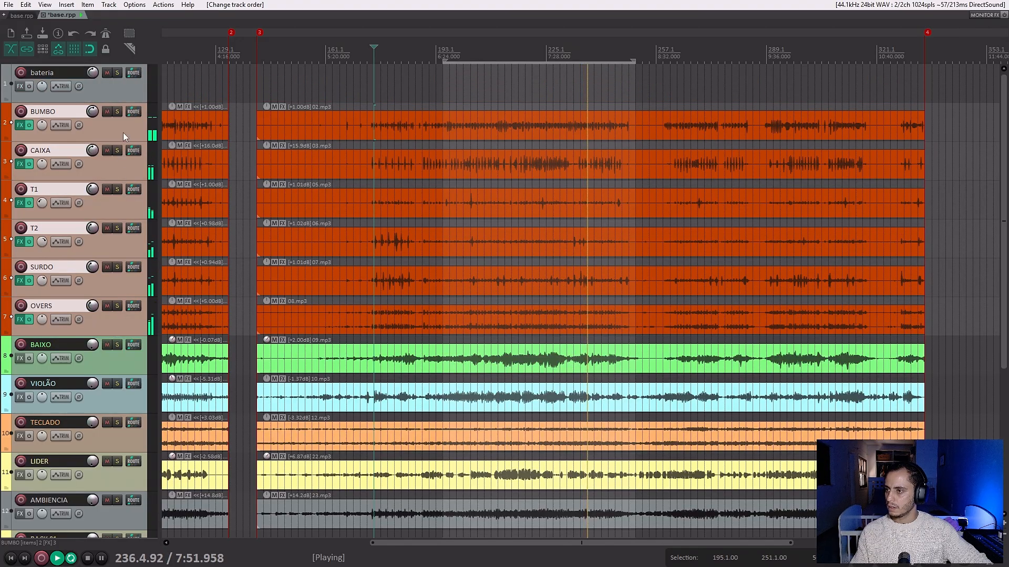
left_click_drag(123, 132, 121, 81)
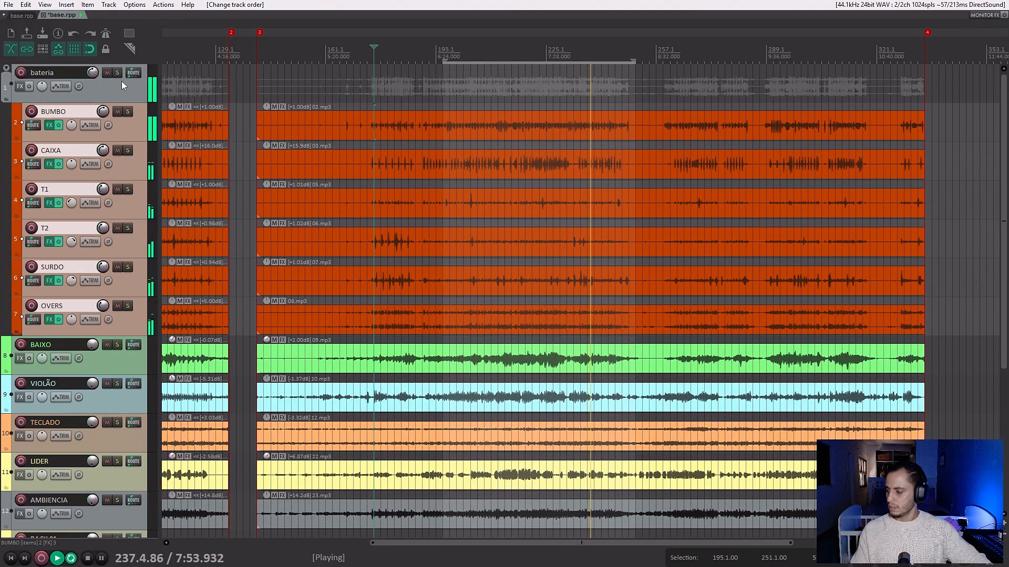
Mute and unmute bateria to test its control over the drum tracks, return to the mixer and stop playback.
left_click(123, 88)
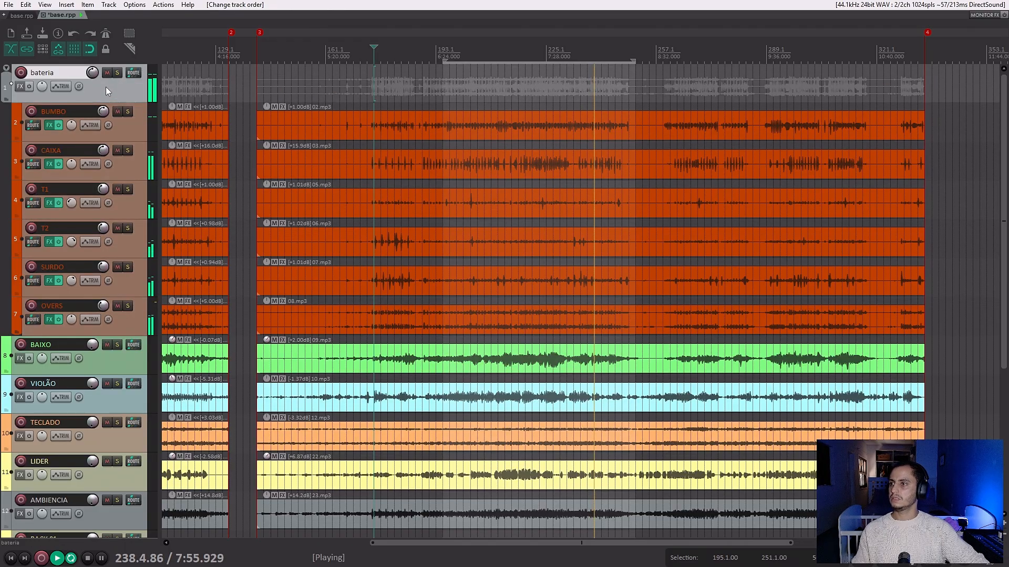
left_click(107, 74)
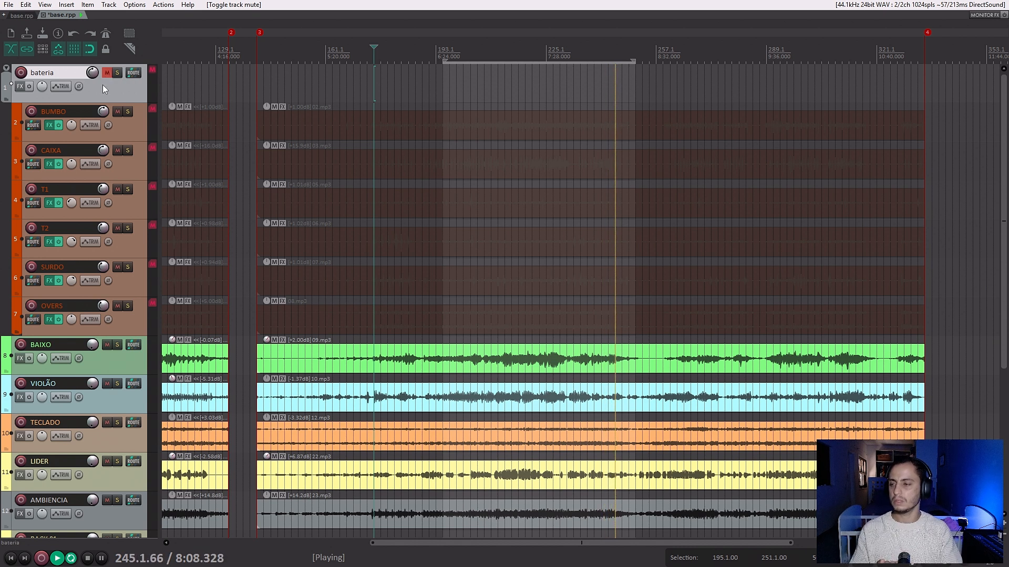
left_click(106, 72)
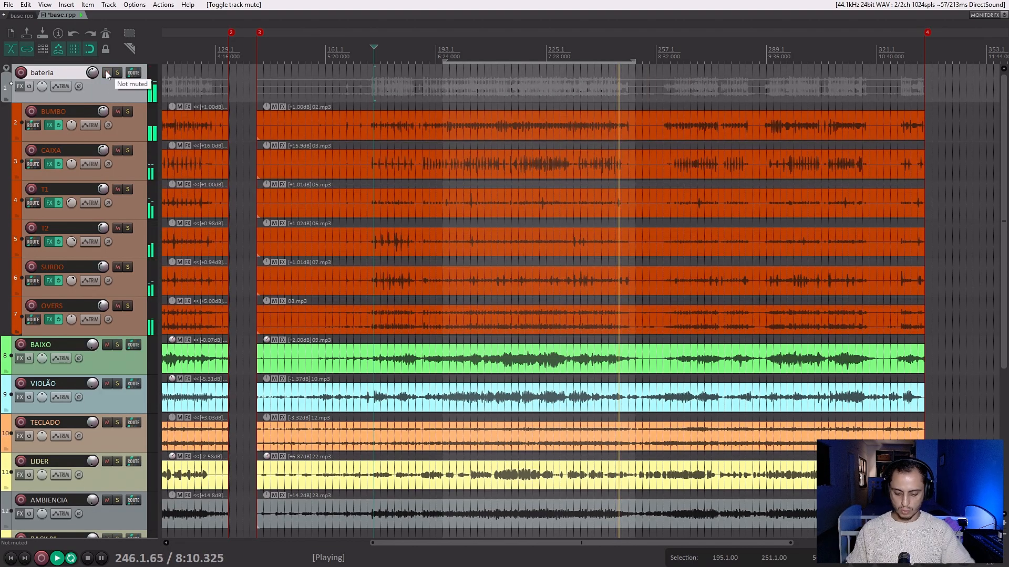
key("ctrl+m")
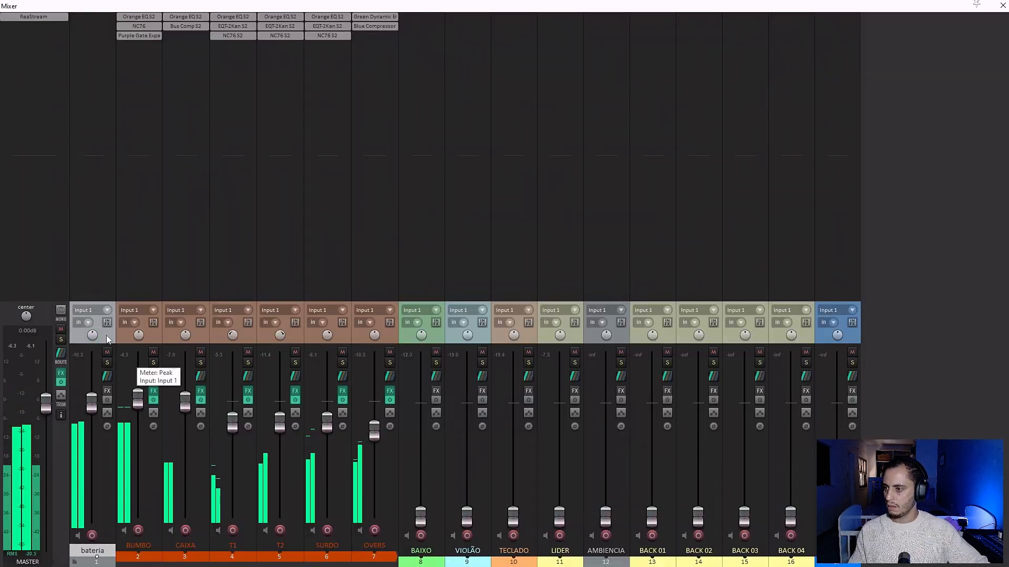
key("space")
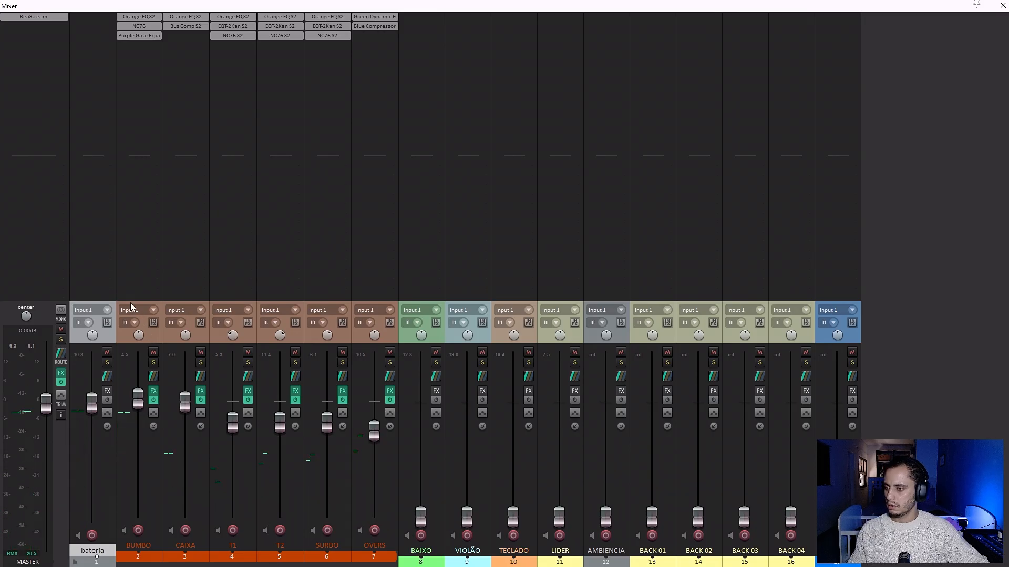
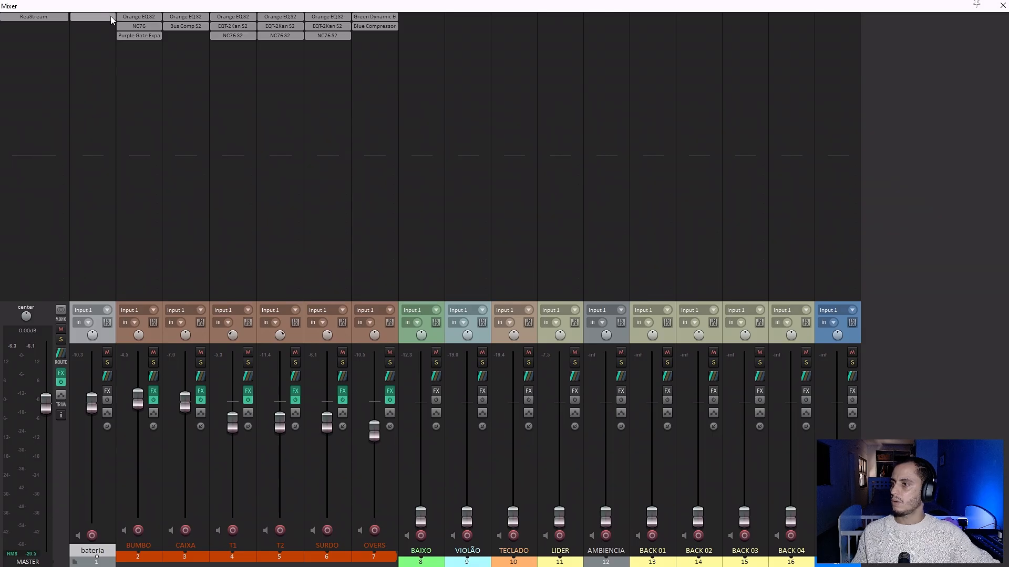
Add the Bus Comp S2 (Tukan) compressor to the bateria folder track and close its window.
left_click(110, 18)
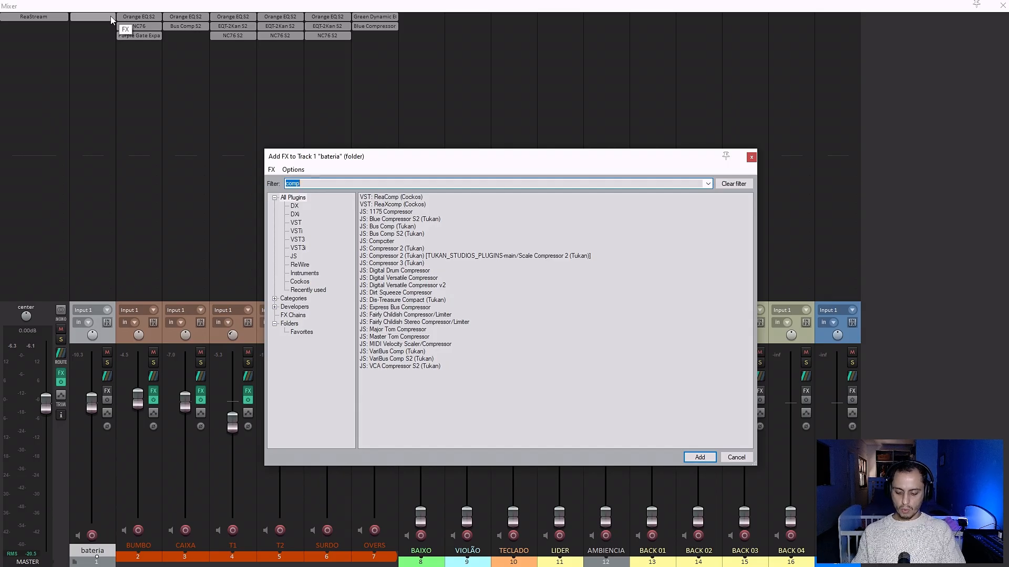
double_click(400, 234)
left_click_drag(181, 46, 573, 133)
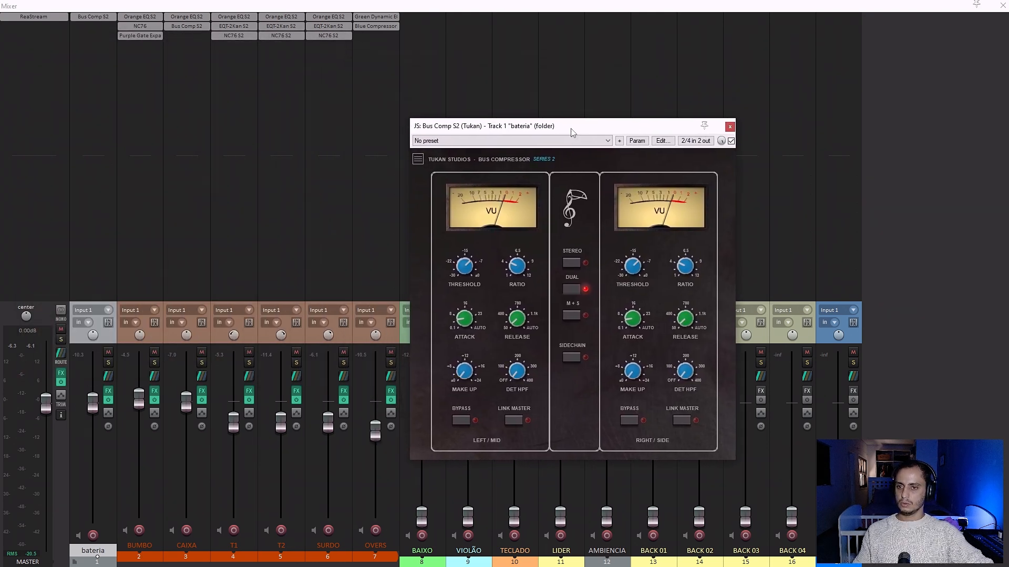
left_click(730, 127)
double_click(732, 129)
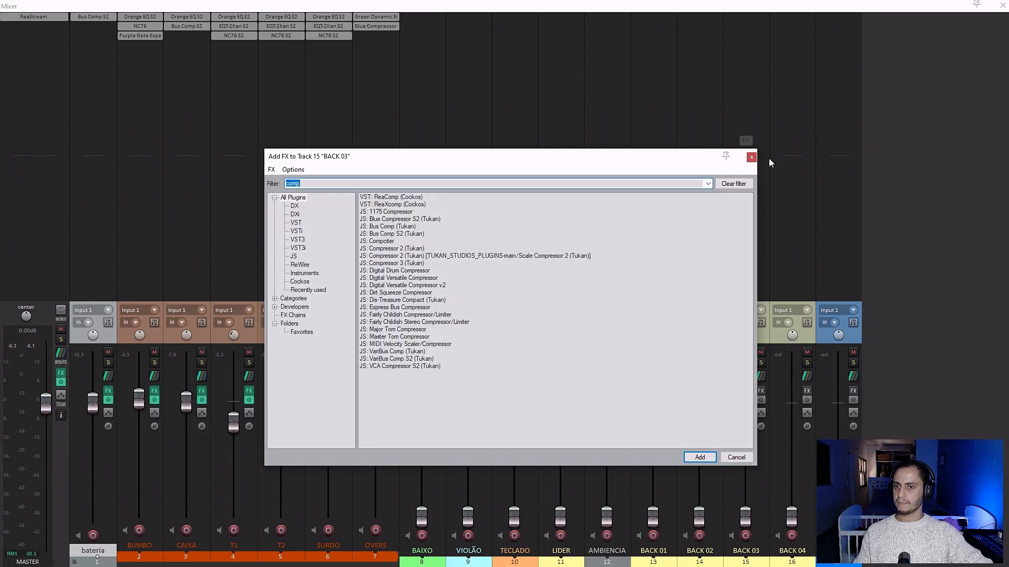
left_click(751, 157)
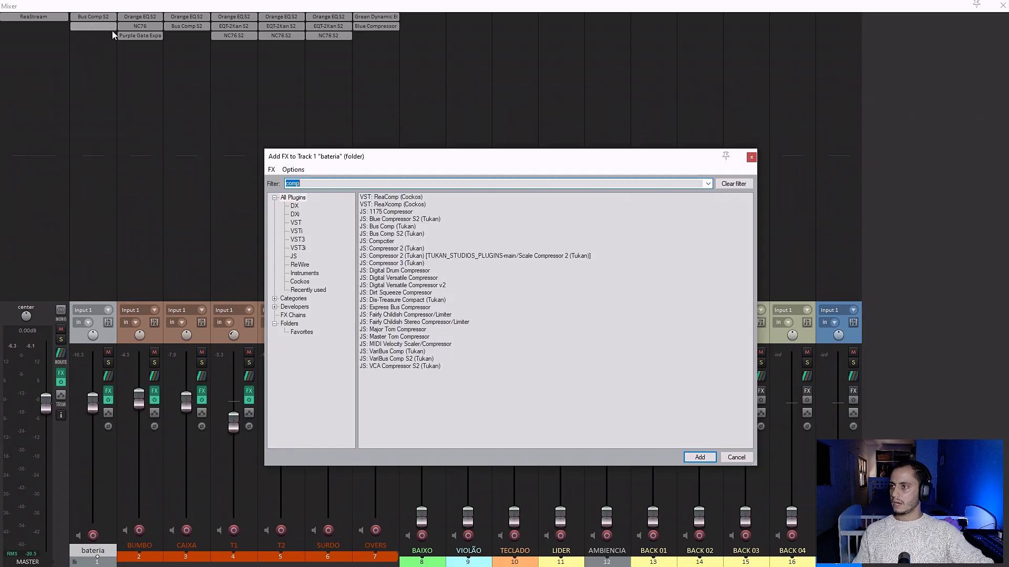
Add the Orange EQ S2 (Tukan) equalizer to bateria after the Bus Comp S2 and close its window.
double_click(112, 31)
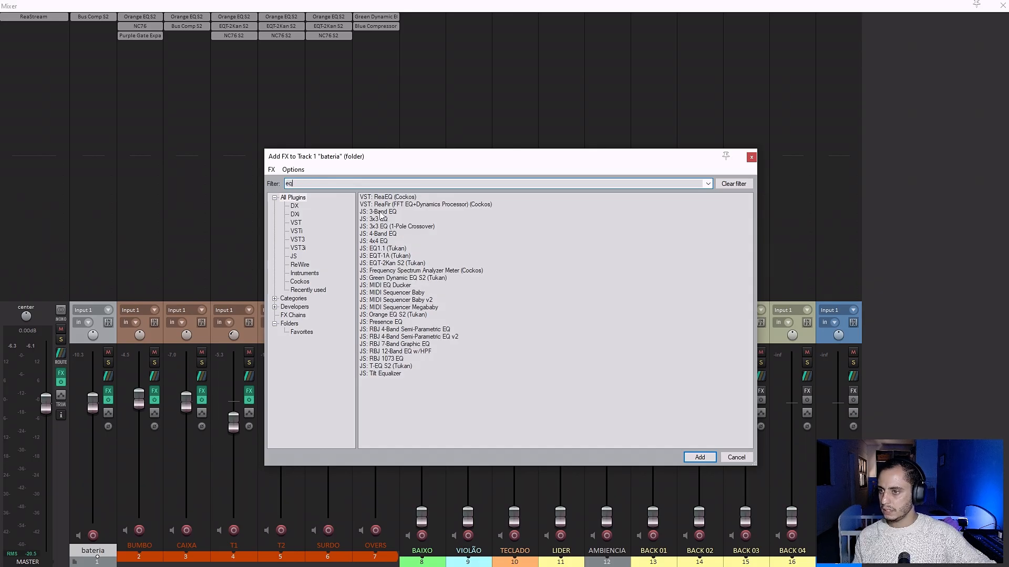
double_click(378, 314)
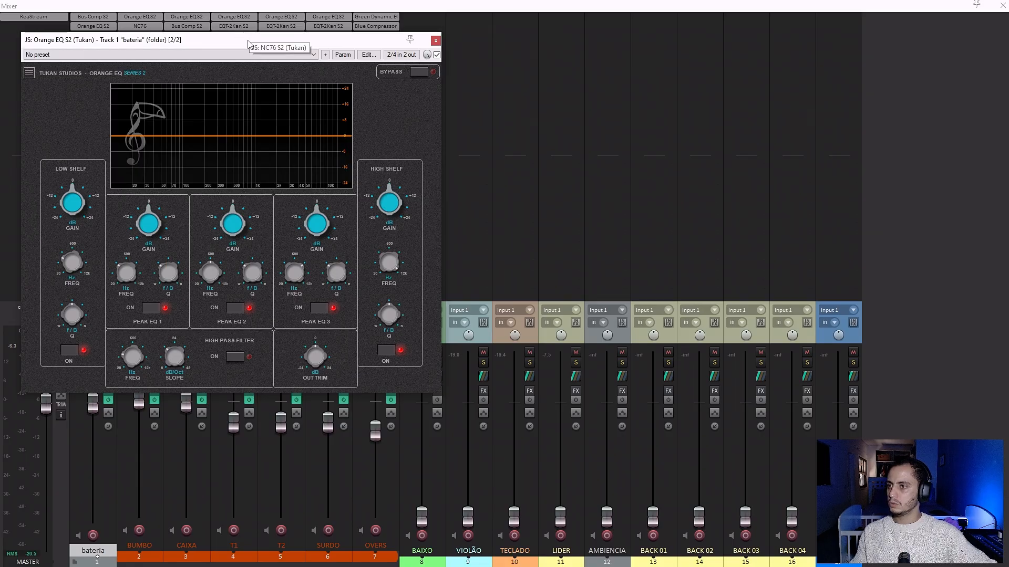
left_click_drag(249, 44, 690, 66)
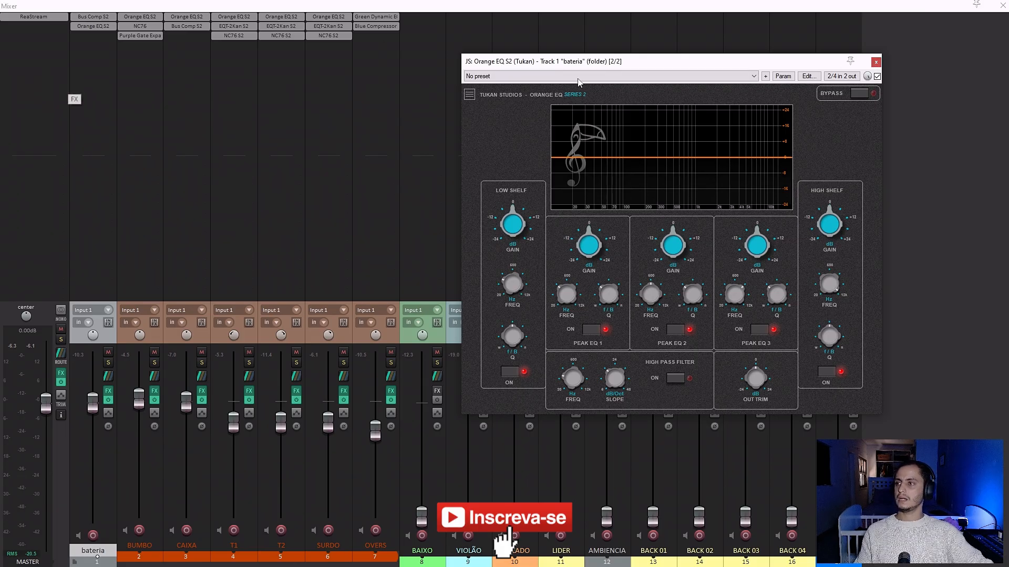
left_click(876, 63)
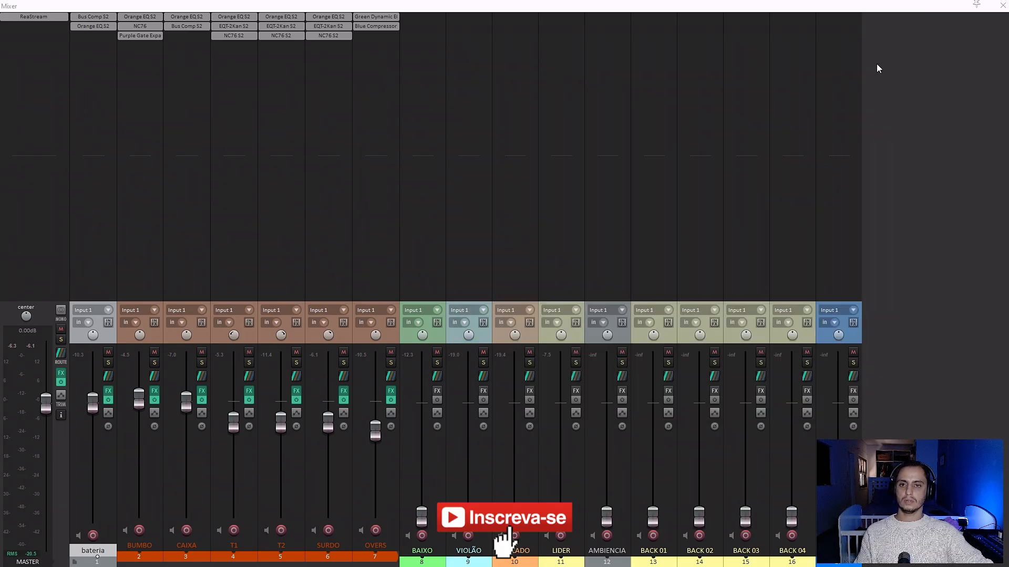
Reorder bateria's effects so Orange EQ S2 precedes Bus Comp S2, and open the equalizer with playback running.
left_click_drag(96, 18, 95, 28)
left_click(93, 18)
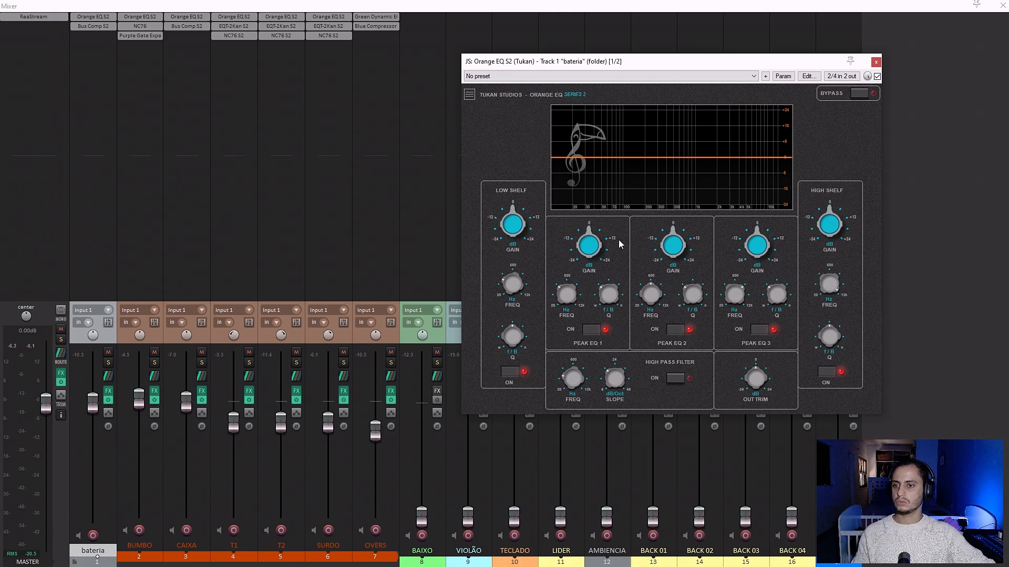
key("space")
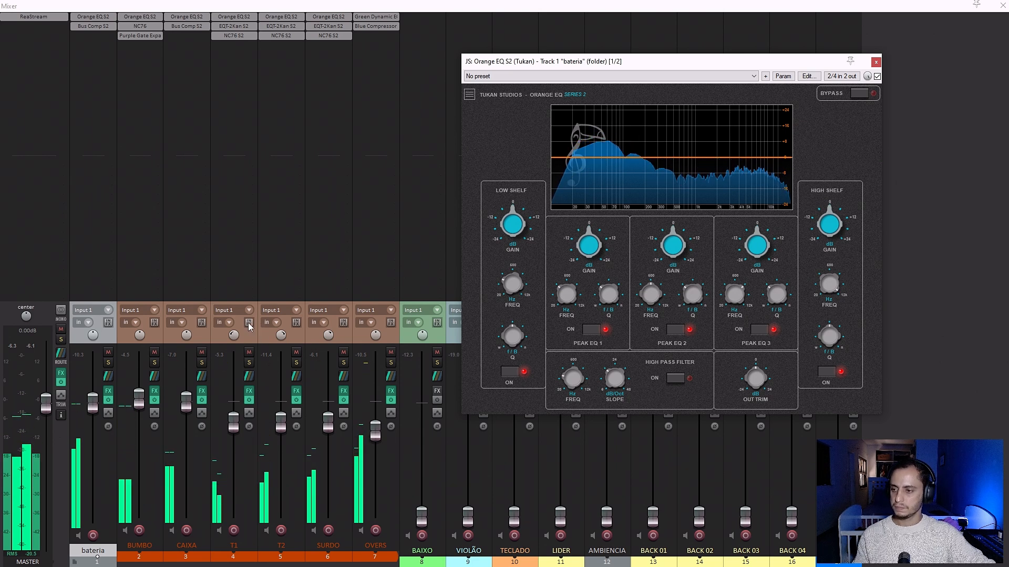
Select T1, T2 and SURDO, raise their faders together to about -4.07 dB, and solo all three.
left_click(247, 339)
left_click(338, 336, "shift")
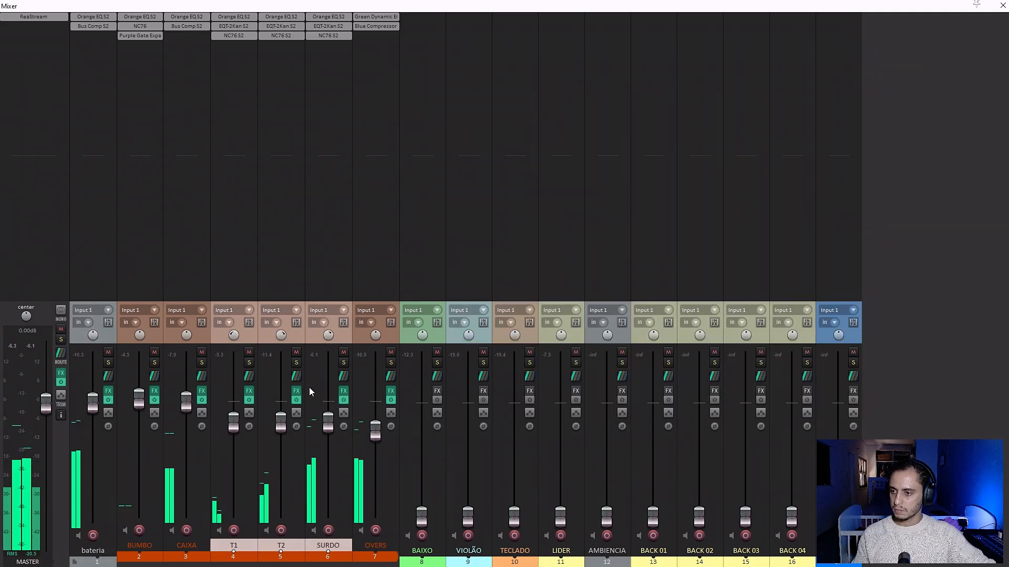
left_click_drag(328, 423, 326, 414)
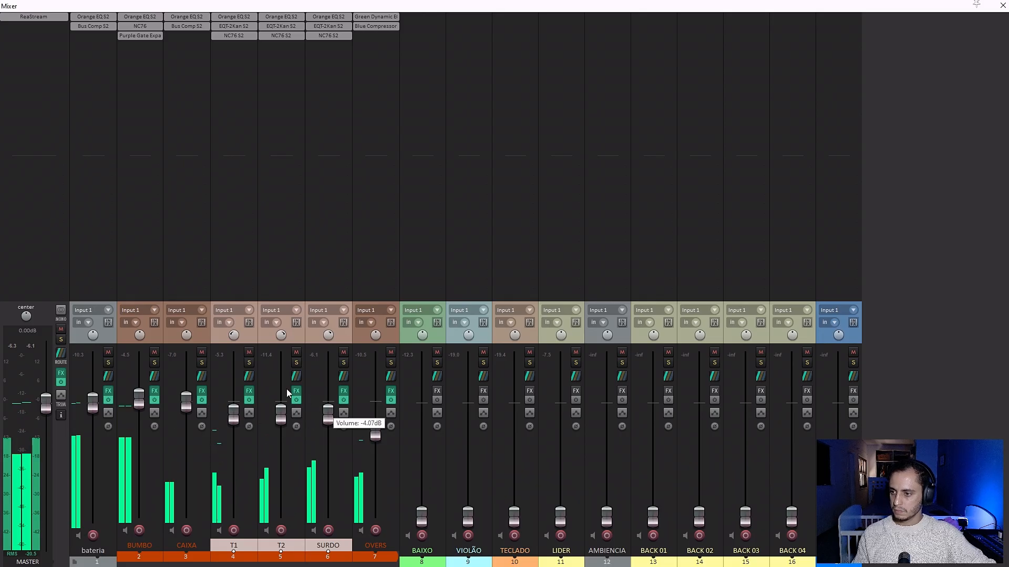
left_click(249, 363)
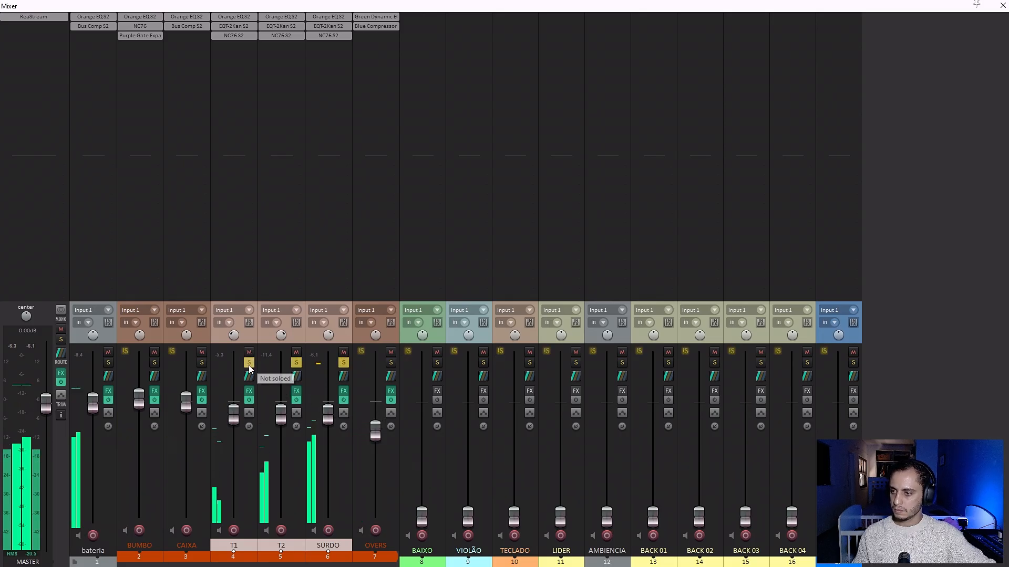
In bateria's Orange EQ, move the low shelf to about 20 Hz with a slight boost and sweep peak 2 to a narrow cut near 130 Hz.
left_click(93, 17)
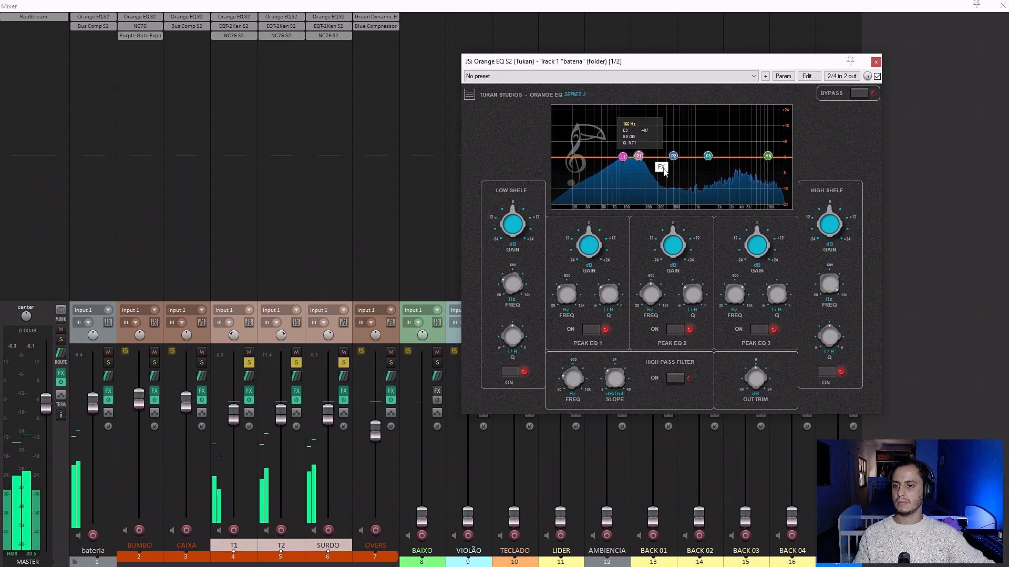
left_click_drag(674, 159, 574, 158)
scroll(668, 144, "up", 3)
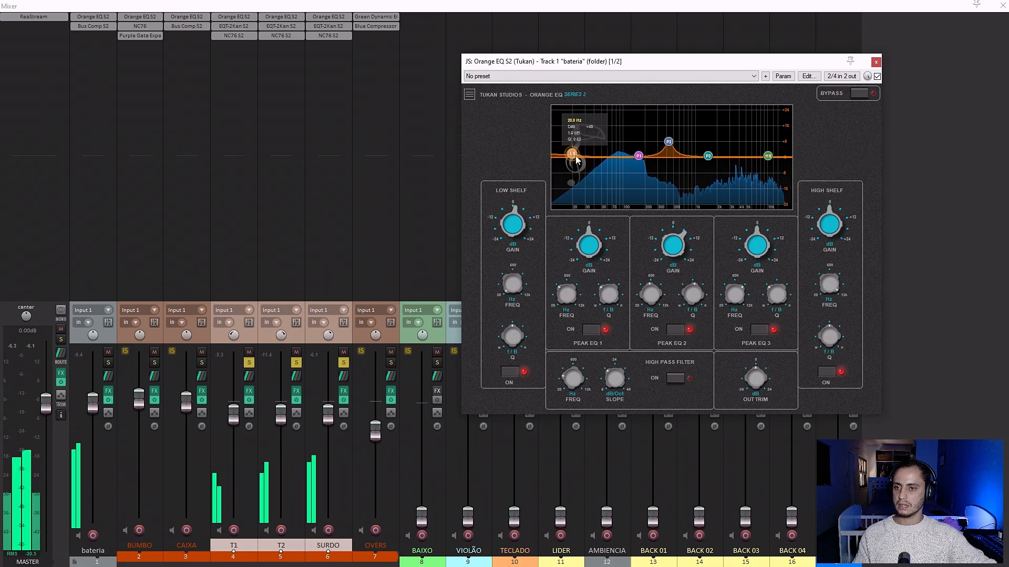
left_click_drag(659, 138, 649, 123)
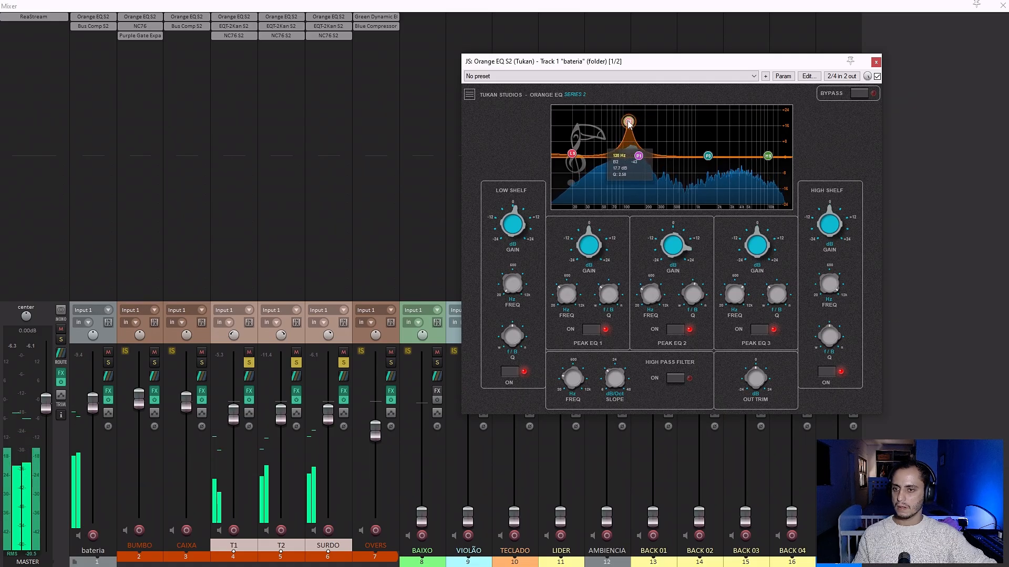
left_click_drag(629, 123, 628, 123)
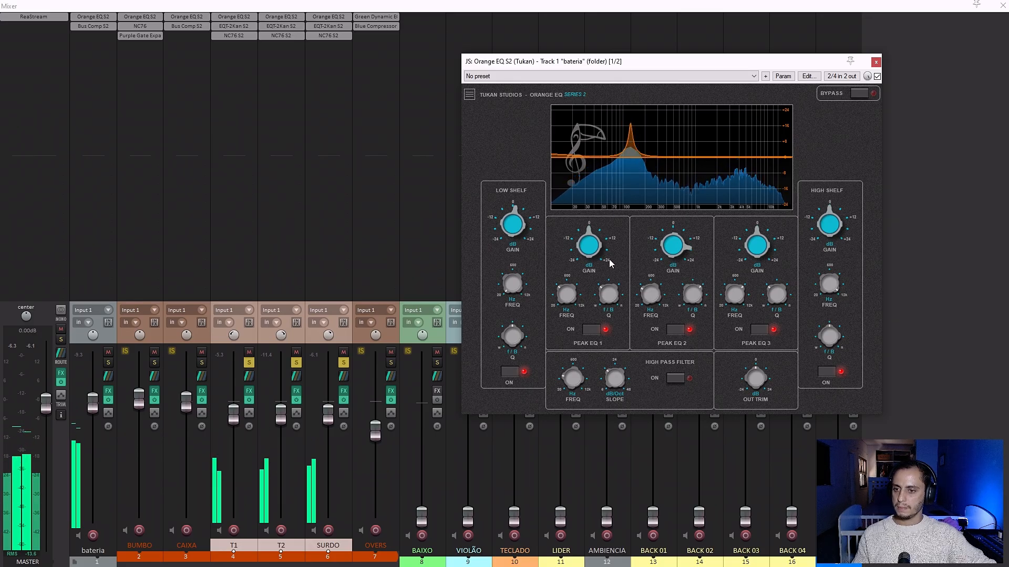
left_click_drag(685, 239, 656, 305)
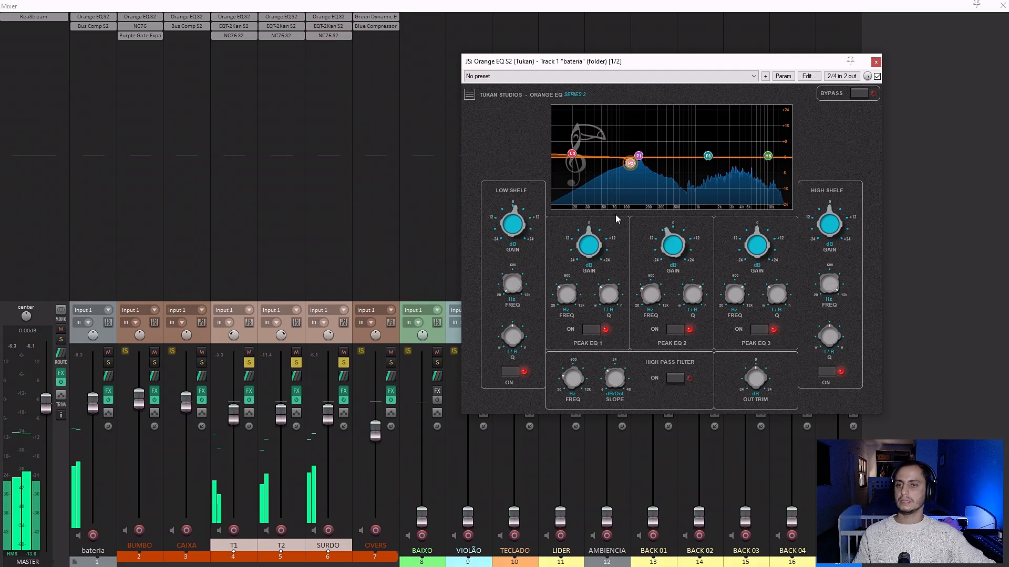
Unsolo T1, T2 and SURDO and reopen the Orange EQ on bateria to hear the full kit.
left_click(253, 366)
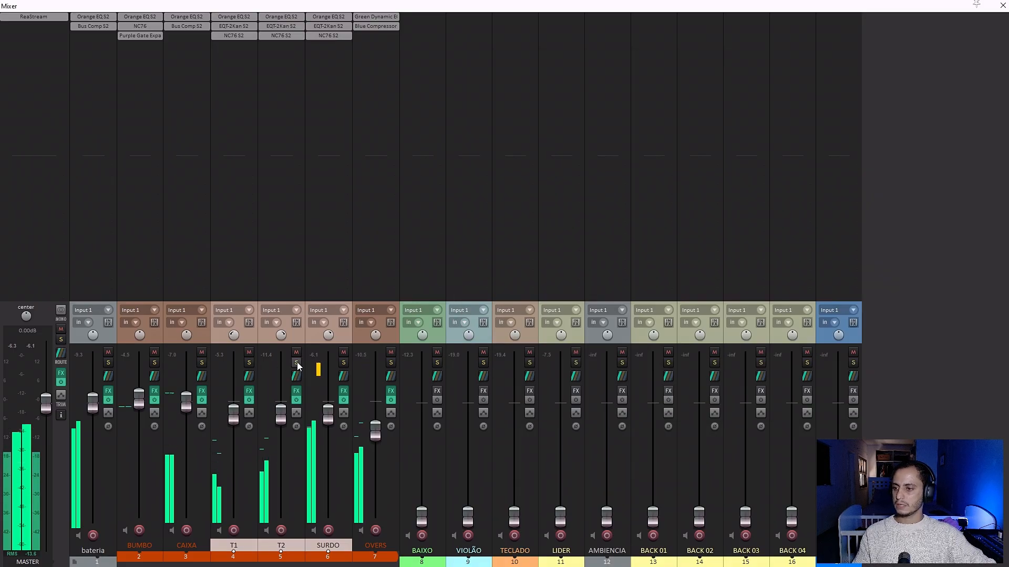
left_click(297, 344)
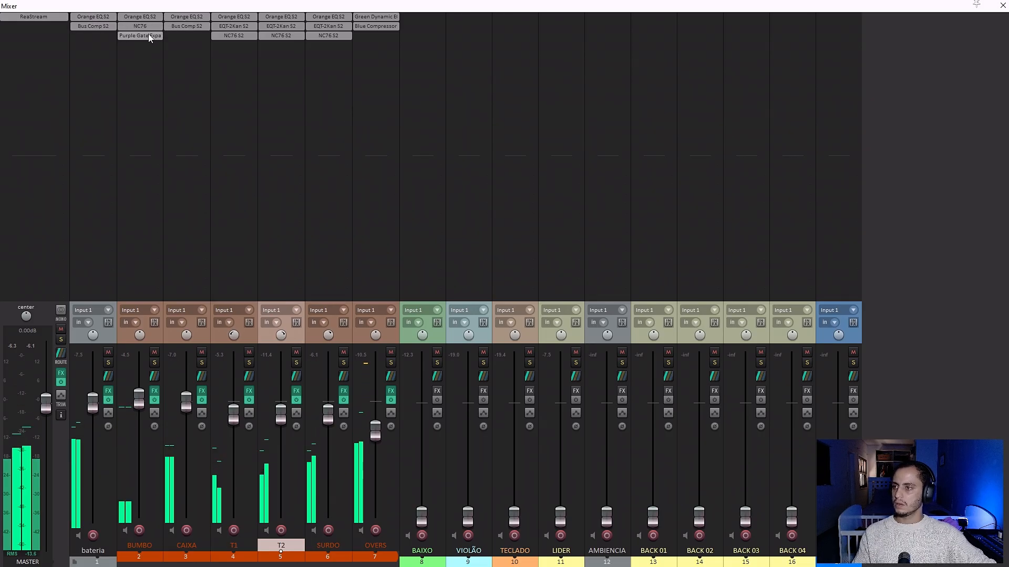
left_click(88, 18)
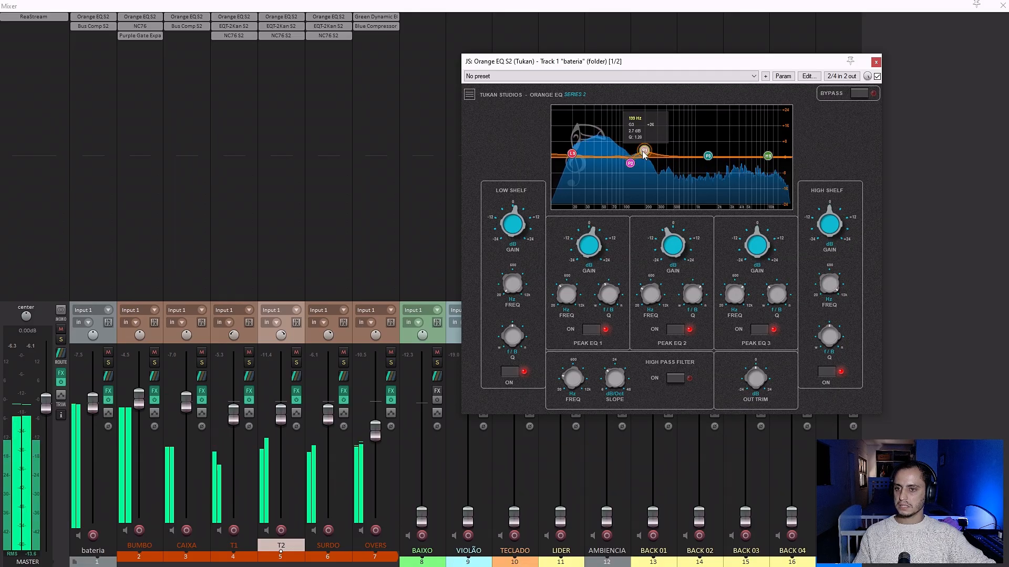
Boost bateria's EQ peak 1 by 3.7 dB near 180 Hz, deepen the peak 2 cut, and slightly boost peak 3 in the upper mids.
left_click_drag(643, 151, 641, 152)
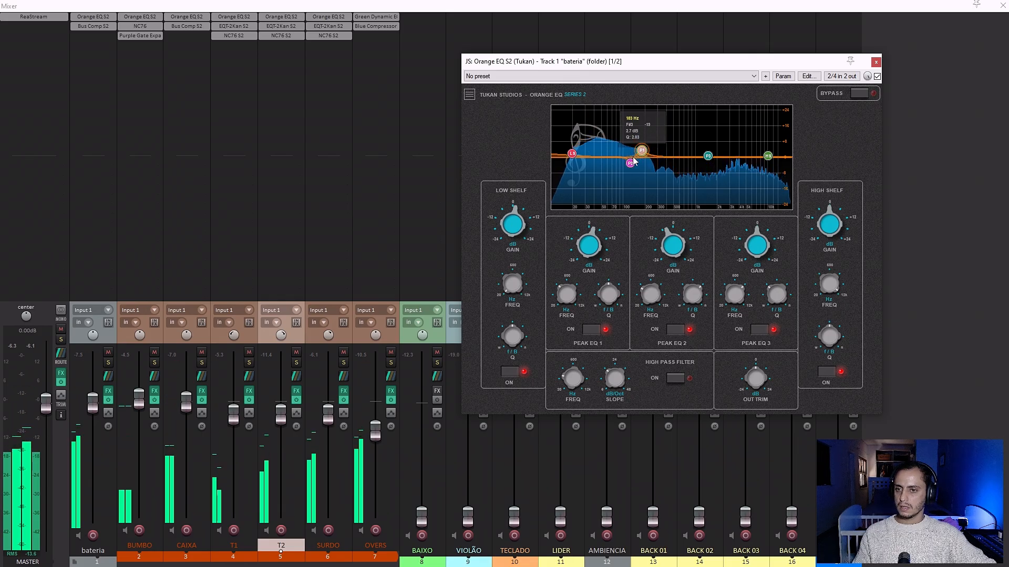
left_click_drag(631, 169, 630, 172)
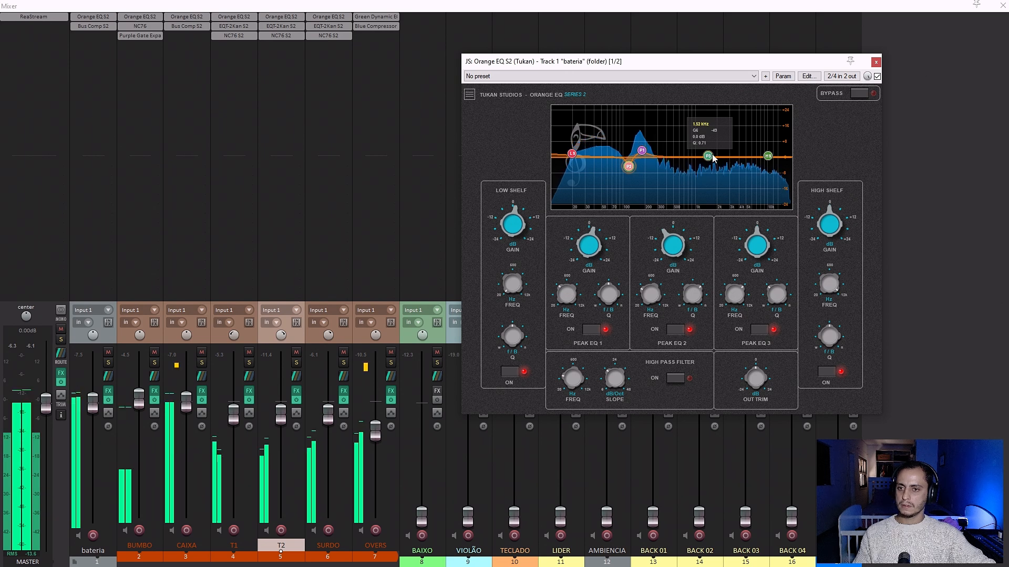
left_click_drag(713, 158, 773, 156)
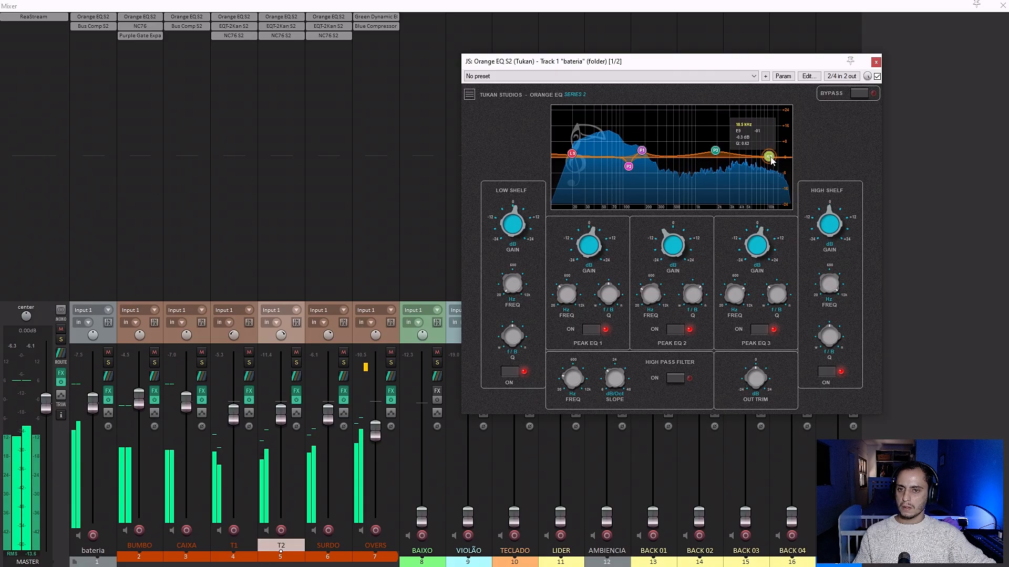
left_click(876, 62)
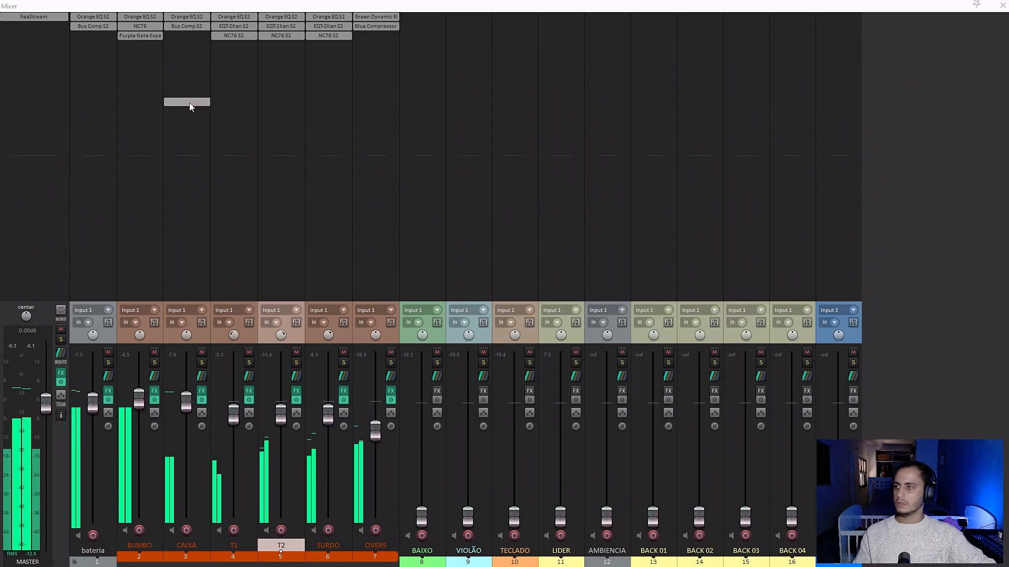
Adjust the left/mid threshold, attack and release on bateria's Bus Comp S2, and close the compressor.
left_click(106, 27)
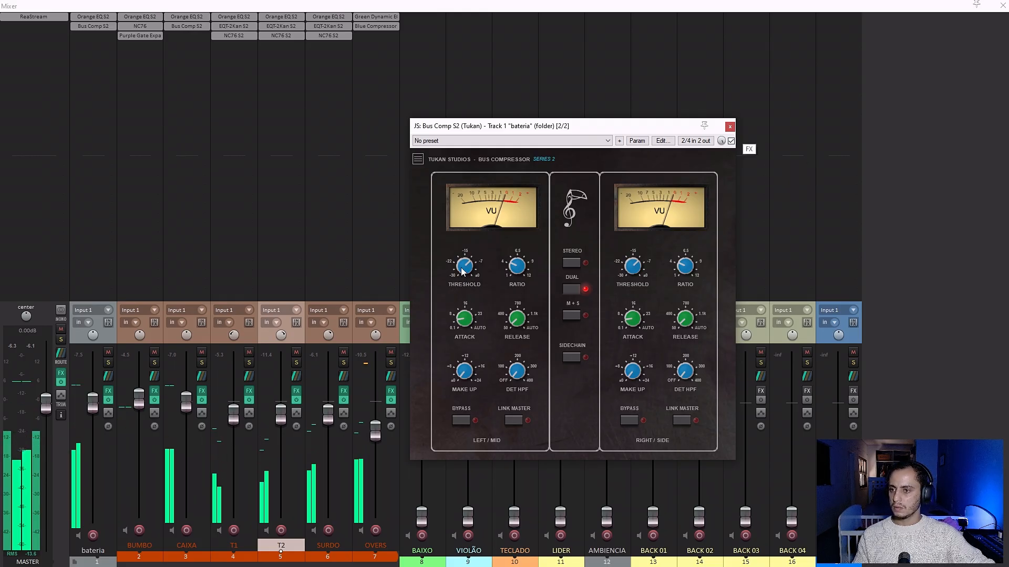
left_click_drag(462, 269, 463, 277)
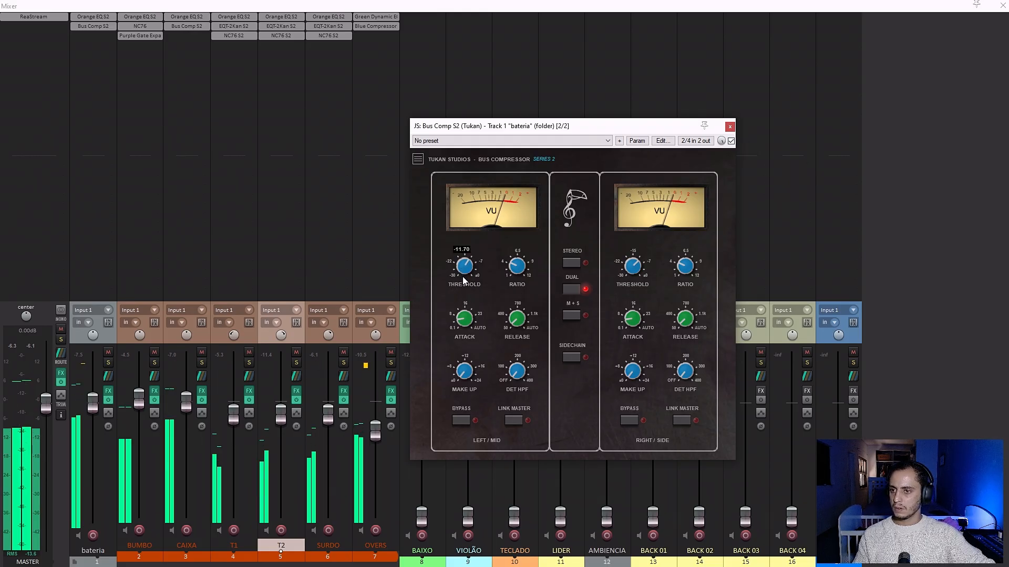
left_click_drag(460, 316, 464, 250)
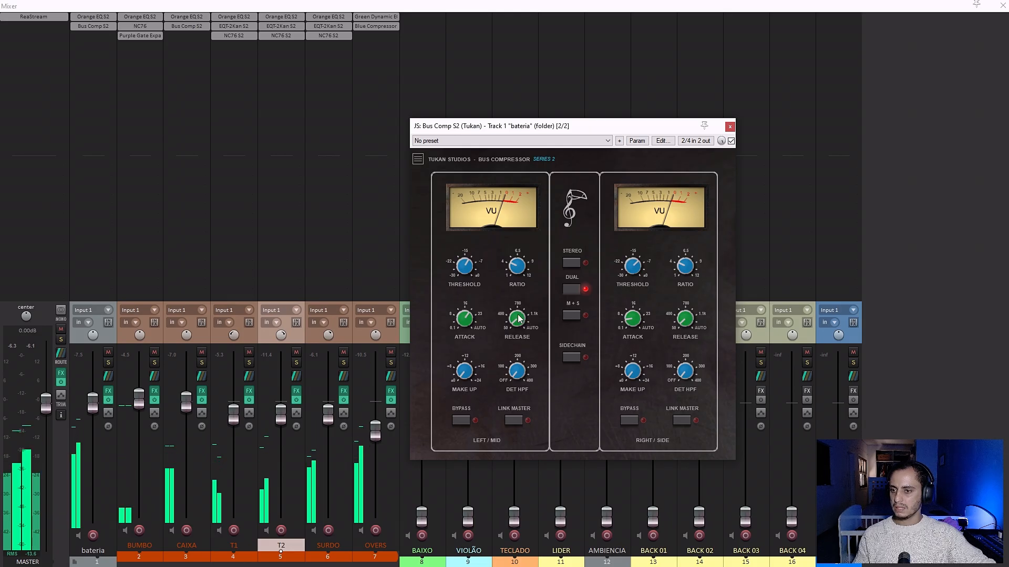
left_click_drag(518, 319, 519, 323)
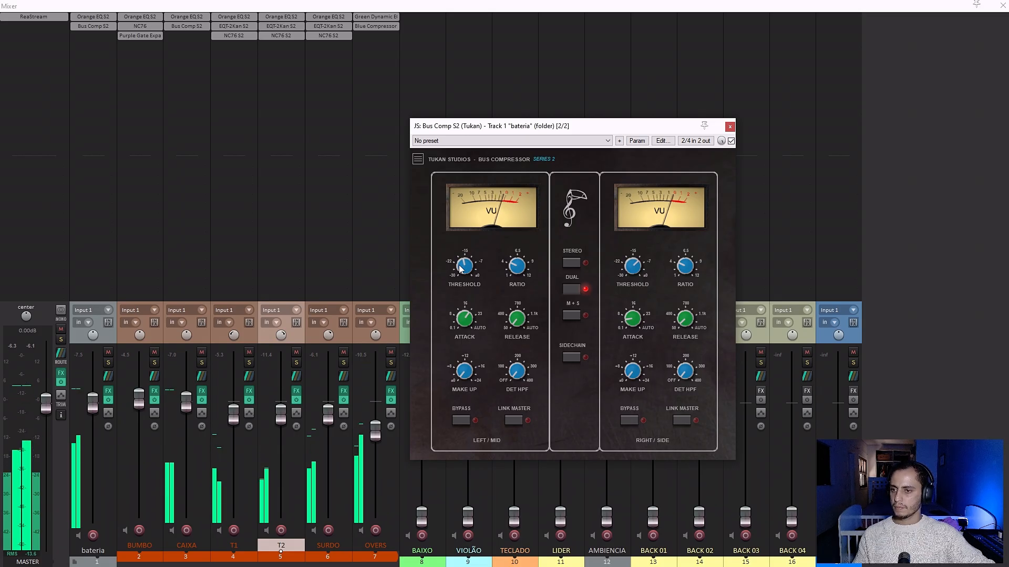
left_click(730, 127)
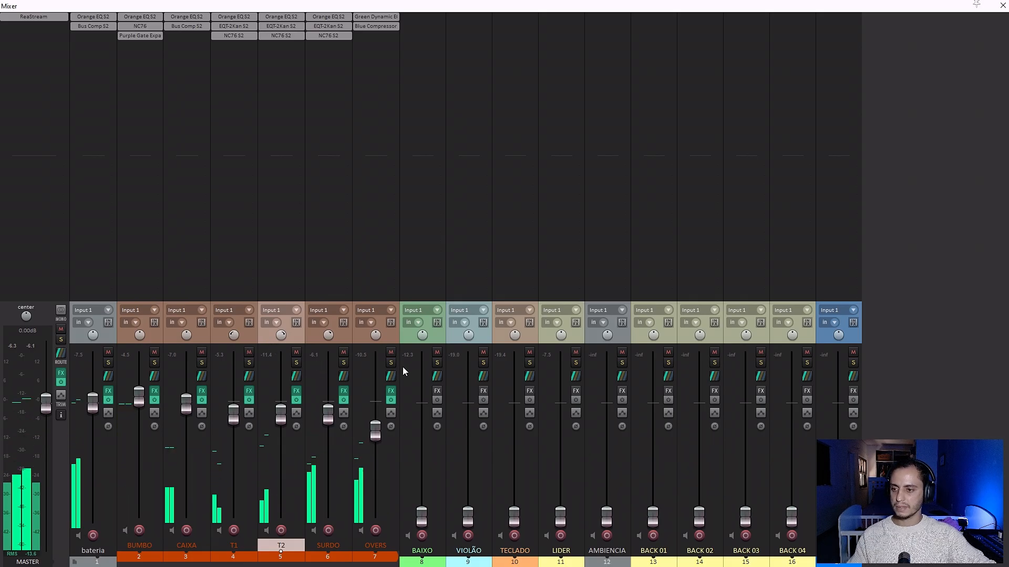
Insert a new track between OVERS and BAIXO, outside the drum folder, and name it verb bateria.
left_click(400, 339)
left_click(395, 339)
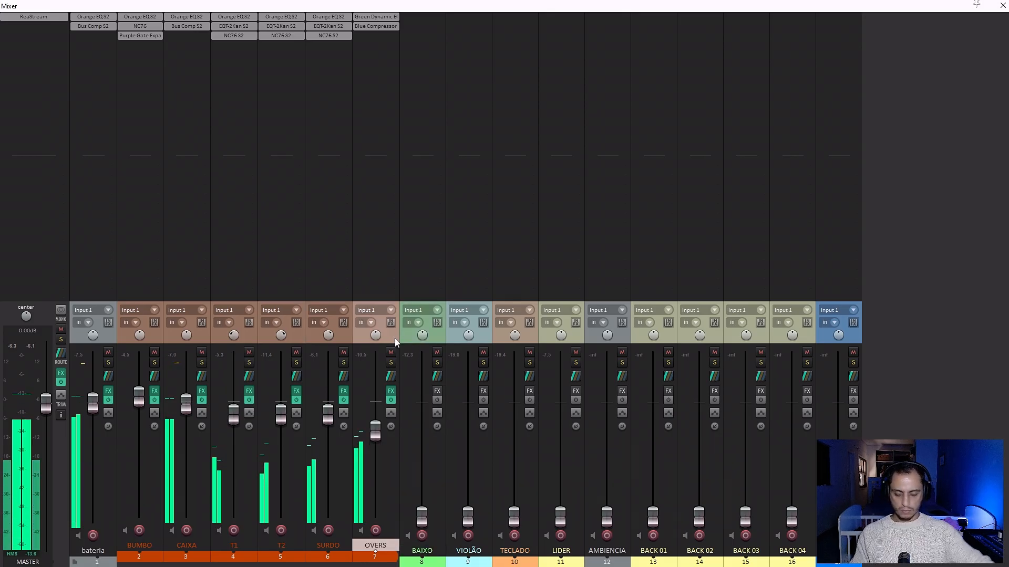
left_click(408, 336)
key("ctrl+t")
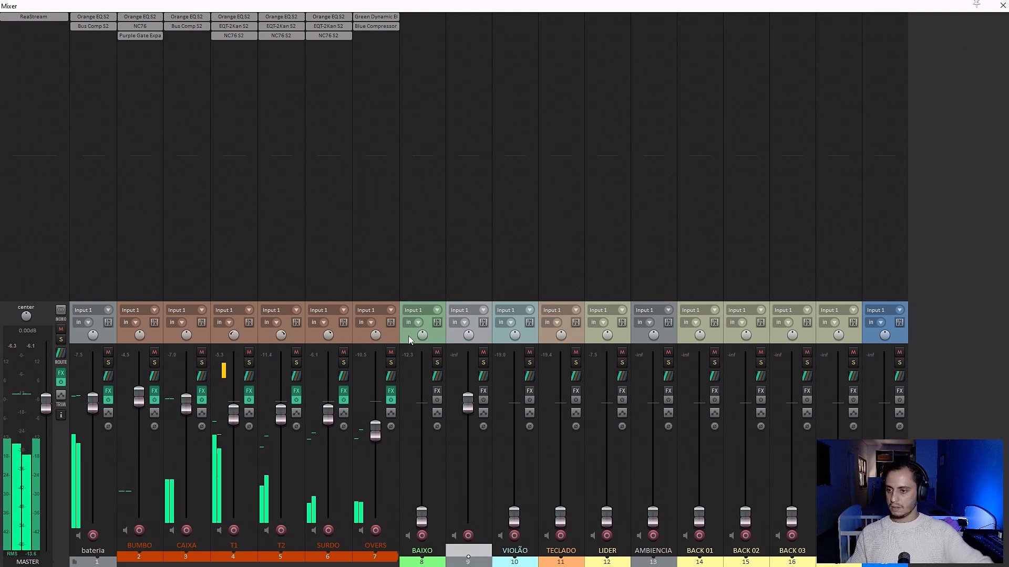
left_click_drag(448, 339, 414, 335)
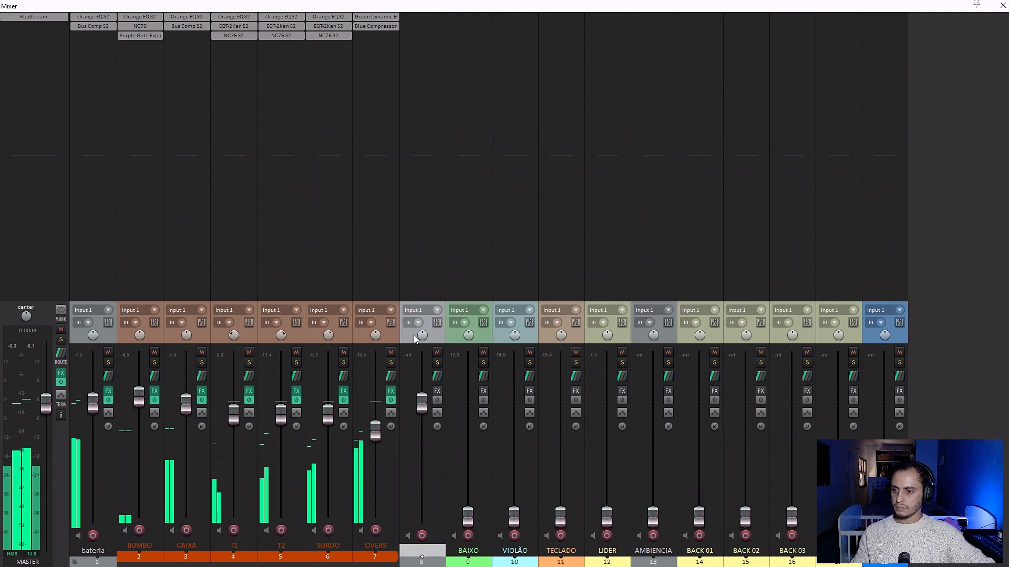
double_click(430, 549)
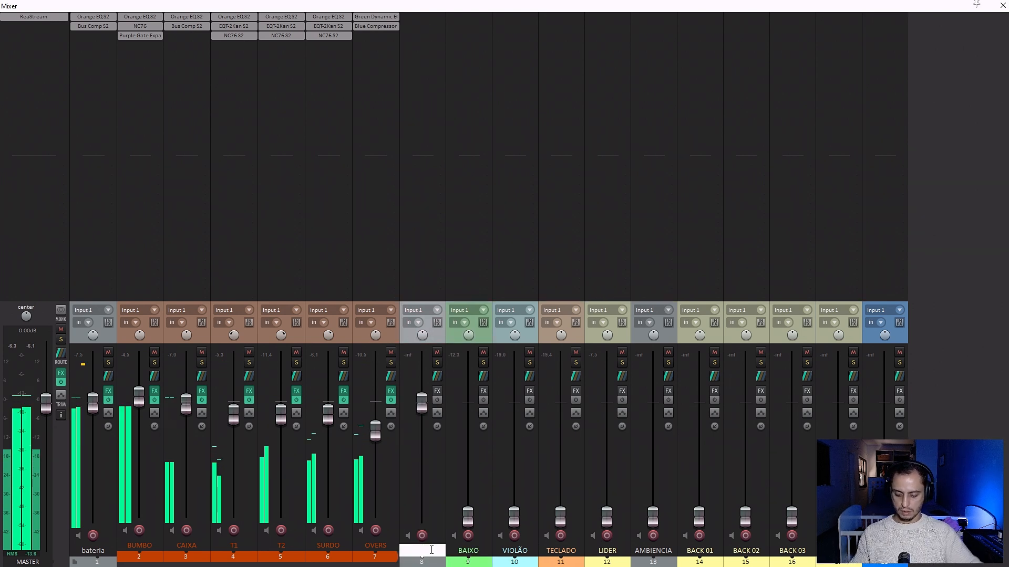
type("verb bateria")
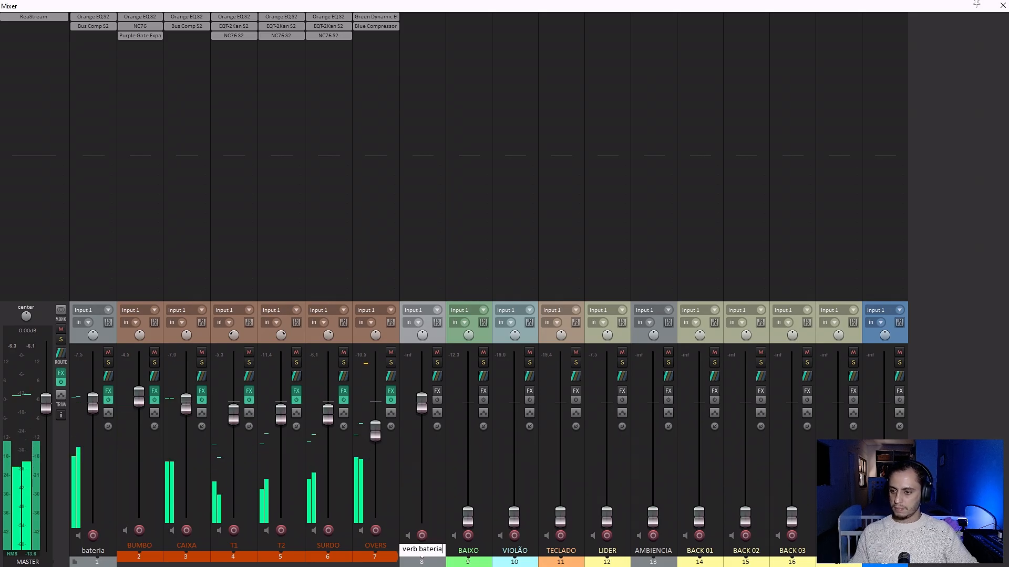
key("Return")
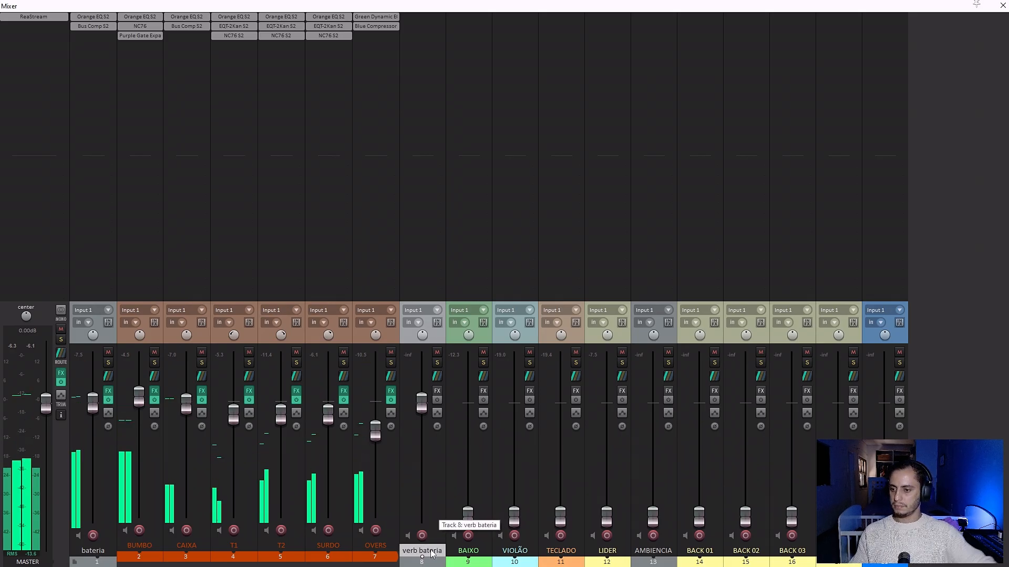
Mute bateria and add the Lexikan 2 (Tukan) reverb to the verb bateria track.
left_click(108, 352)
double_click(431, 20)
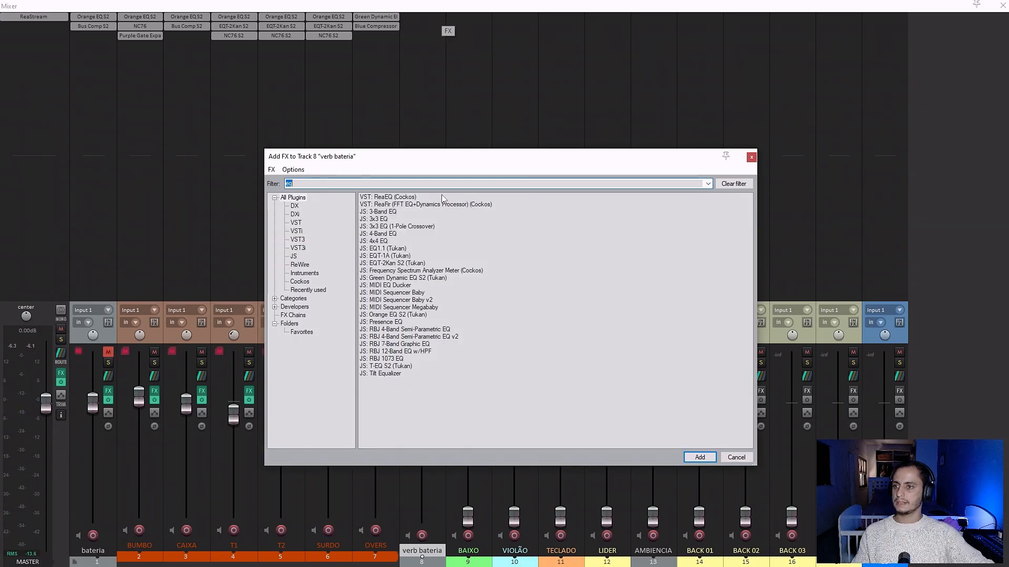
type("lexi")
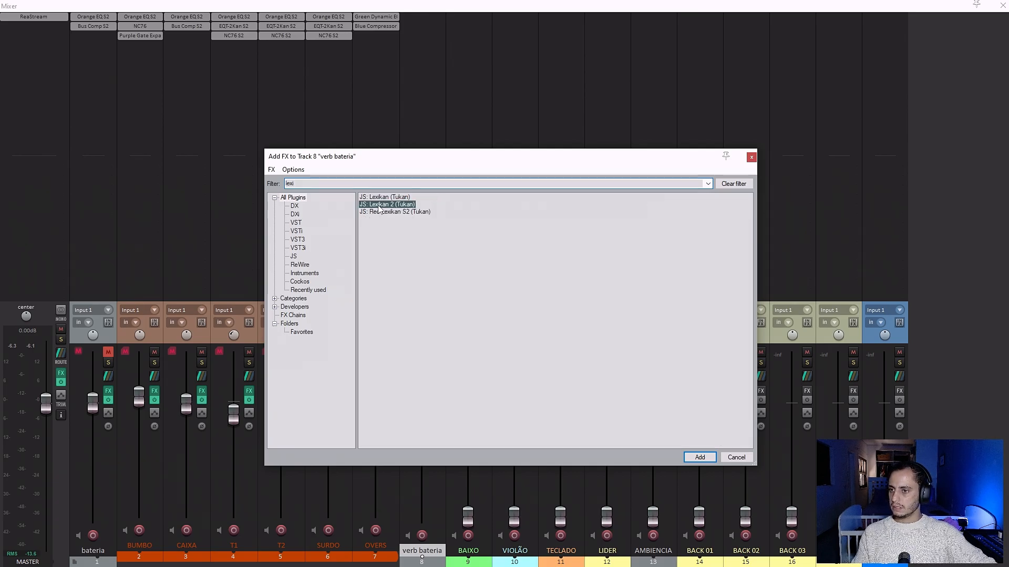
double_click(378, 205)
left_click_drag(226, 43, 417, 208)
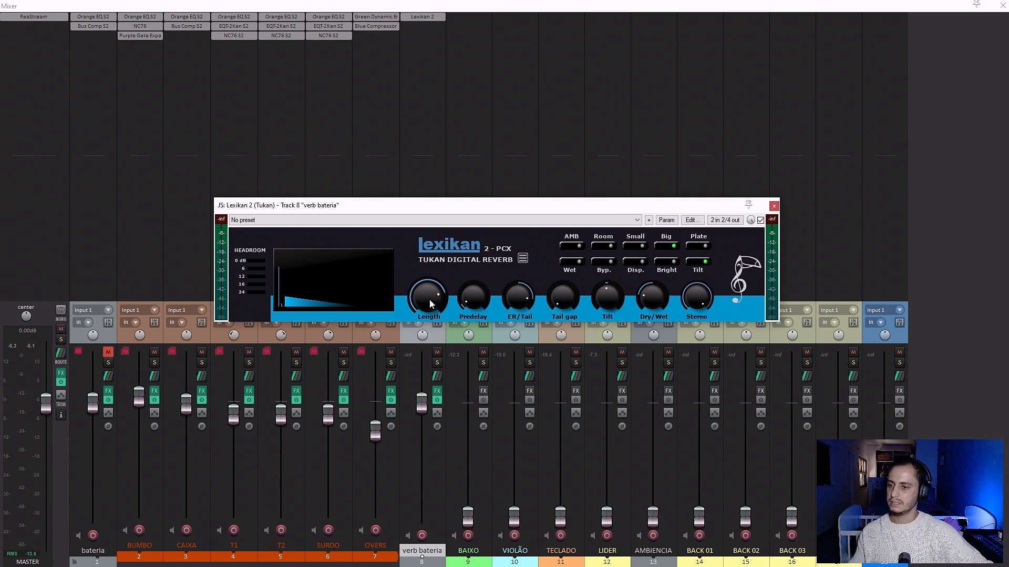
Load the Drum Plate preset in verb bateria's Lexikan 2 and close the plugin.
left_click(300, 220)
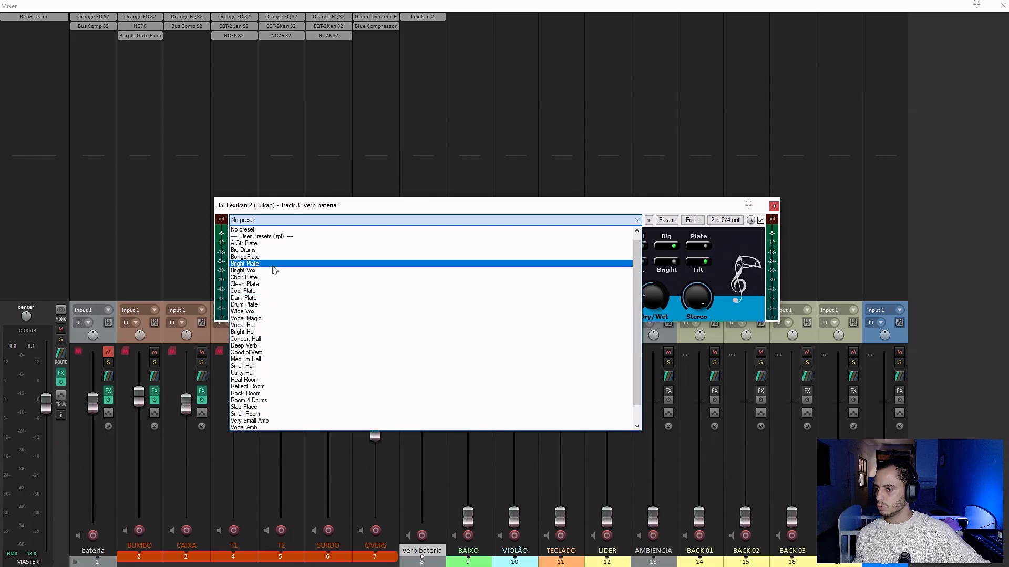
left_click(264, 304)
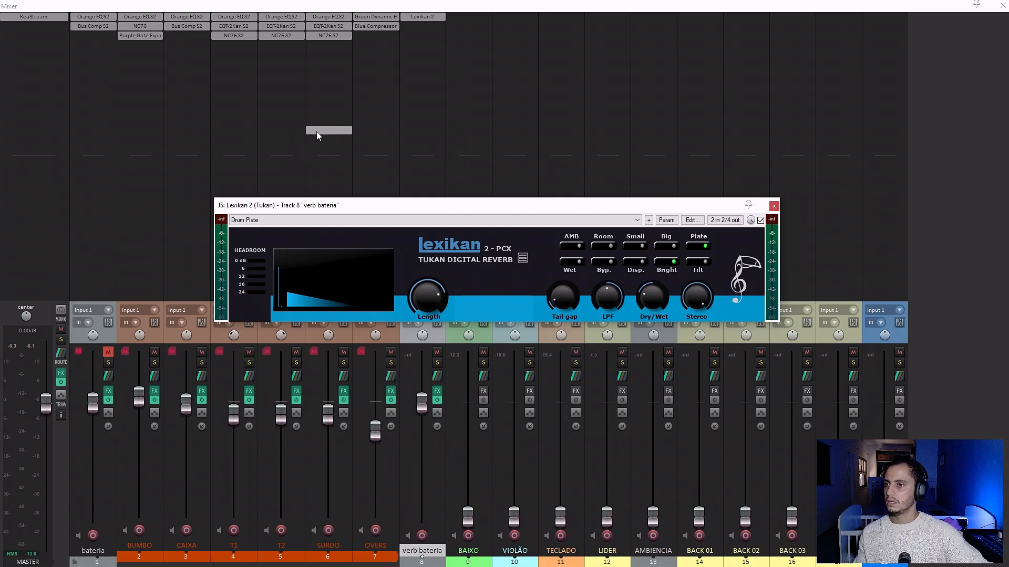
left_click(774, 206)
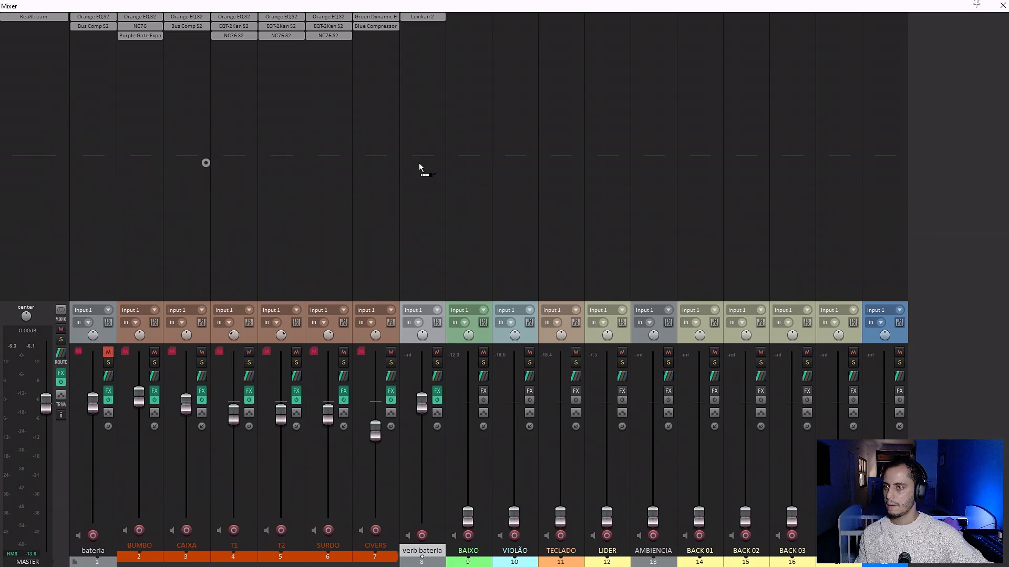
Create a send from CAIXA to verb bateria at 0 dB and unmute bateria.
left_click_drag(419, 165, 421, 165)
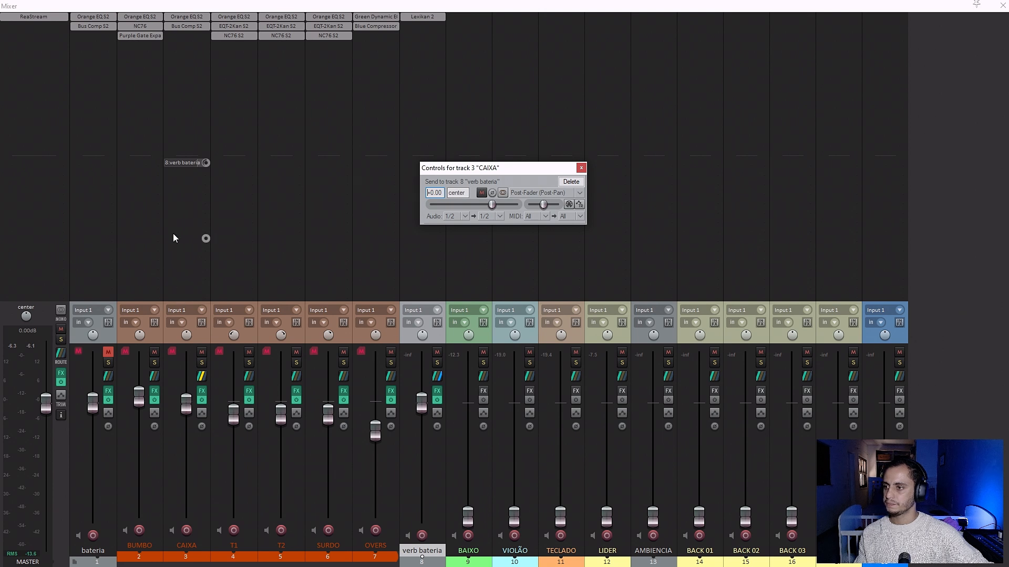
left_click(108, 352)
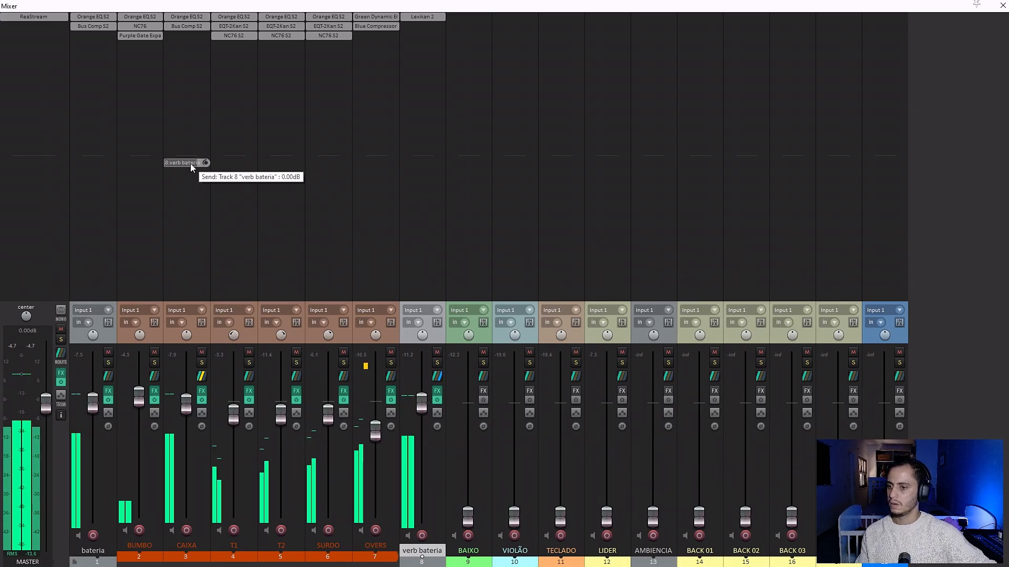
Turn the Dry/Wet control of verb bateria's Lexikan 2 up to fully wet.
left_click(428, 16)
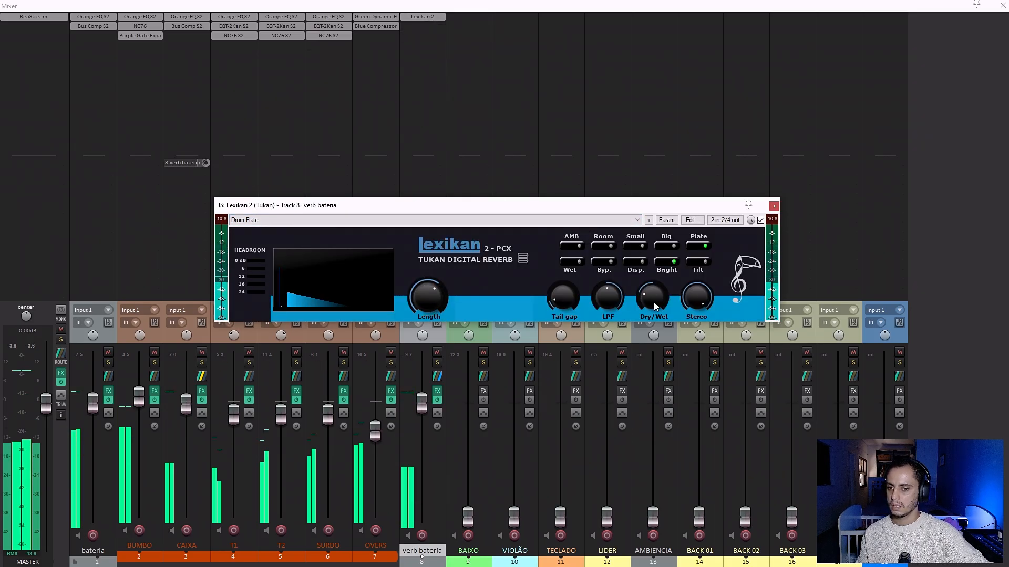
left_click_drag(653, 301, 656, 292)
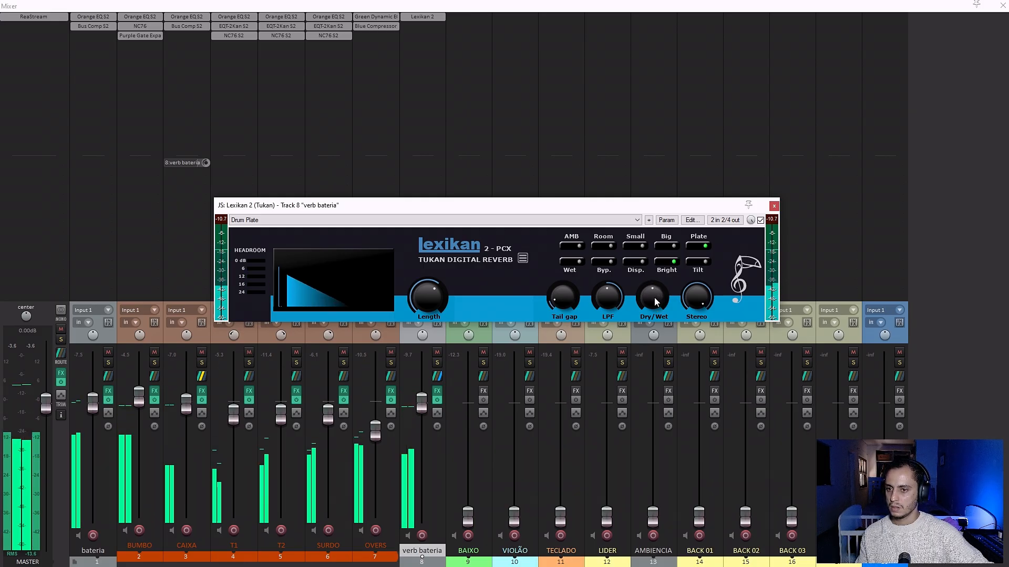
left_click_drag(653, 298, 657, 271)
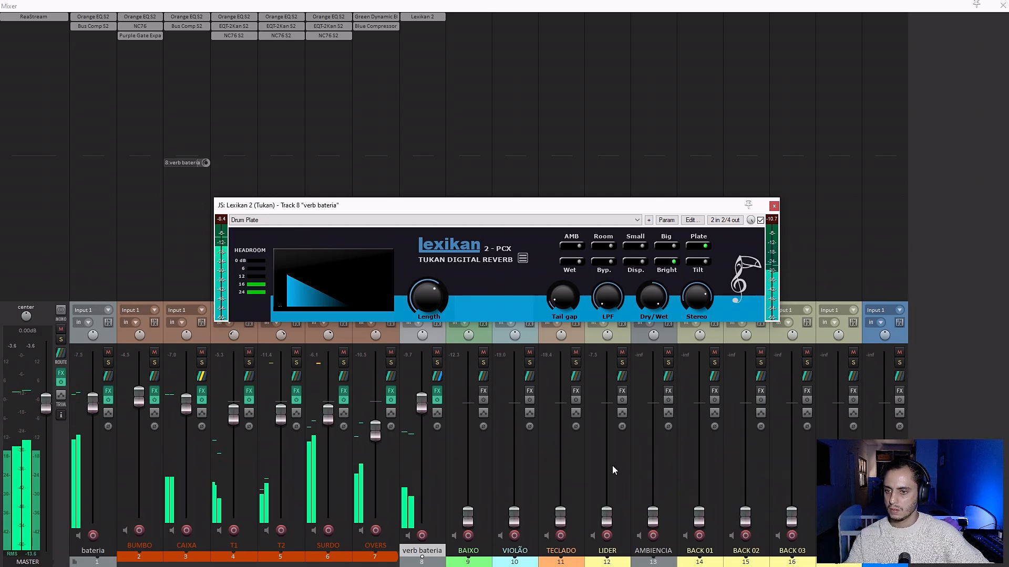
With verb bateria and CAIXA temporarily soloed, lower the Lexikan 2 LPF slightly and set a short tail gap.
left_click(437, 363)
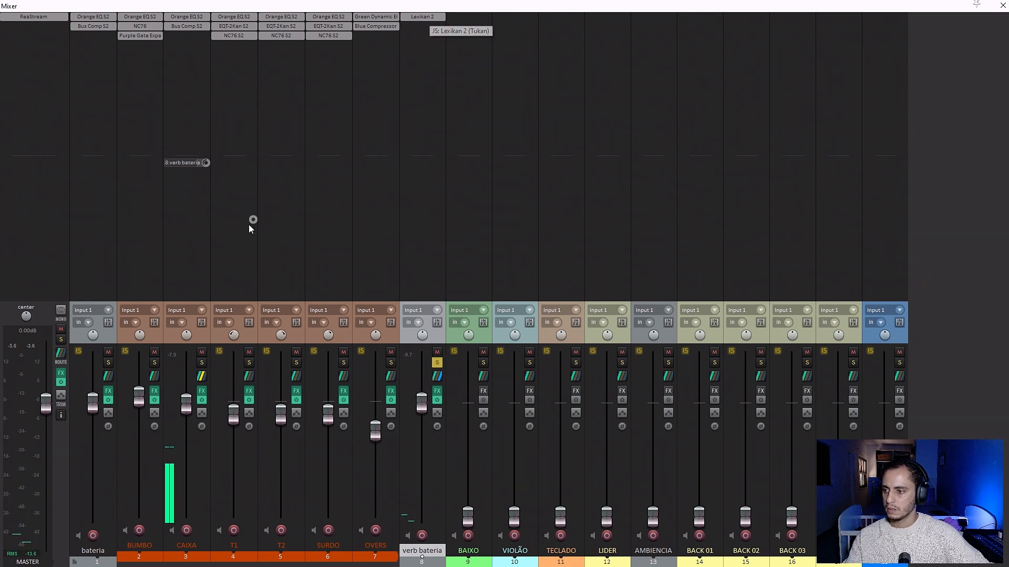
left_click(202, 363)
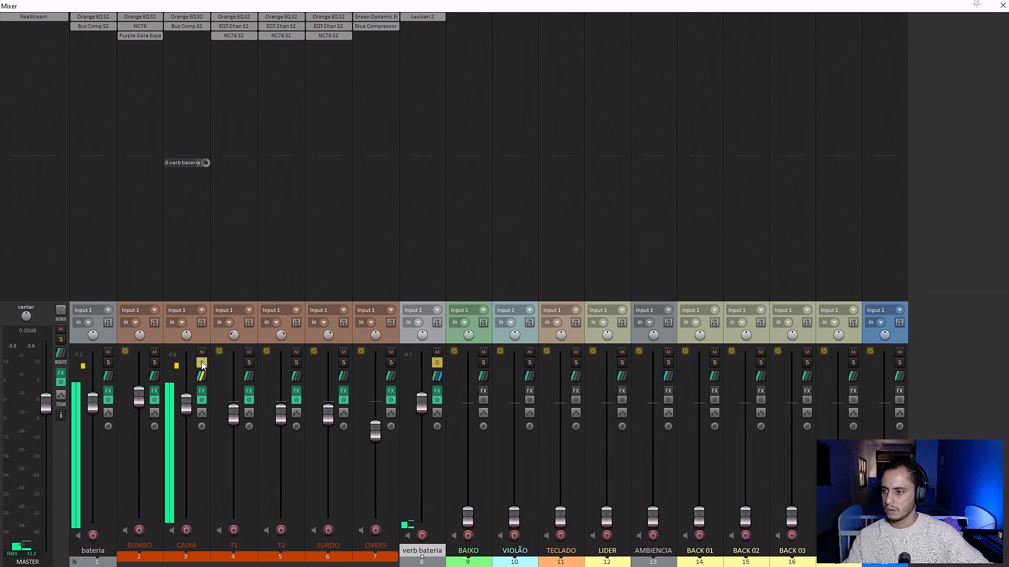
left_click(427, 17)
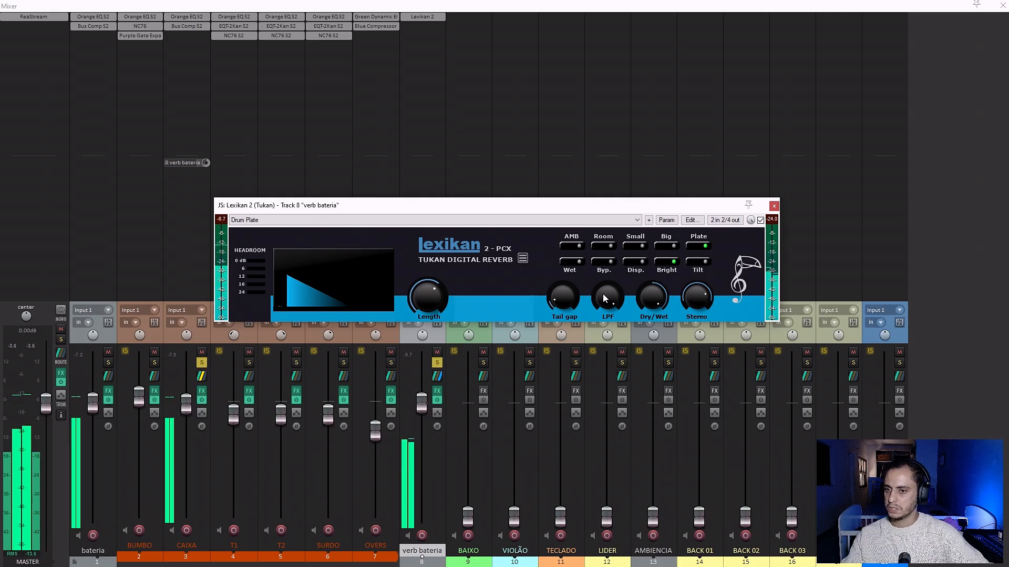
left_click_drag(607, 298, 616, 312)
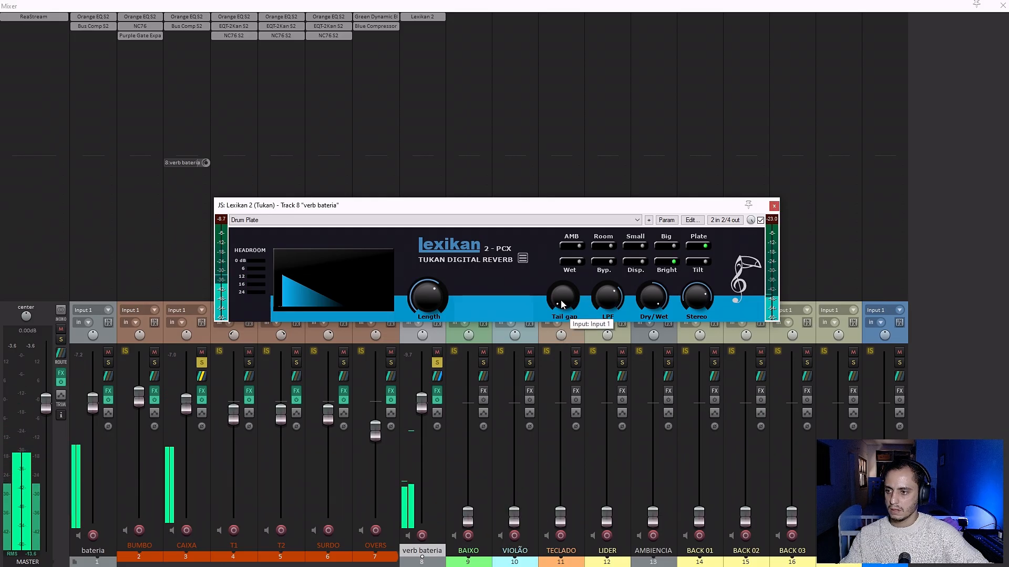
left_click_drag(561, 305, 565, 308)
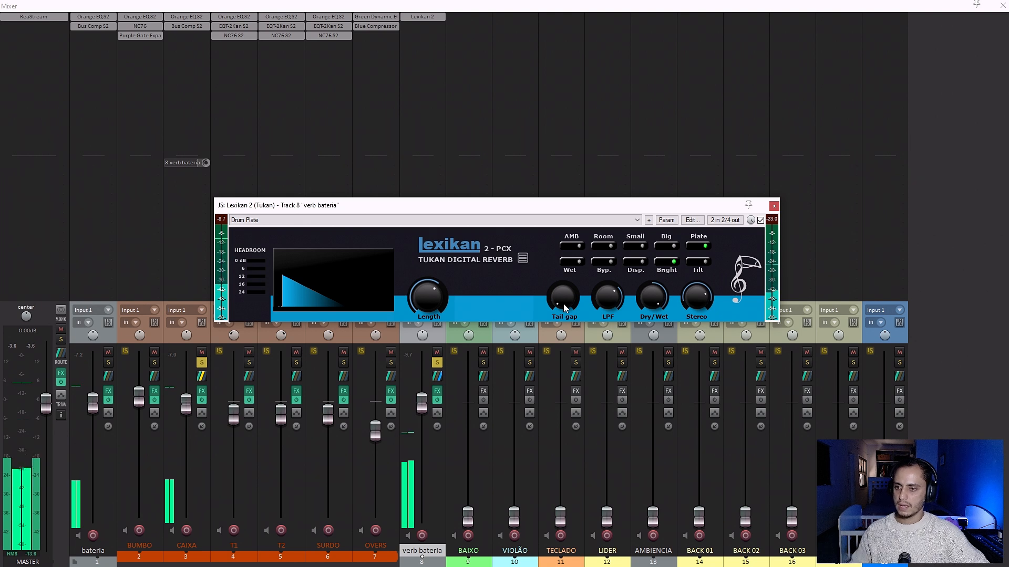
left_click_drag(564, 308, 563, 289)
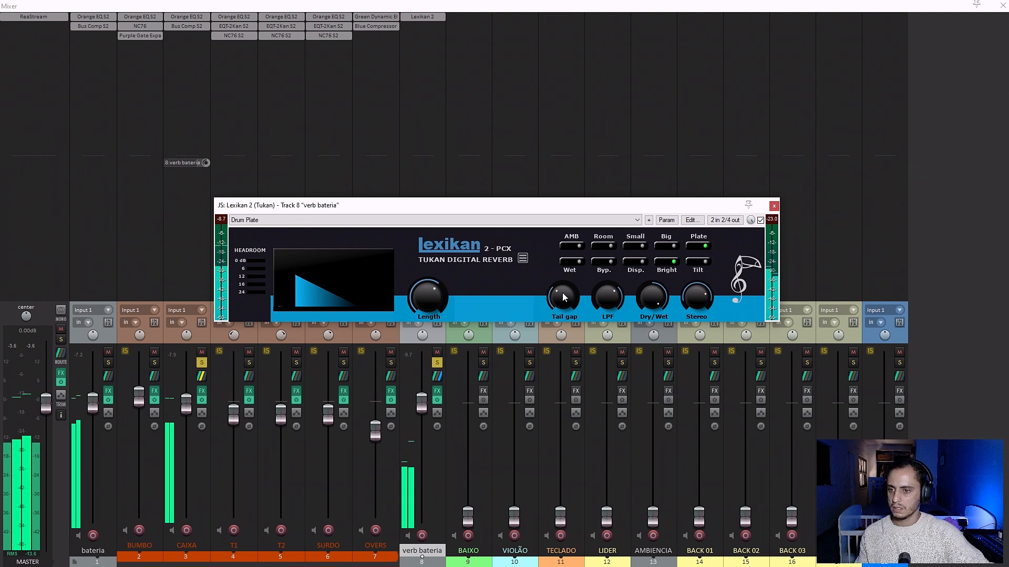
left_click_drag(563, 298, 564, 314)
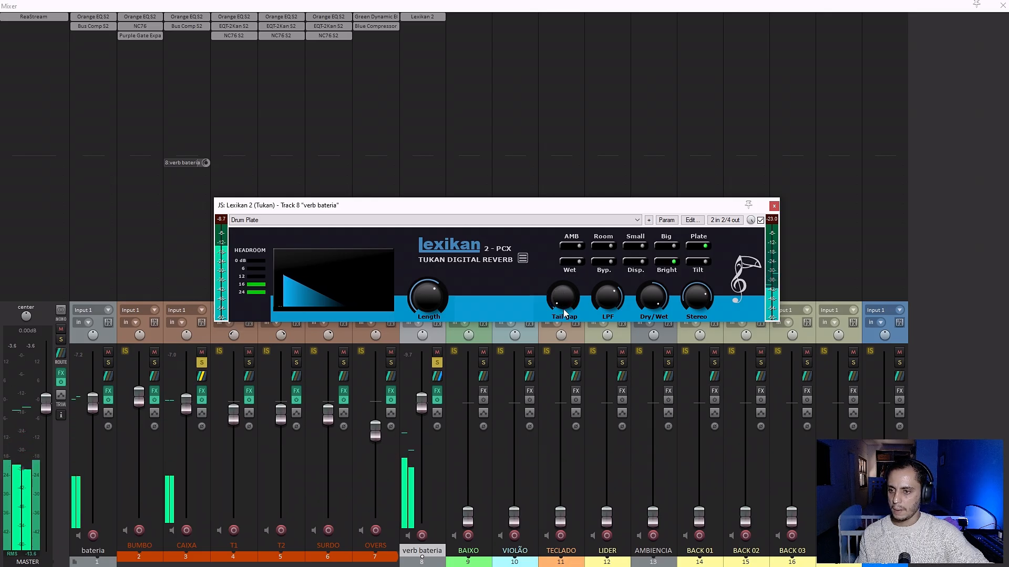
left_click(773, 206)
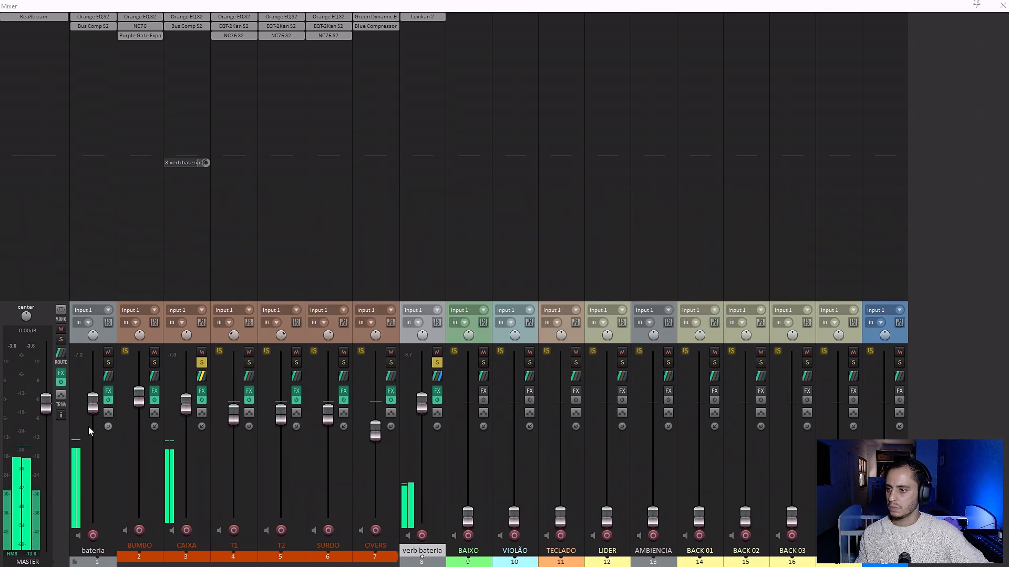
left_click(204, 365)
left_click(437, 364)
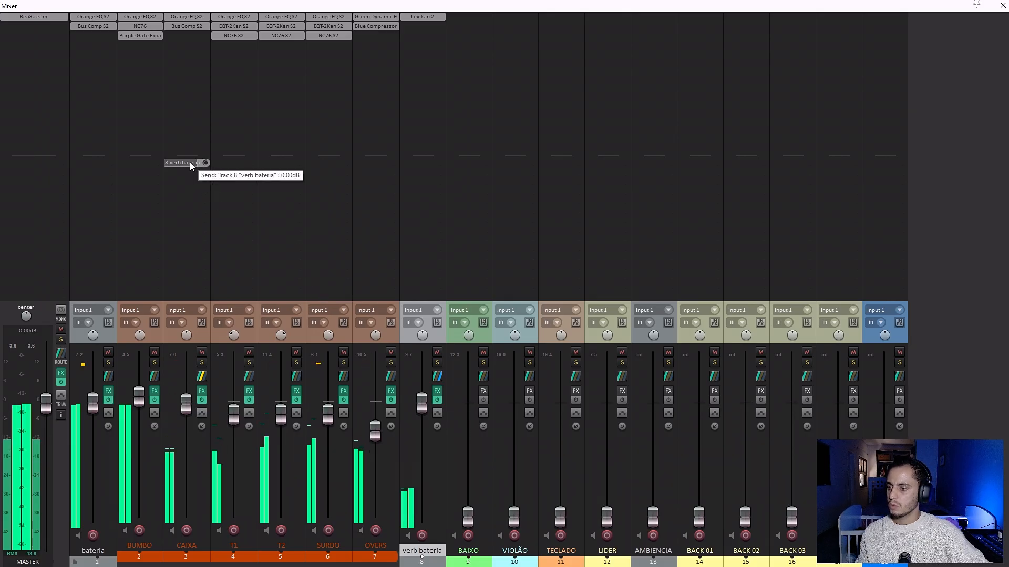
Add sends to verb bateria from T1, T2, SURDO and OVERS, setting the OVERS send to -6 dB.
left_click_drag(190, 163, 318, 162)
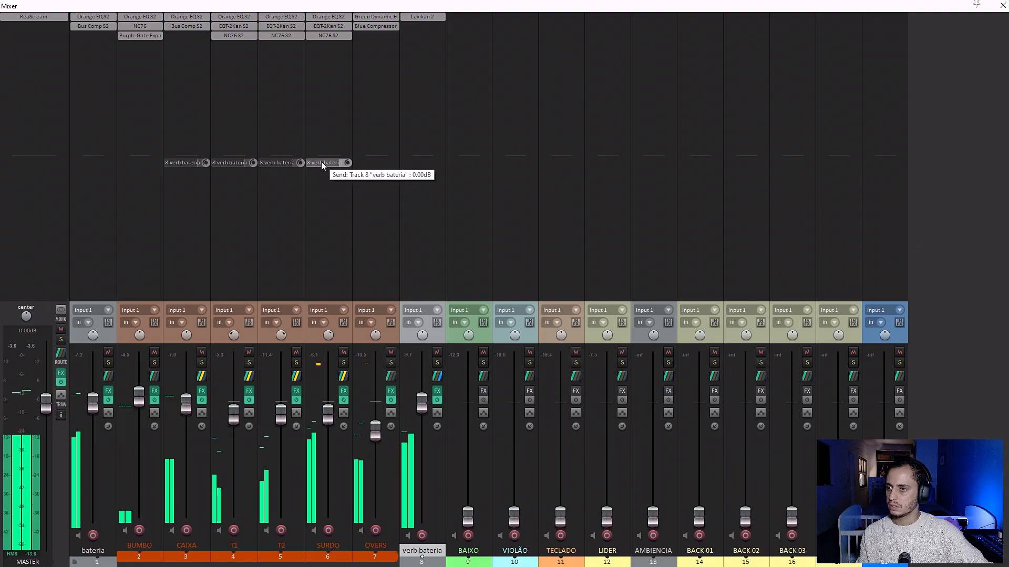
left_click_drag(366, 168, 338, 193)
left_click(372, 162)
type("-6")
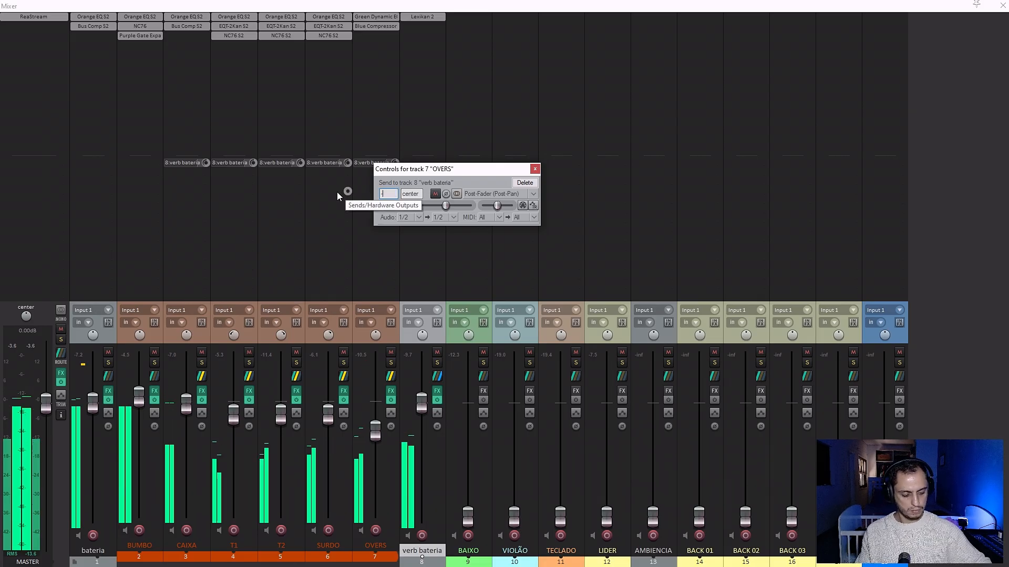
key("Return")
left_click(536, 168)
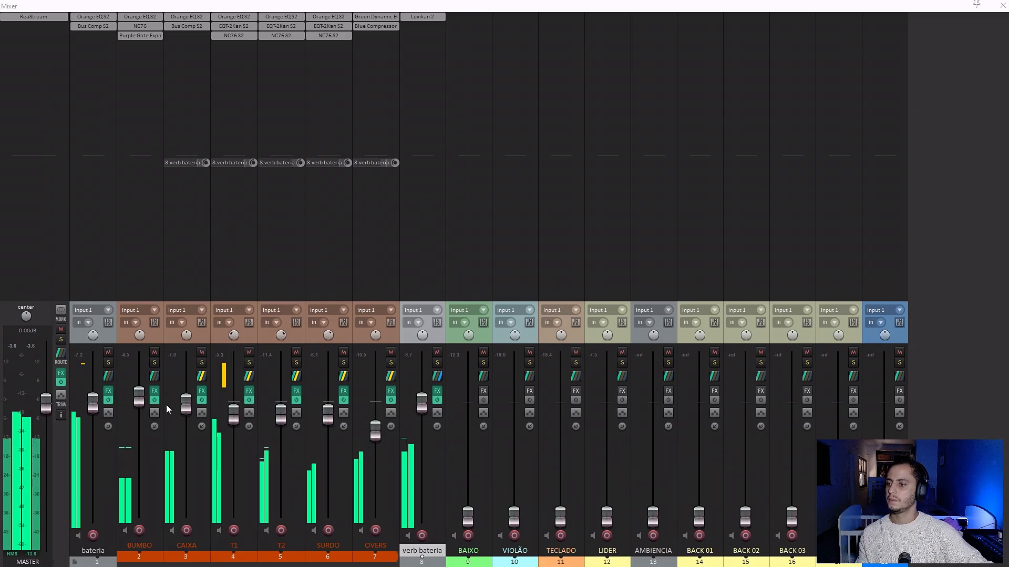
Slightly lower the T1, T2, SURDO and OVERS faders, and play the song from about bar 175 without the loop selection.
left_click_drag(236, 416, 378, 440)
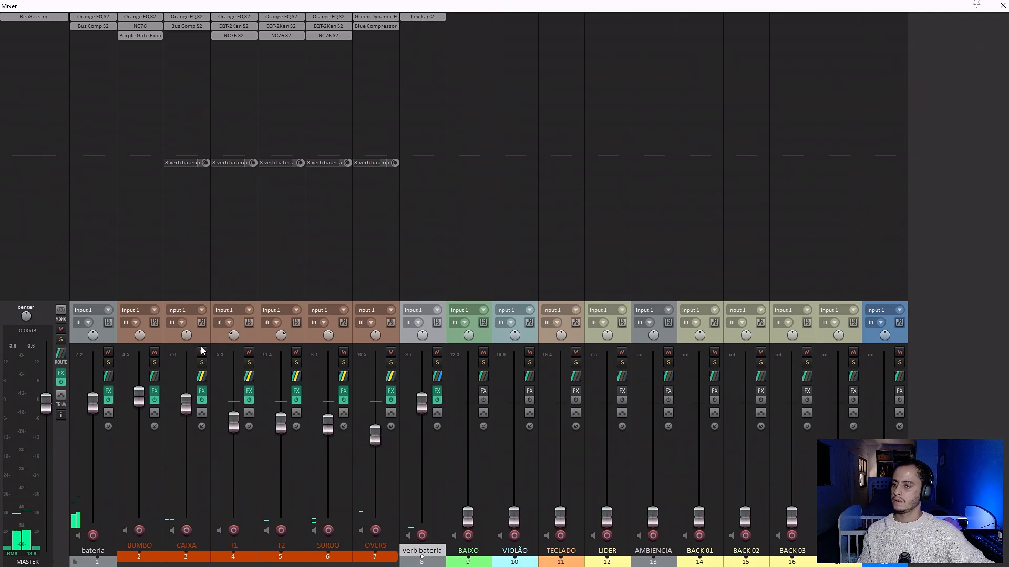
key("ctrl+m")
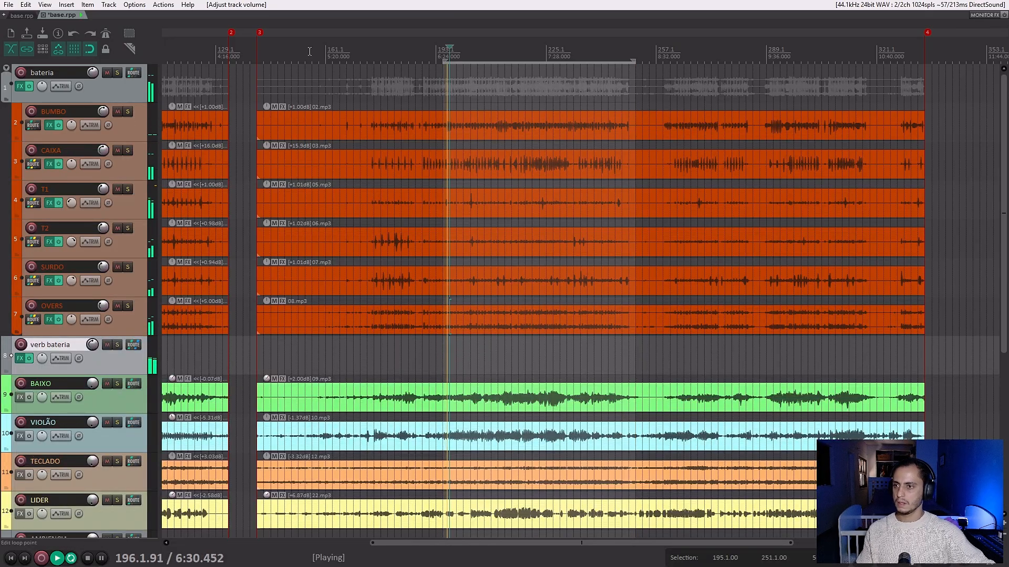
left_click(370, 54)
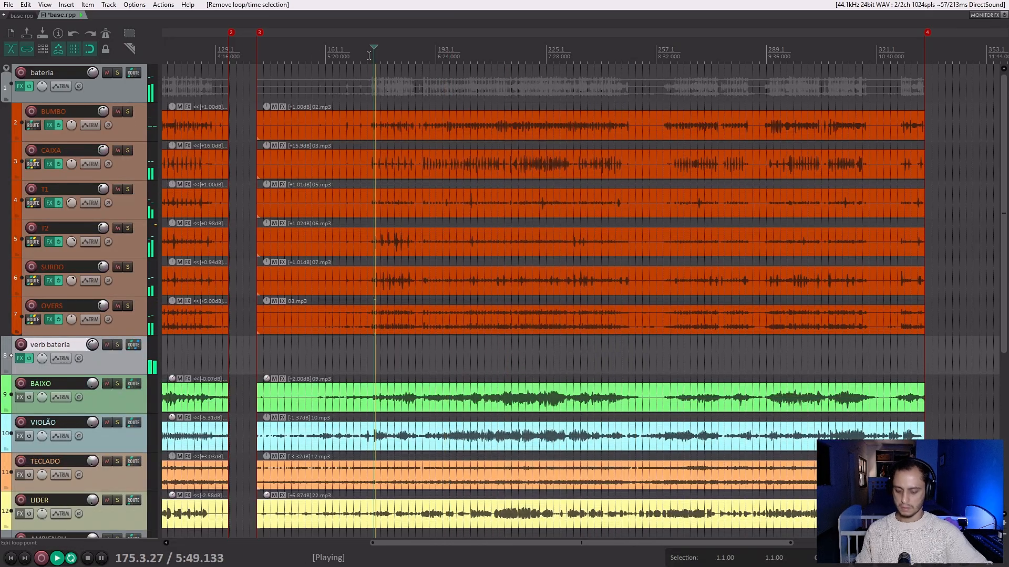
Add the Purple Gate Expander S2 (Tukan) plug-in to T1 at the end of its effects chain.
key("ctrl+m")
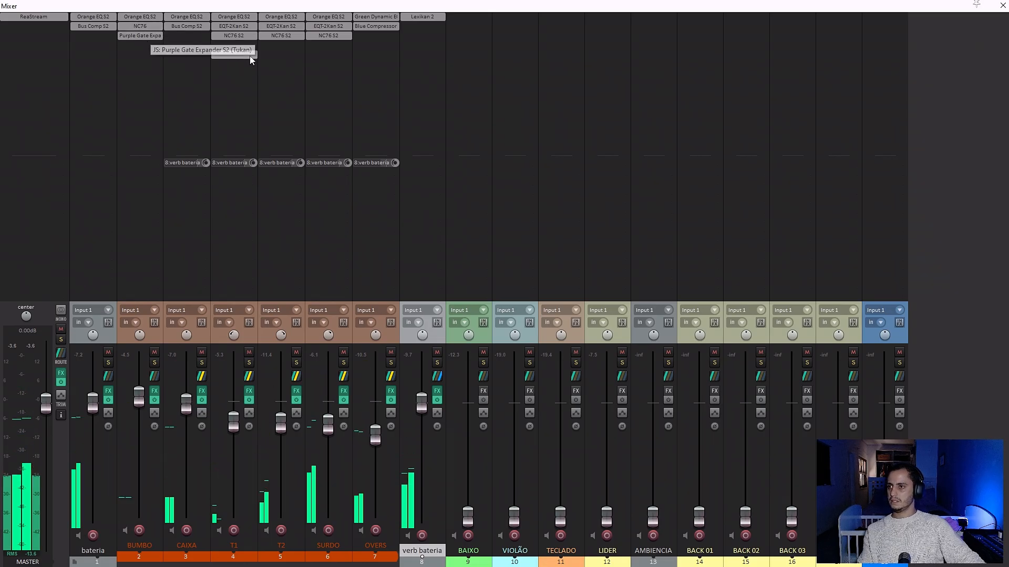
left_click(238, 44)
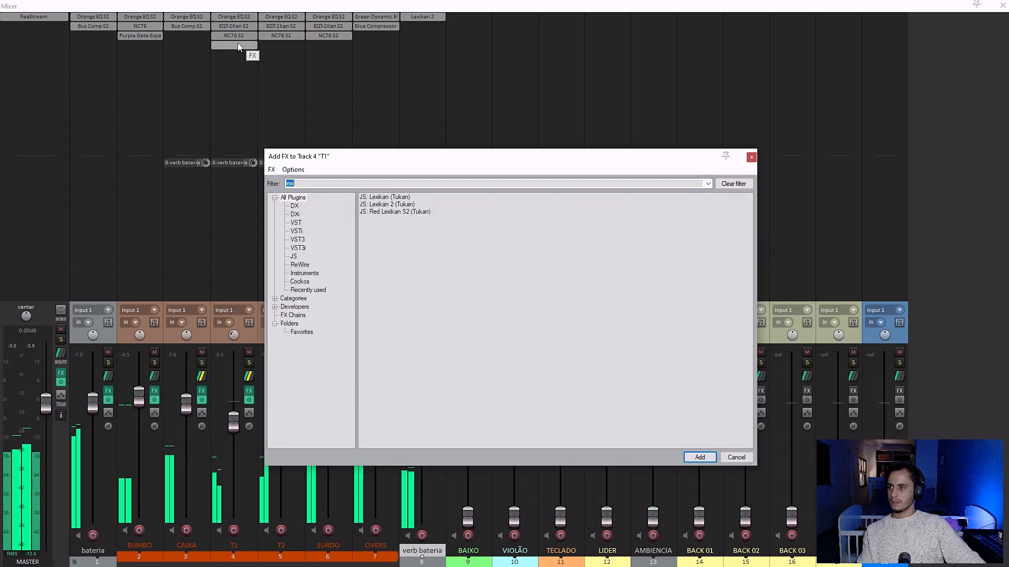
type("gate")
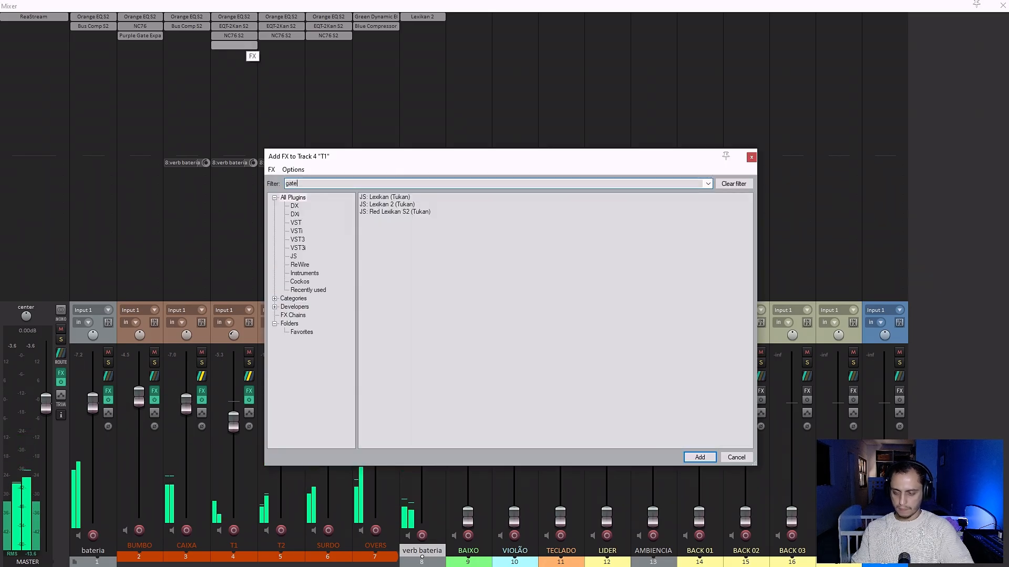
double_click(387, 211)
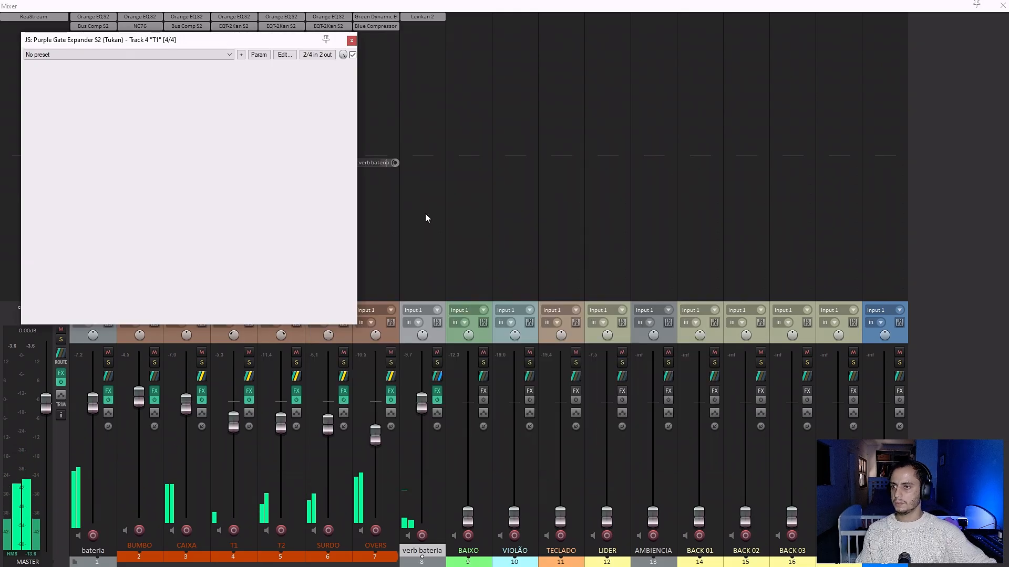
left_click_drag(192, 40, 567, 127)
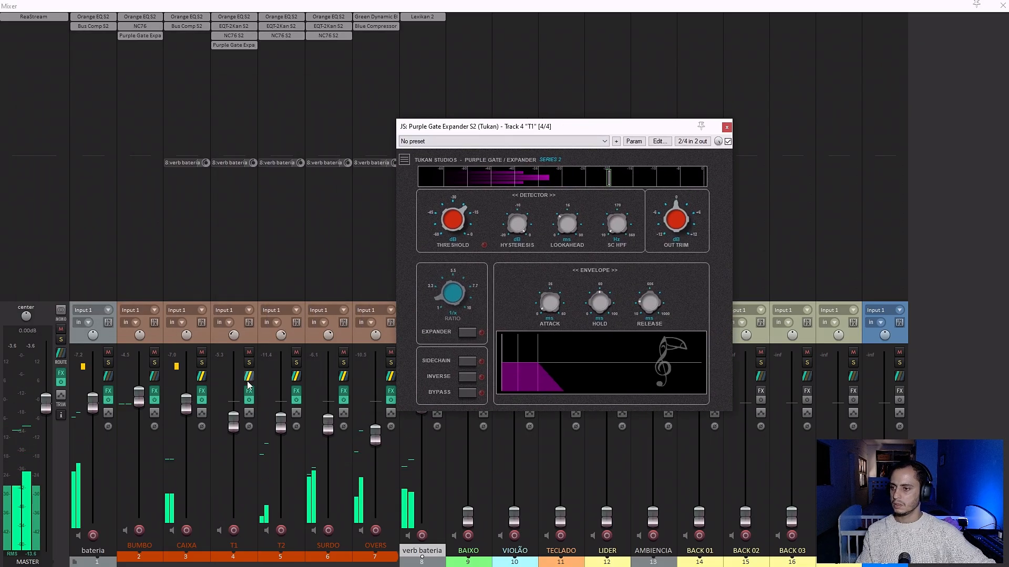
Solo T1 and play from bar 203, just before its isolated tom hit.
left_click(249, 363)
key("ctrl+m")
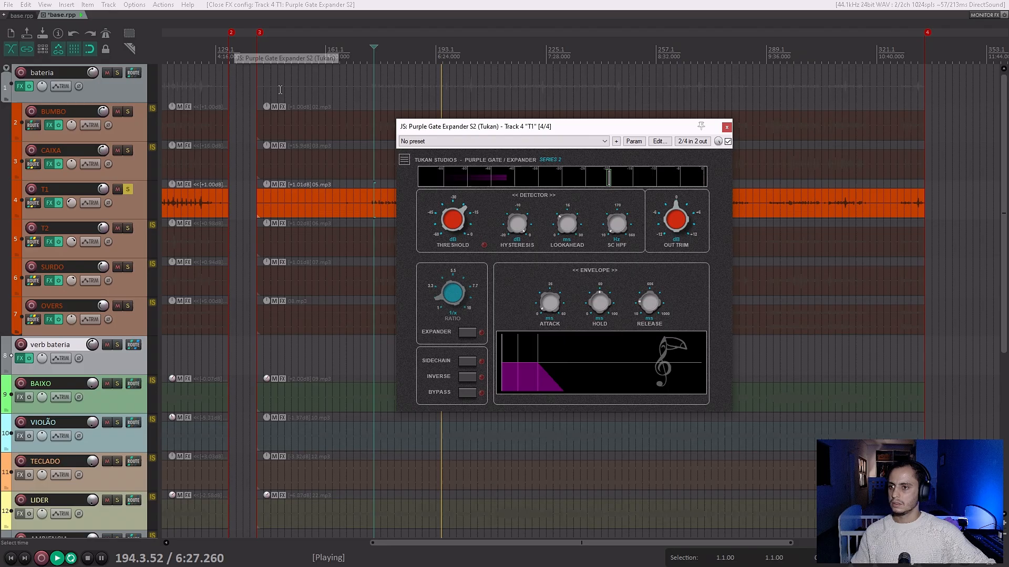
left_click_drag(575, 131, 710, 218)
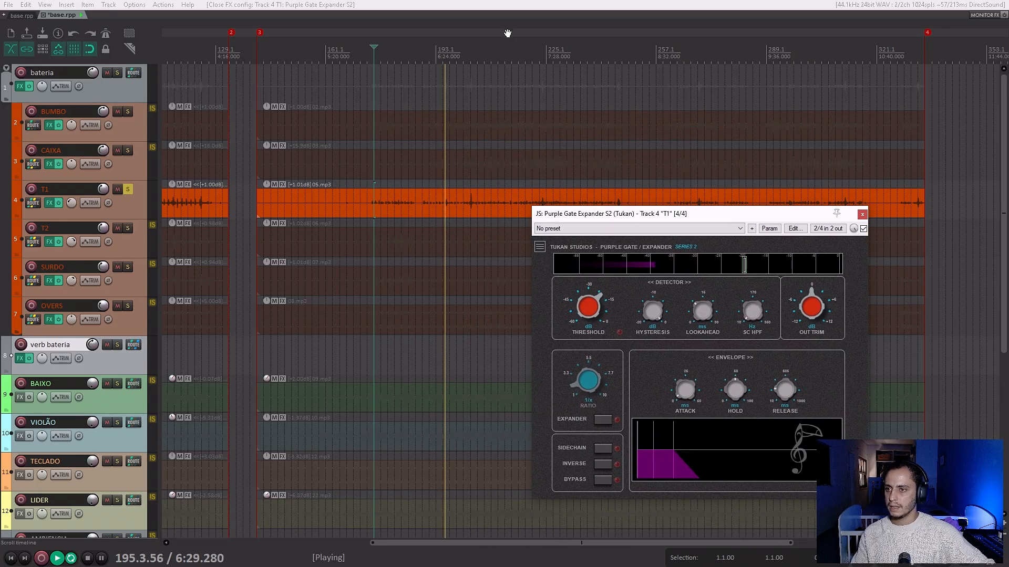
left_click(466, 53)
scroll(472, 118, "up", 3)
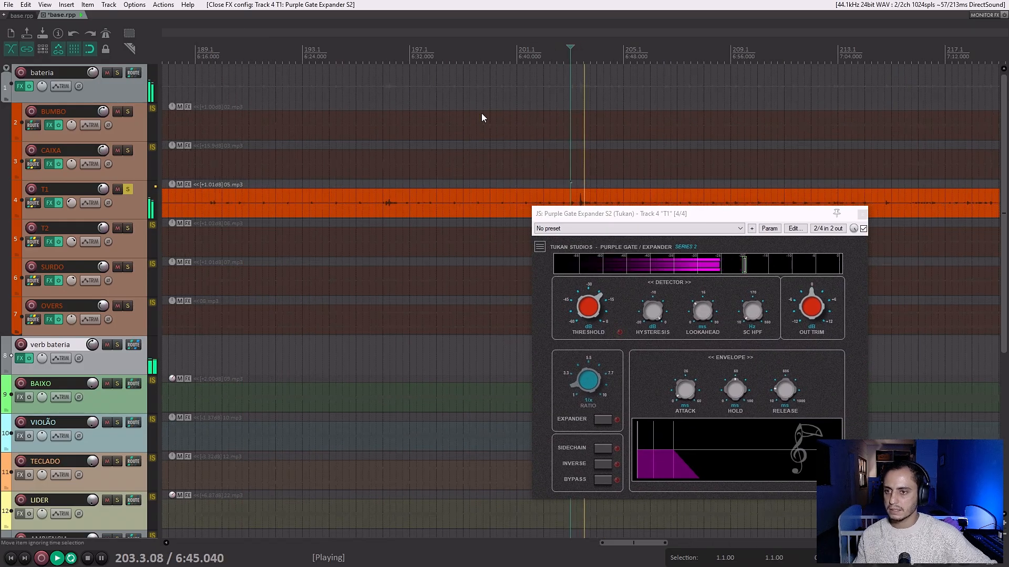
left_click(570, 57)
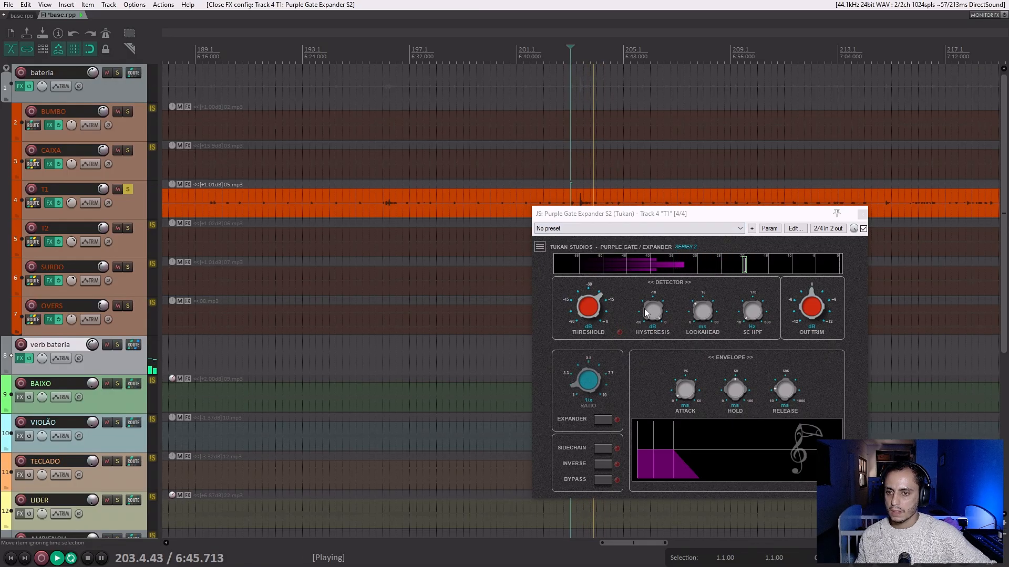
Lower T1's gate threshold slightly and enable Expander mode, temporarily soloing CAIXA alongside it to check the bleed.
left_click_drag(597, 308, 597, 313)
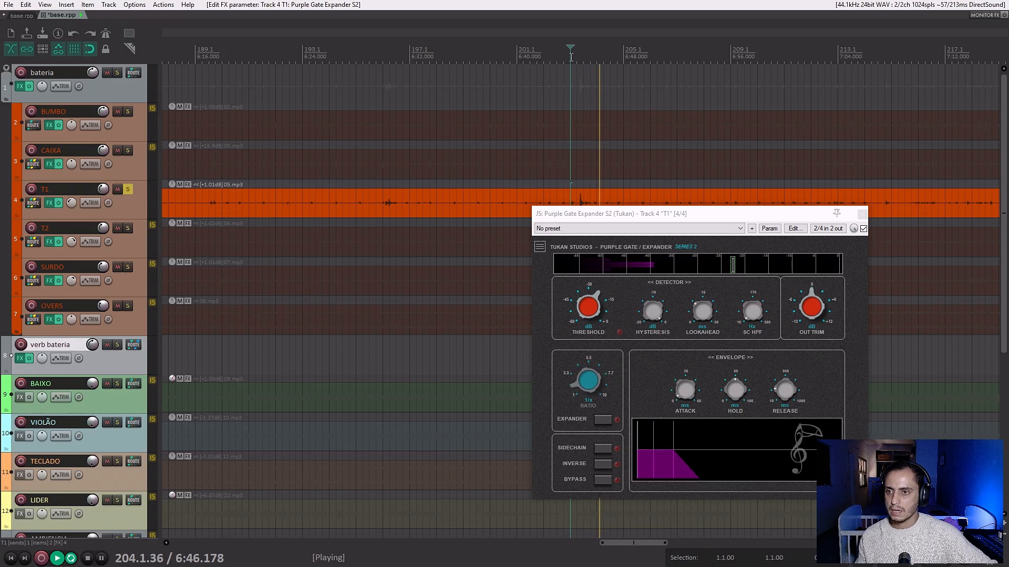
left_click(127, 151)
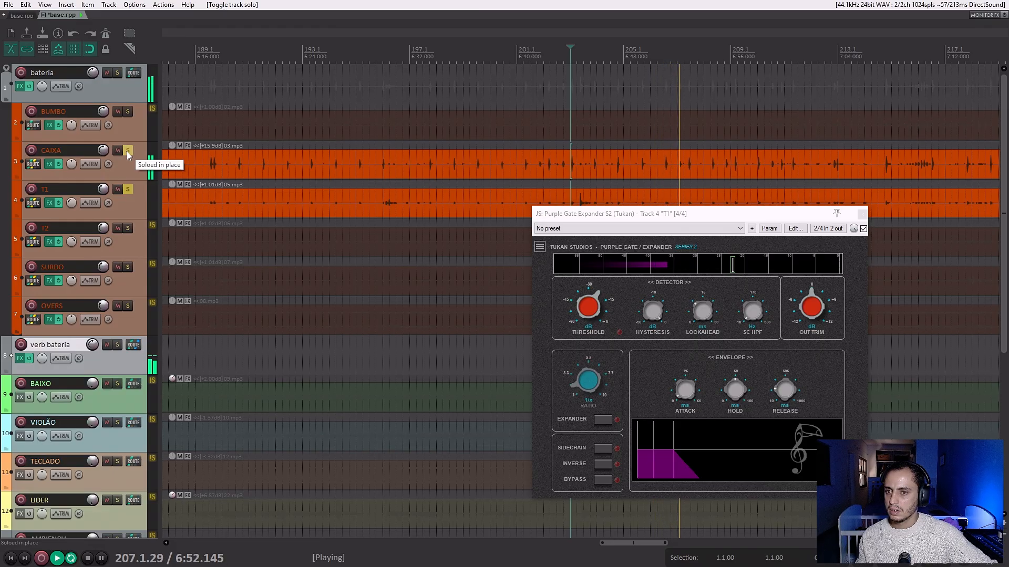
left_click(603, 419)
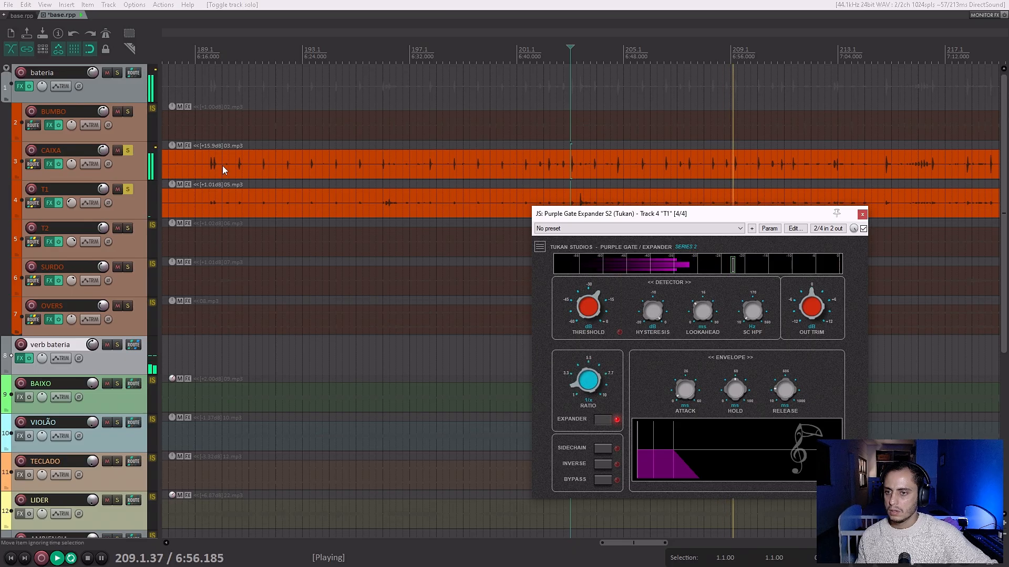
left_click(128, 152)
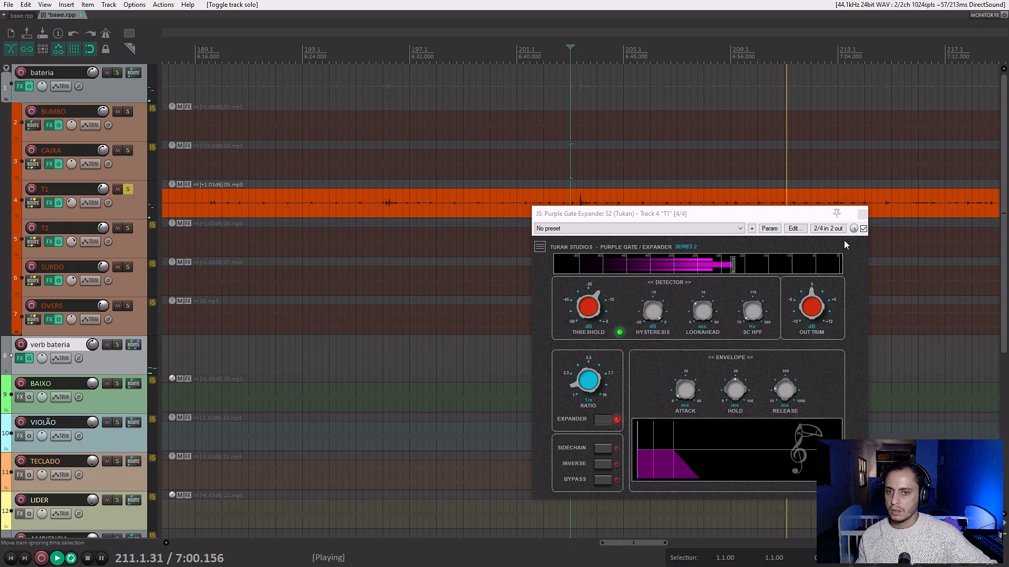
Raise the expander ratio on T1's gate, fine-tune its threshold, and stop playback.
left_click(582, 394)
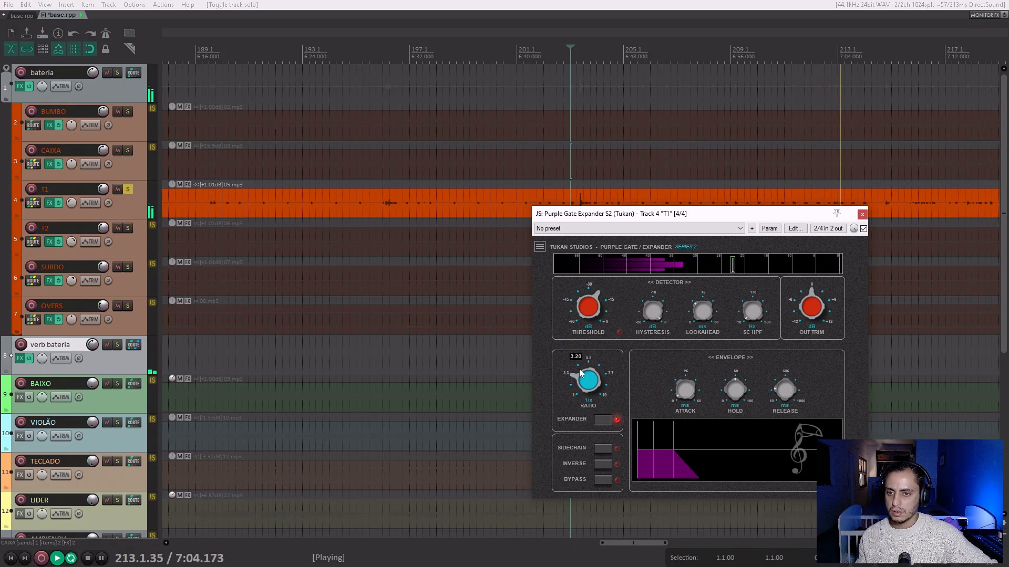
left_click_drag(580, 373, 588, 348)
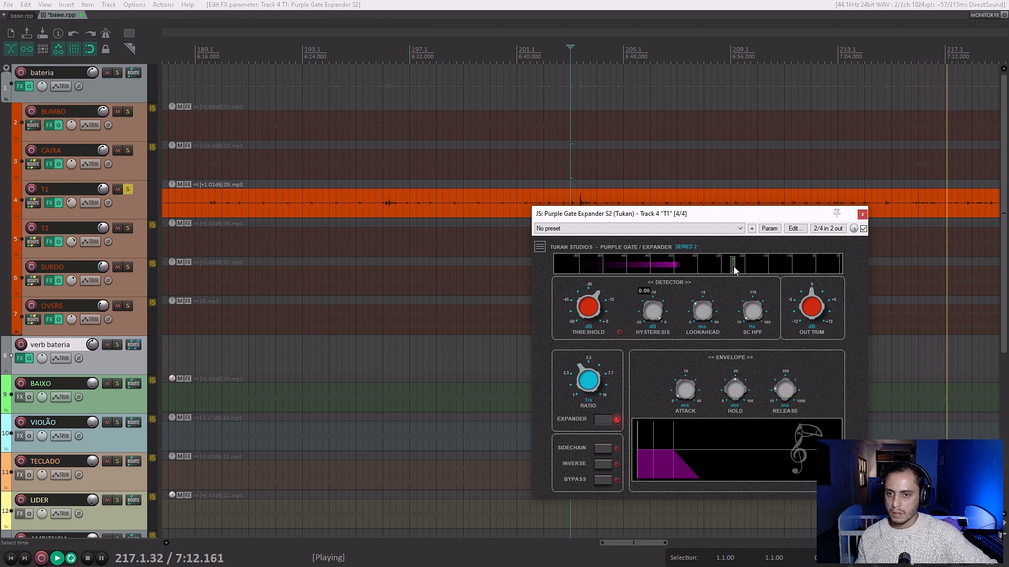
left_click_drag(582, 318, 581, 316)
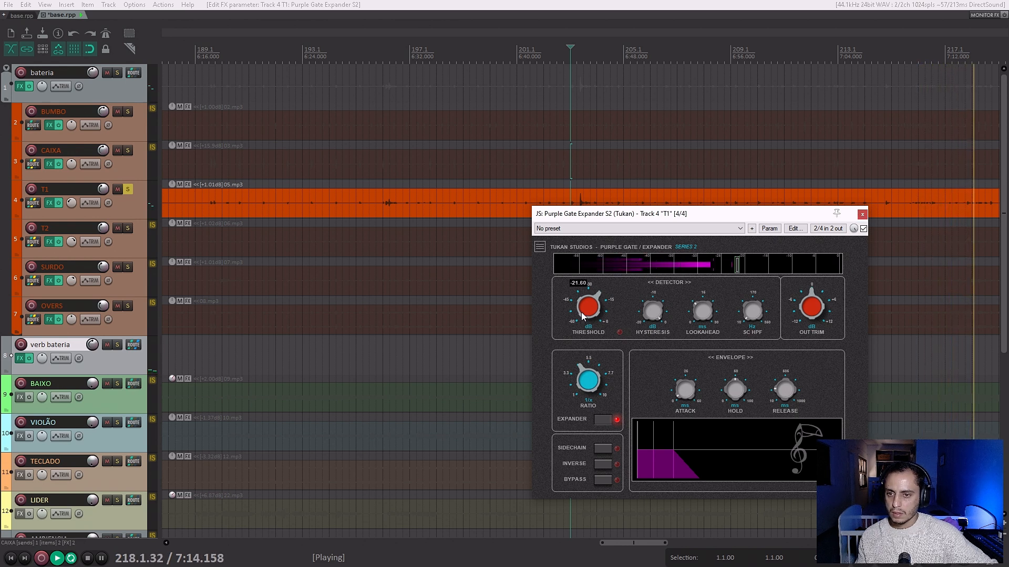
left_click(862, 215)
key("space")
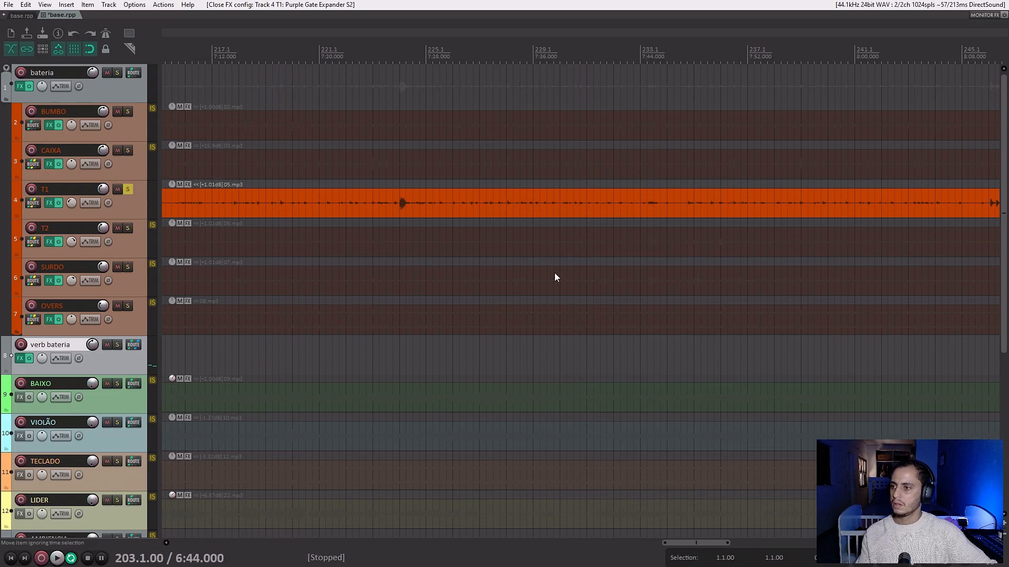
Copy T1's Purple Gate Expander to T2 and SURDO, and play all three tom tracks soloed together.
key("ctrl+m")
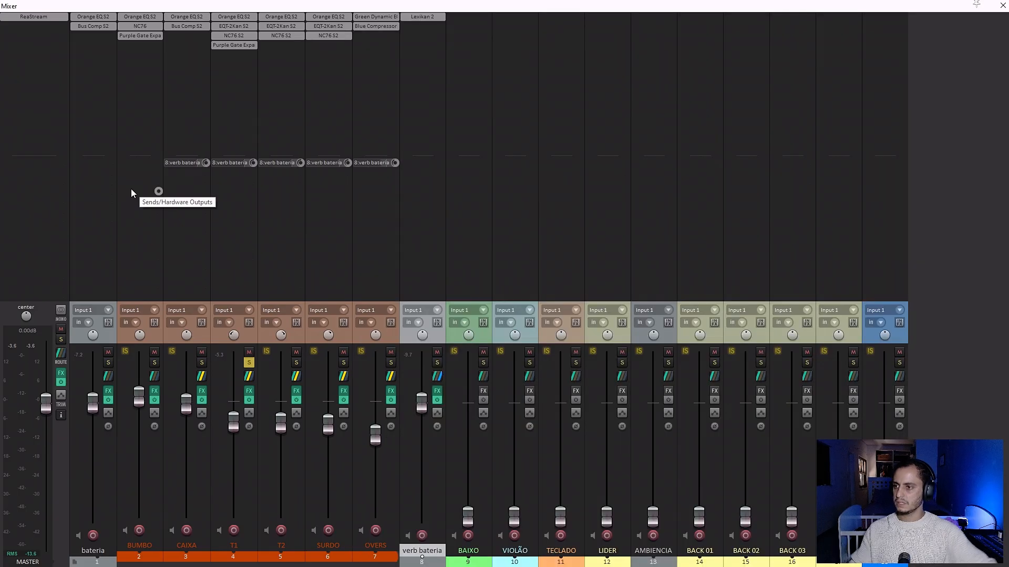
left_click_drag(231, 46, 339, 47)
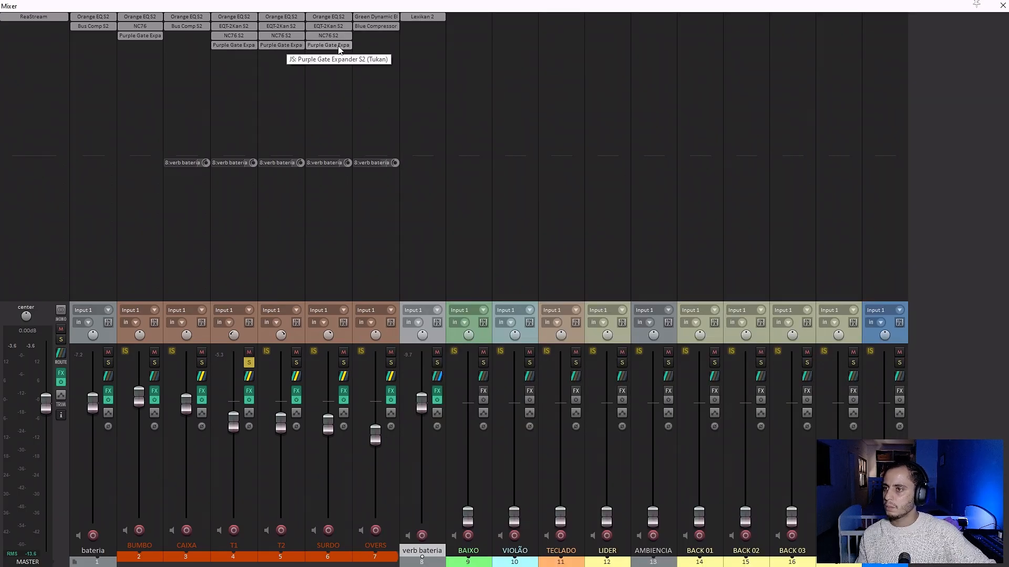
left_click(249, 363)
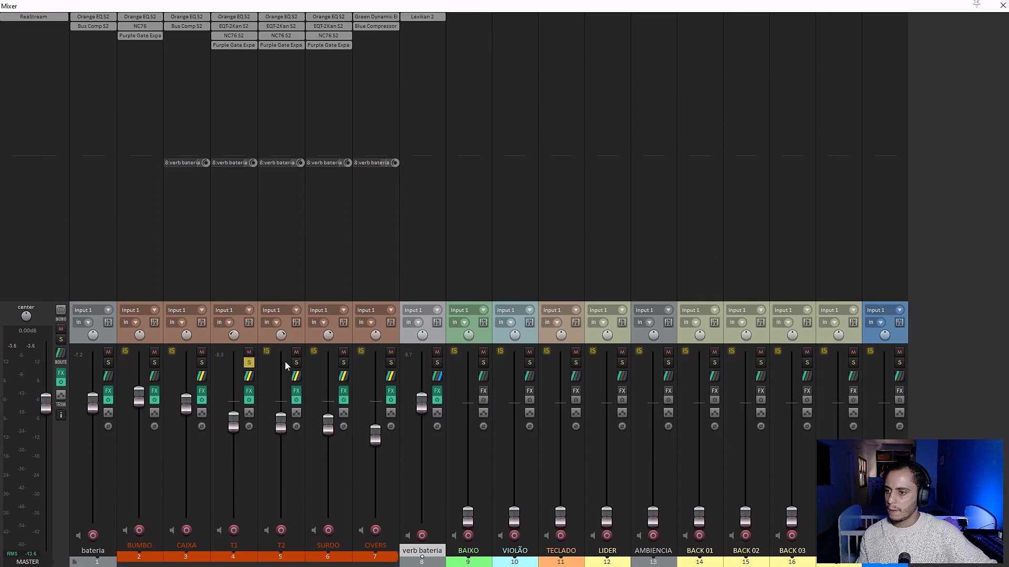
left_click(344, 363)
key("space")
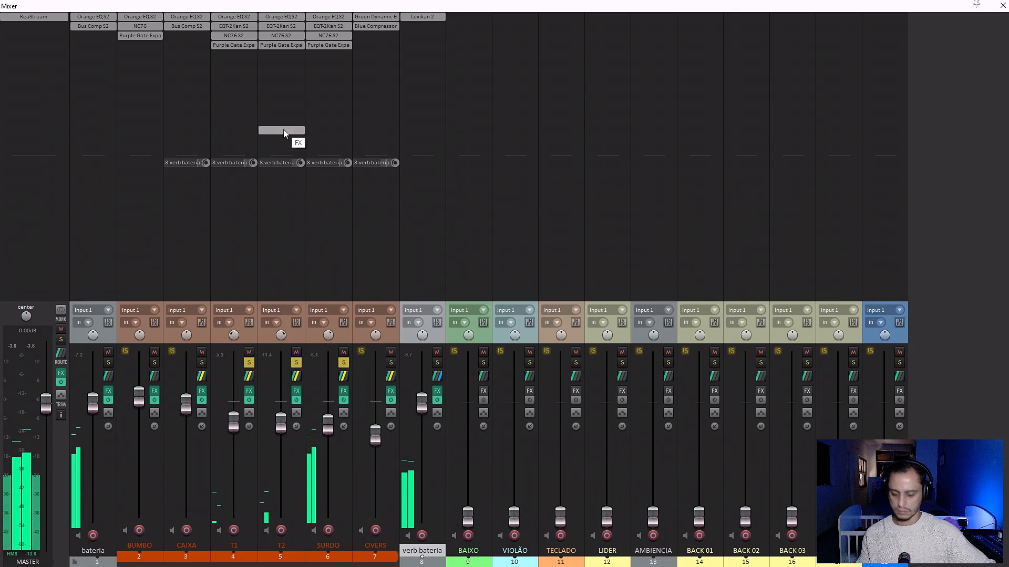
key("ctrl+m")
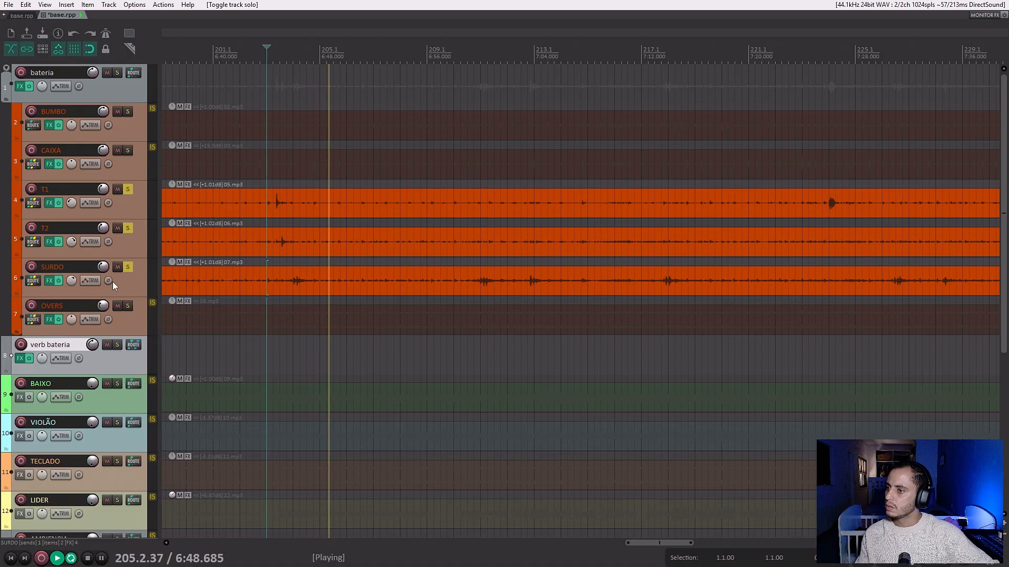
Restart playback of the soloed toms from about bar 181, where T2 and SURDO have strong hits.
scroll(282, 216, "down", 4)
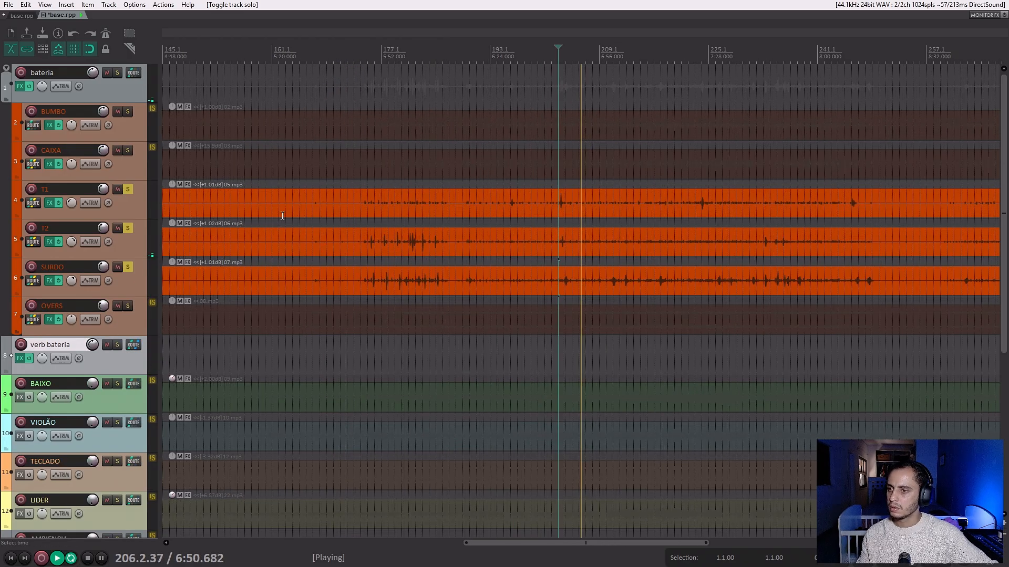
left_click(370, 167)
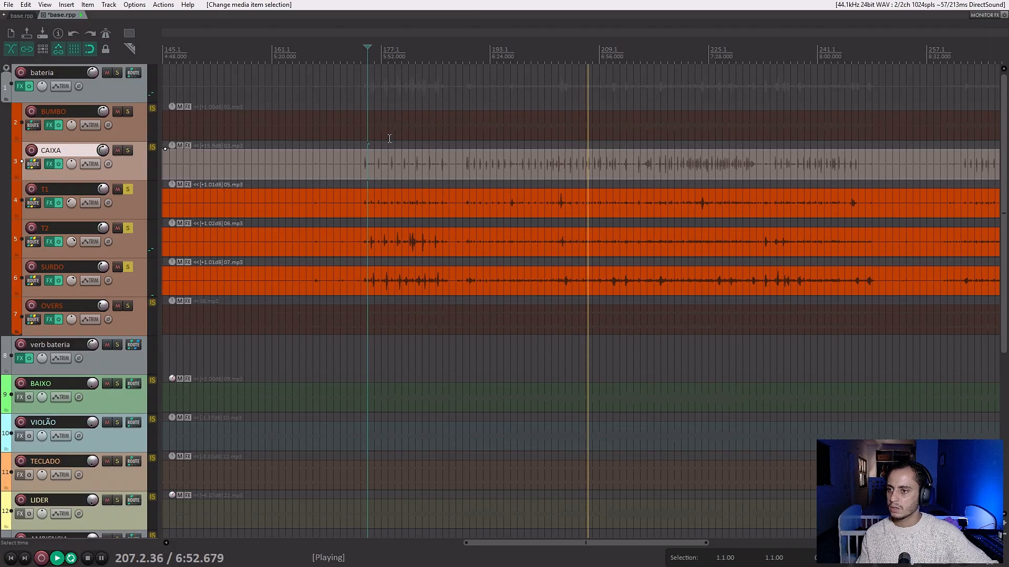
key("space")
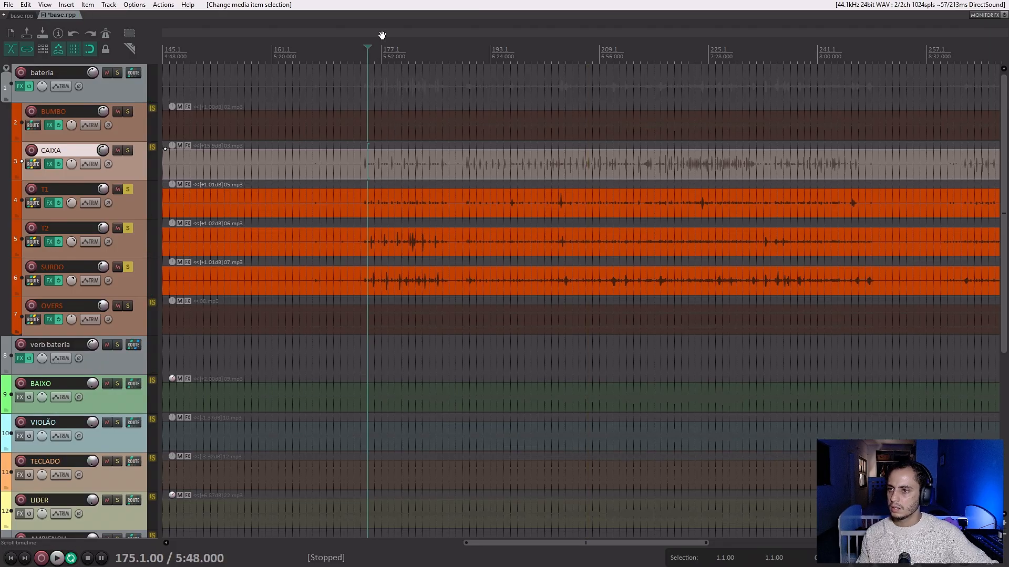
left_click(381, 53)
left_click(402, 57)
left_click(416, 57)
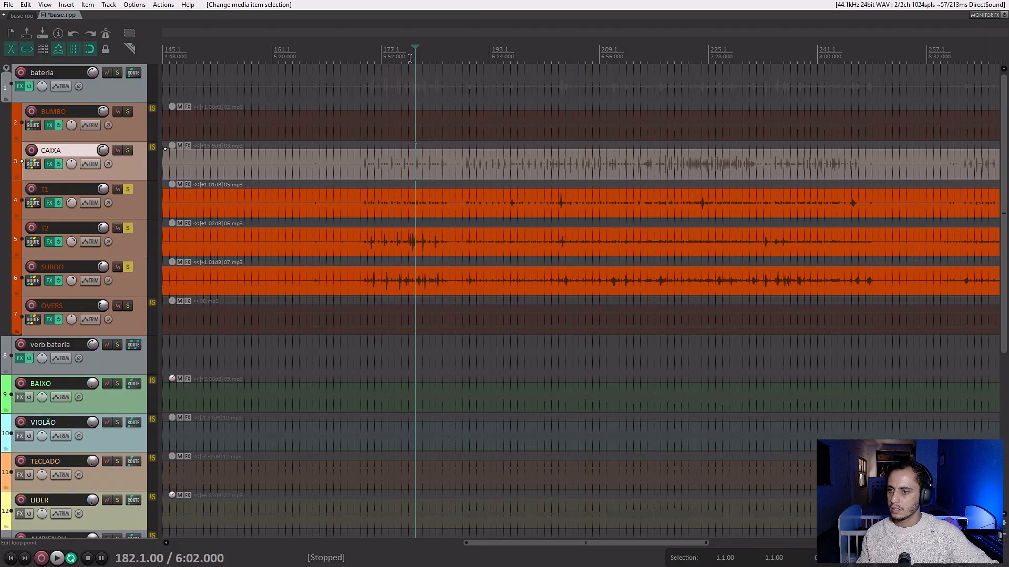
left_click(408, 57)
key("space")
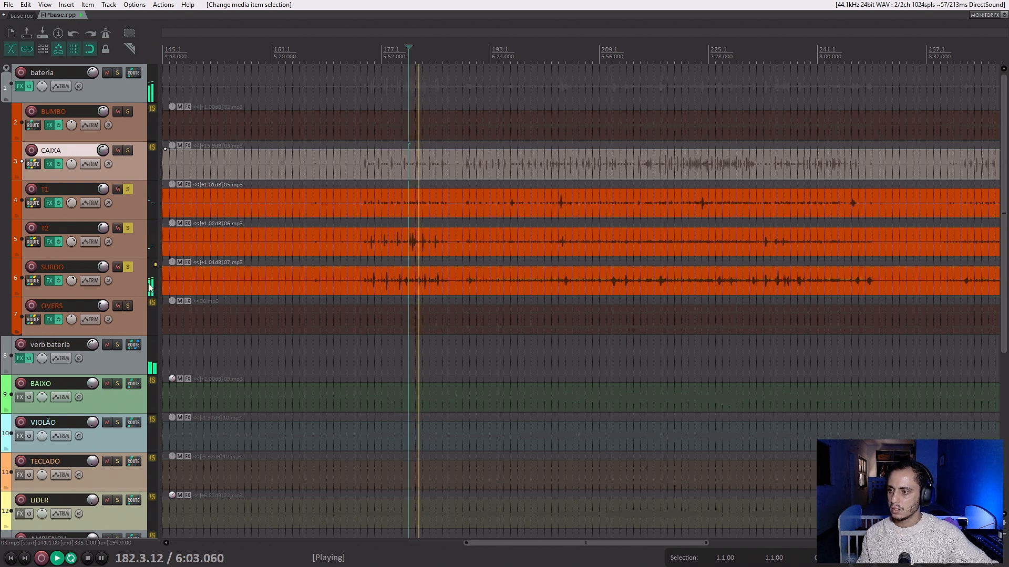
Set SURDO's gate threshold to about -22.6 dB and lower its expander ratio.
left_click(131, 286)
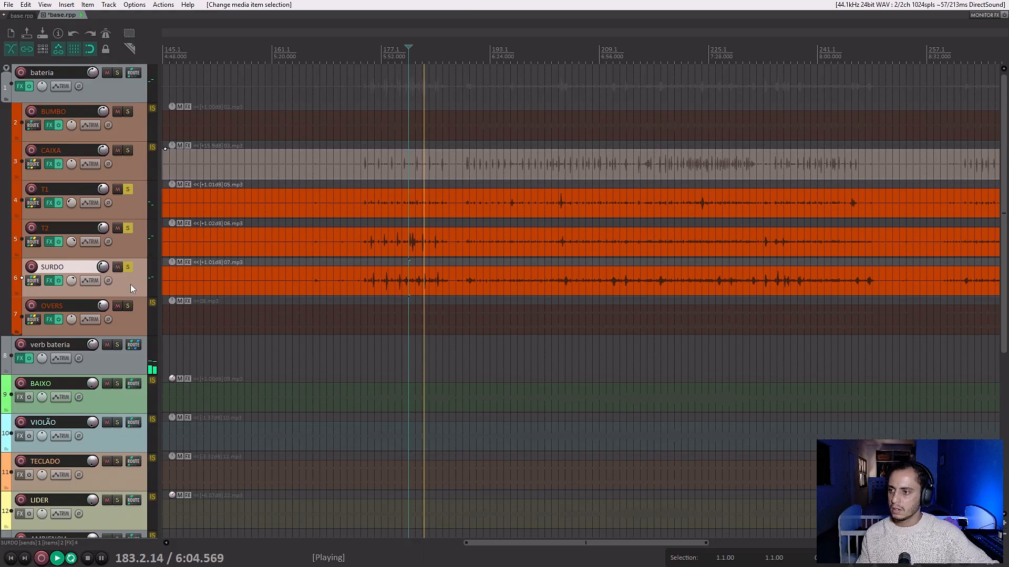
left_click(49, 280)
key("Down")
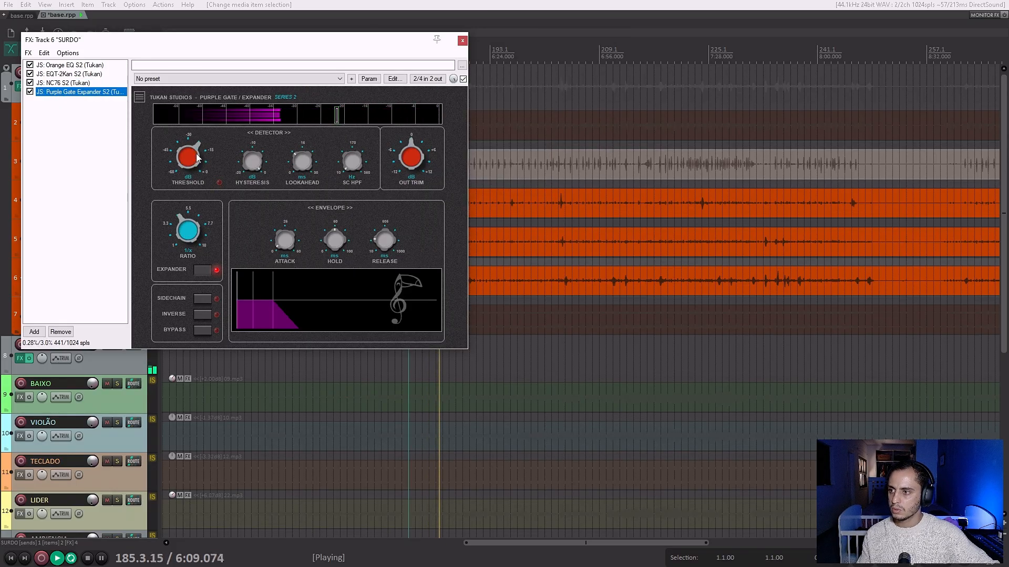
left_click_drag(198, 157, 192, 157)
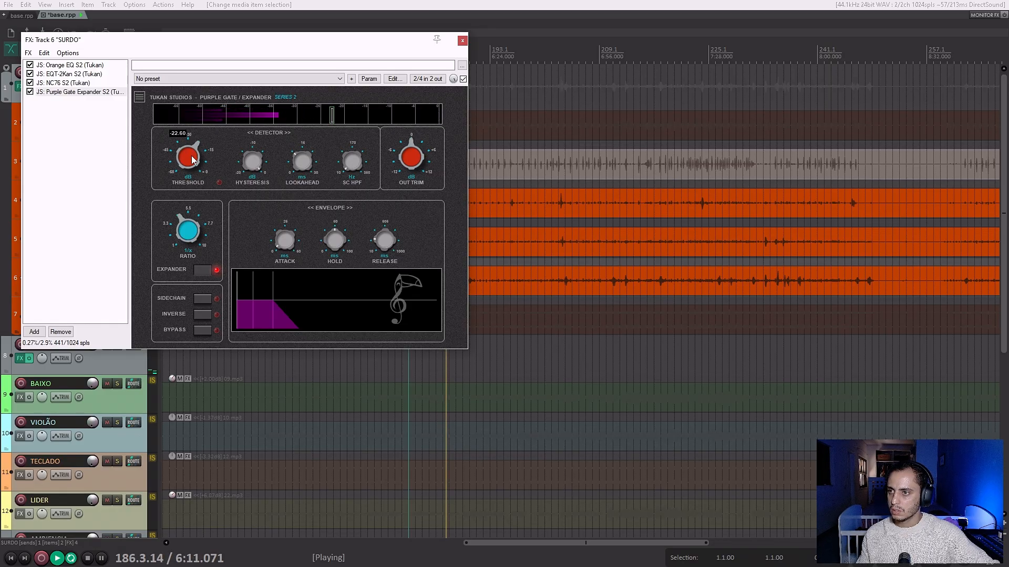
left_click_drag(187, 226, 185, 229)
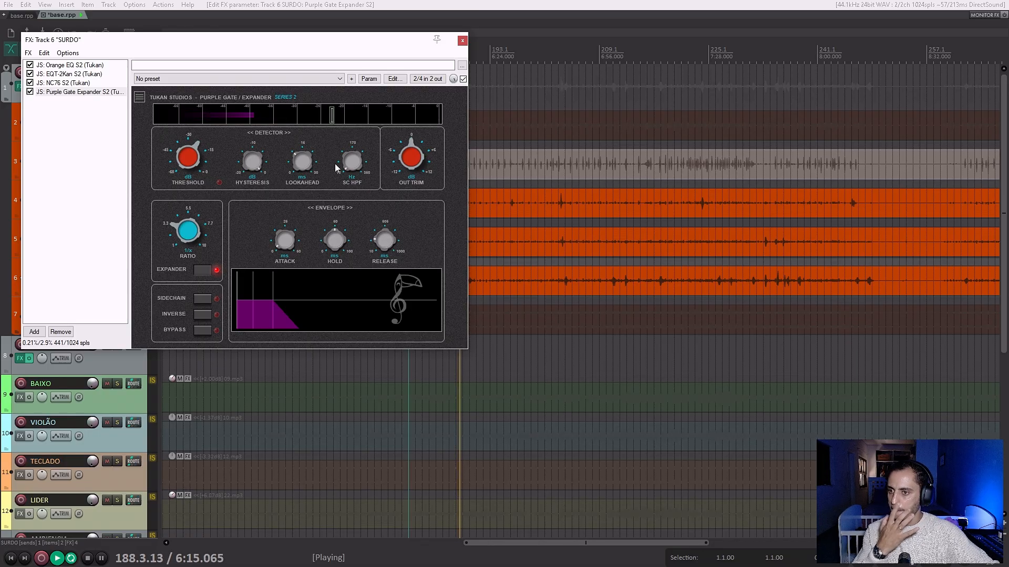
left_click(462, 41)
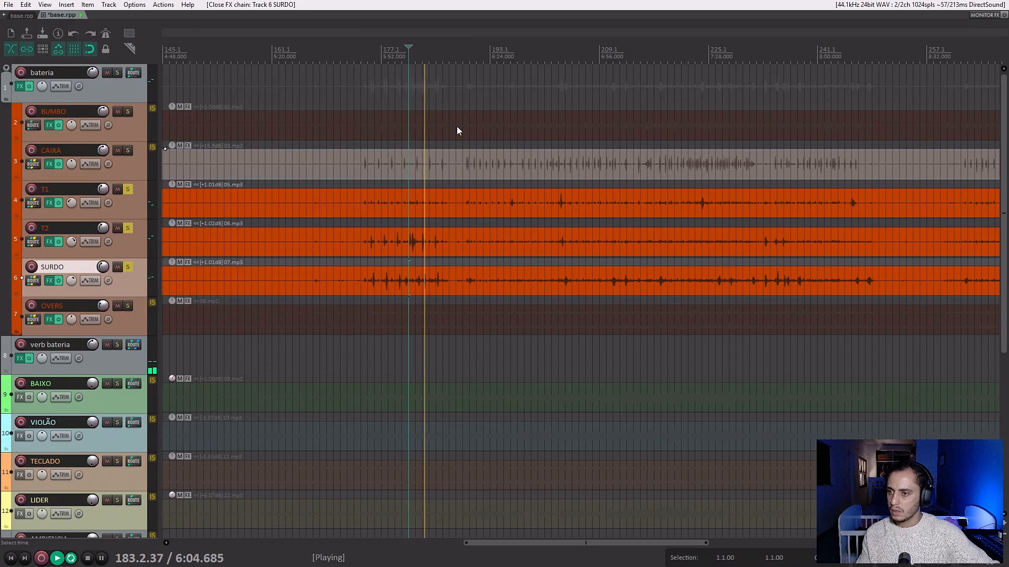
Fine-tune the release time of SURDO's Purple Gate Expander.
left_click(49, 281)
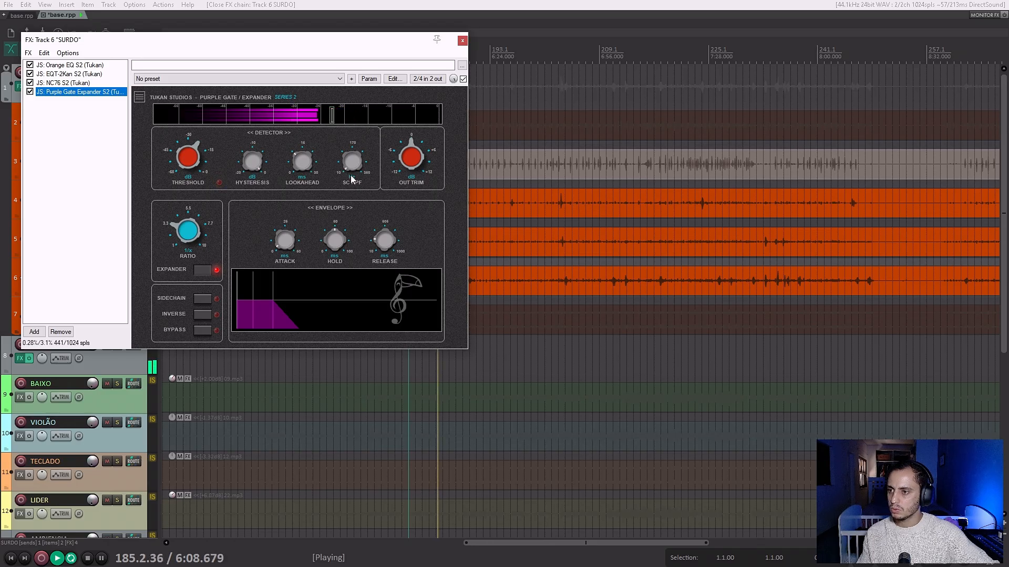
left_click_drag(380, 243, 371, 238)
left_click(462, 41)
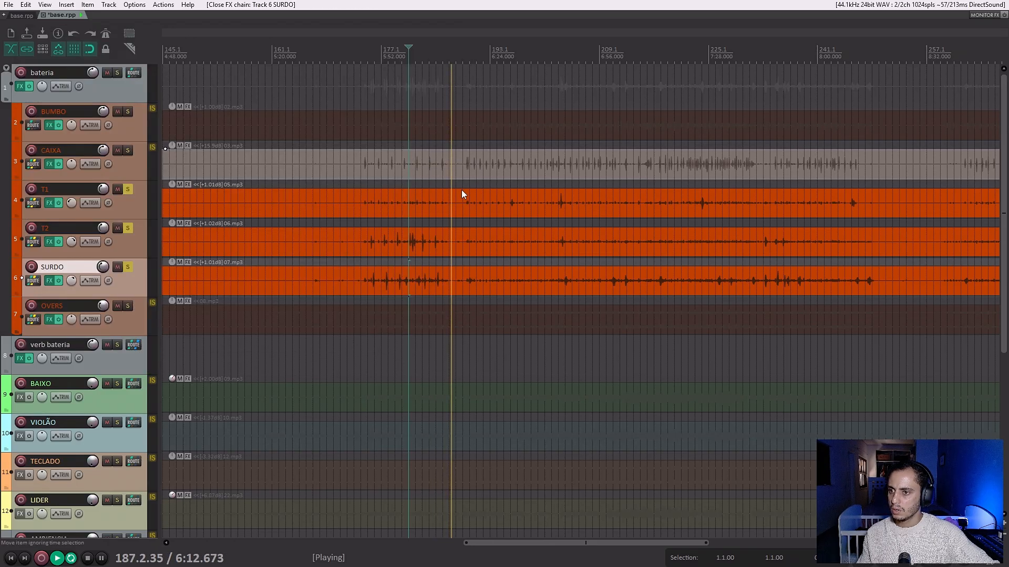
Adjust the release time of T2's Purple Gate Expander.
left_click(48, 242)
left_click(377, 242)
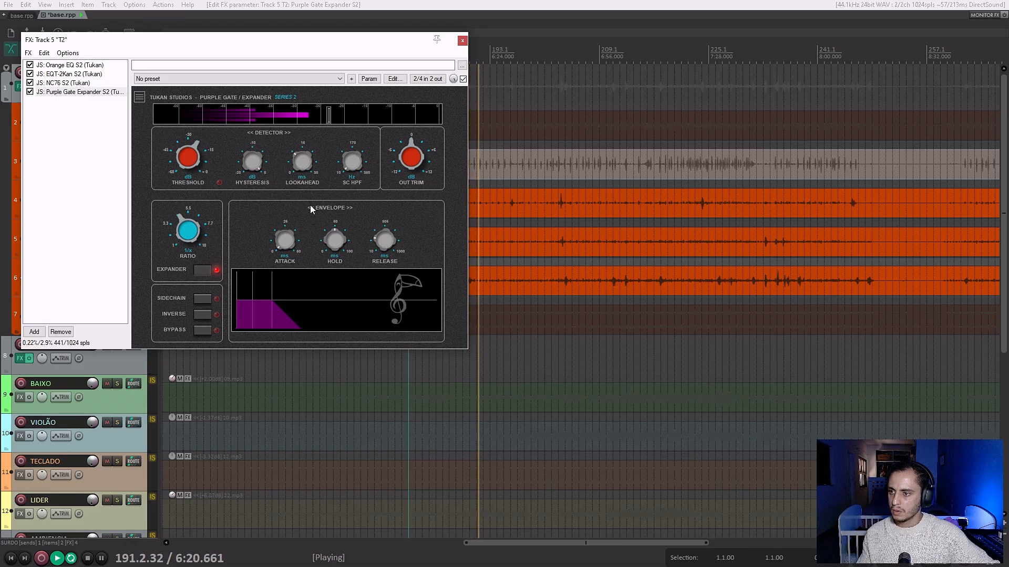
left_click(462, 40)
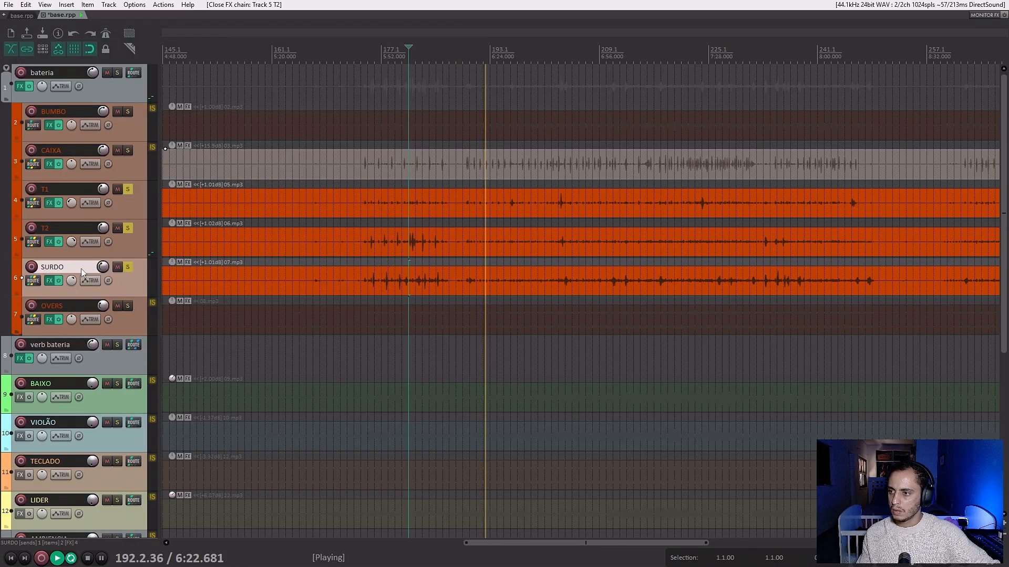
Shorten the hold time of SURDO's Purple Gate Expander and check the gate's response during playback.
left_click(50, 281)
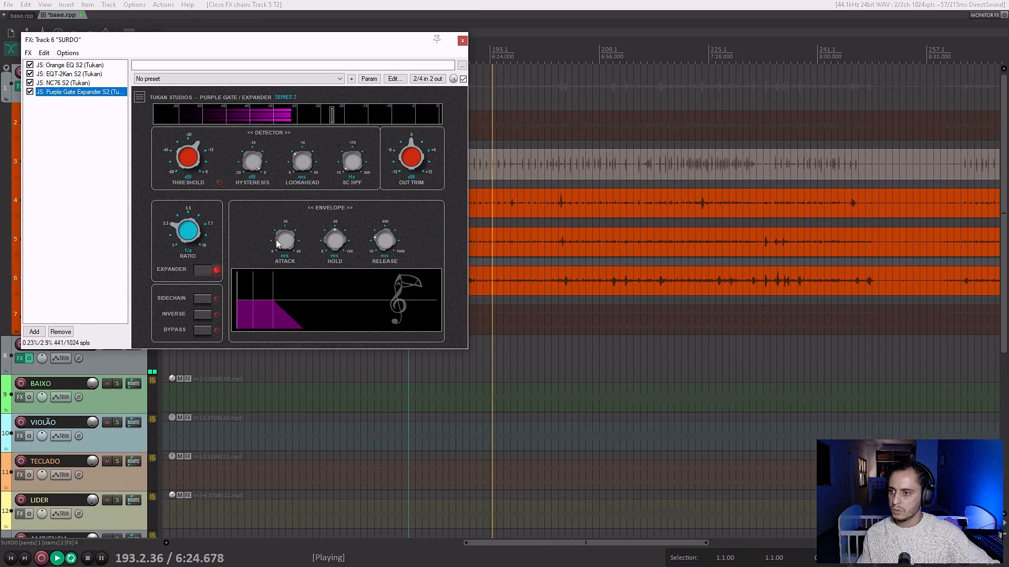
left_click(326, 241)
left_click_drag(326, 241, 345, 304)
left_click(462, 40)
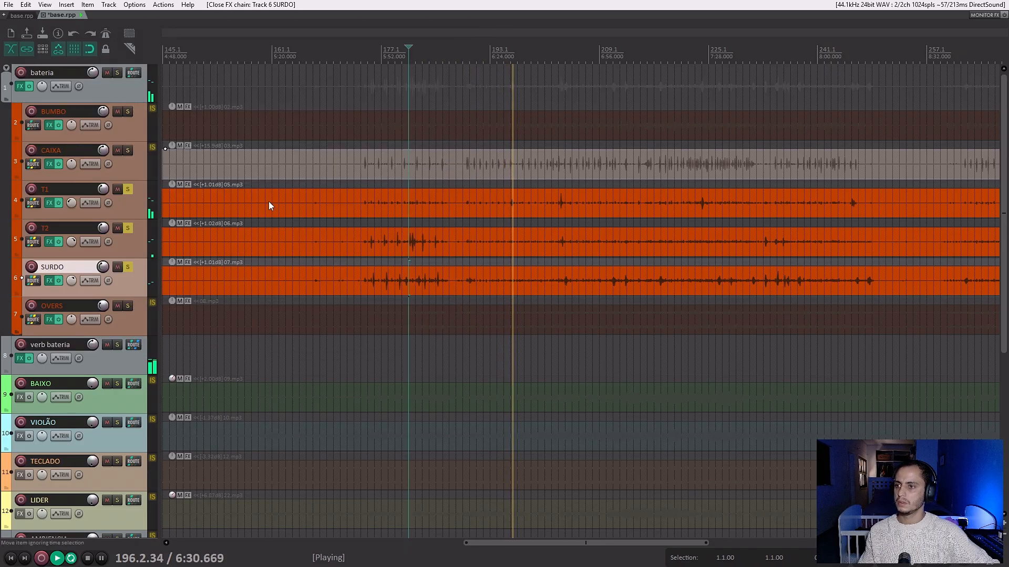
left_click(49, 280)
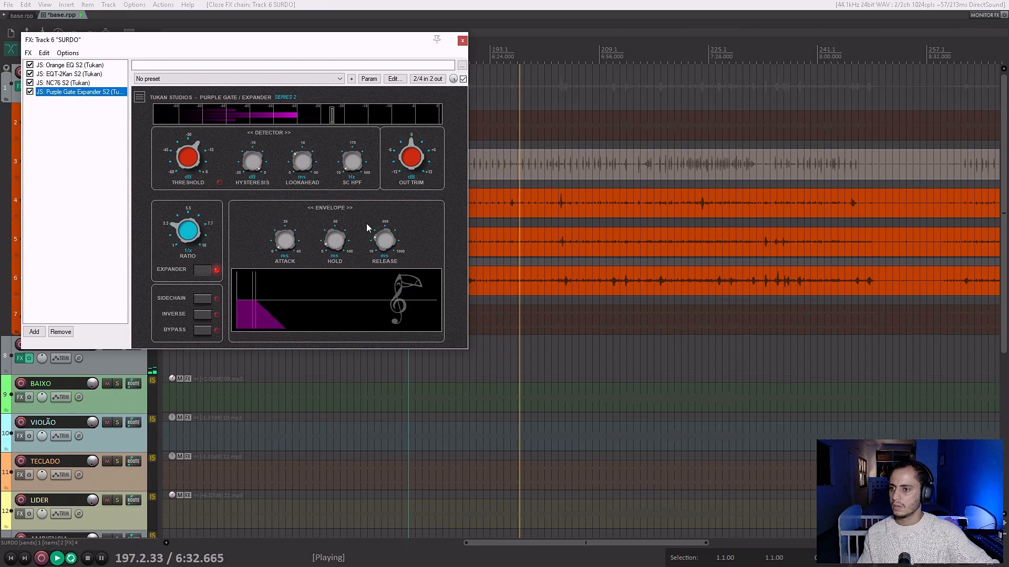
mouse_move(341, 240)
left_click(462, 40)
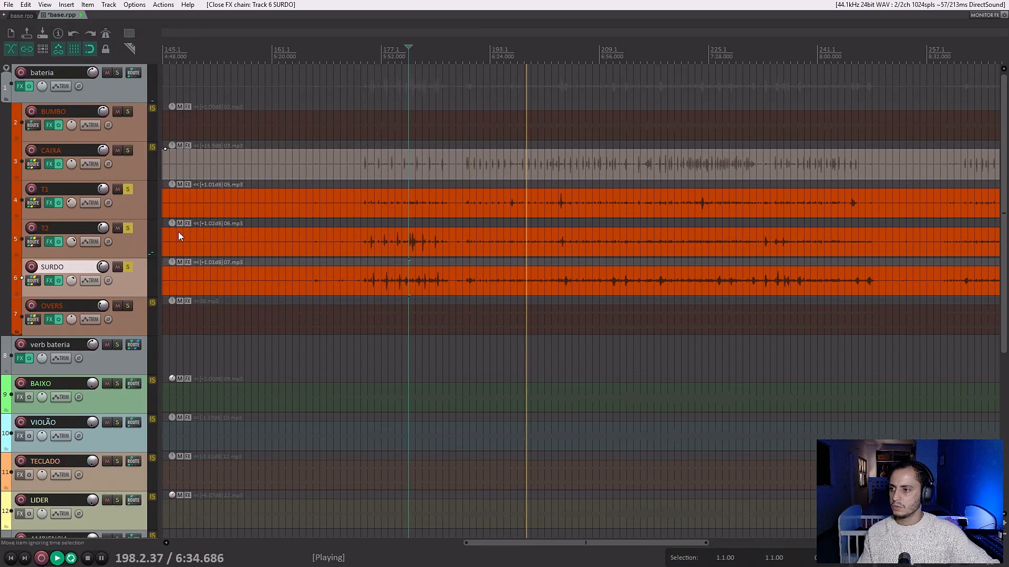
left_click(48, 280)
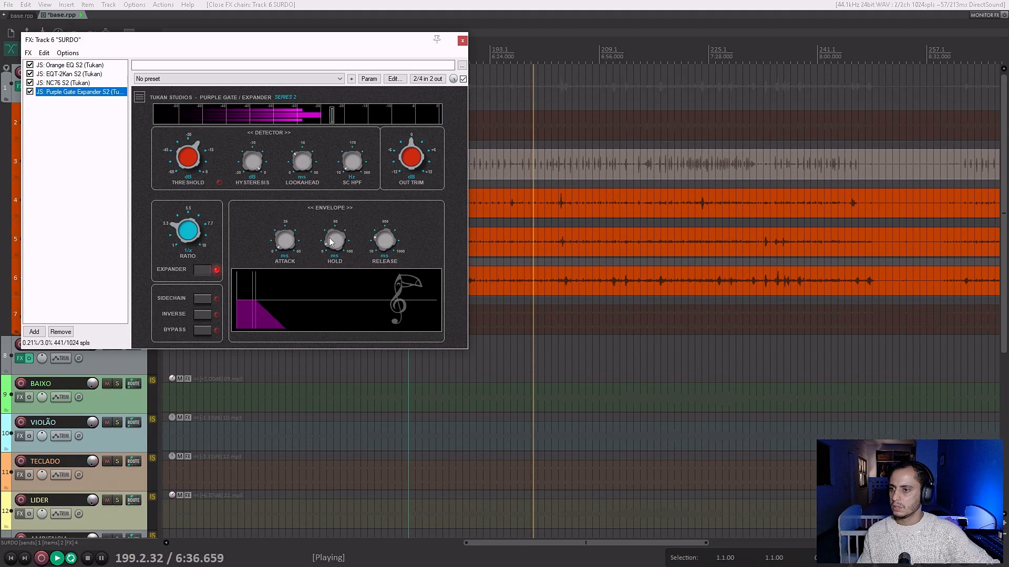
left_click(432, 116)
left_click(462, 41)
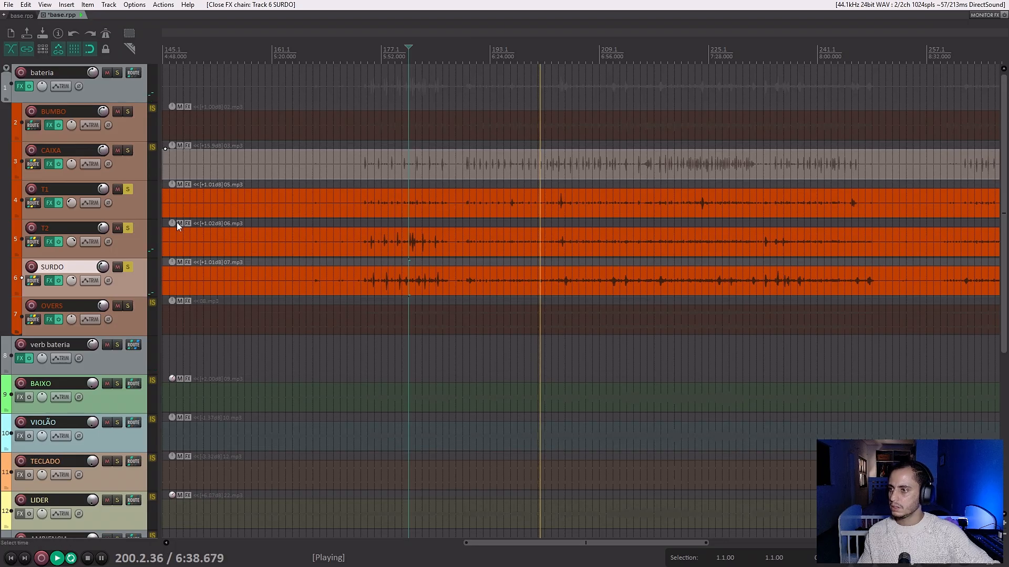
Shorten the hold time of T1's Purple Gate Expander.
left_click(125, 213)
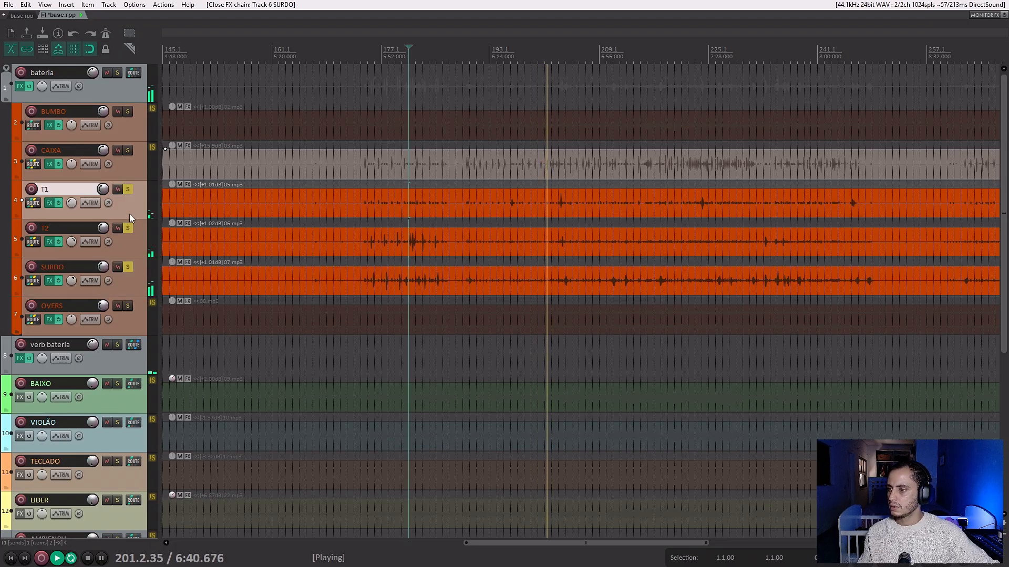
left_click(49, 202)
left_click_drag(330, 235, 329, 305)
left_click(461, 41)
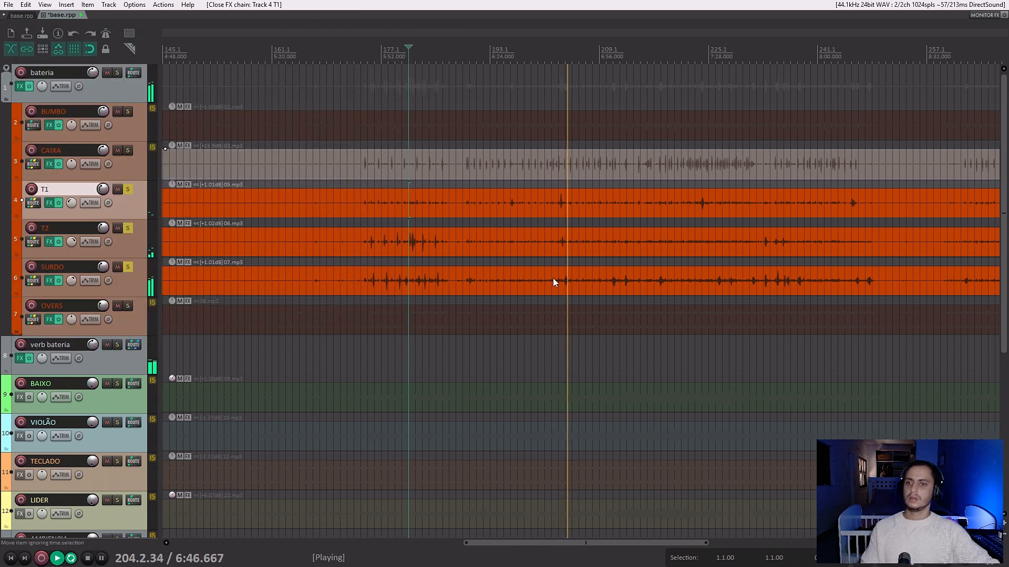
Unsolo T1, T2 and SURDO, and play the full drum kit.
key("space")
key("ctrl+m")
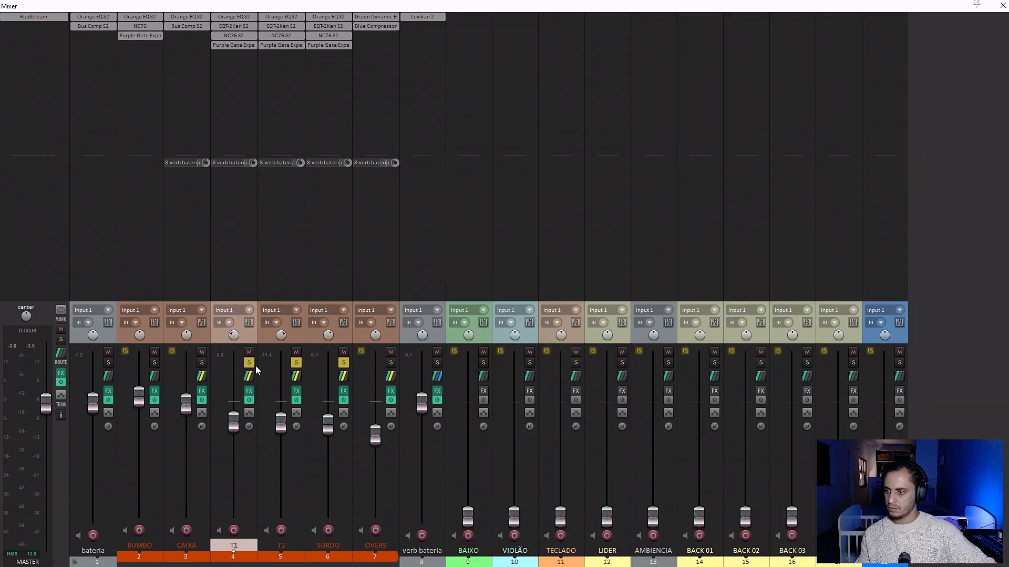
left_click(343, 364)
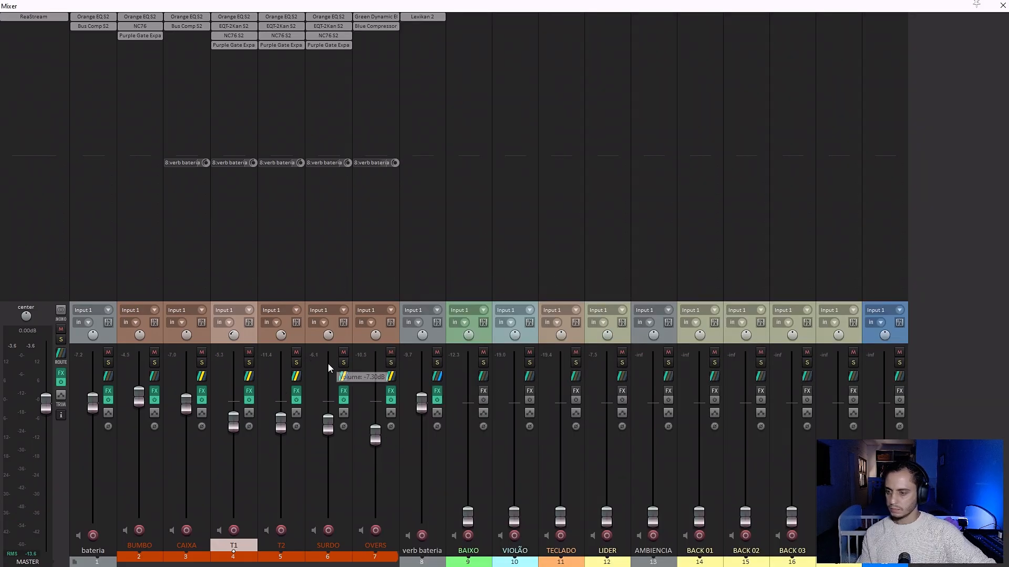
key("ctrl+m")
key("space")
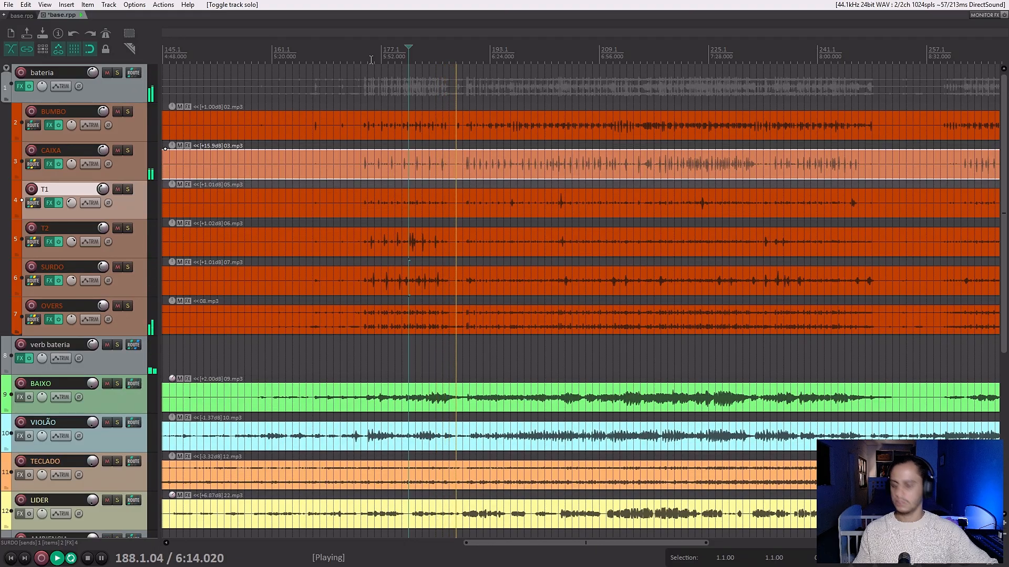
Try the Red Lexikan S2 reverb on the bateria folder track with verb bateria muted, and remove the plugin.
key("ctrl+m")
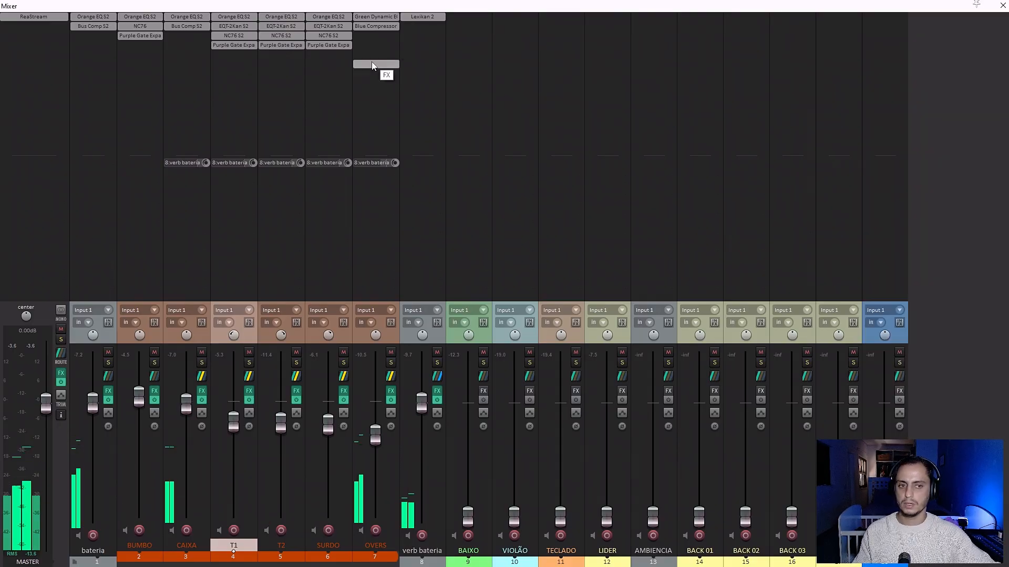
left_click(83, 37)
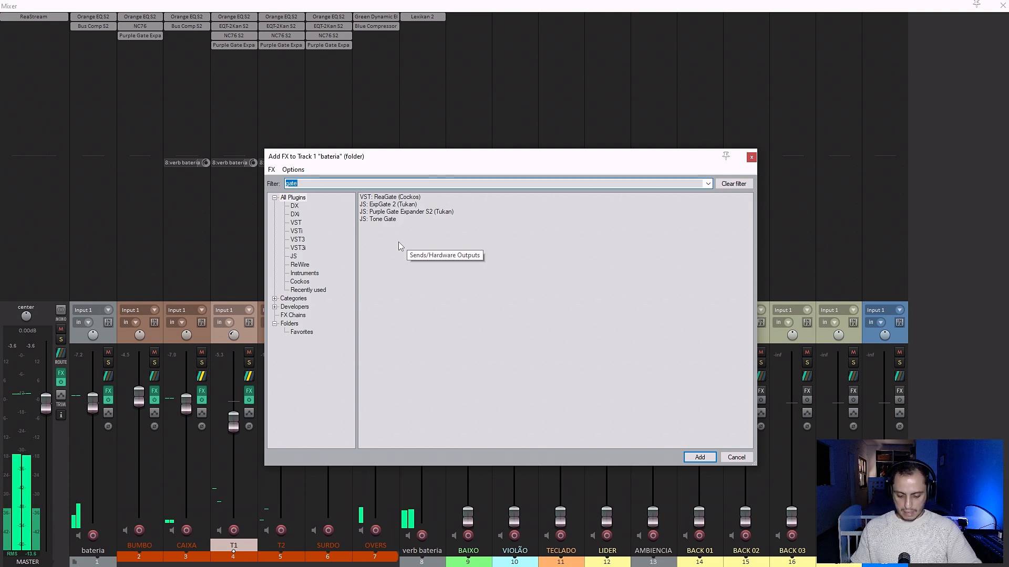
key("BackSpace")
type("lexi")
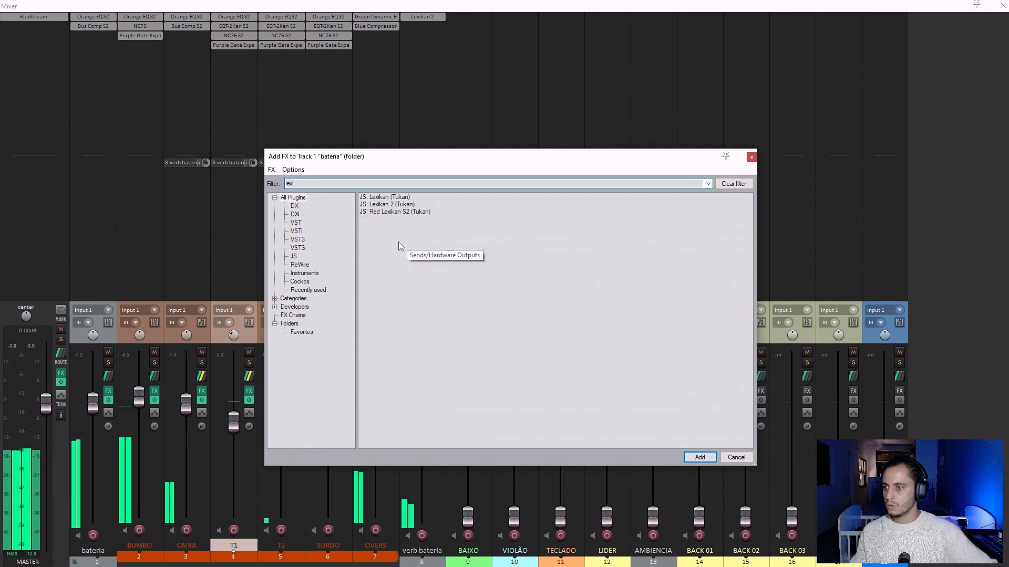
left_click(395, 212)
double_click(397, 212)
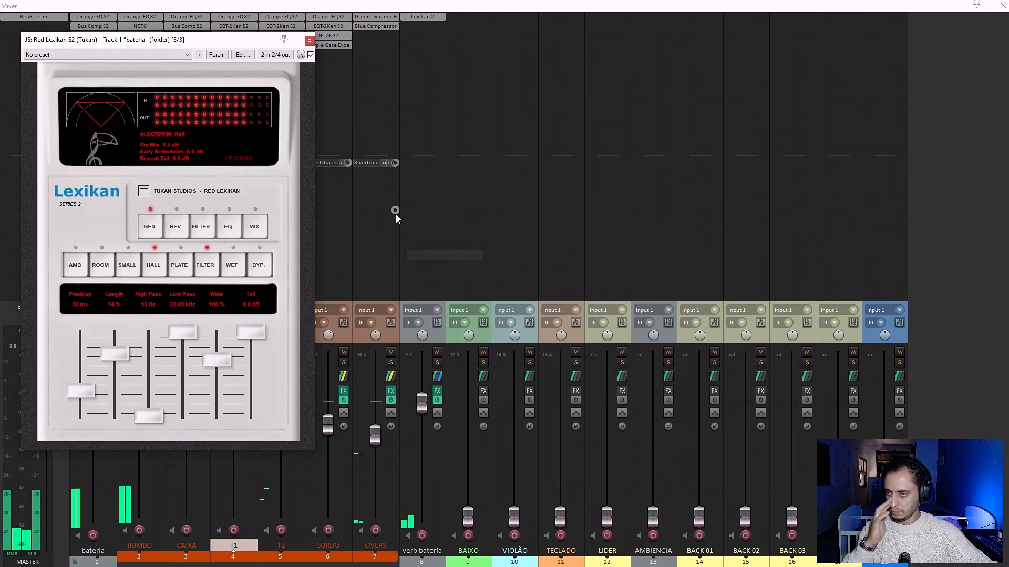
left_click(437, 352)
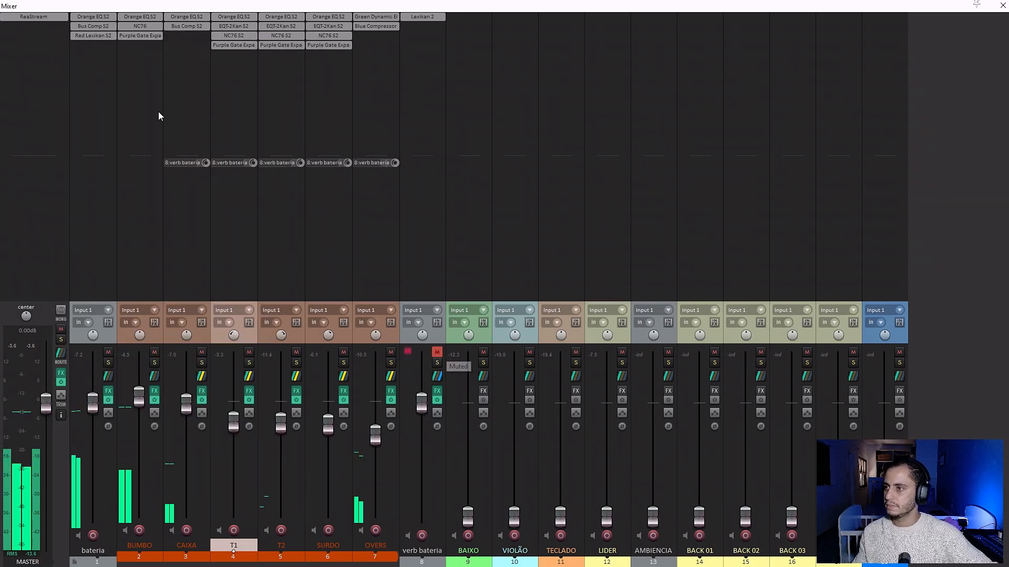
left_click(105, 39)
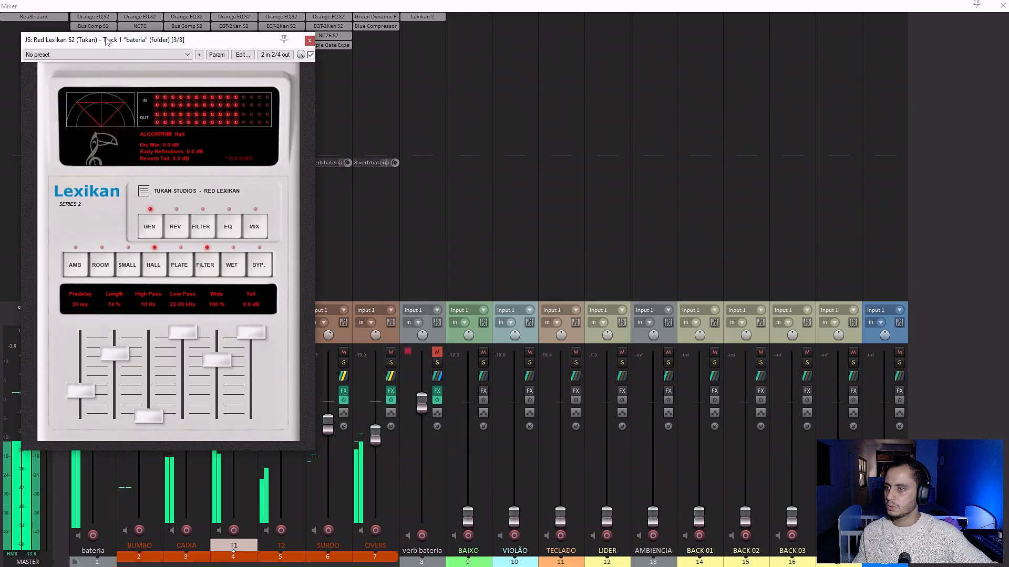
left_click(309, 41)
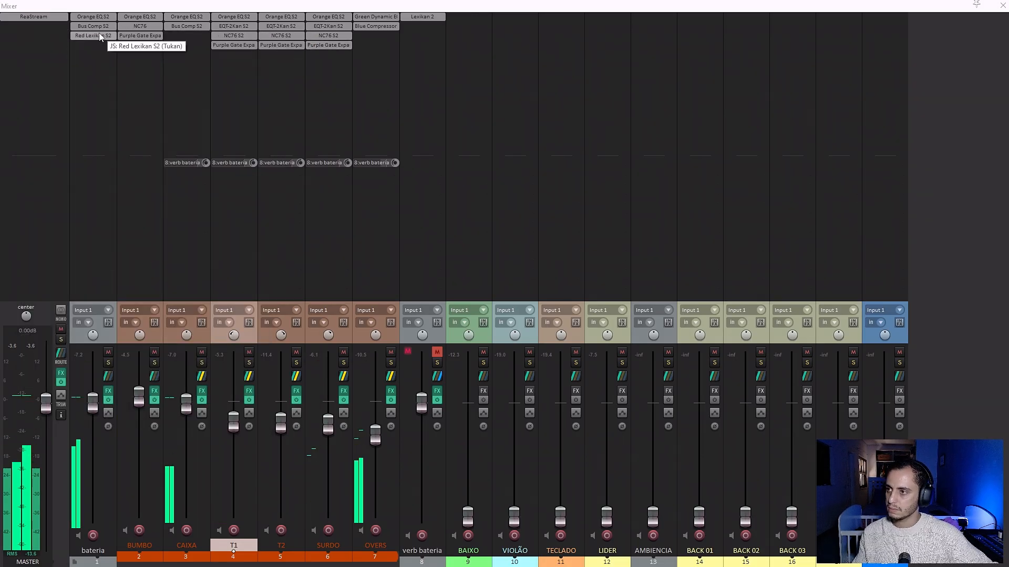
left_click(100, 37, "alt")
left_click(100, 37)
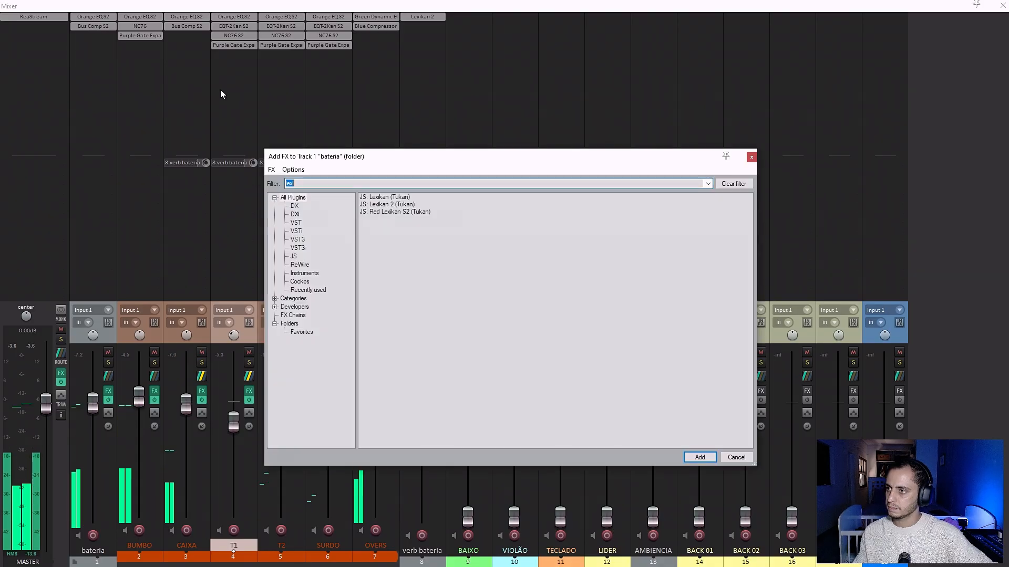
Add the Lexikan 2 reverb to the bateria folder track and load its Big Drums preset.
double_click(381, 205)
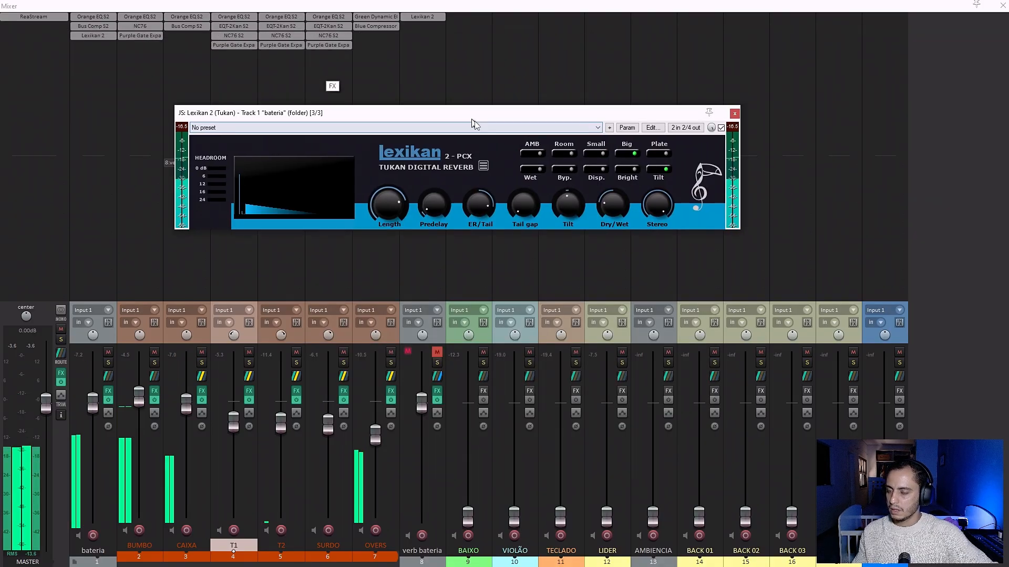
left_click_drag(471, 120, 559, 191)
left_click(524, 202)
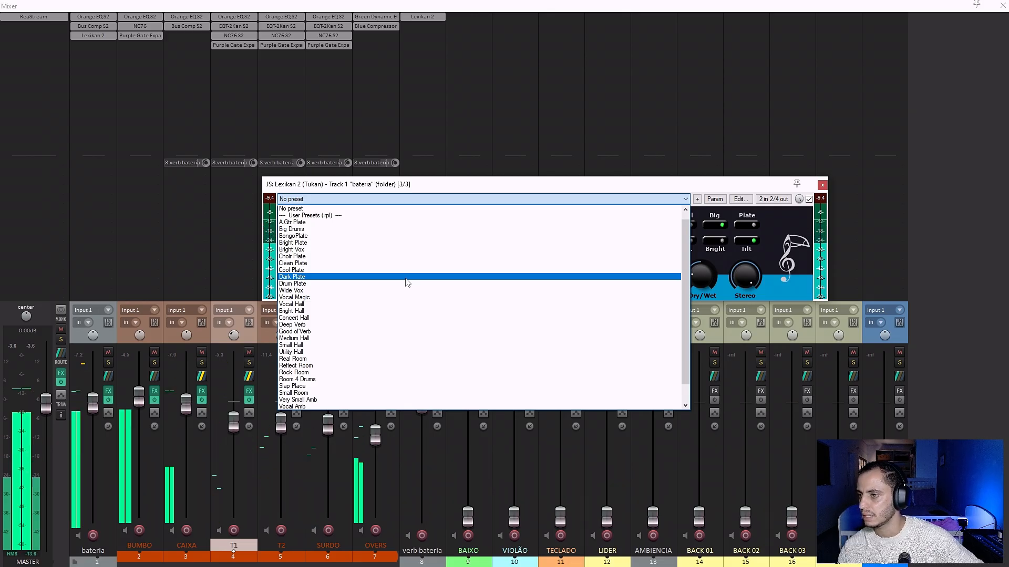
left_click(321, 231)
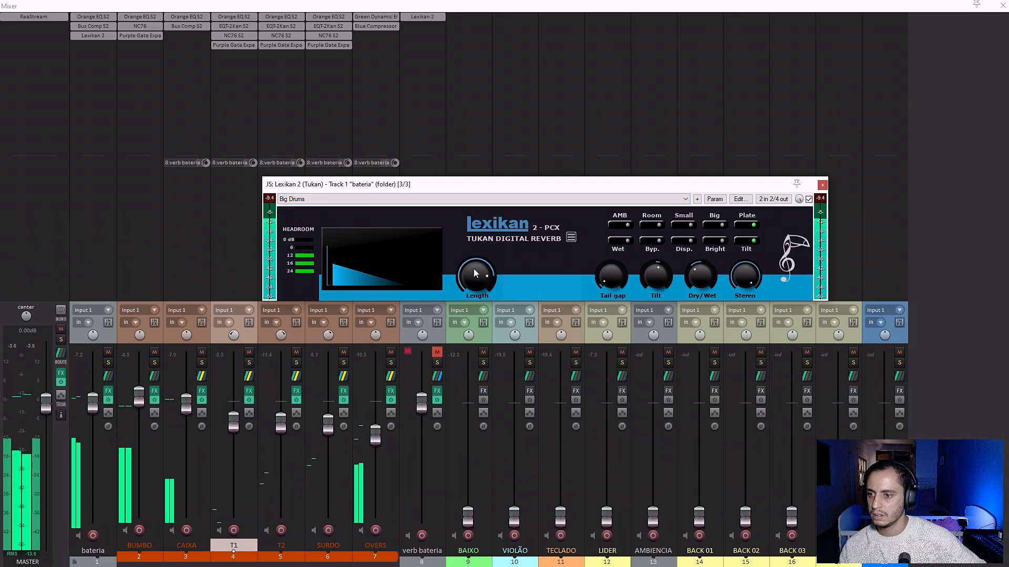
Reduce Lexikan 2's length and dry/wet mix on bateria, and compare the sound with the reverb bypassed.
left_click_drag(474, 269, 475, 284)
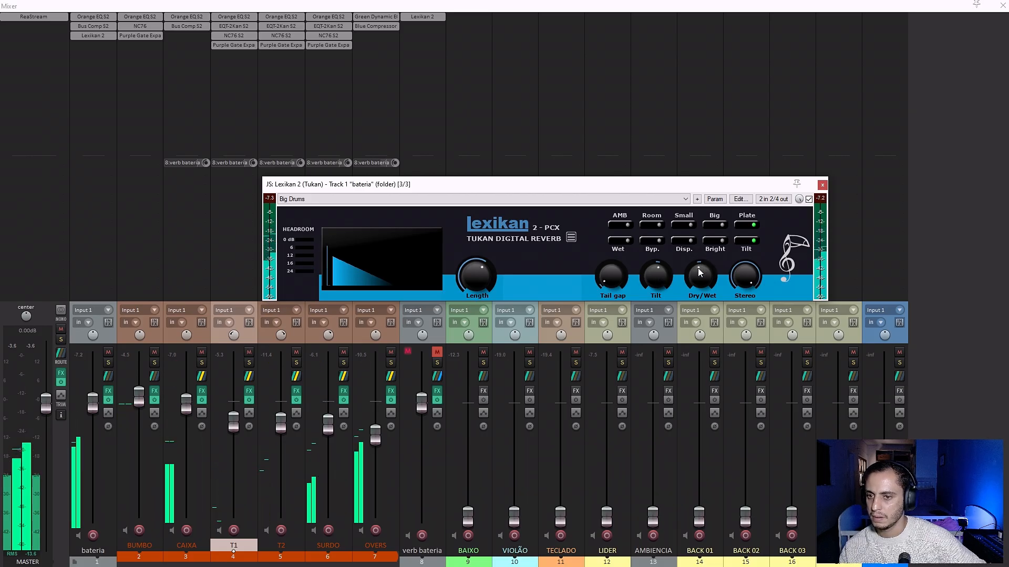
left_click_drag(700, 272, 699, 283)
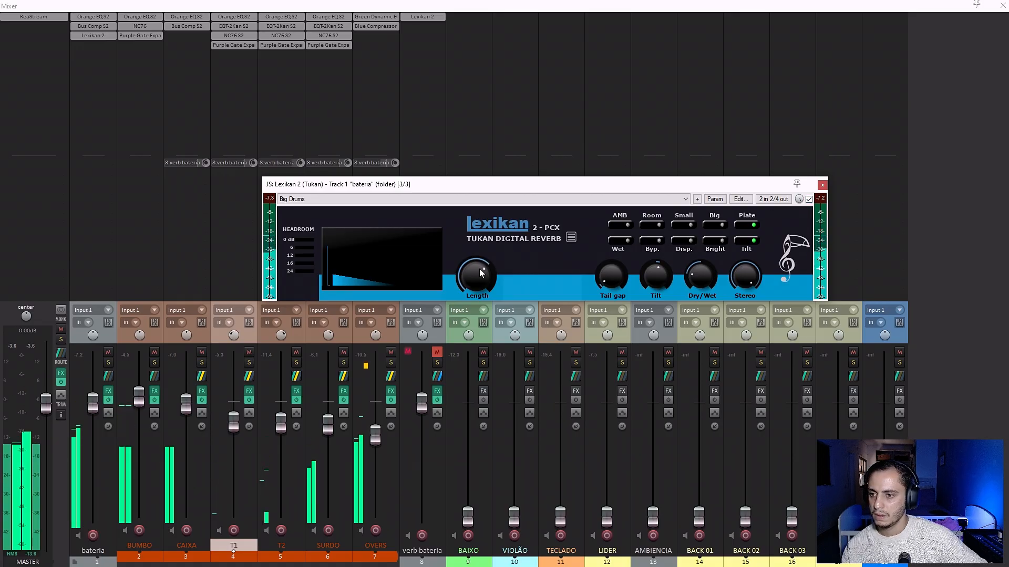
left_click(809, 200)
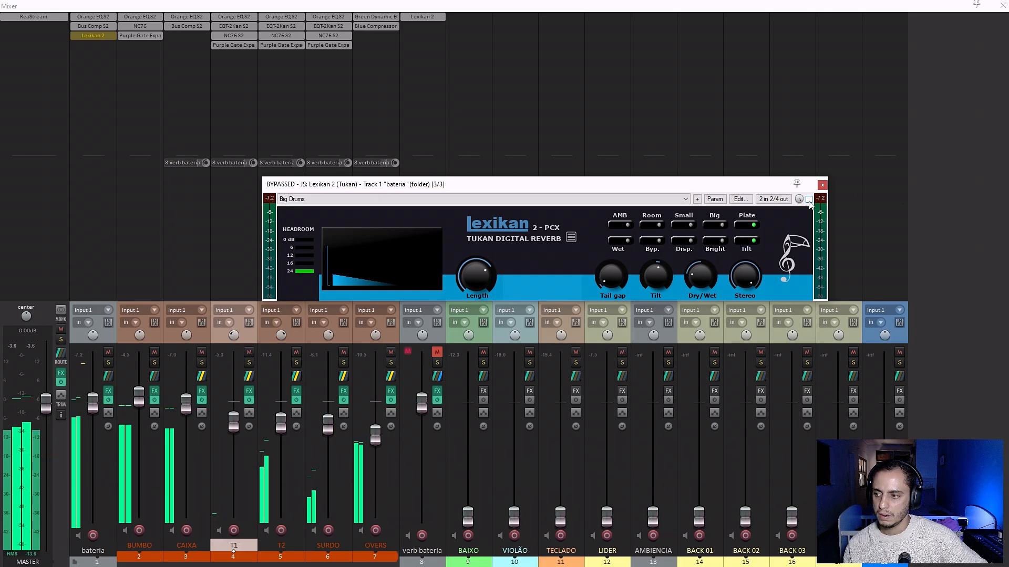
left_click(809, 200)
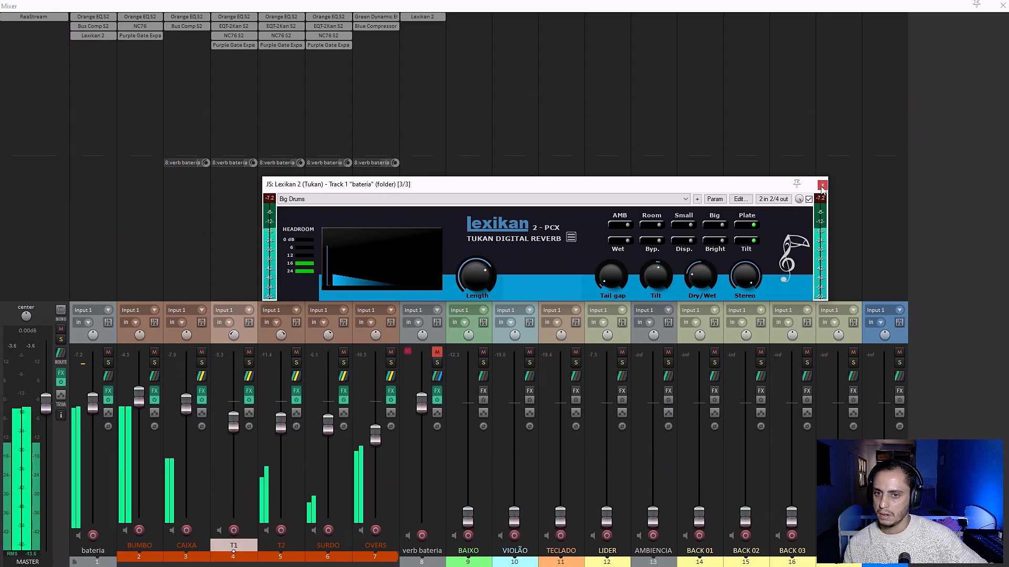
left_click(822, 186)
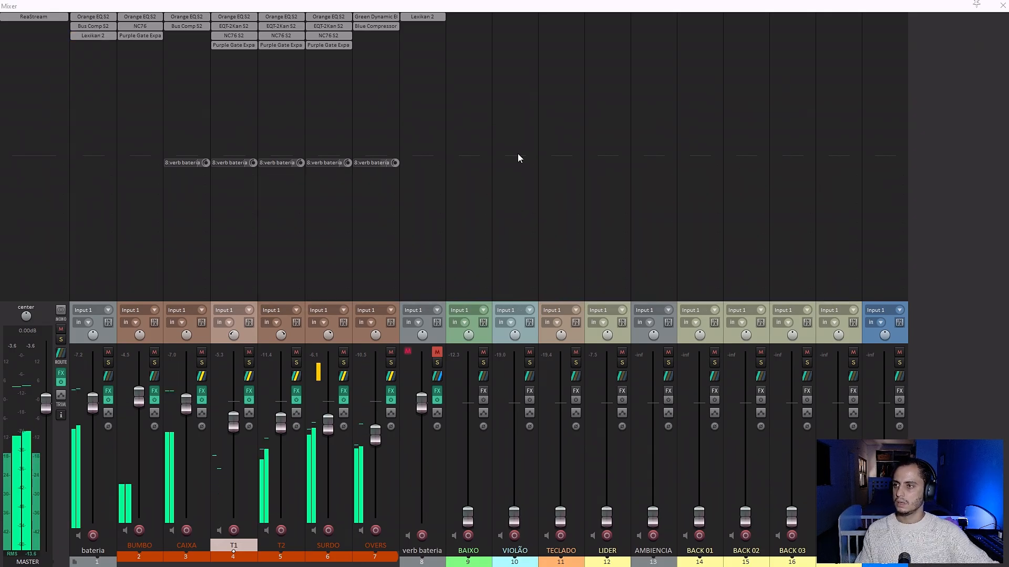
Unmute verb bateria and add the EQT-2Kan S2 equalizer to the bateria folder track.
left_click(437, 352)
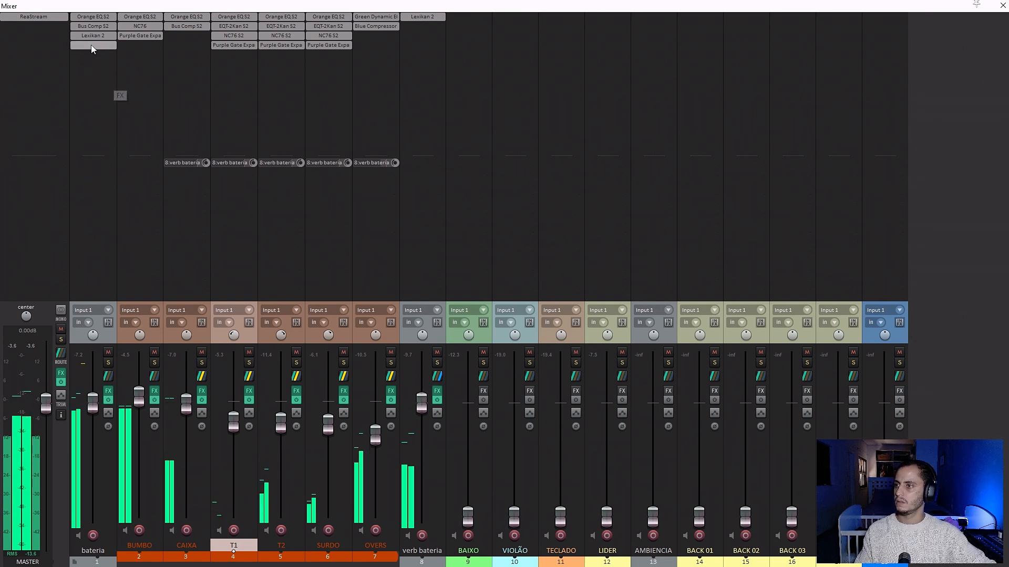
double_click(91, 45)
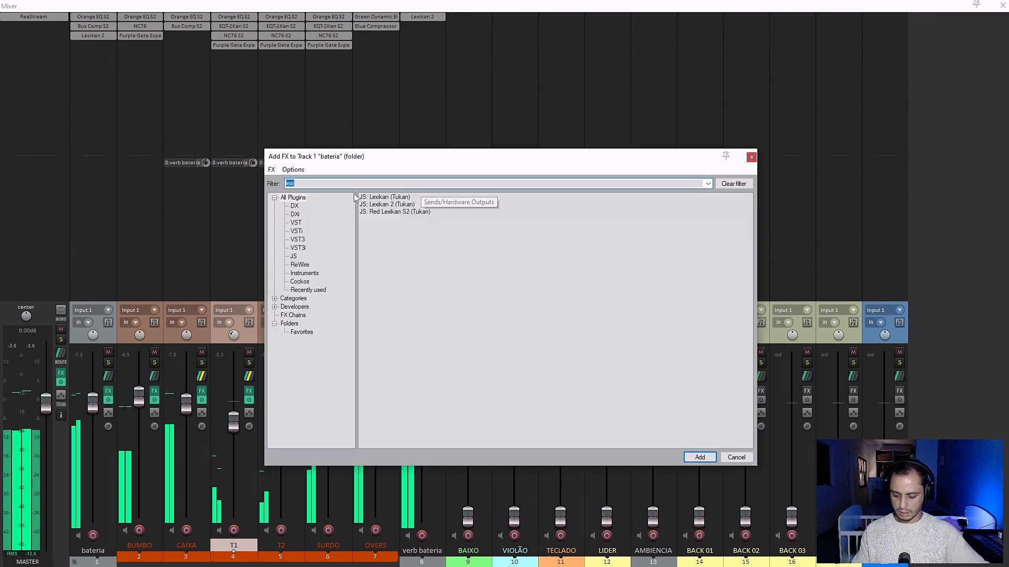
type("eq")
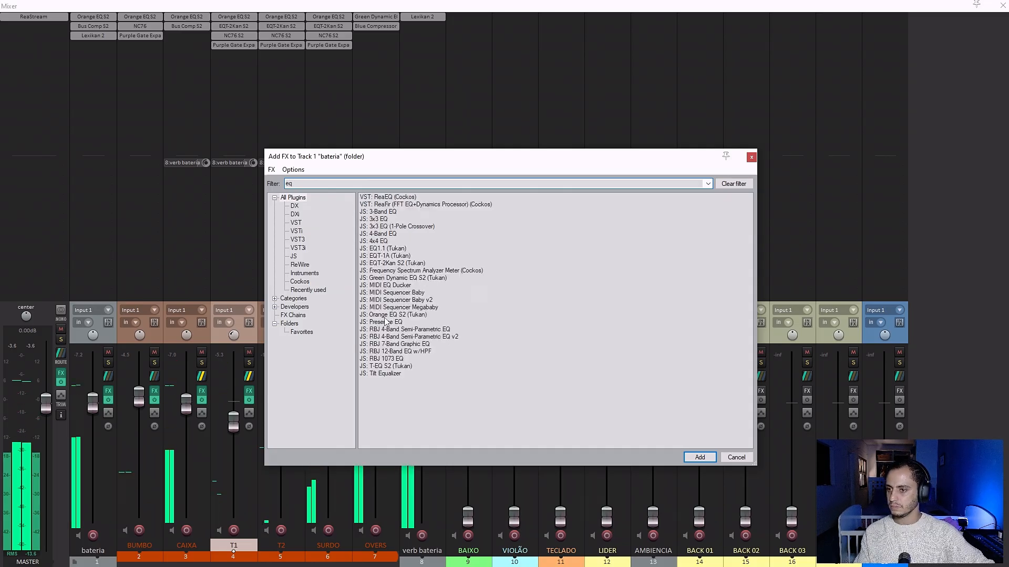
double_click(392, 264)
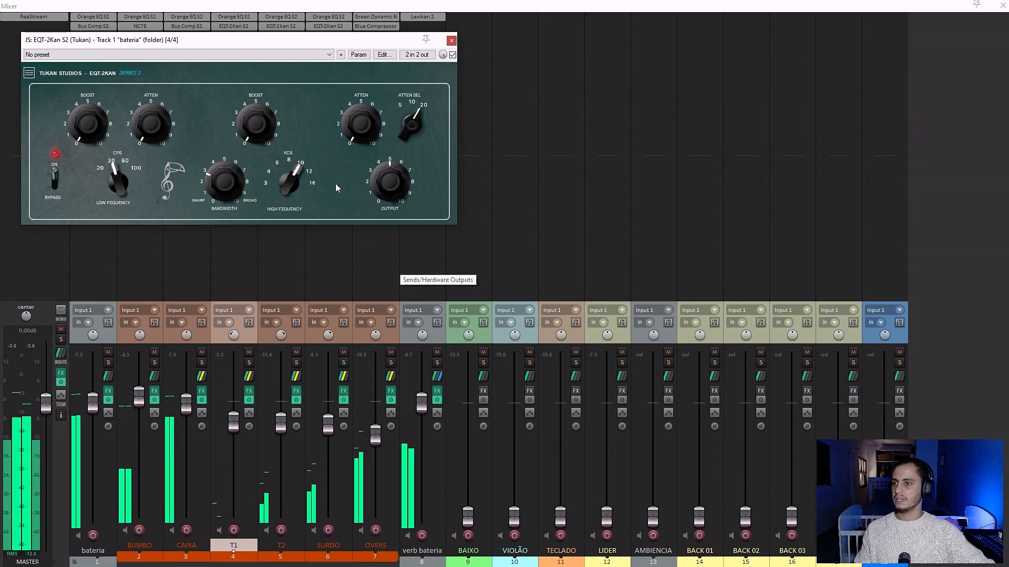
Set bateria's EQT-2Kan low frequency to 60 with a boost of about 1, lower its high frequency and boost that slightly.
left_click_drag(114, 167, 85, 112)
left_click_drag(288, 189, 285, 229)
left_click_drag(257, 138, 238, 118)
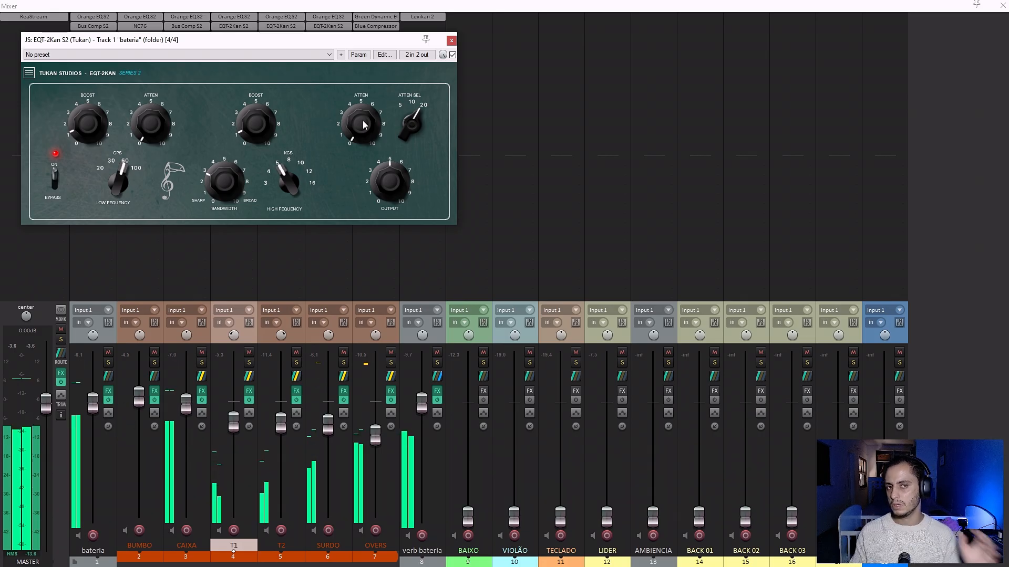
Try extreme high-frequency attenuation settings on bateria's EQT-2Kan, and settle on about 2.
left_click_drag(363, 125, 371, 33)
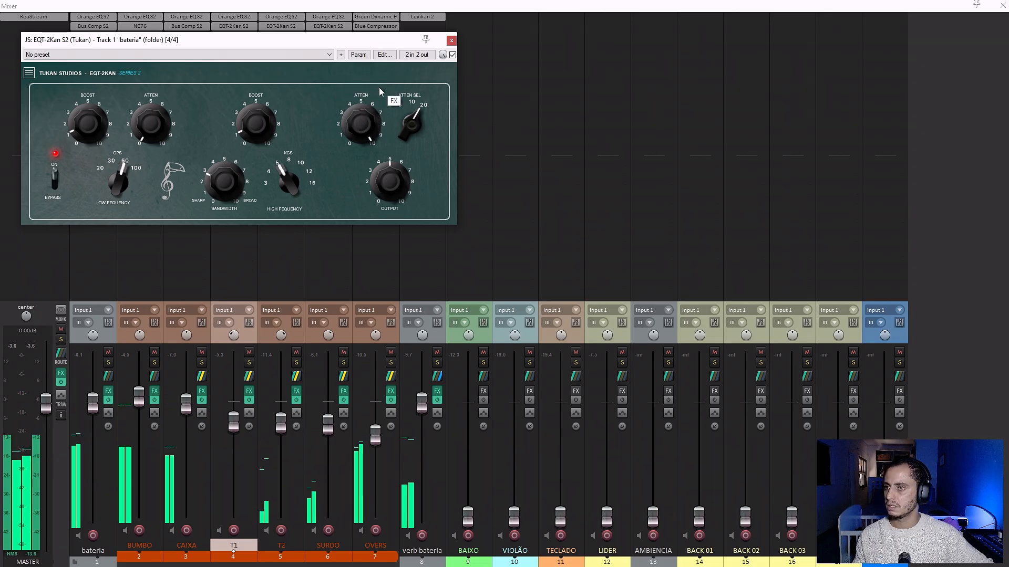
left_click_drag(361, 113, 367, 363)
left_click_drag(366, 145, 352, 103)
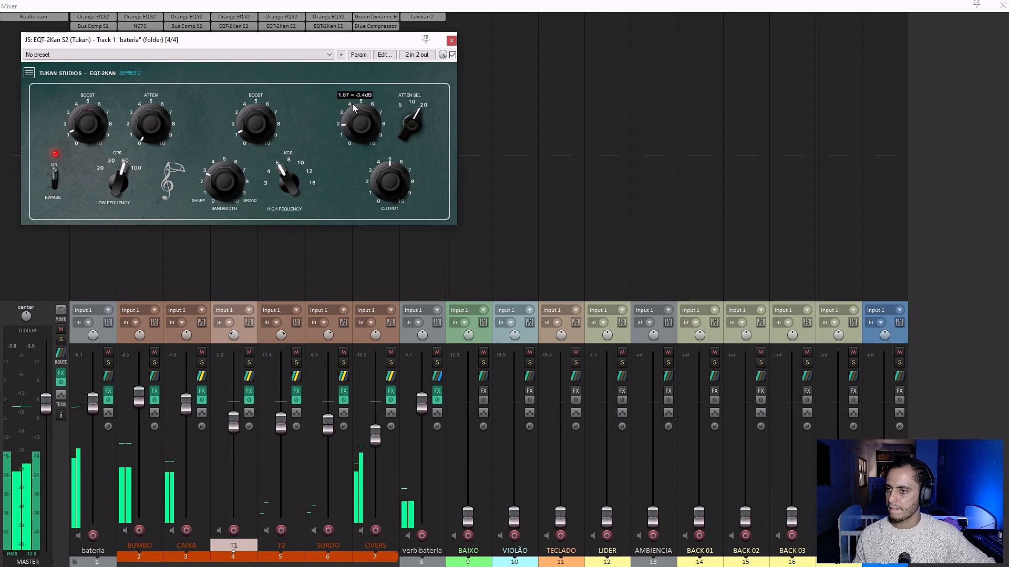
left_click(451, 41)
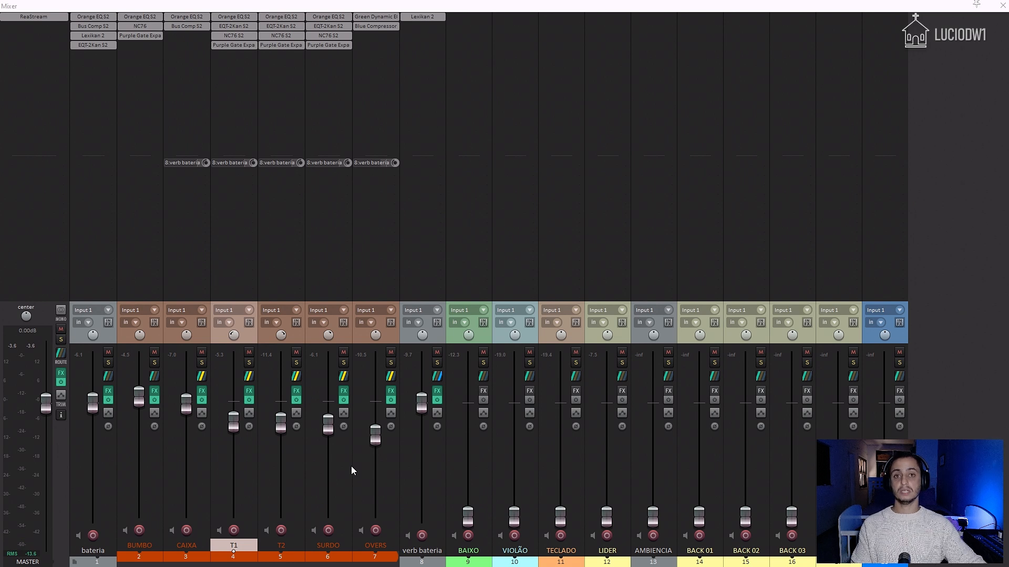
Resume playback and mute both the bateria folder track and verb bateria.
key("space")
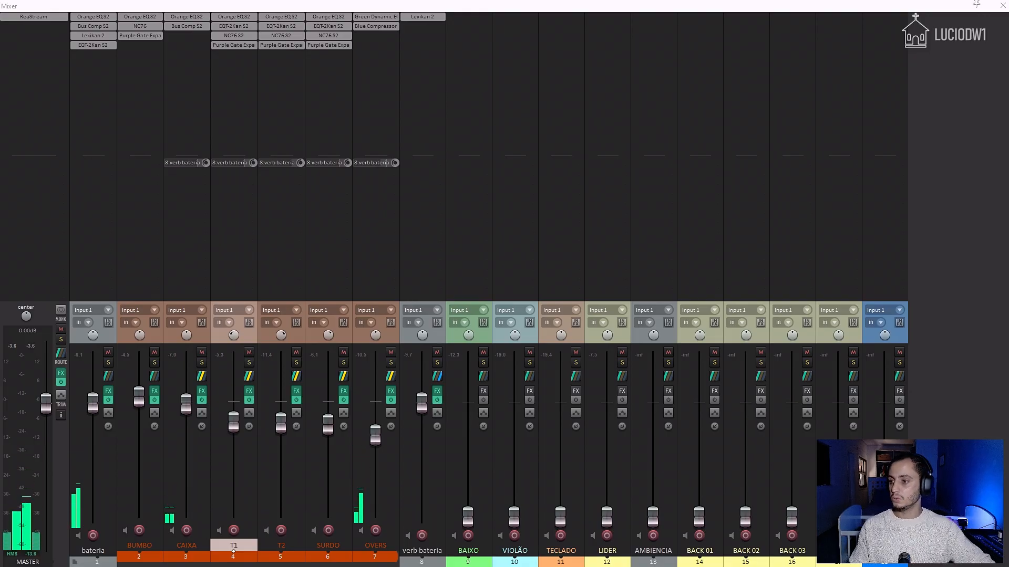
left_click(109, 352)
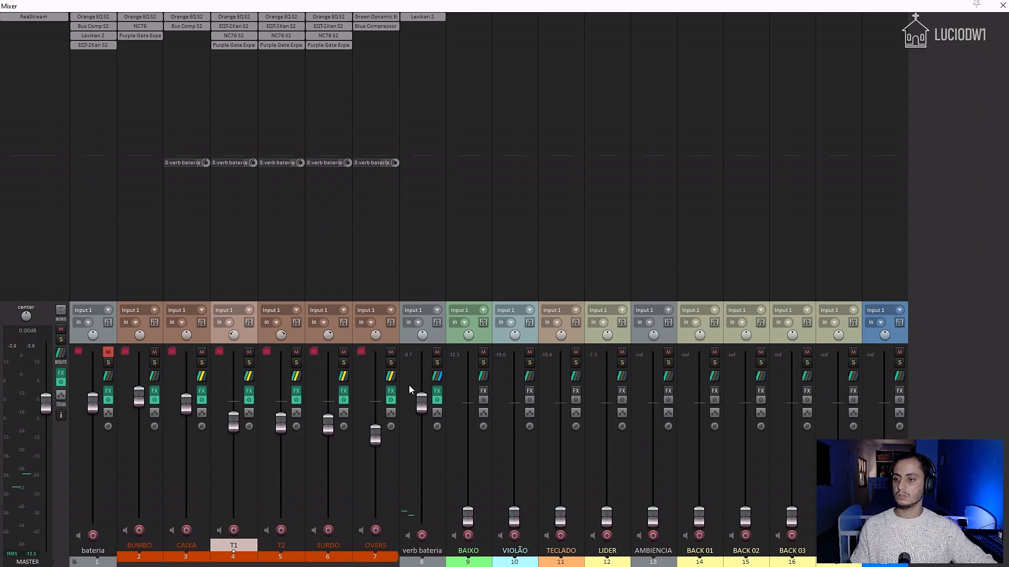
left_click(437, 352)
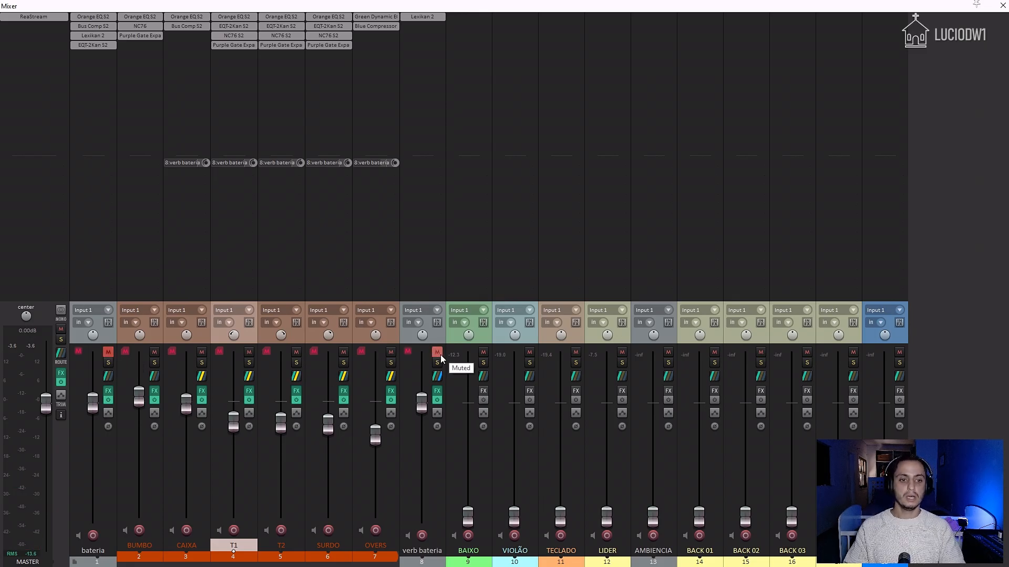